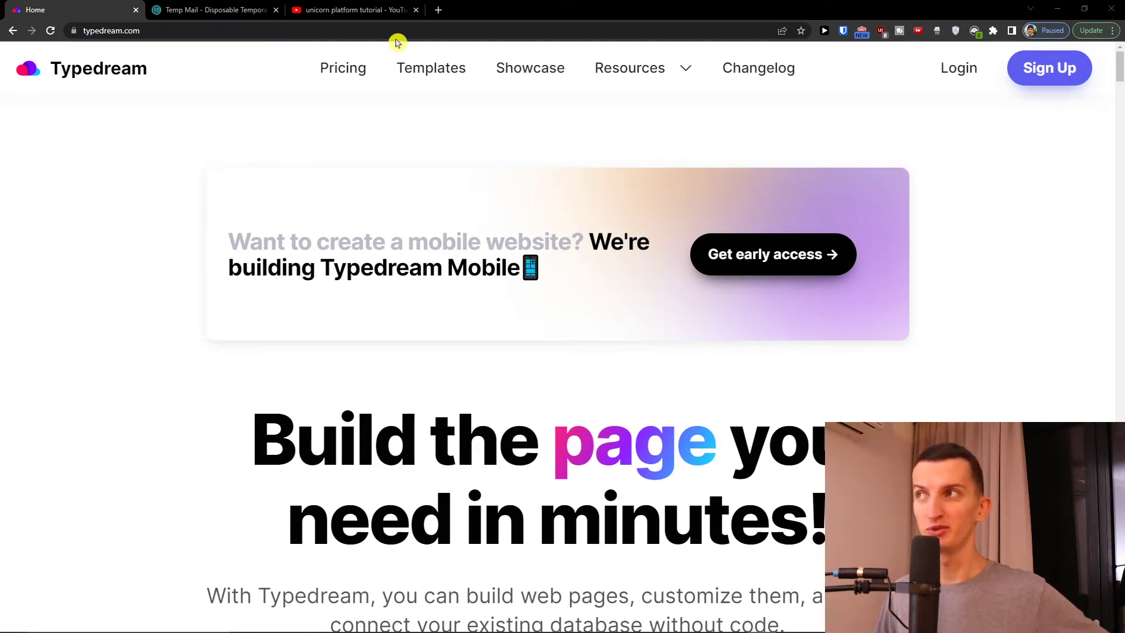
- Open Typedream's pricing page separately and review the Free, Launch and Pro plans
middle_click(344, 70)
click(221, 9)
scroll(404, 379, down, 3)
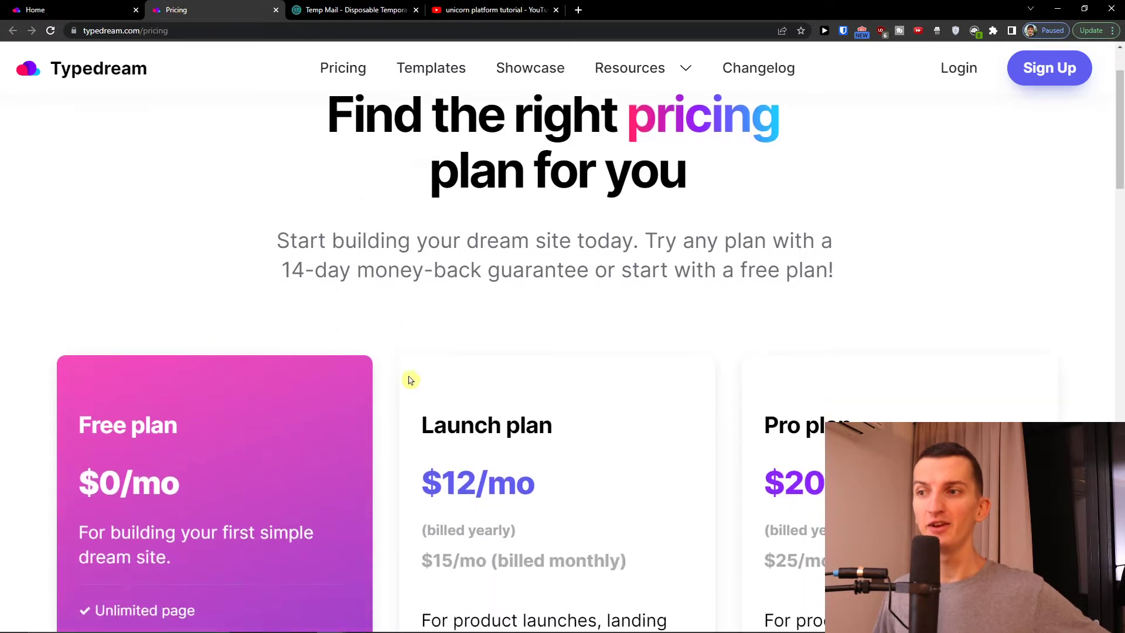
scroll(436, 378, down, 1)
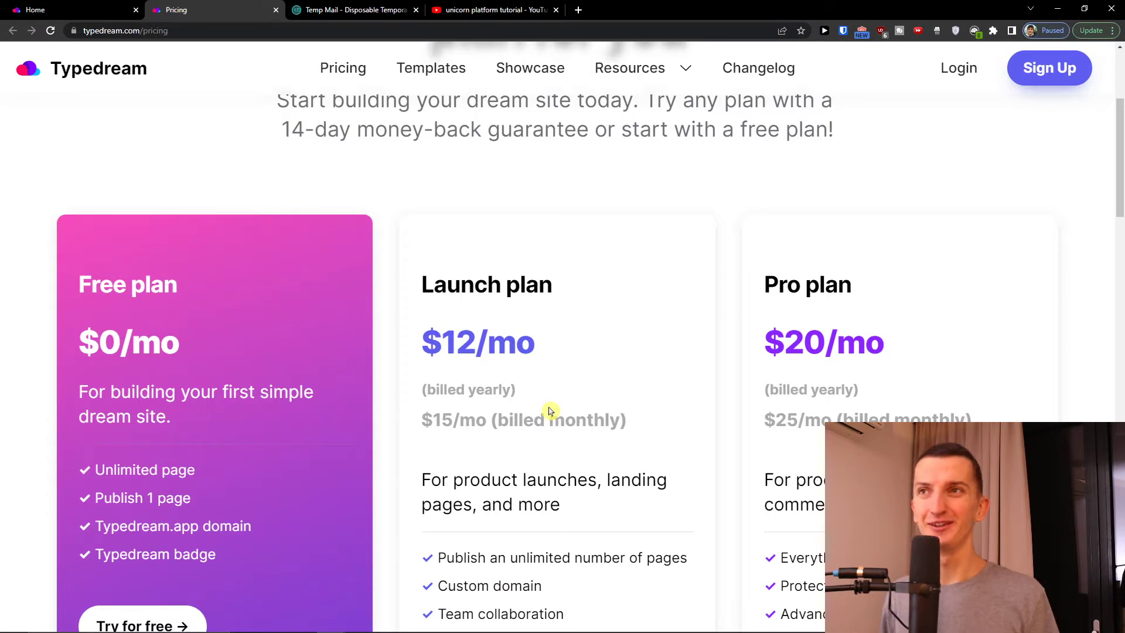
scroll(550, 411, down, 5)
scroll(557, 409, up, 5)
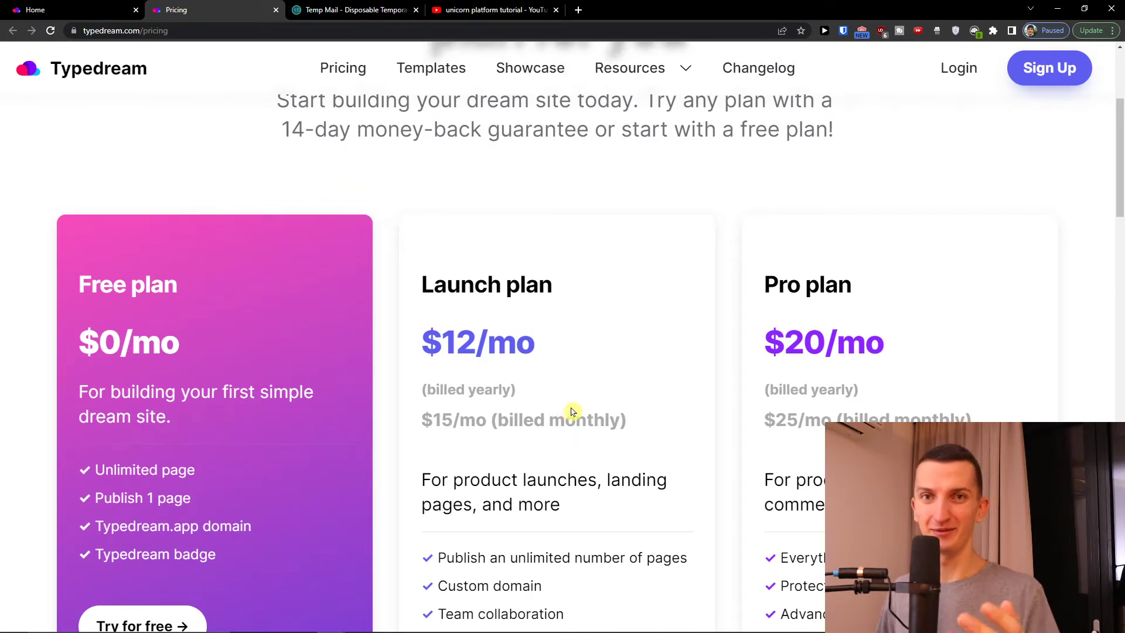
- Go from the Typedream home page to sign-up and log out of the account that is already signed in
click(125, 72)
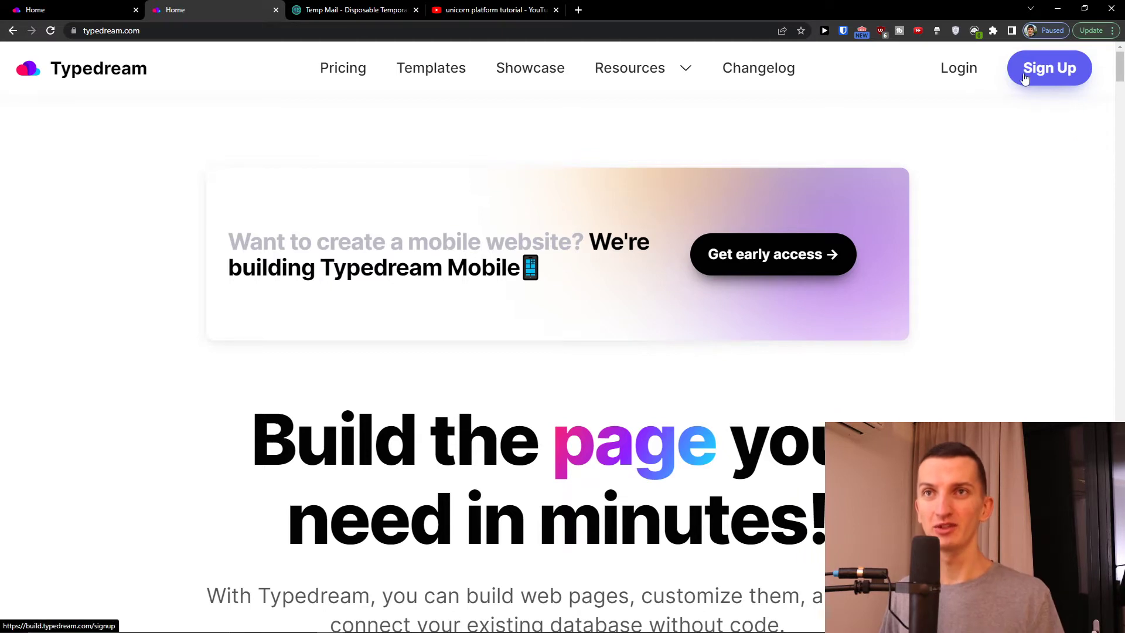
click(1048, 76)
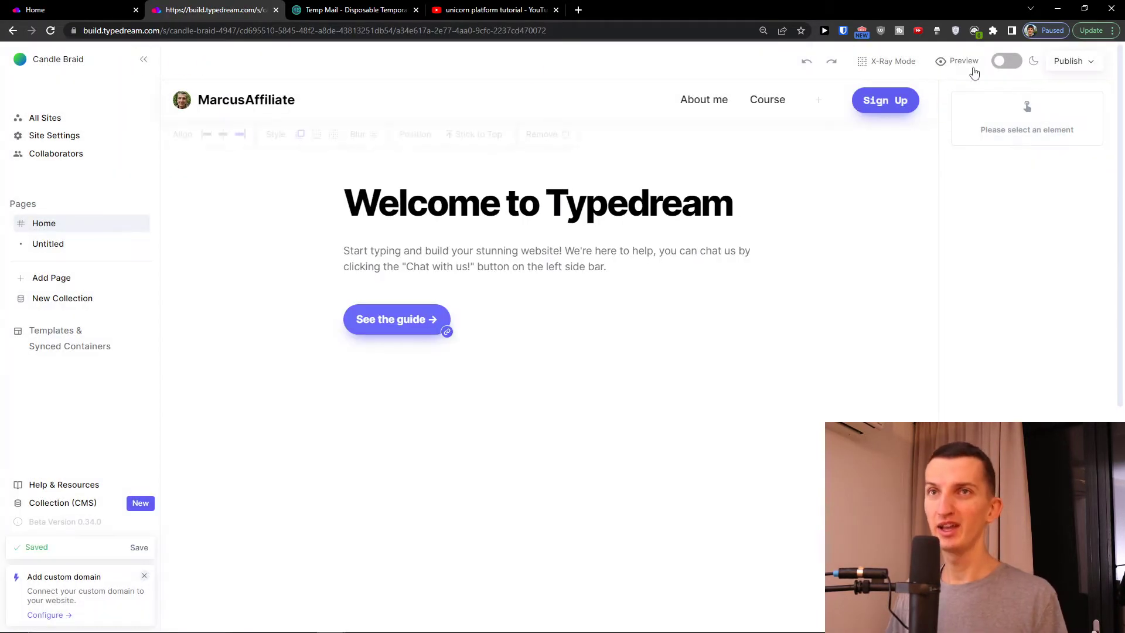
click(1076, 68)
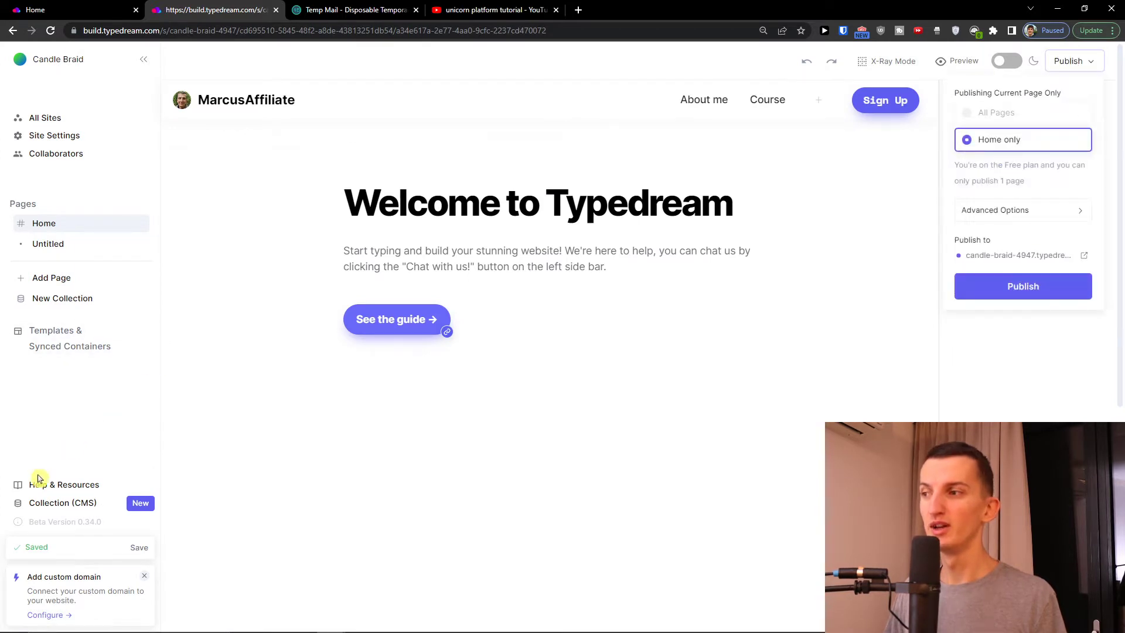
click(52, 60)
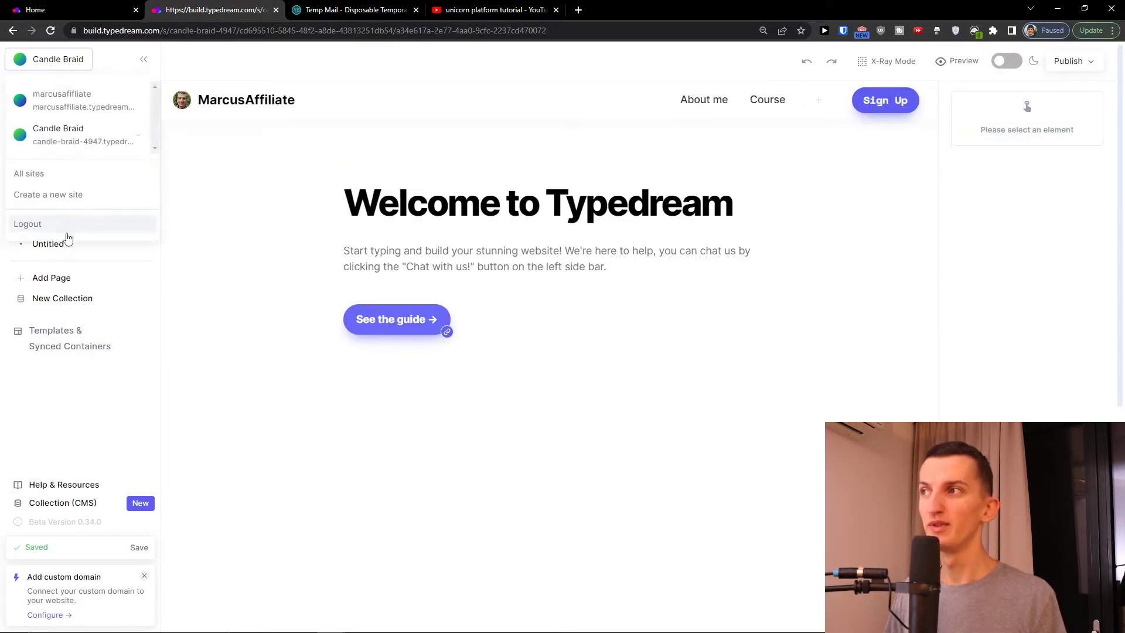
click(68, 232)
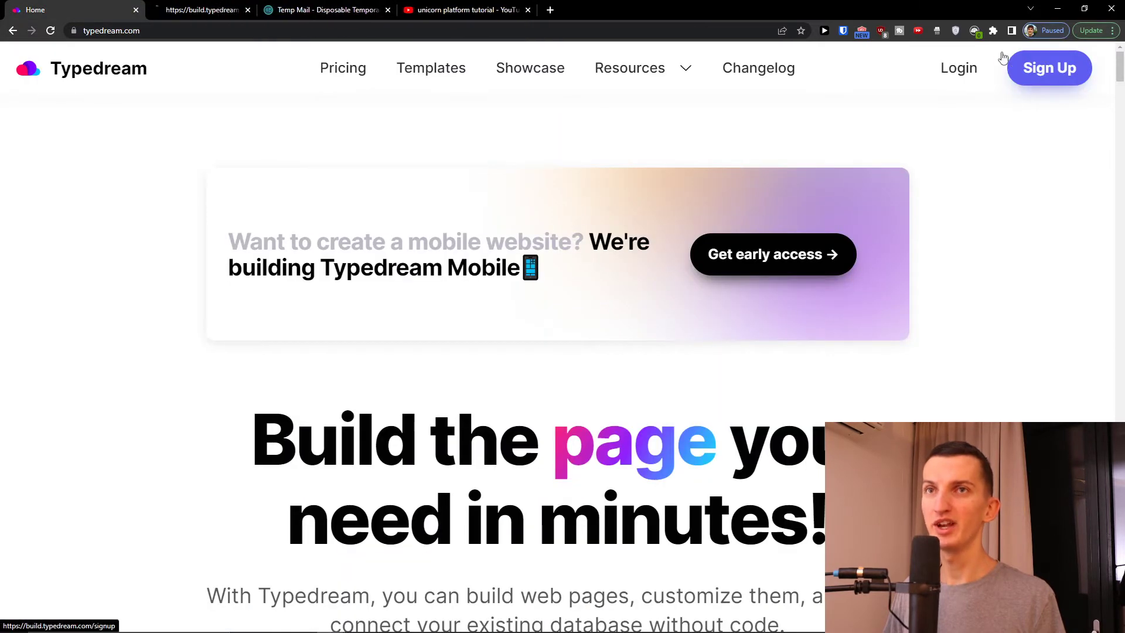
- Copy the temporary email address from Temp Mail and submit it in the Typedream sign-up form
click(243, 7)
click(352, 14)
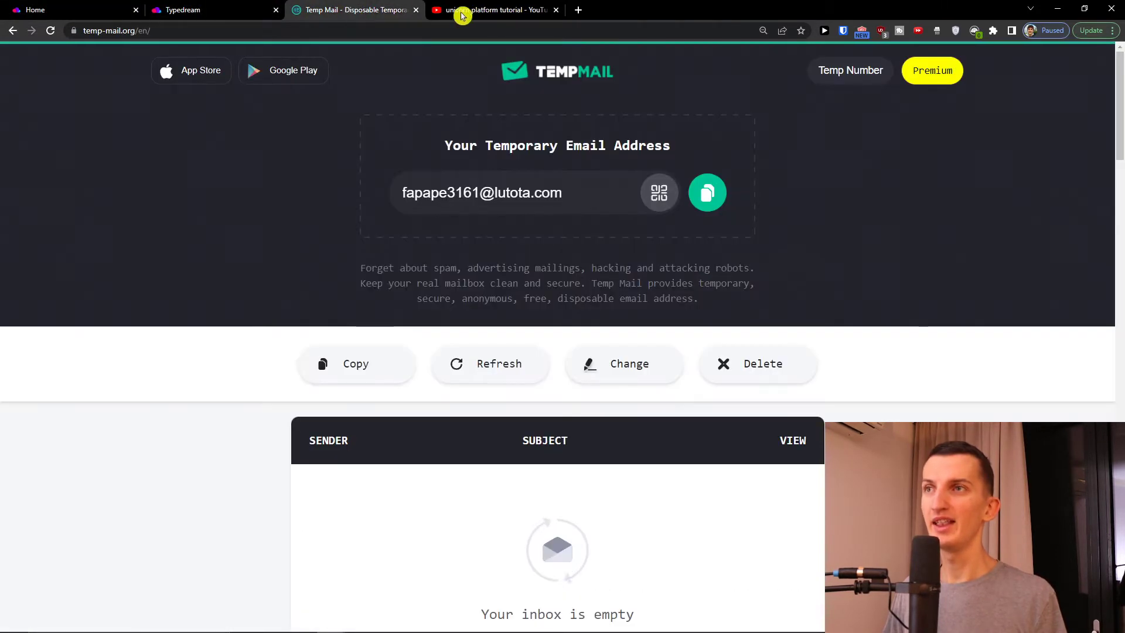
click(725, 188)
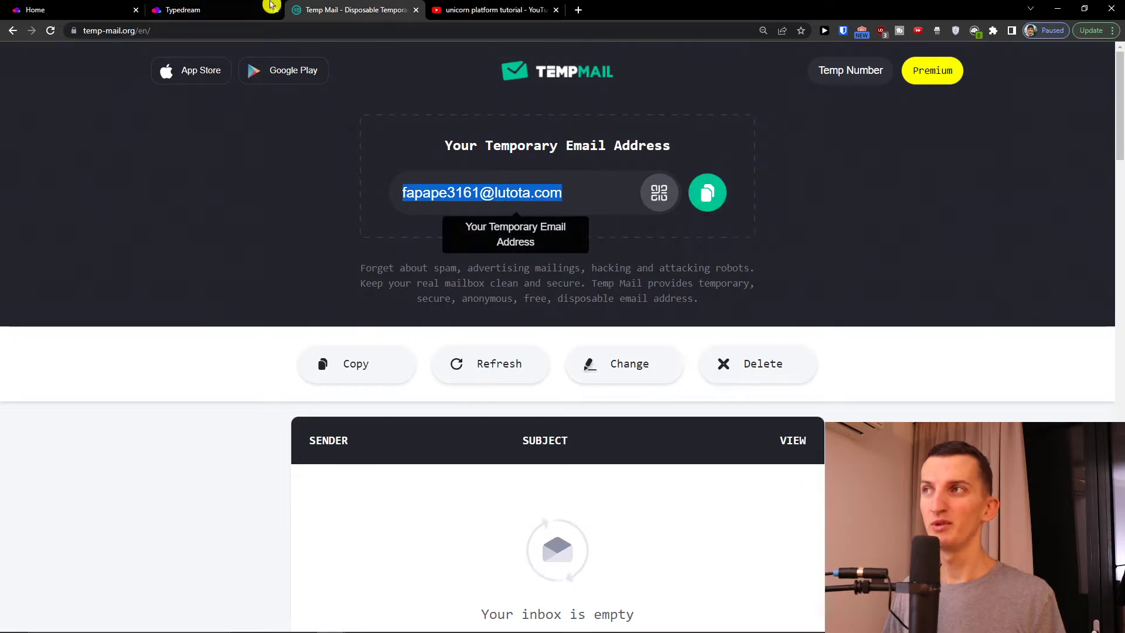
click(246, 9)
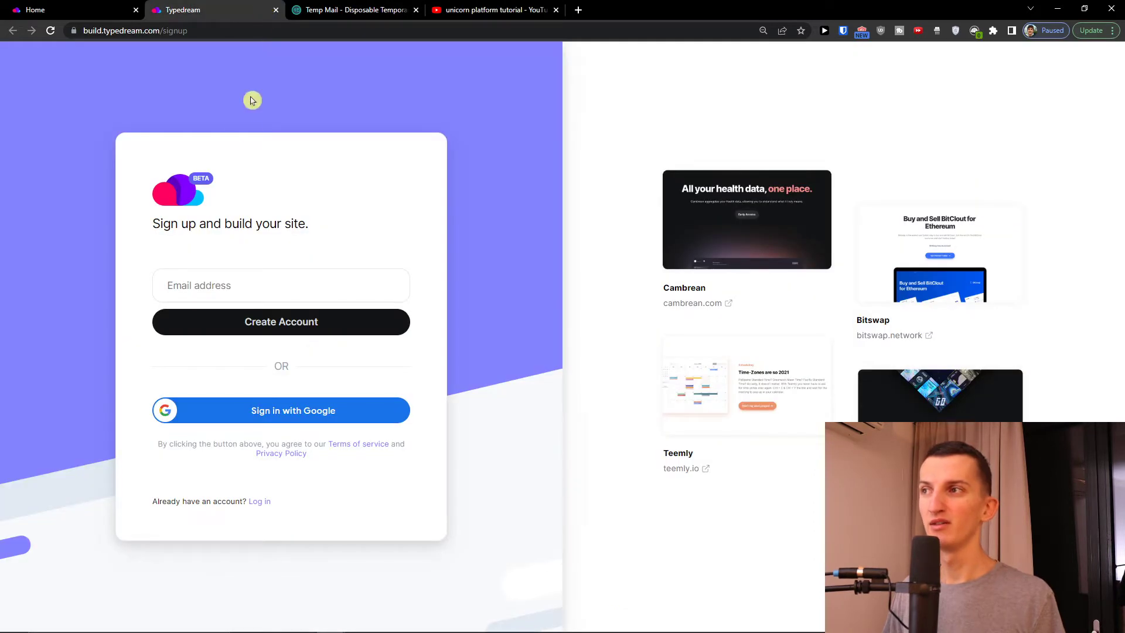
click(226, 299)
key(ctrl+v)
click(251, 335)
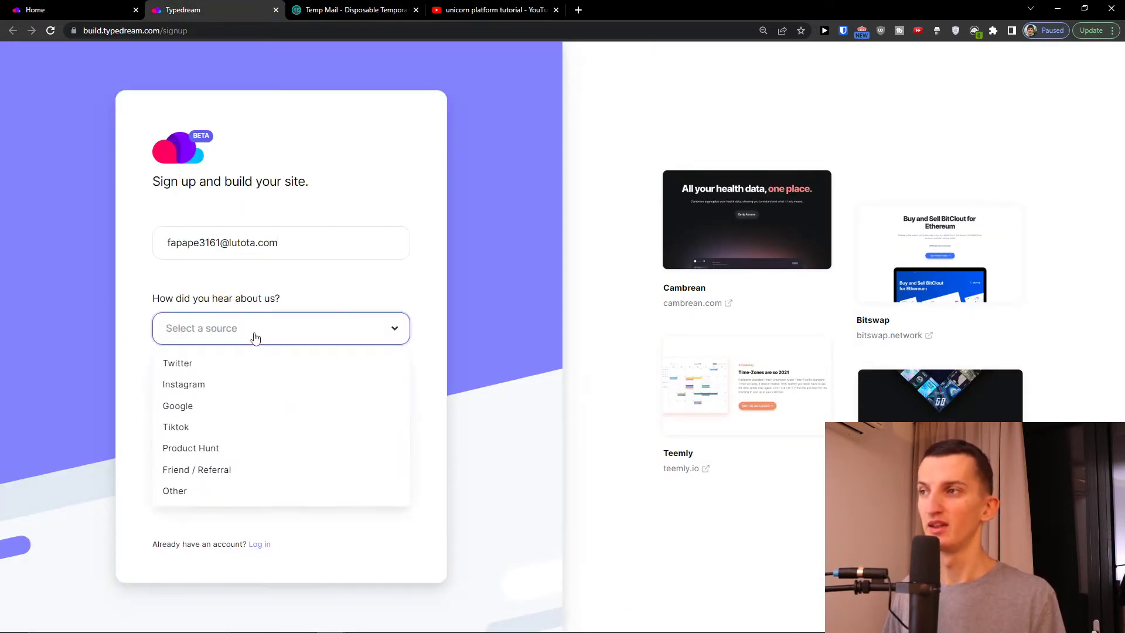
- Select Google as the source for how you heard about the service and create the account
click(220, 407)
click(213, 327)
click(213, 327)
click(220, 363)
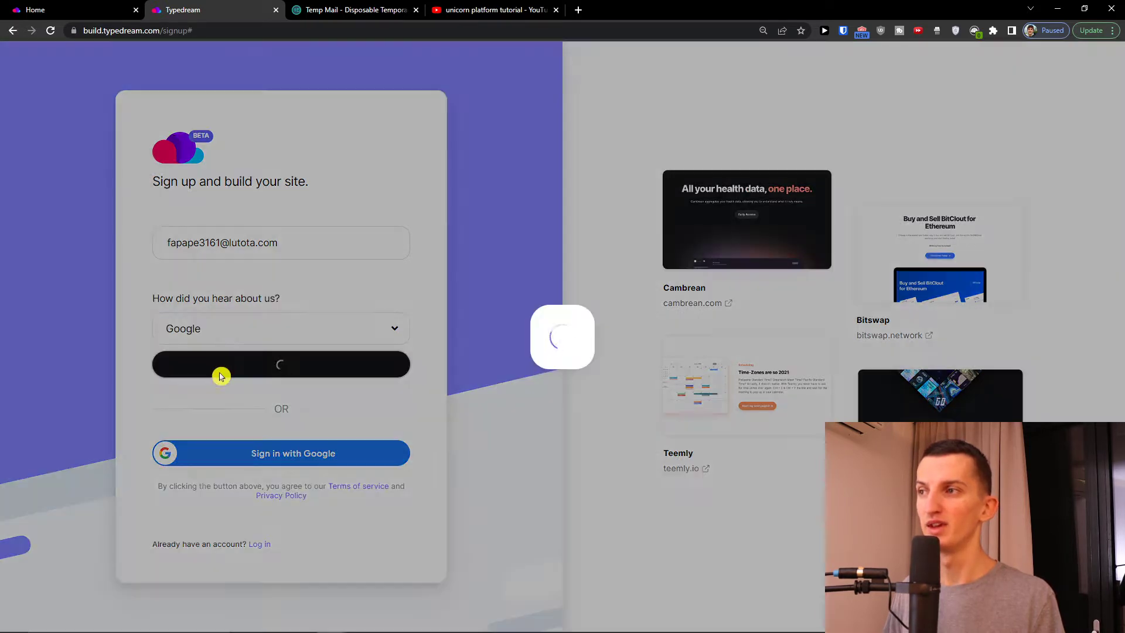
- Copy the verification code from the Typedream email in Temp Mail and paste it into Typedream's verification field
click(301, 9)
click(588, 494)
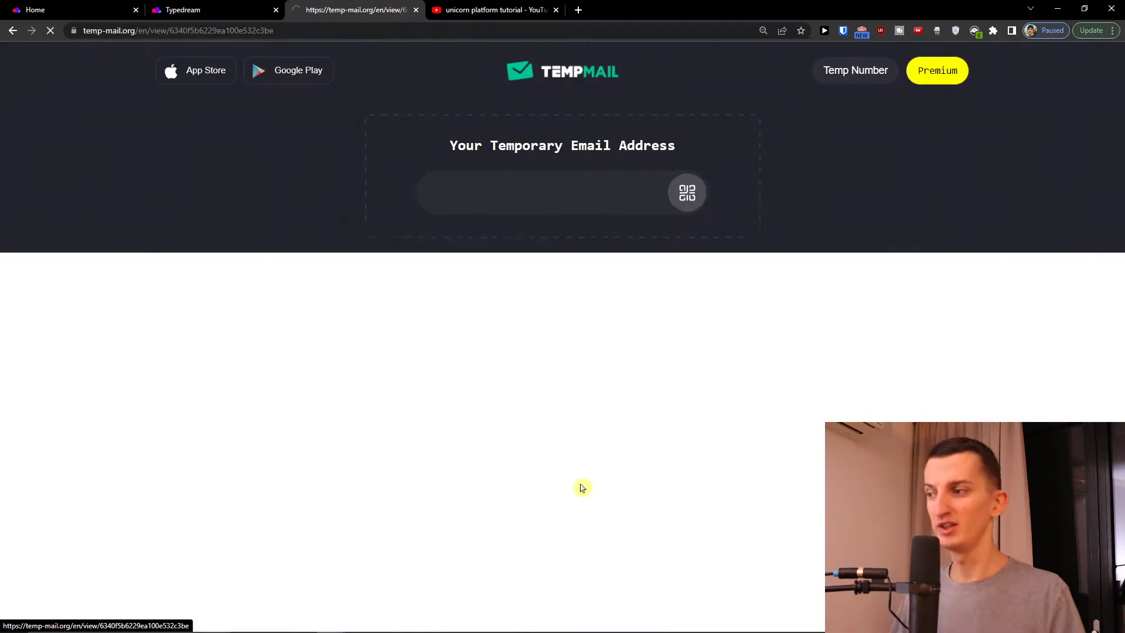
scroll(548, 457, down, 5)
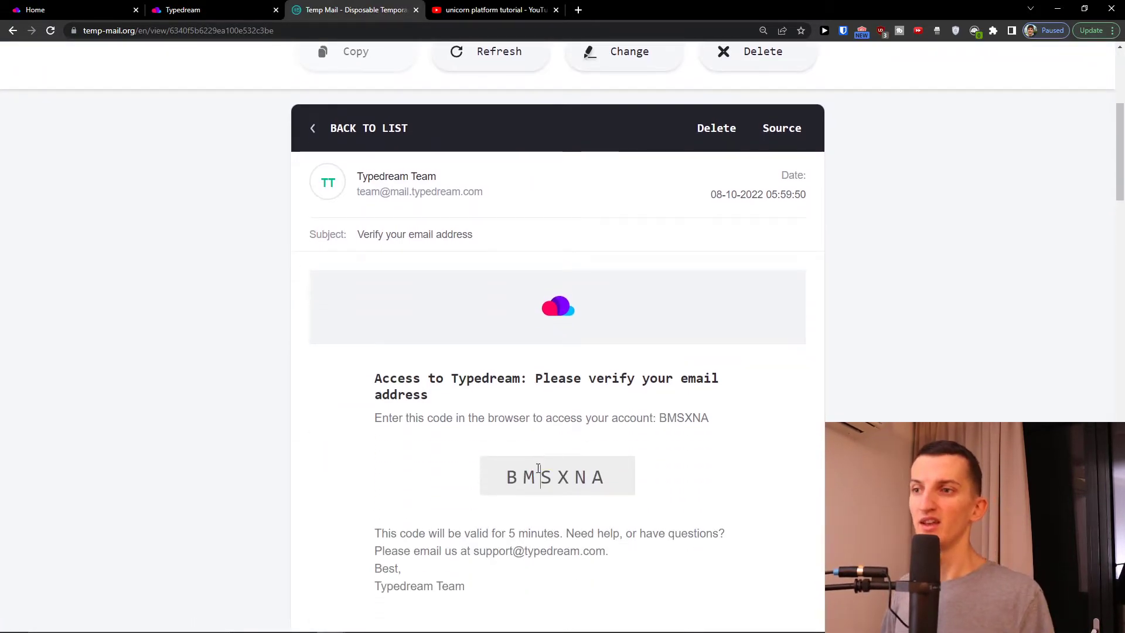
double_click(544, 476)
click(182, 10)
key(ctrl+v)
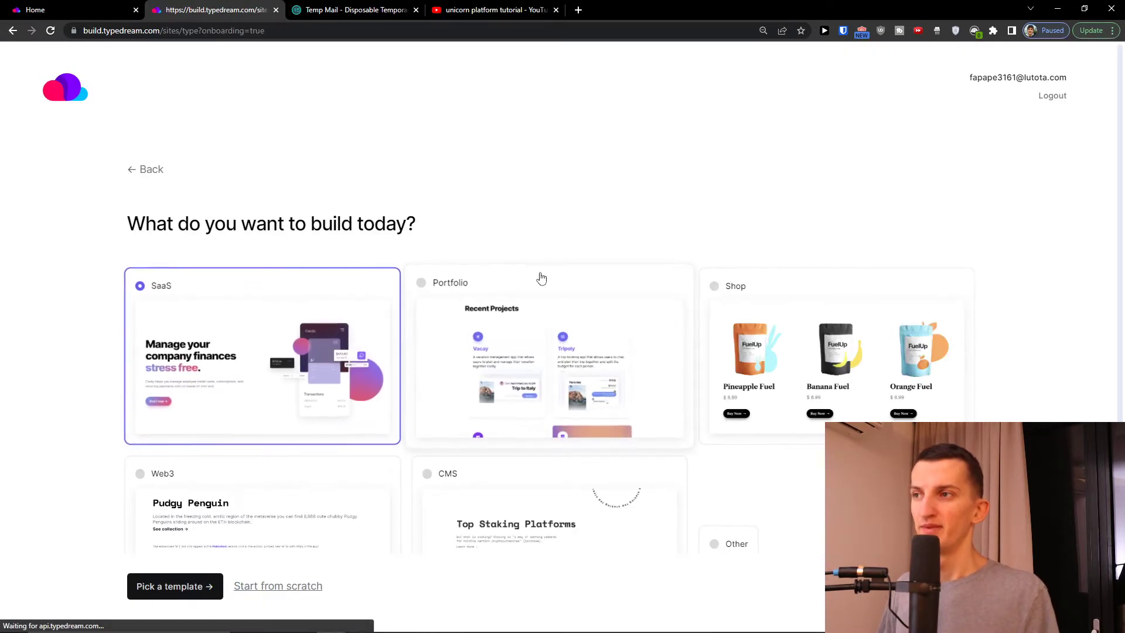
- Choose Portfolio as the type of site to build and continue to picking a template
scroll(433, 209, down, 1)
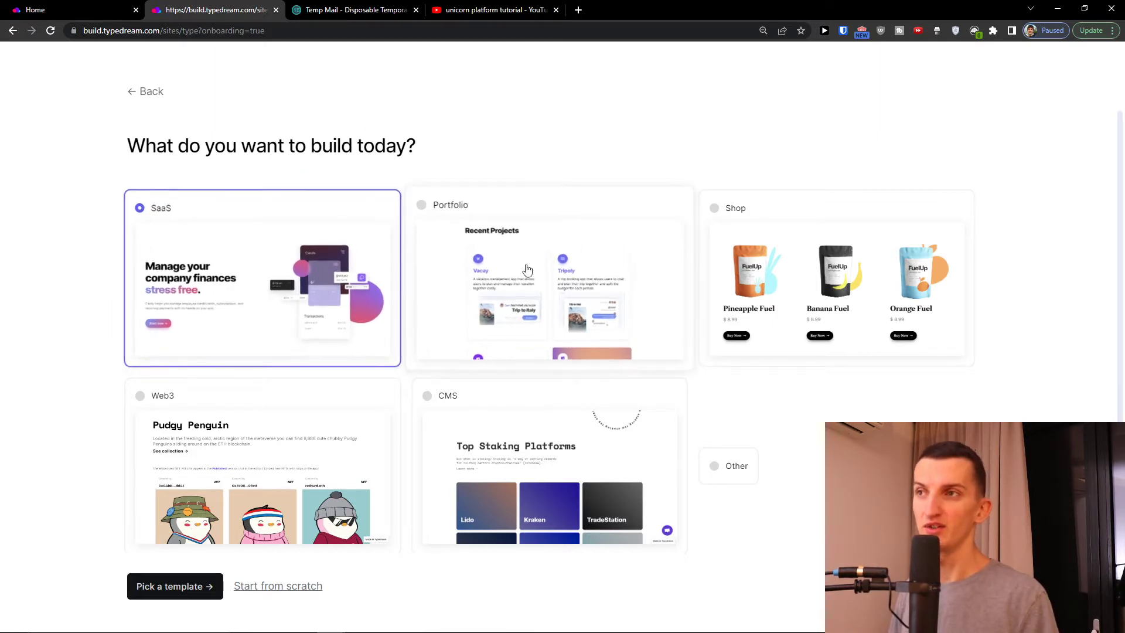
scroll(547, 269, down, 1)
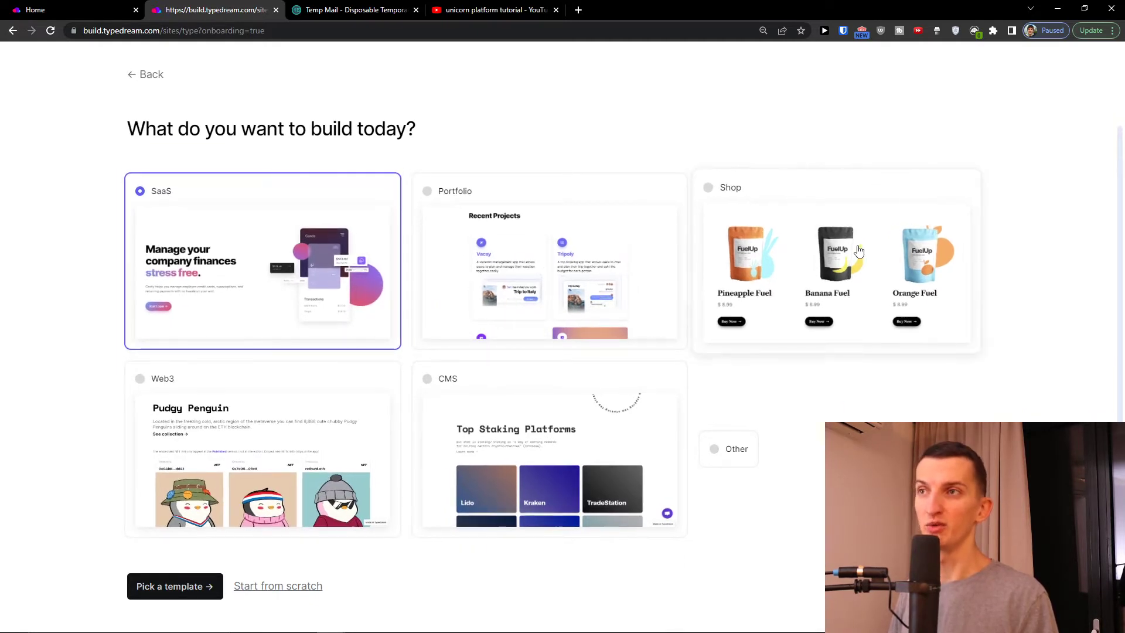
click(615, 223)
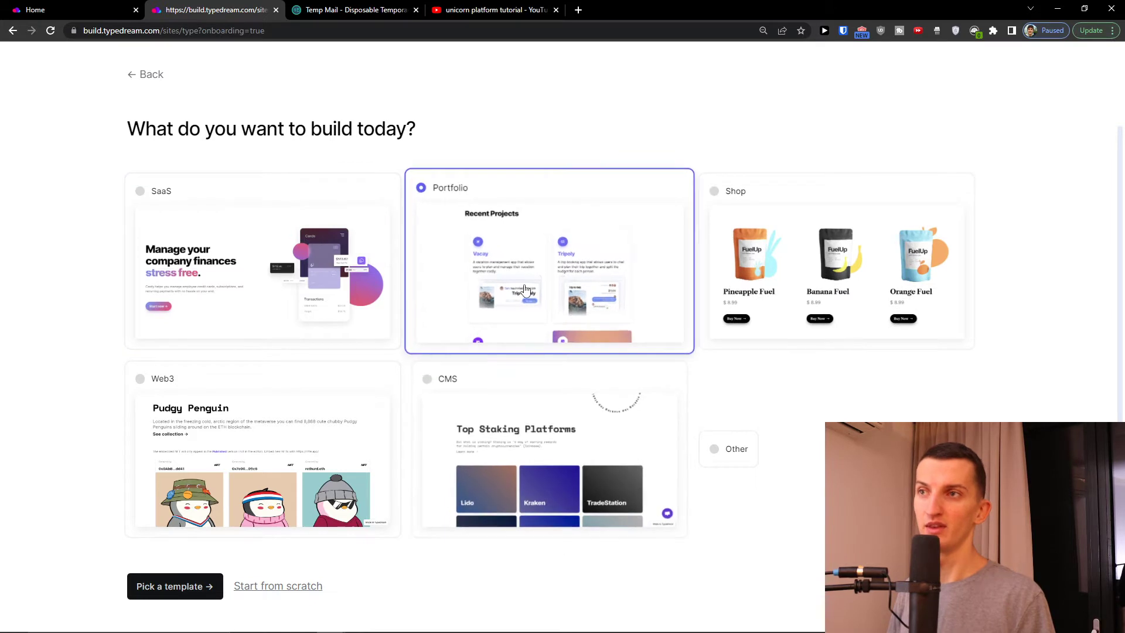
click(212, 303)
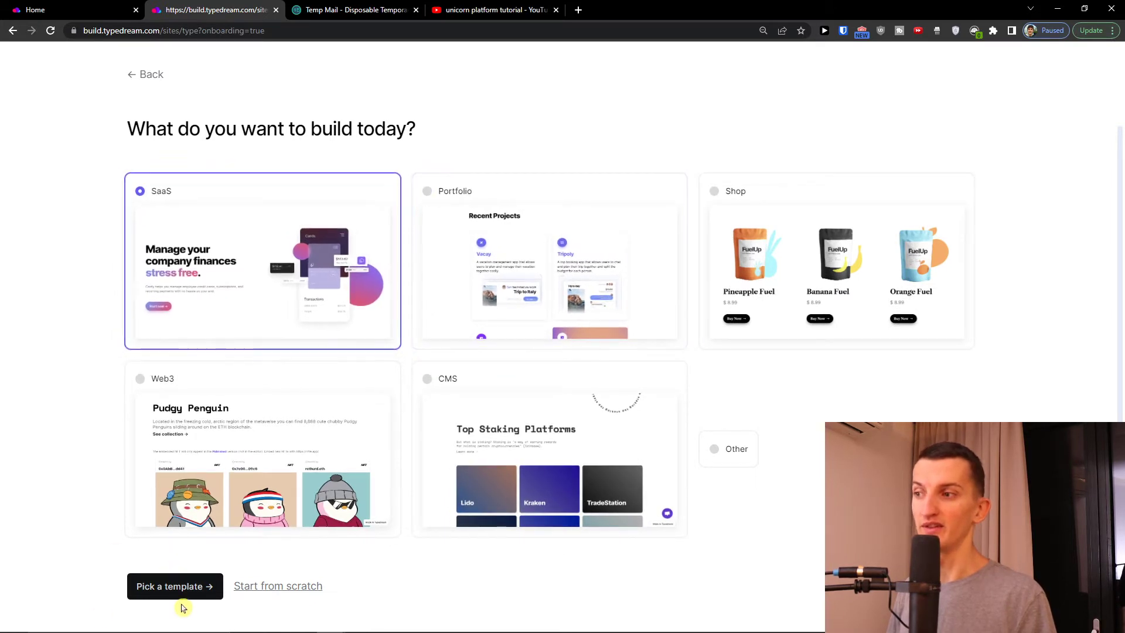
click(516, 334)
click(248, 314)
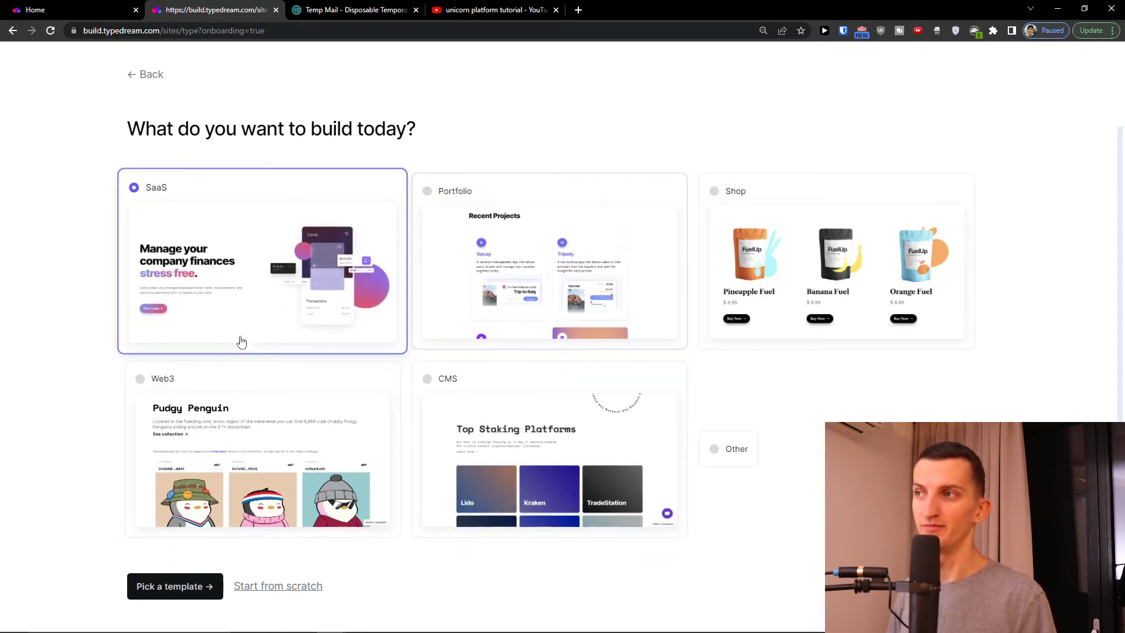
click(476, 346)
click(135, 585)
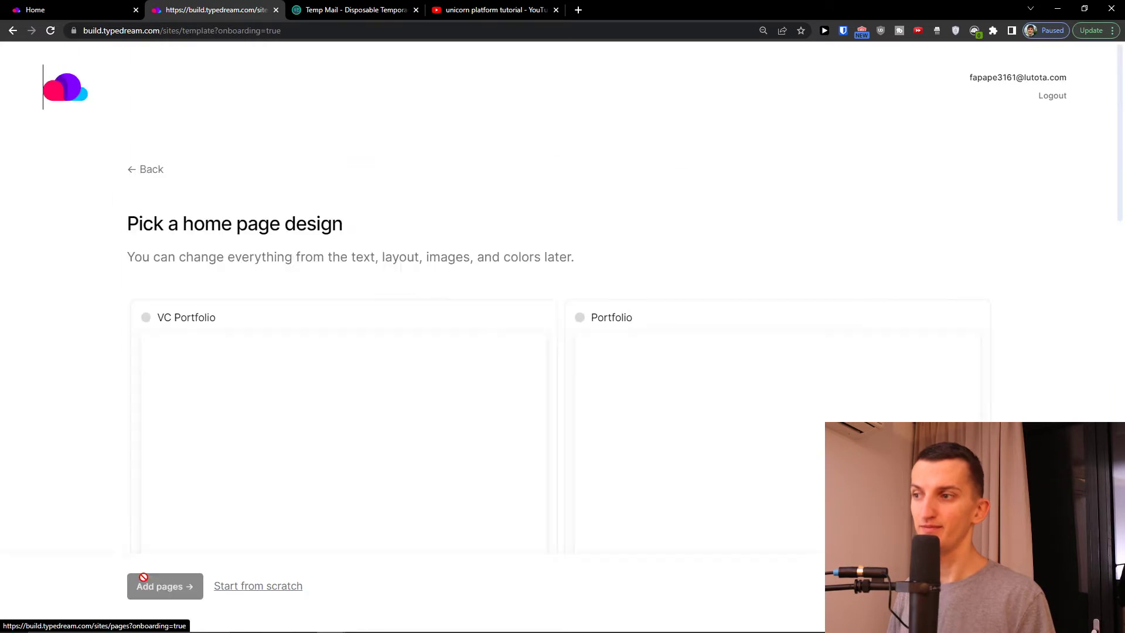
- Browse the available home page designs, comparing the portfolio, personal site and wedding templates
scroll(193, 322, down, 1)
scroll(177, 321, down, 10)
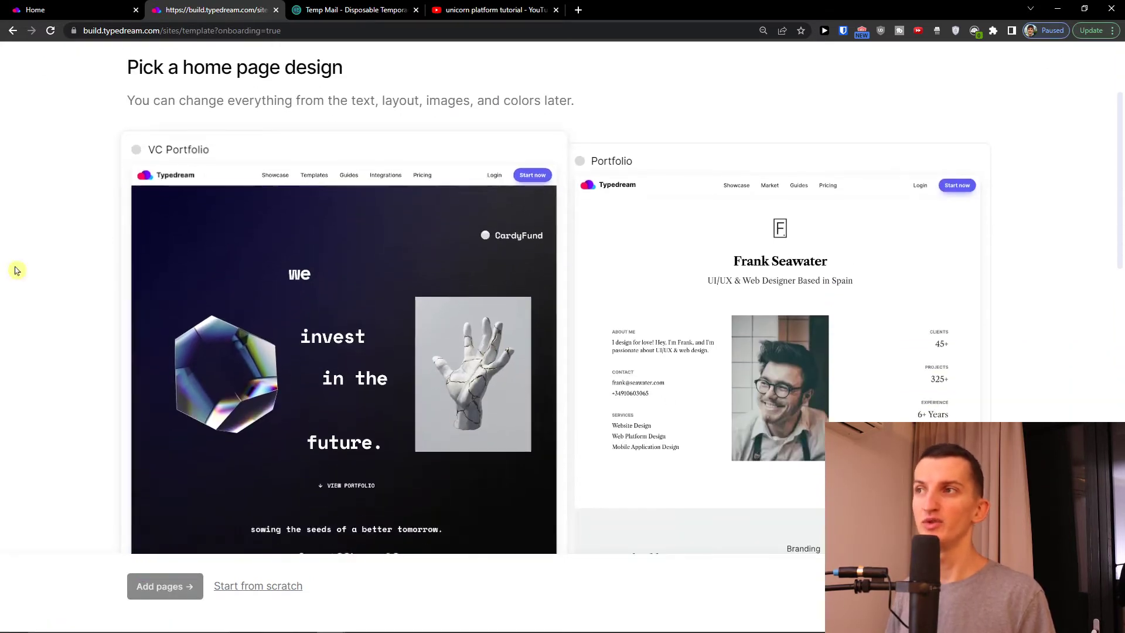
scroll(510, 244, down, 9)
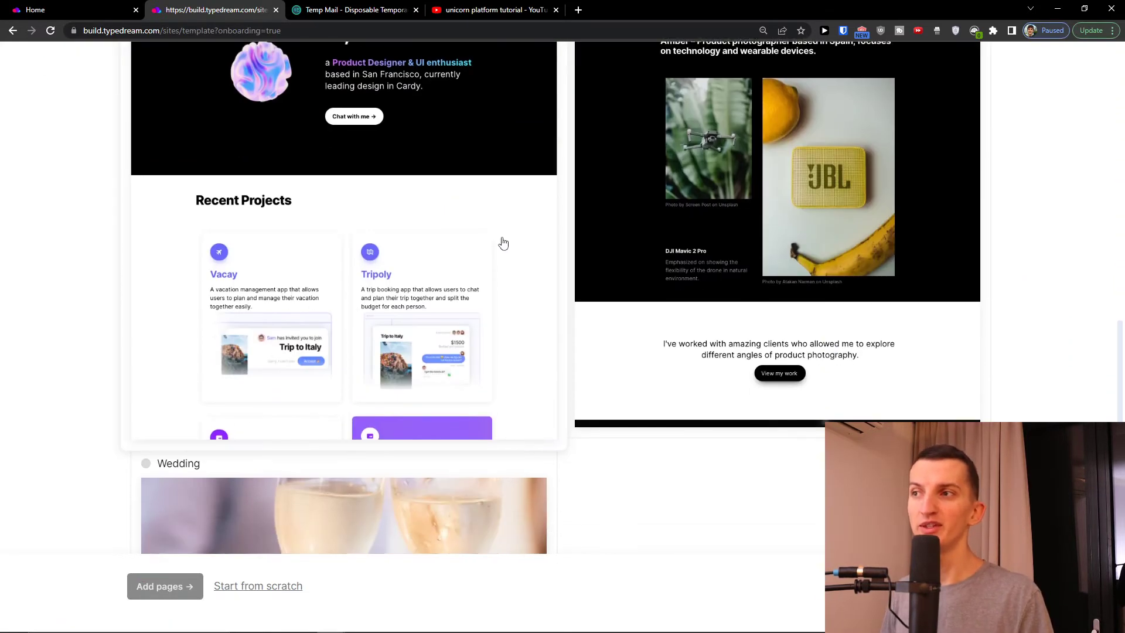
scroll(509, 246, up, 3)
scroll(510, 248, up, 8)
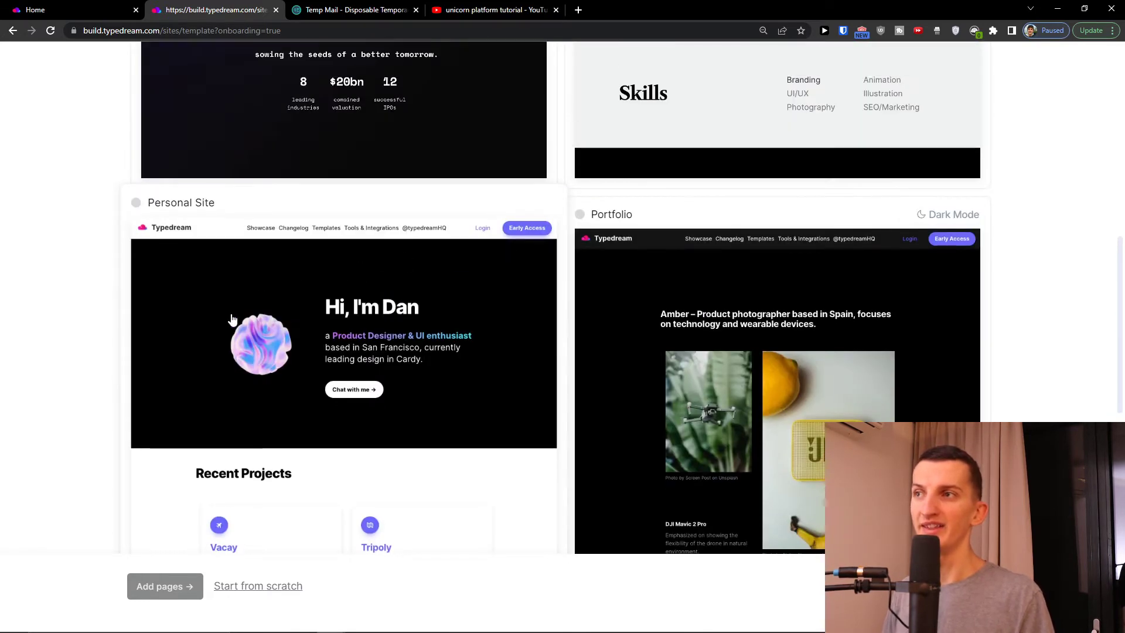
scroll(232, 319, up, 5)
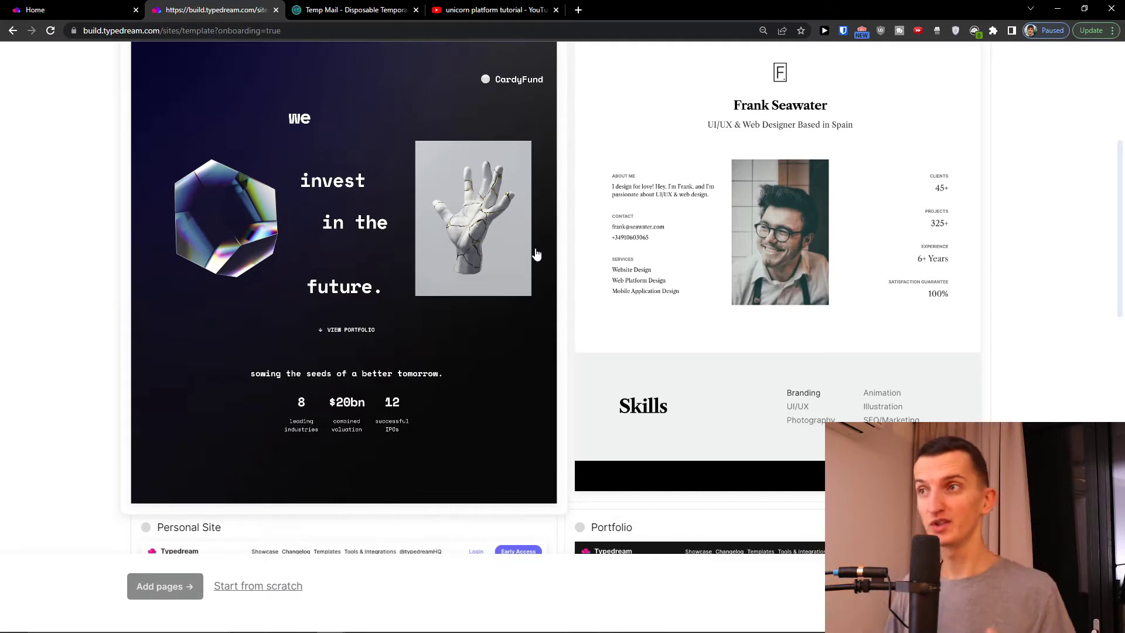
scroll(318, 331, up, 4)
scroll(316, 333, down, 3)
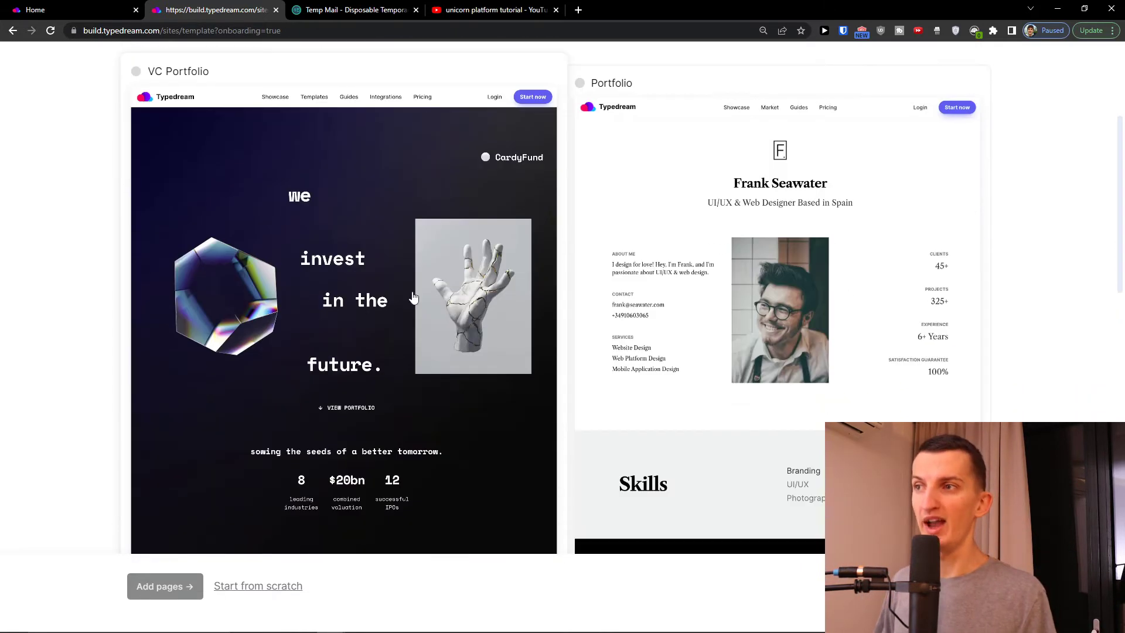
scroll(704, 249, down, 2)
scroll(476, 328, down, 4)
scroll(476, 327, down, 2)
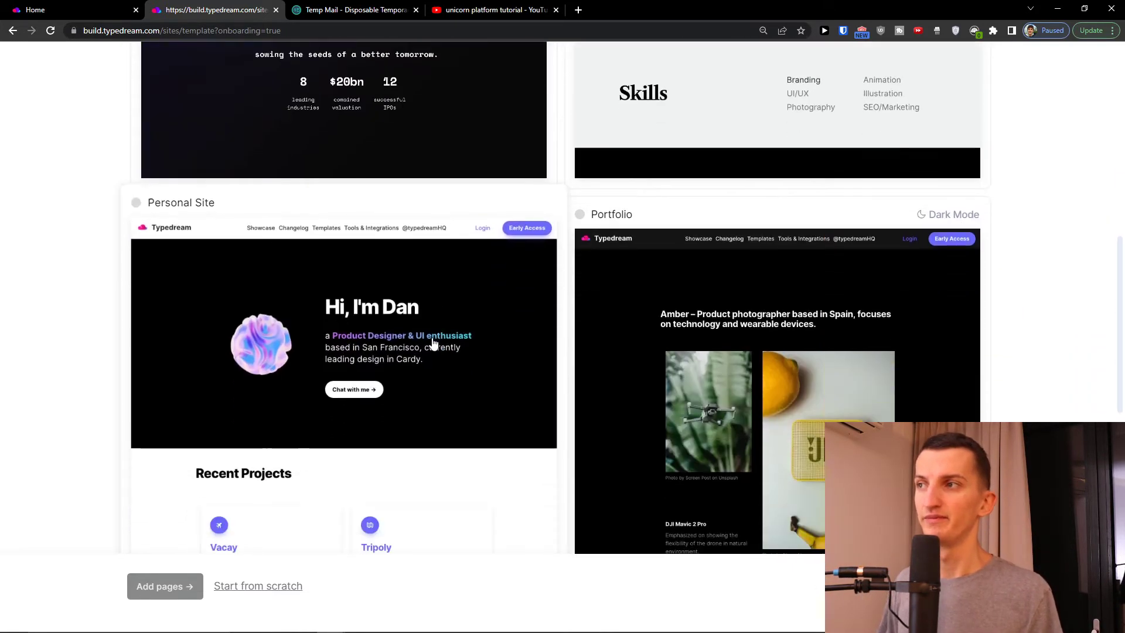
- Select the Personal Site home page design and continue to adding pages
click(432, 344)
scroll(427, 340, down, 4)
scroll(427, 340, down, 4)
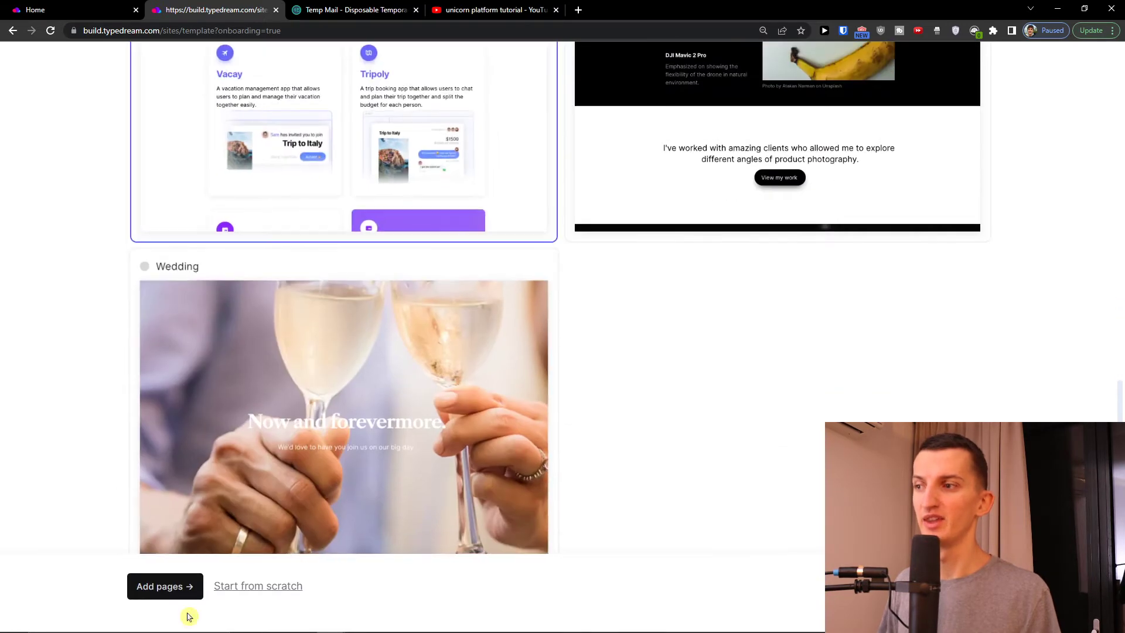
click(150, 593)
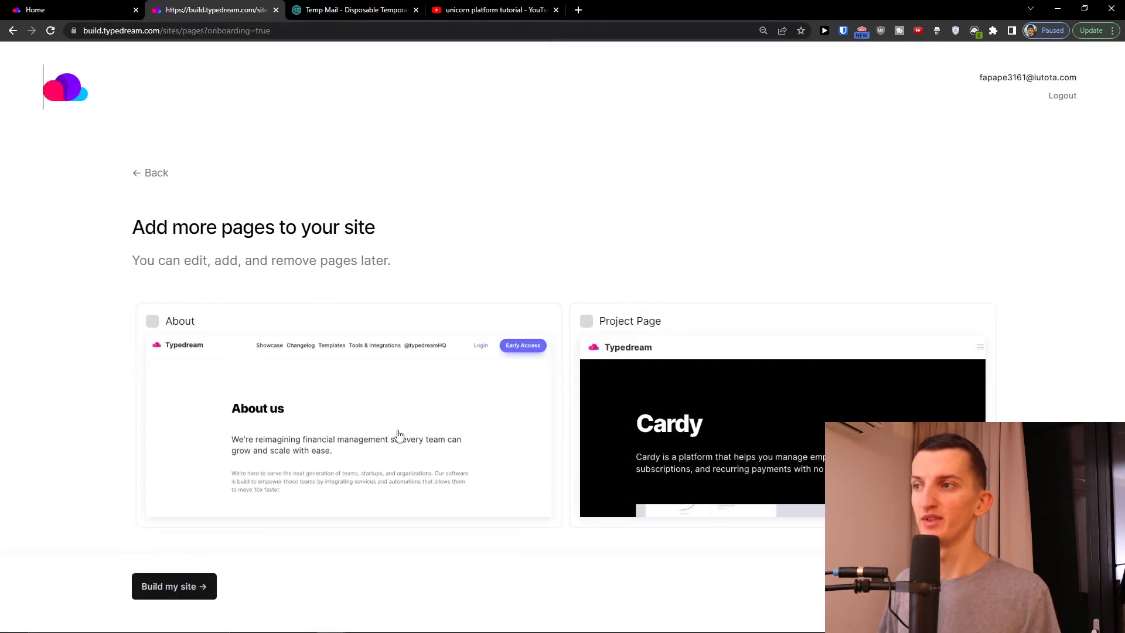
- Build the site with the additional About and Project Page pages, and dismiss the getting-started tips
click(708, 339)
click(296, 390)
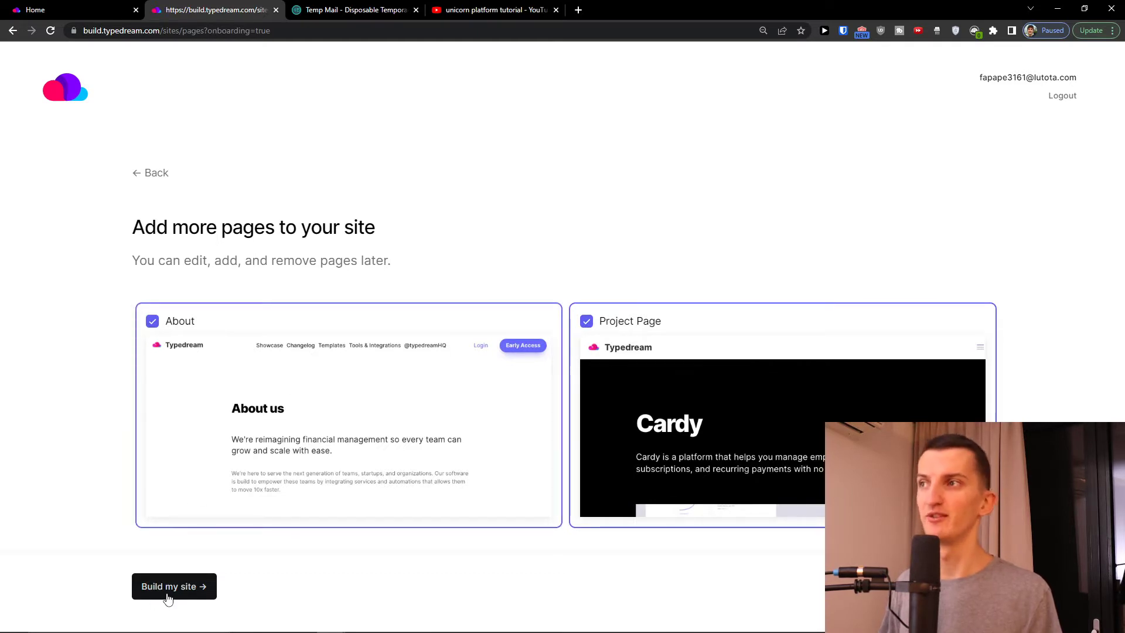
click(166, 596)
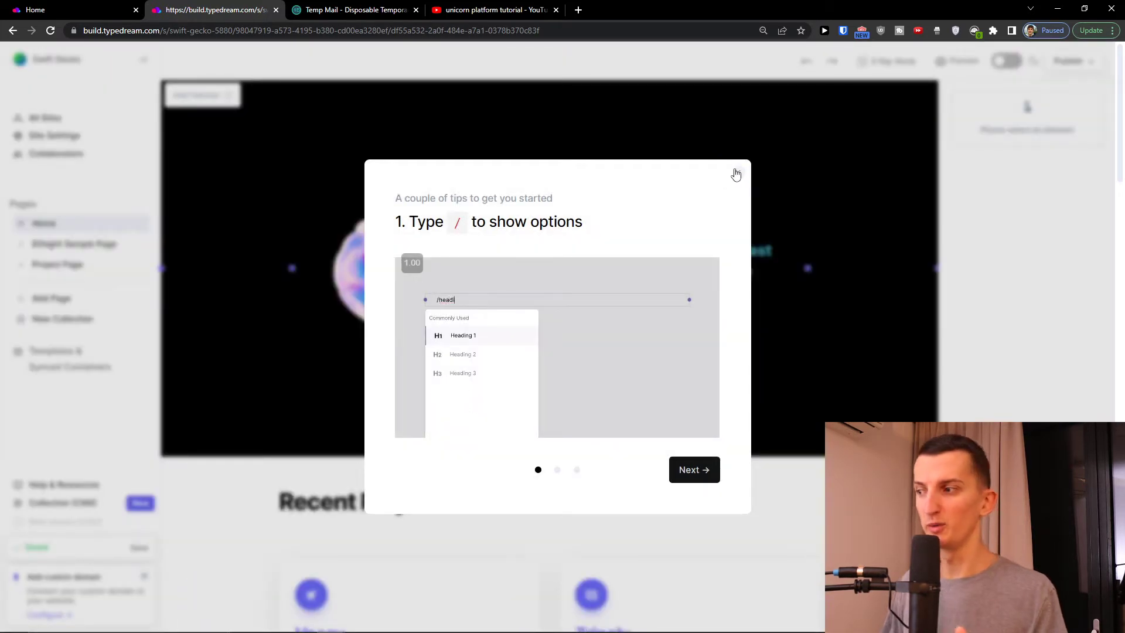
click(736, 175)
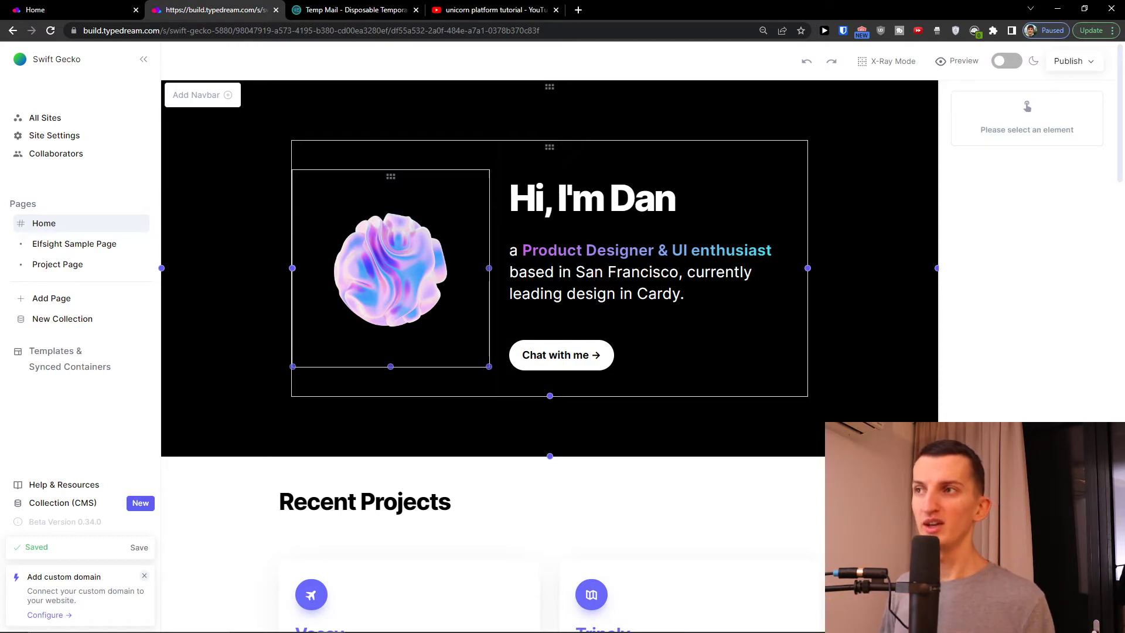
- Look through the new site's Home page from the hero section down to the project cards and back
scroll(391, 525, down, 10)
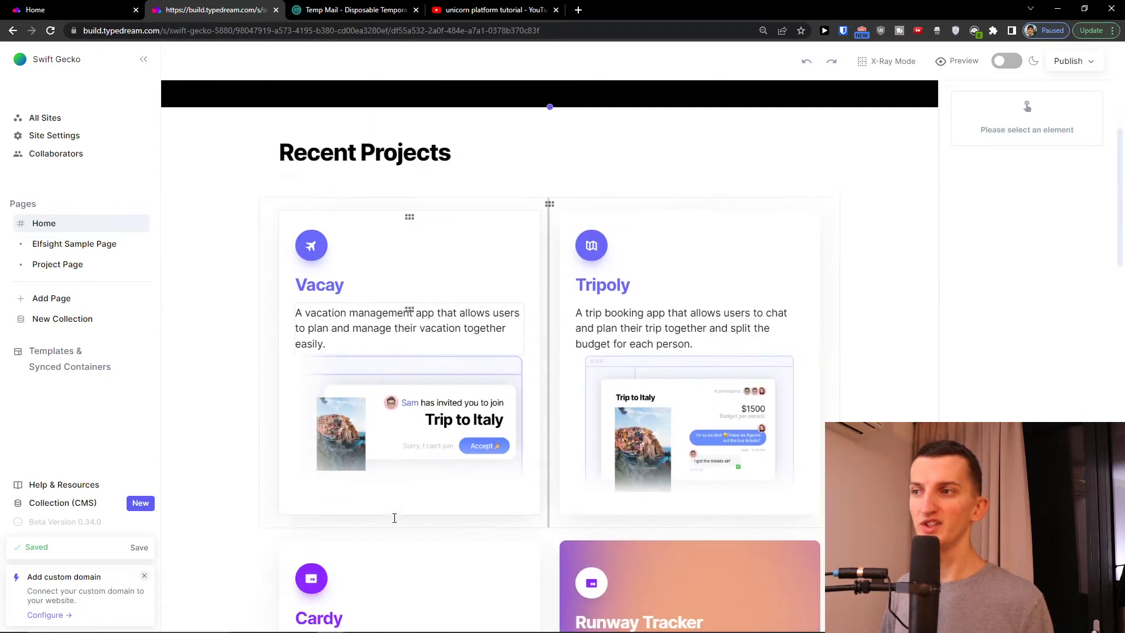
scroll(391, 526, down, 4)
scroll(410, 515, up, 13)
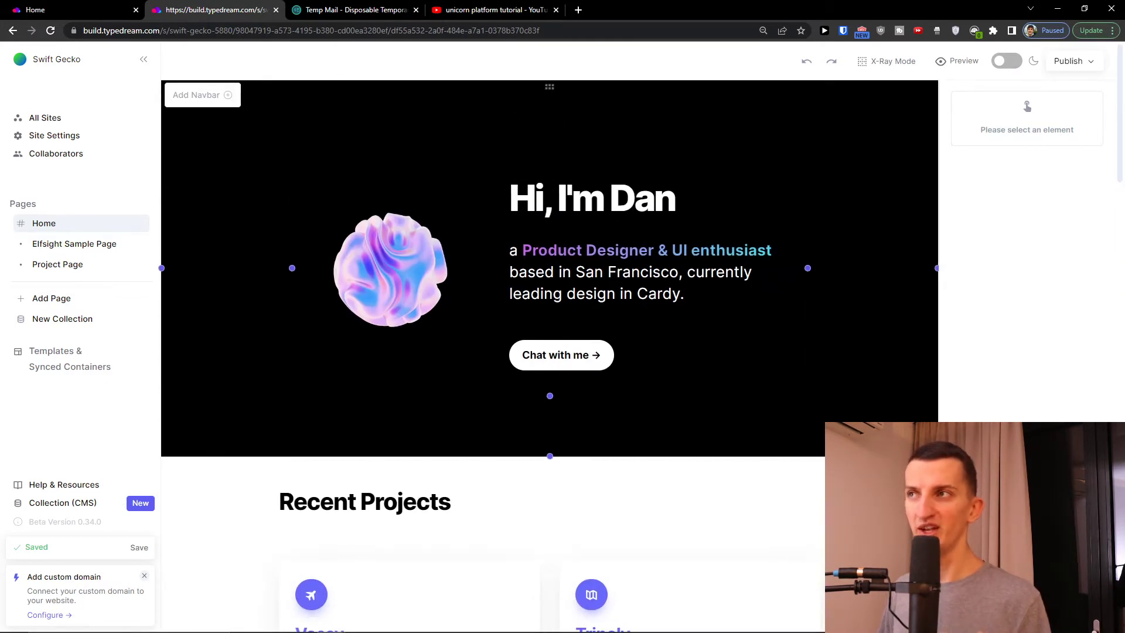
- Move the hero section's heading into its own column to the left of the sphere image
click(887, 61)
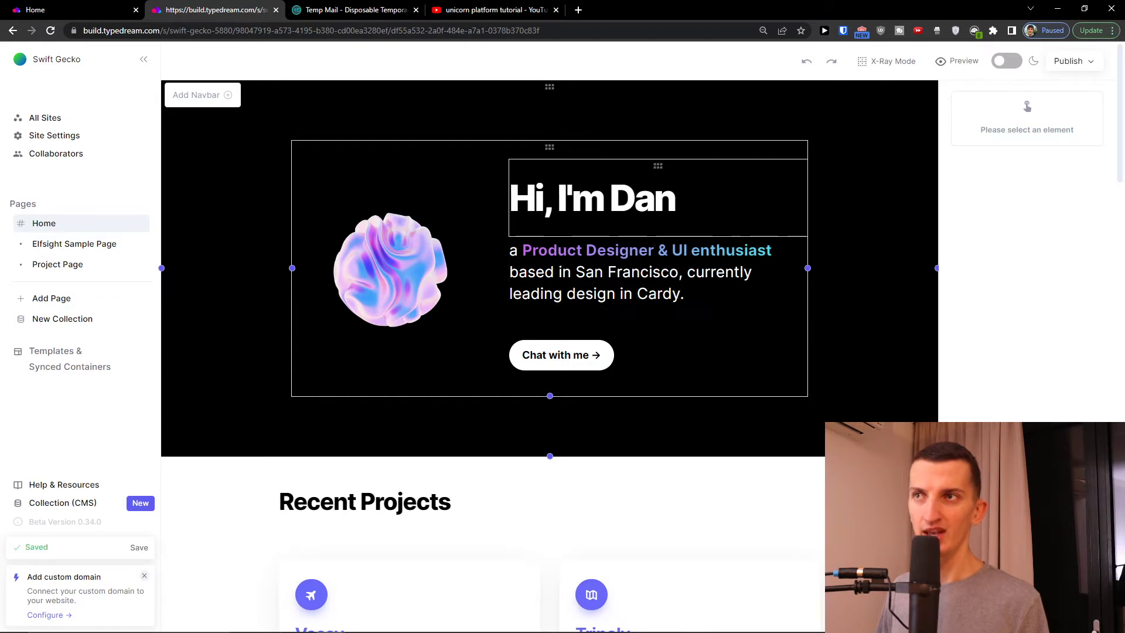
drag(659, 164, 623, 199)
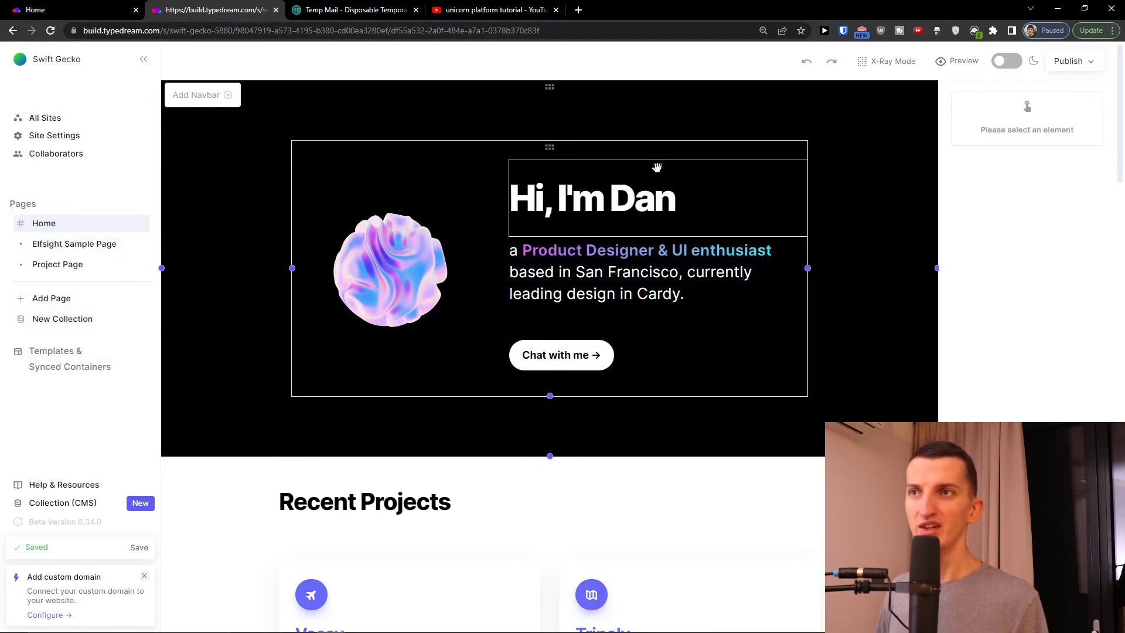
drag(658, 165, 824, 251)
drag(732, 218, 275, 223)
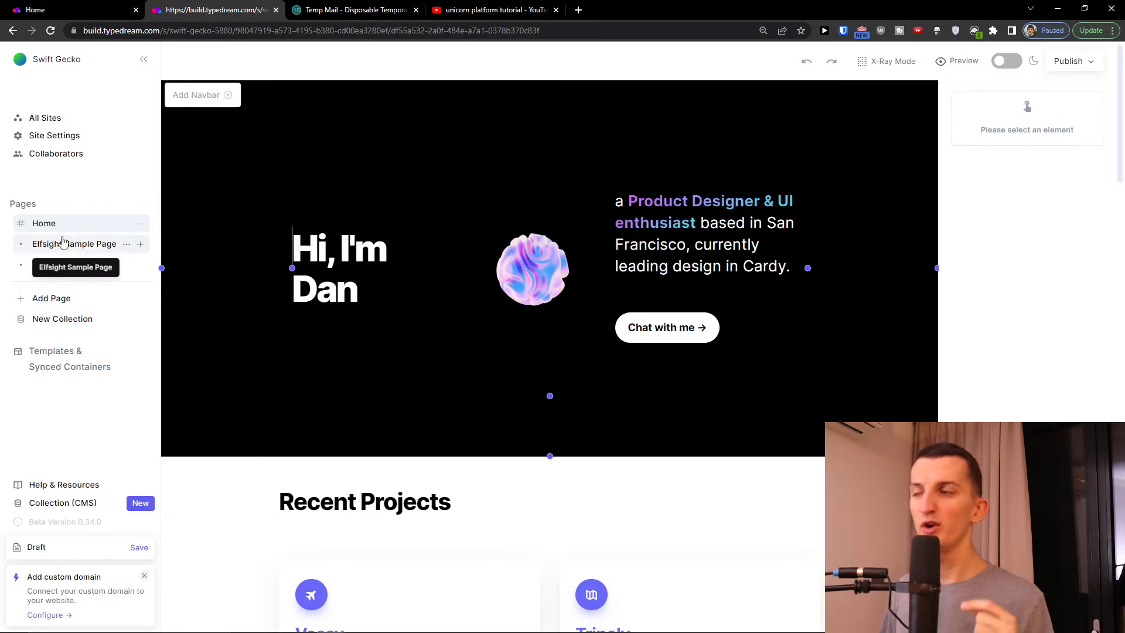
click(87, 258)
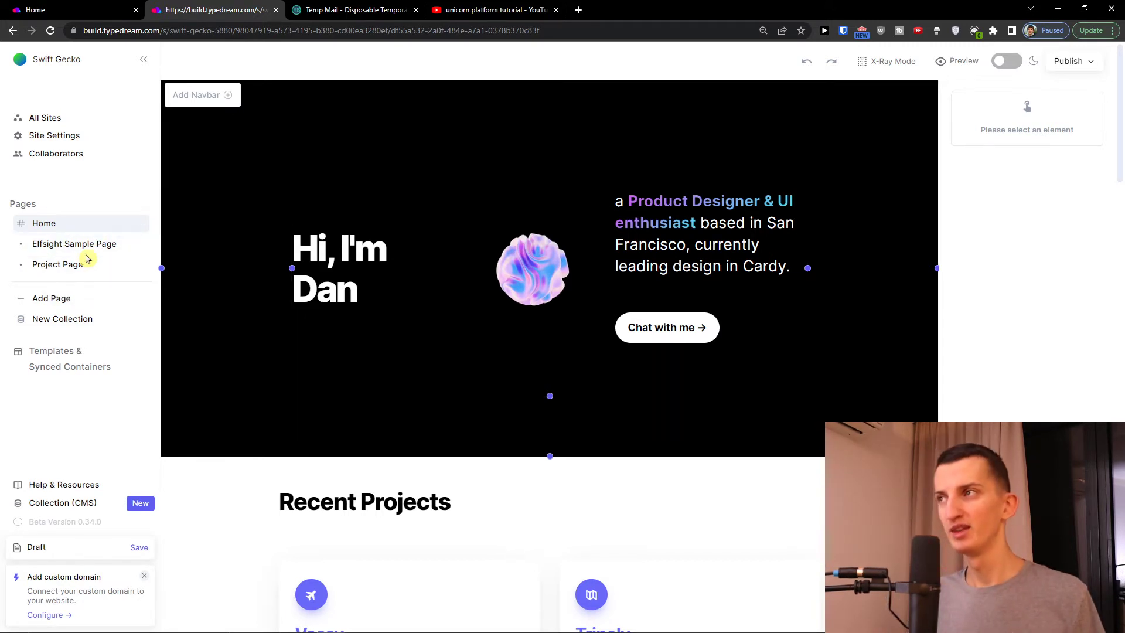
scroll(428, 469, down, 4)
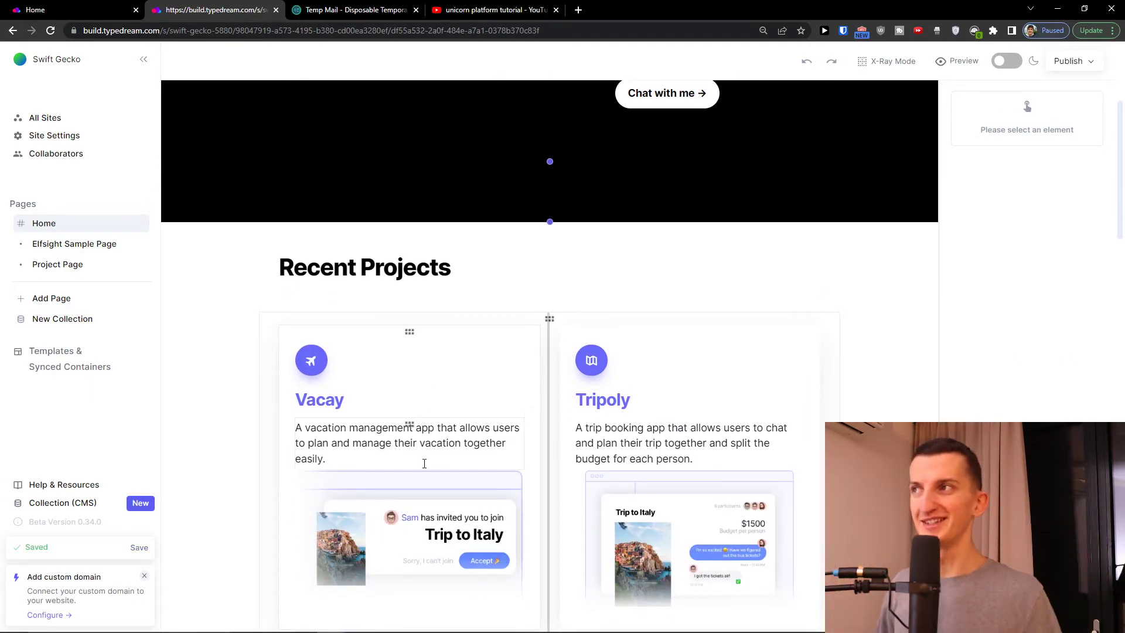
scroll(424, 463, up, 4)
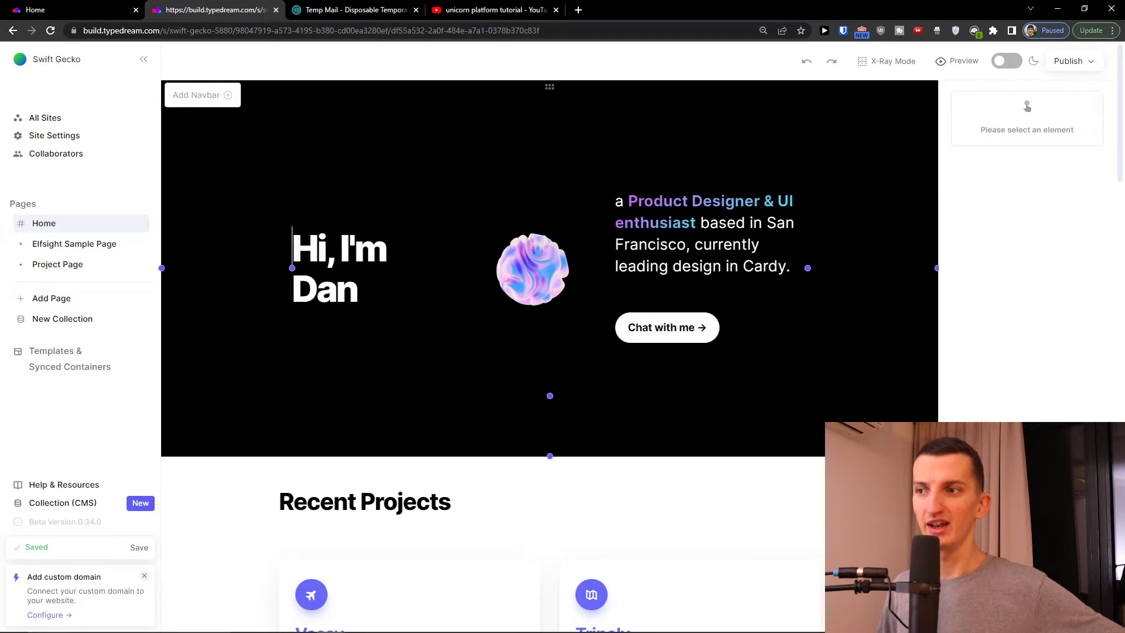
scroll(673, 443, down, 3)
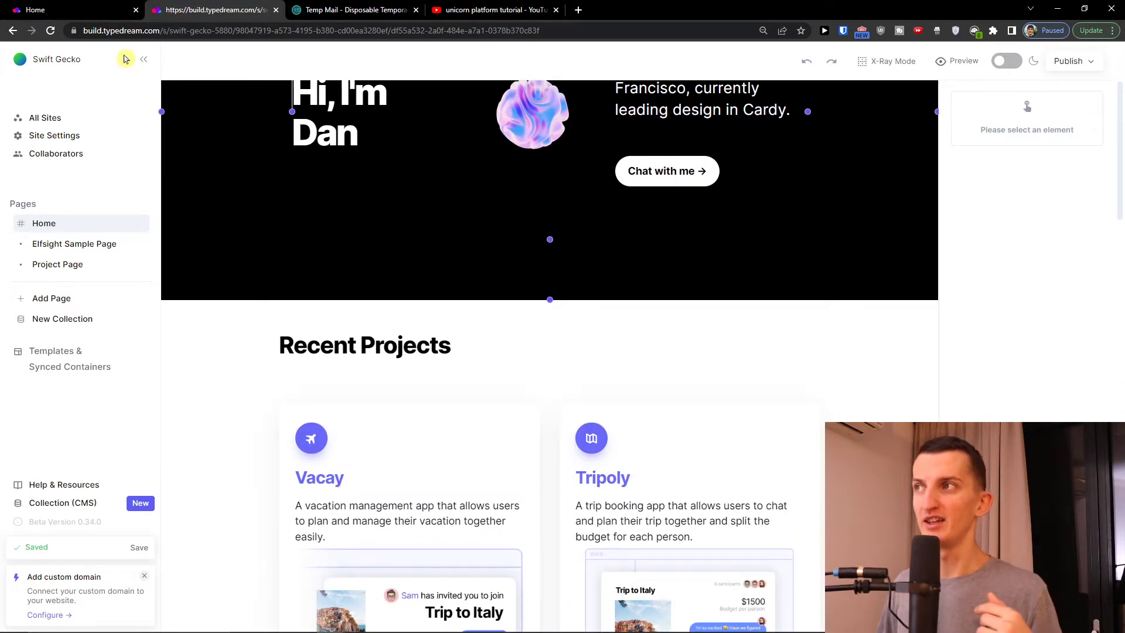
- Create a new site from the list of all sites, starting from scratch instead of picking a template
click(92, 120)
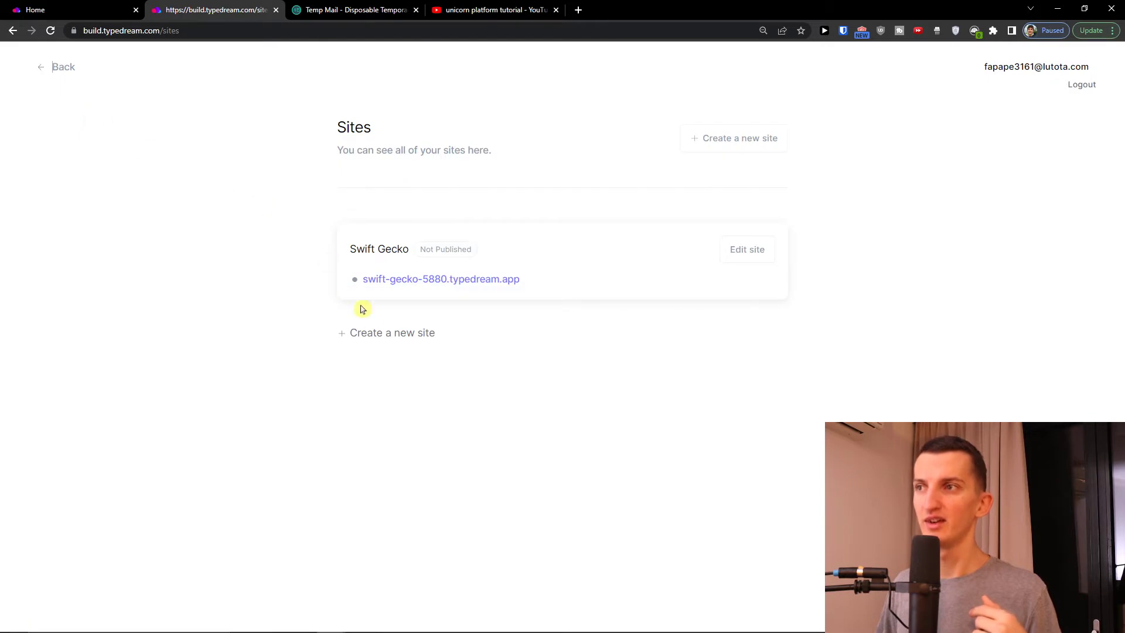
click(368, 332)
scroll(615, 108, down, 2)
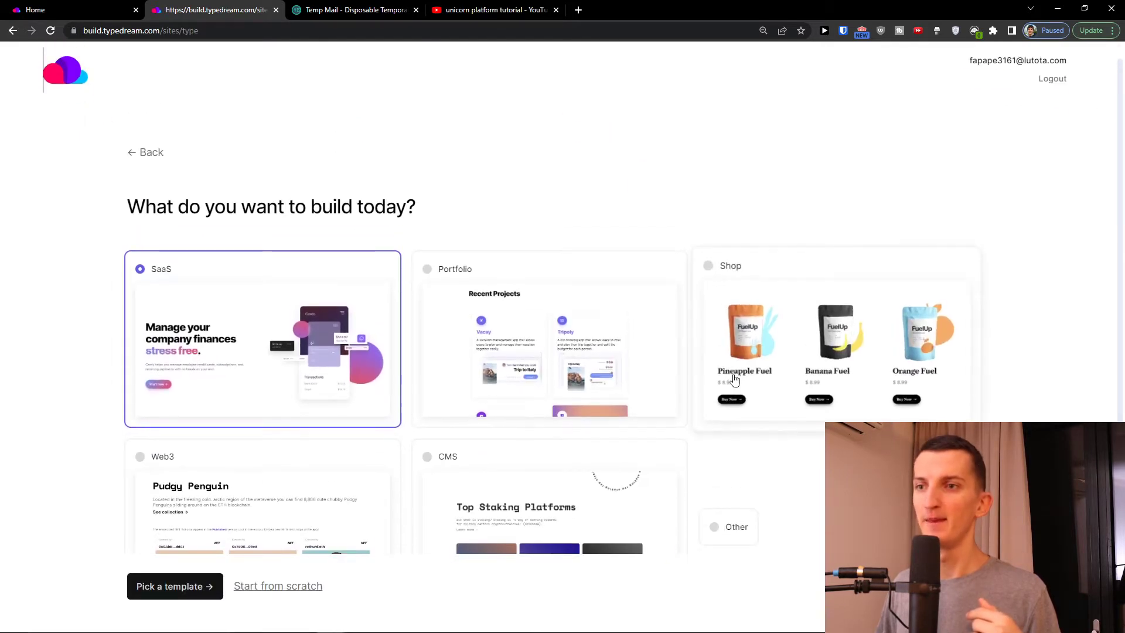
click(270, 596)
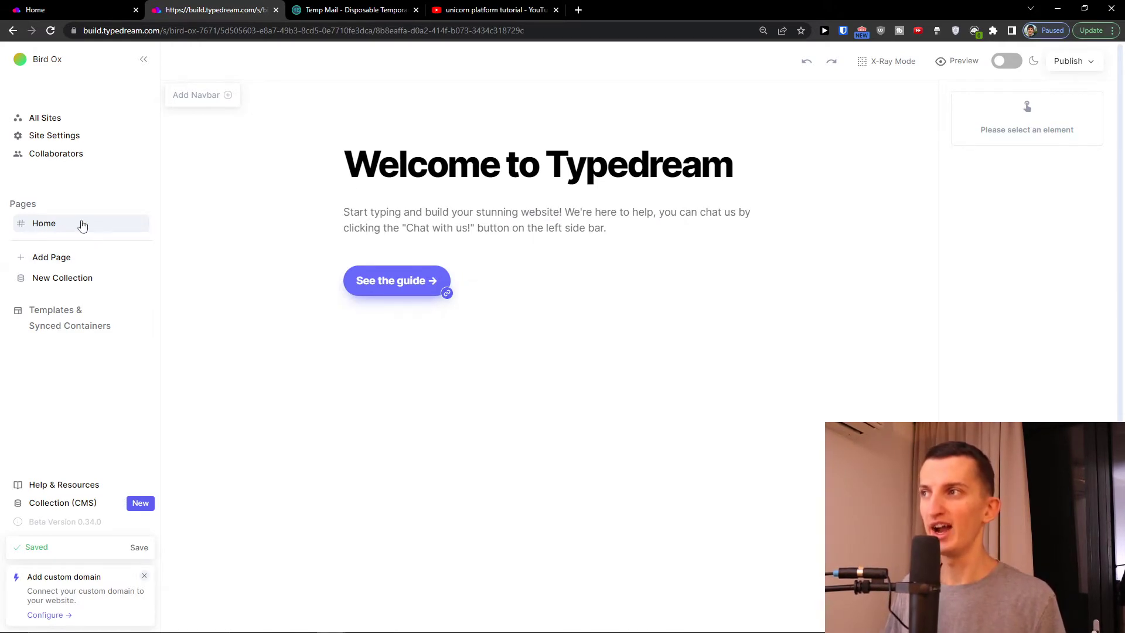
- Add a new blank page alongside the Home page of the new site
click(140, 226)
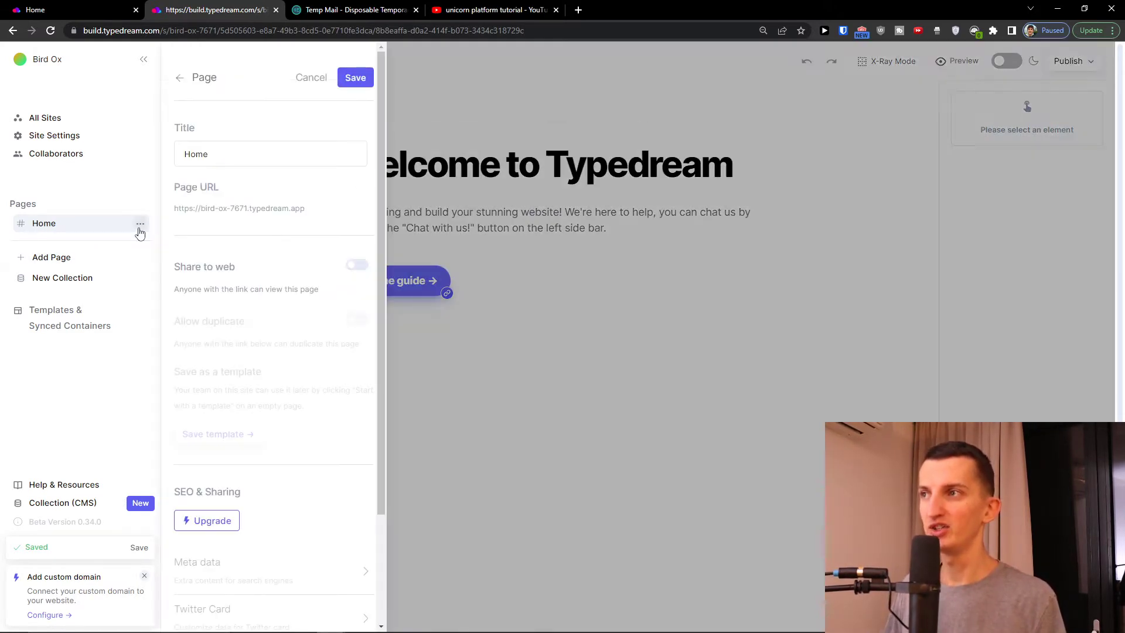
click(68, 257)
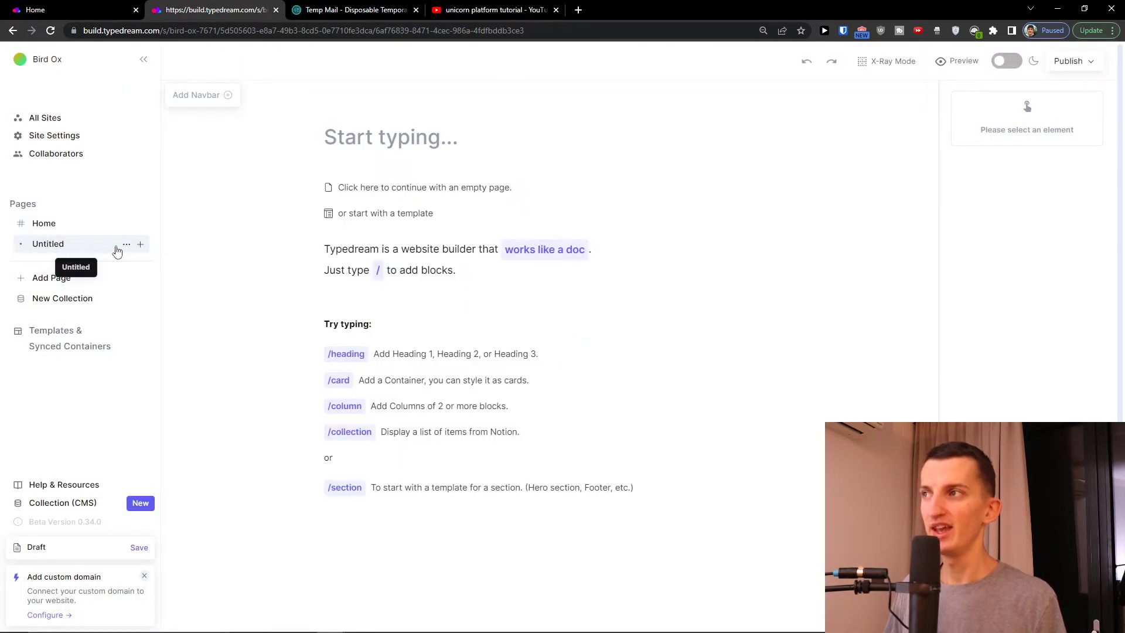
- Add a subpage beneath the new untitled page, and delete that subpage again
click(140, 244)
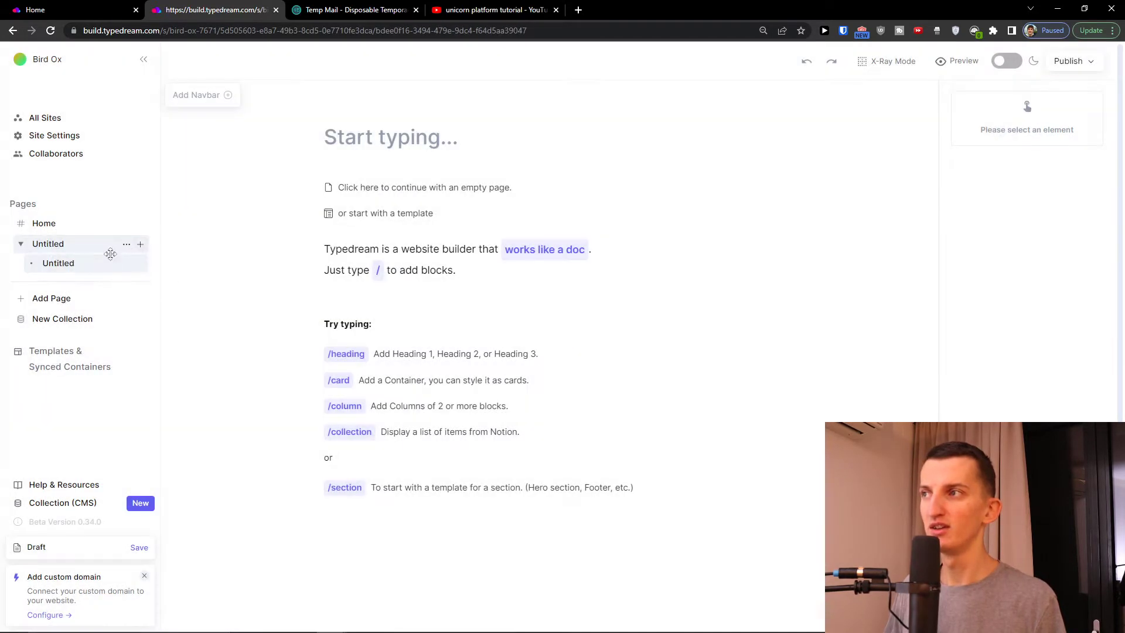
click(124, 263)
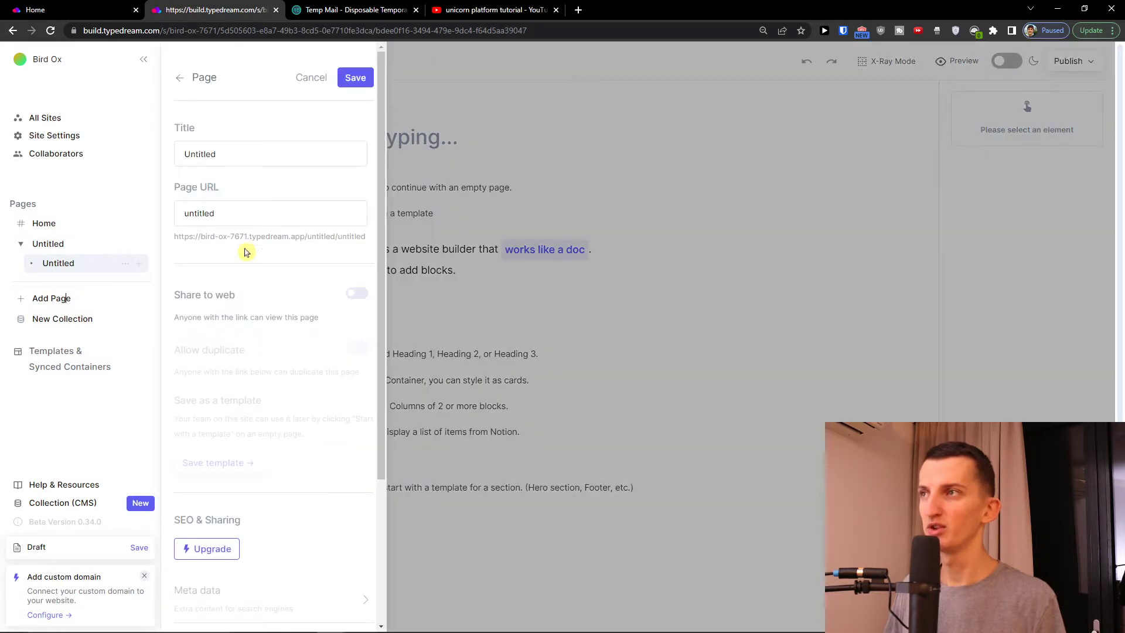
scroll(220, 241, down, 3)
click(246, 608)
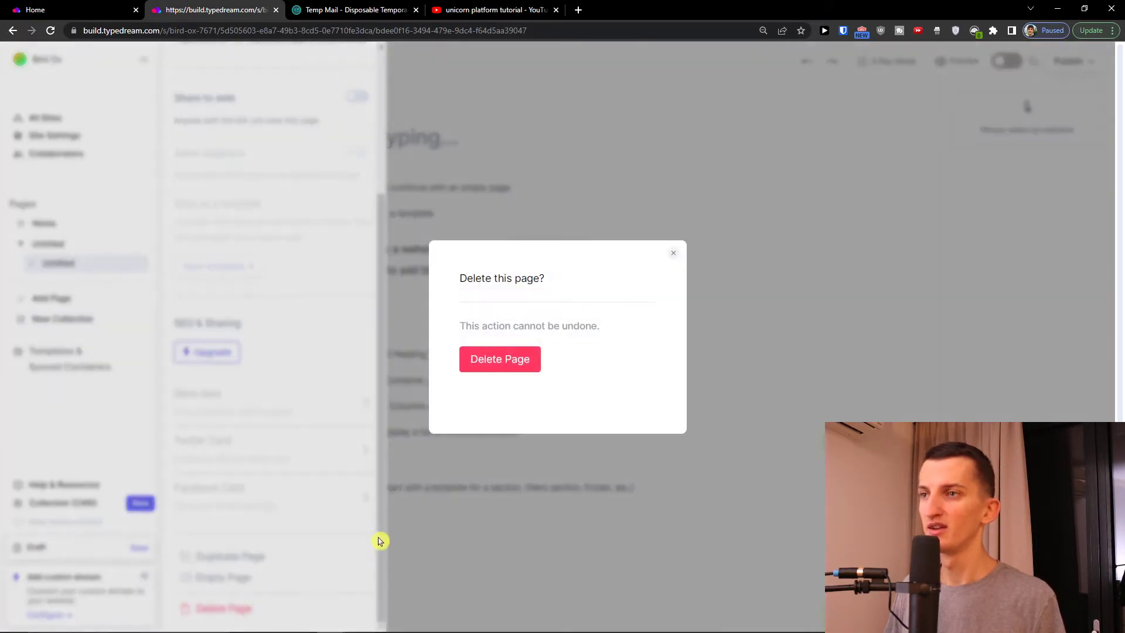
click(492, 365)
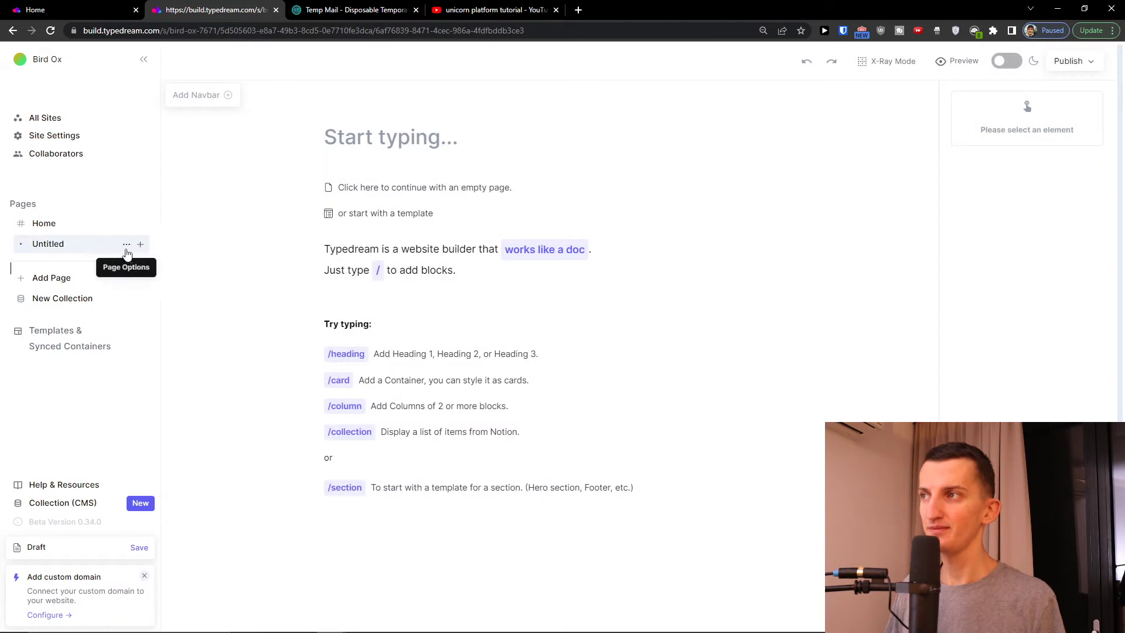
- Try to set the untitled page's title to Portfolio and its page URL to portfolio, leaving its settings without saving
click(126, 245)
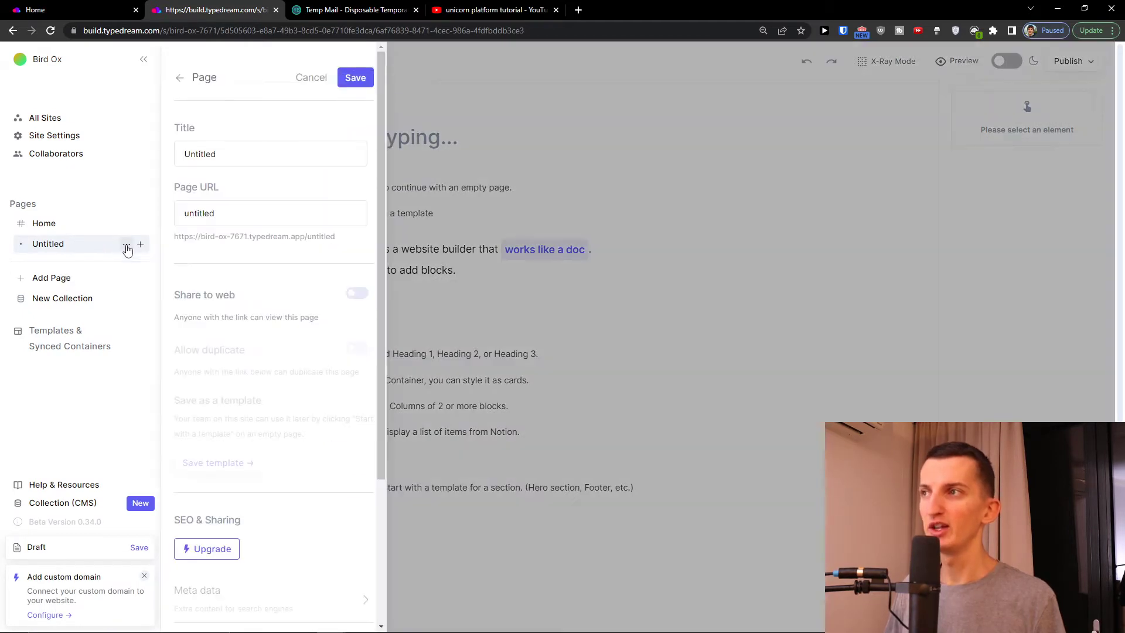
double_click(211, 164)
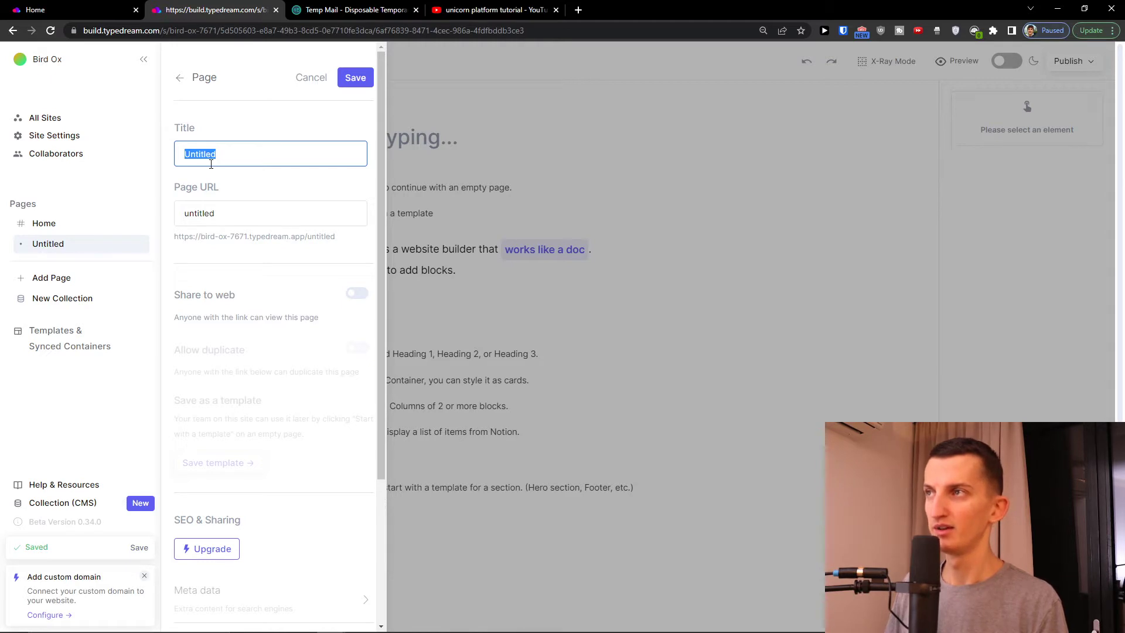
text(ortfolio)
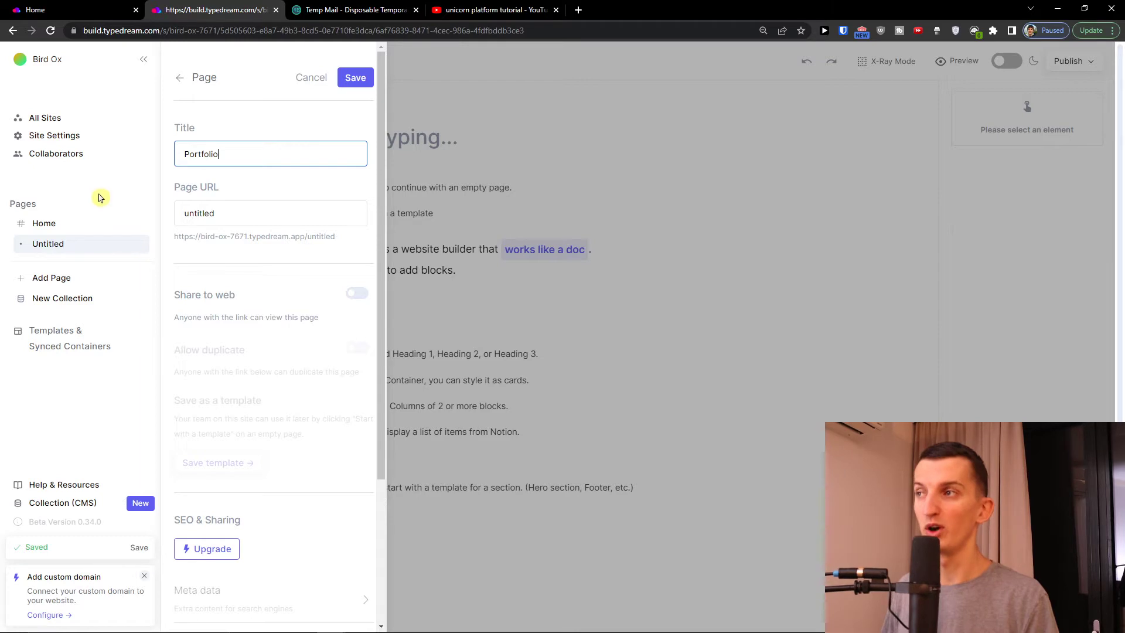
click(289, 212)
double_click(244, 157)
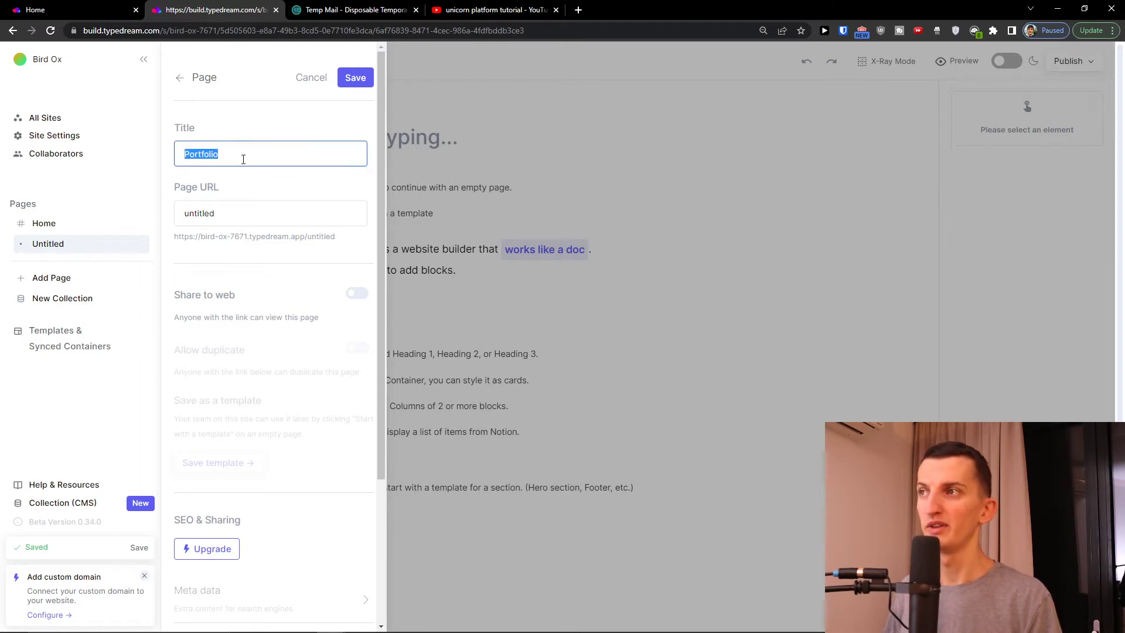
double_click(244, 210)
text(portfolio)
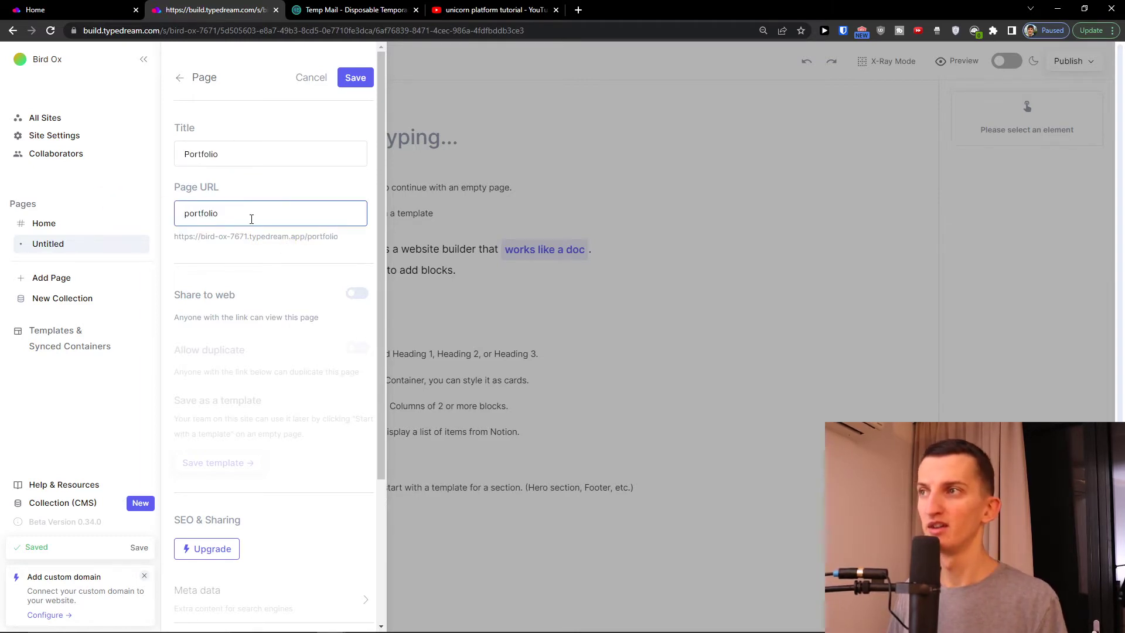
scroll(251, 219, down, 3)
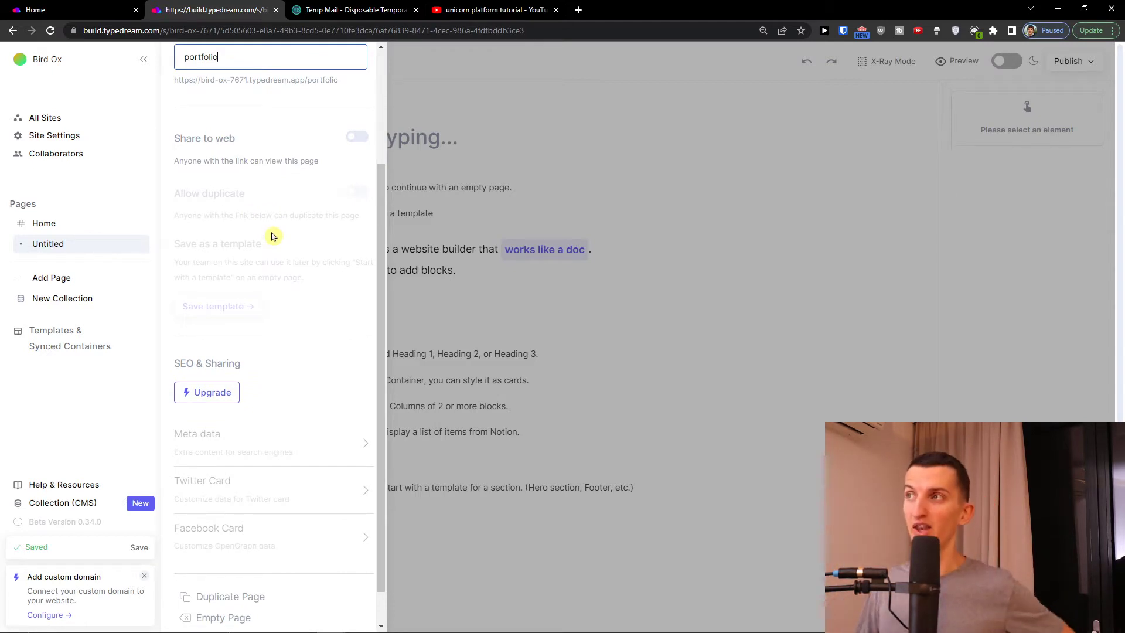
scroll(292, 344, down, 1)
click(469, 336)
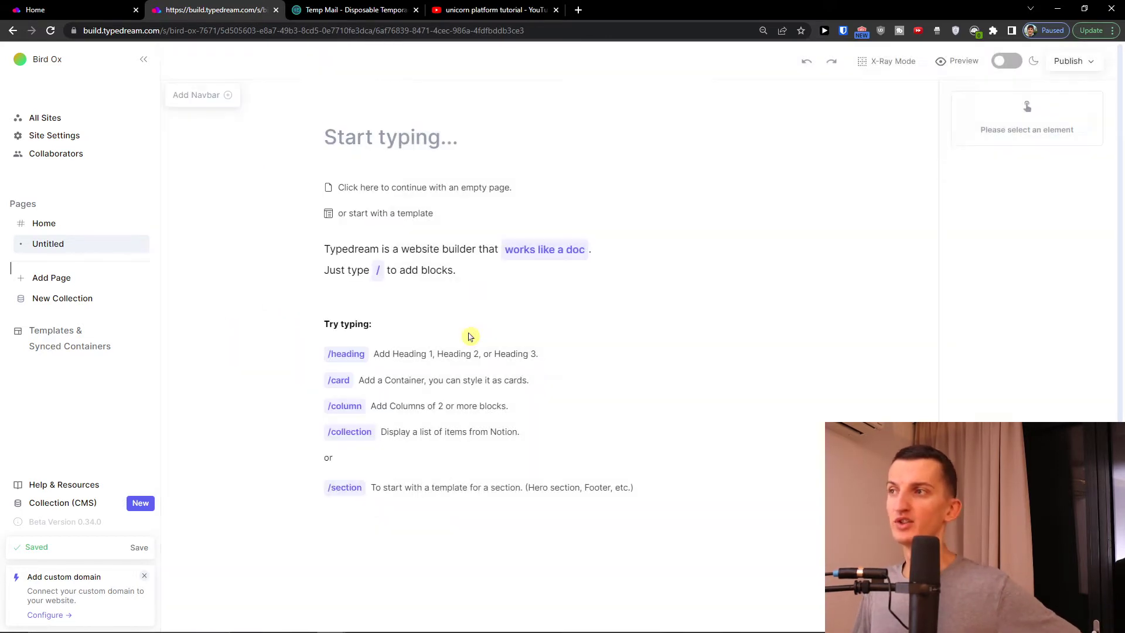
- Add a navbar to the untitled page and change its brand text to MarcusAffiliate
scroll(447, 269, down, 1)
scroll(448, 272, up, 1)
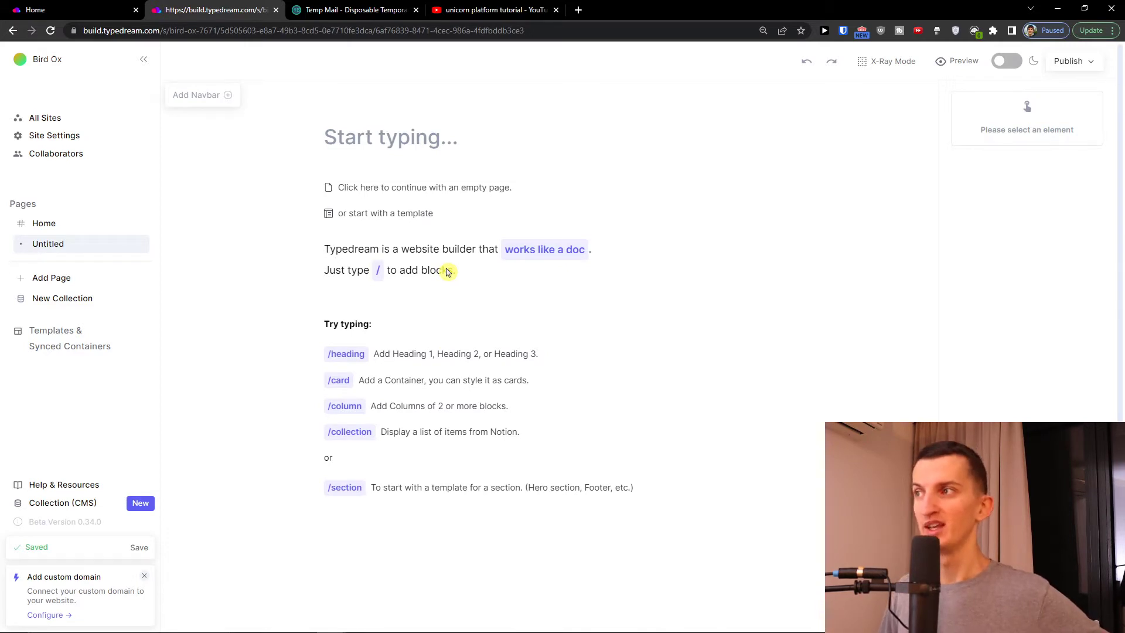
click(197, 99)
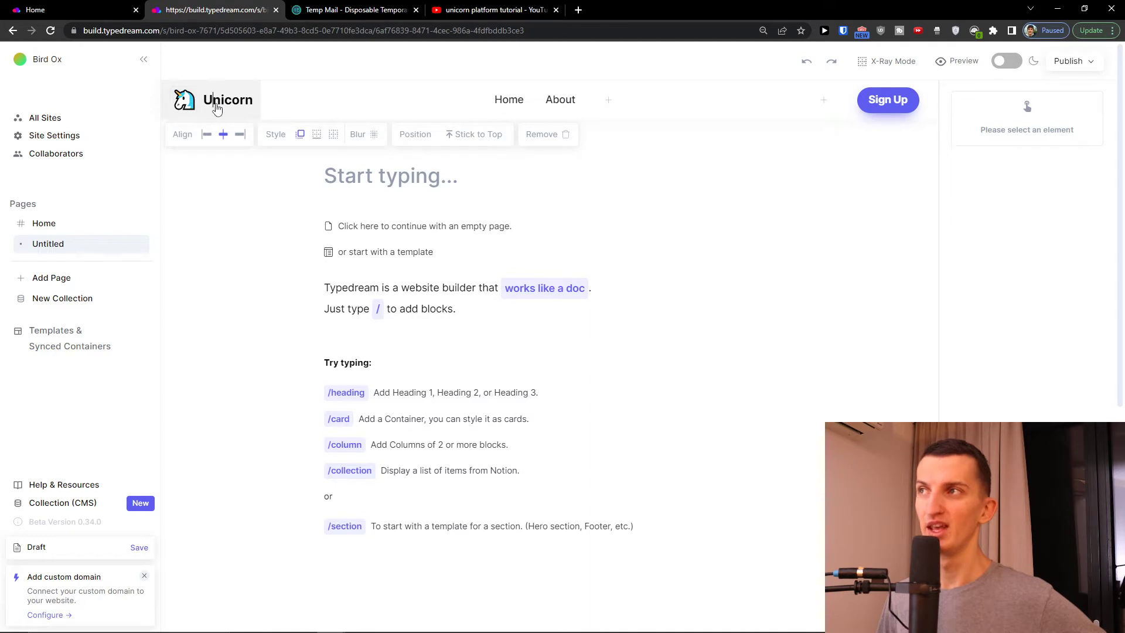
click(217, 109)
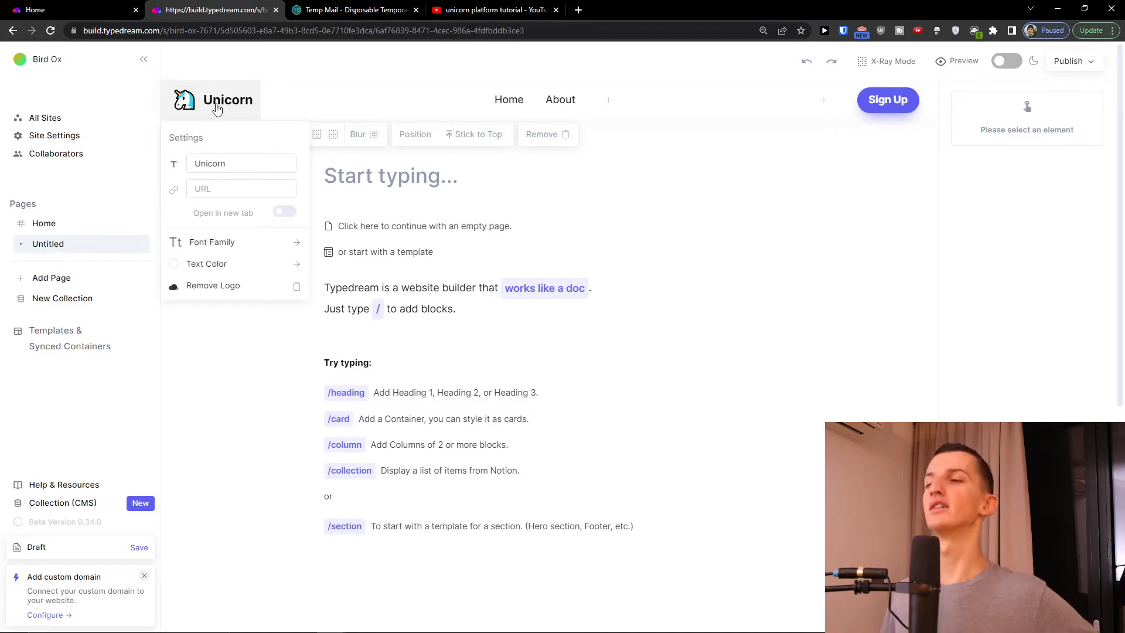
double_click(235, 160)
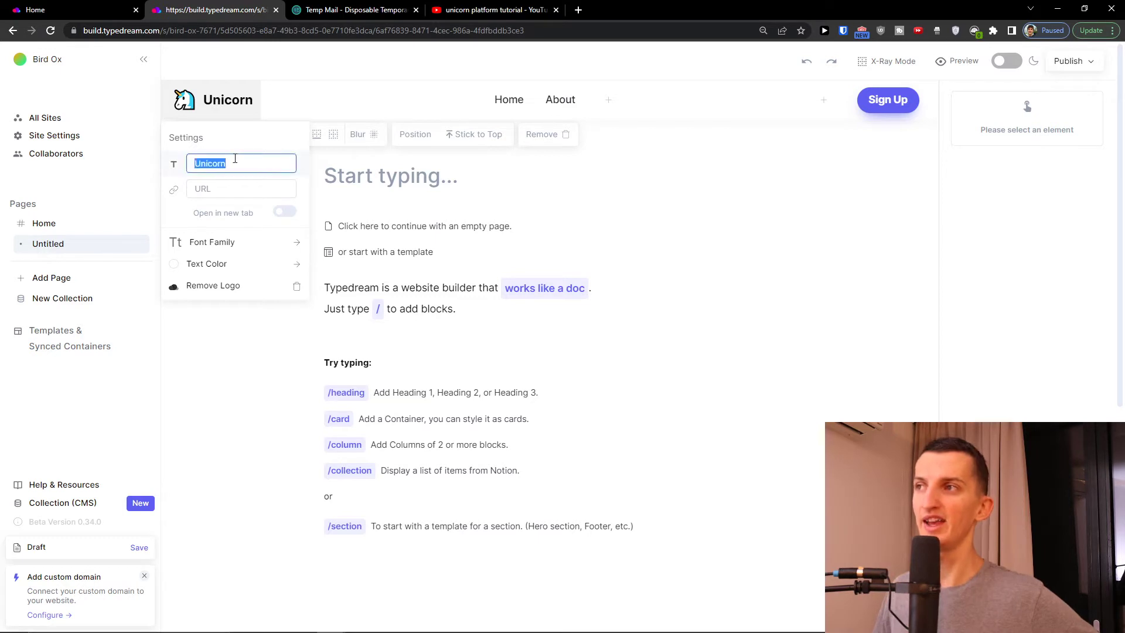
text(MarcusAffiliate)
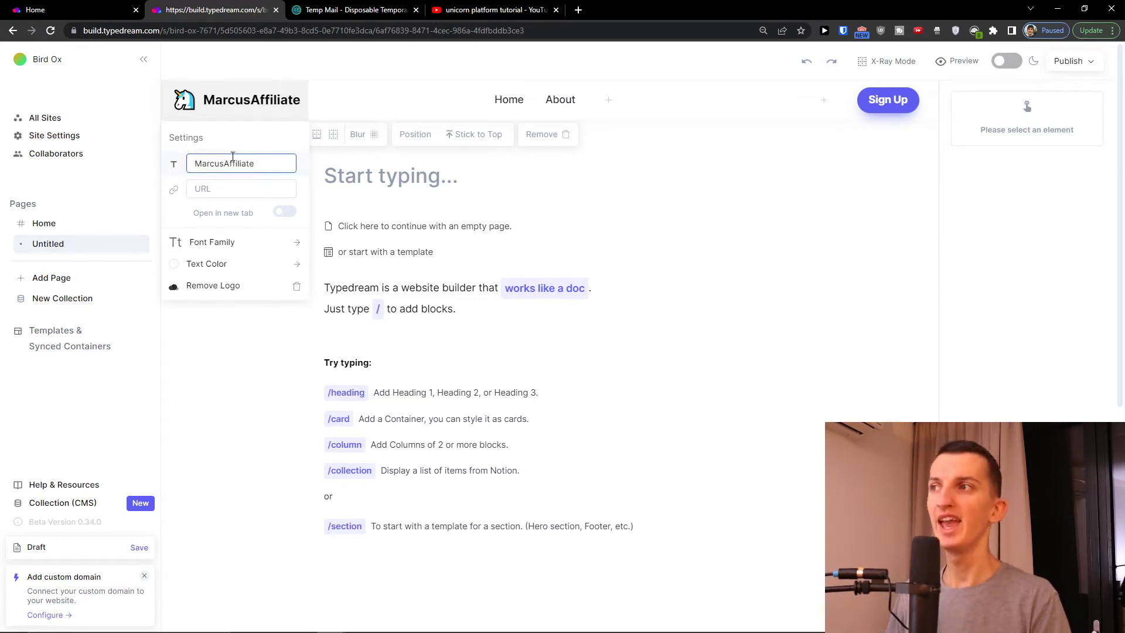
- Examine the navbar brand's link, open-in-new-tab, font family and text color options
click(223, 195)
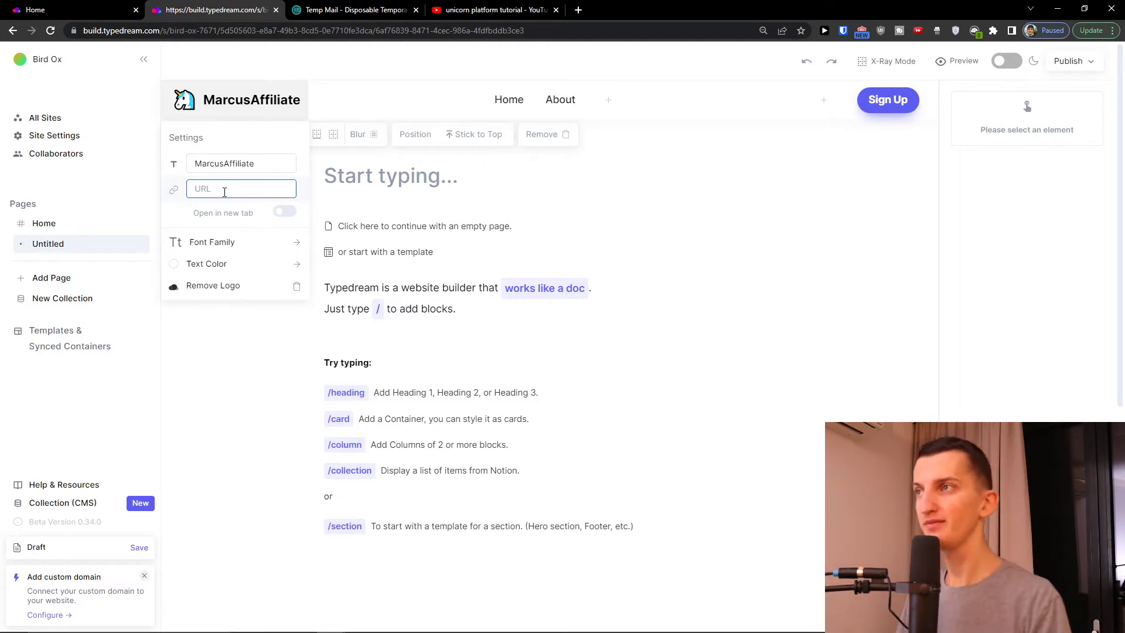
click(285, 213)
click(285, 213)
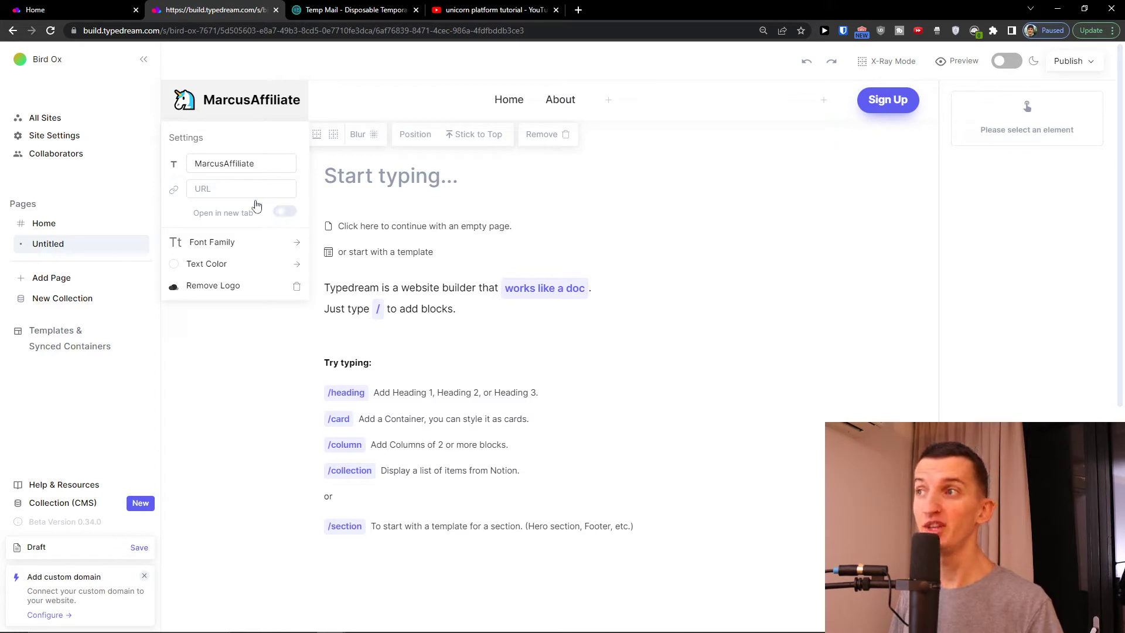
click(231, 189)
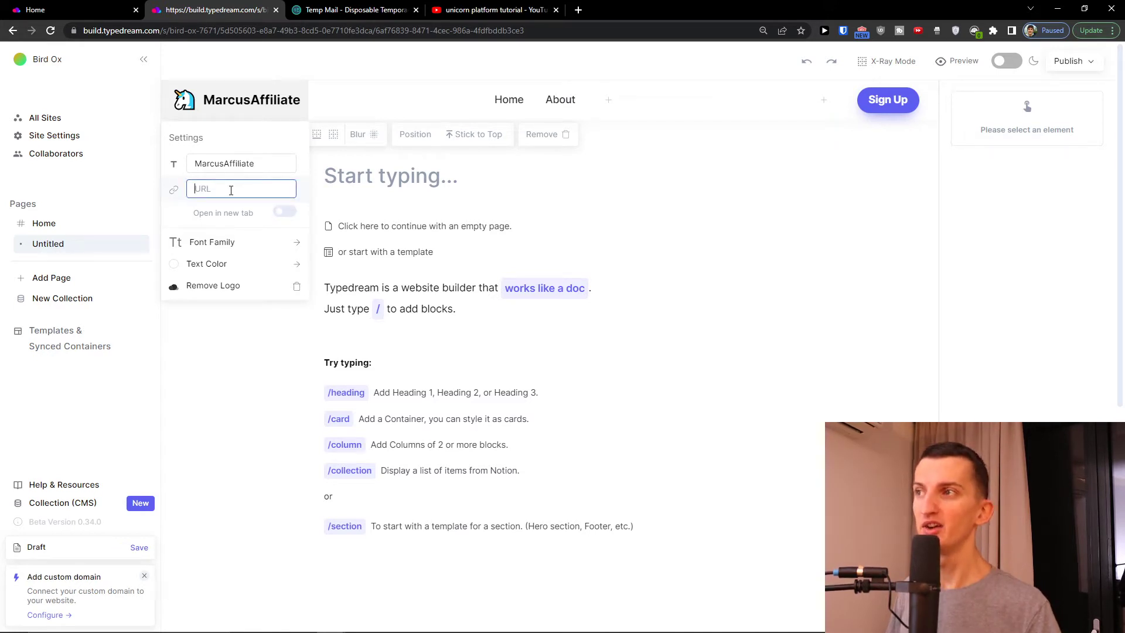
click(263, 251)
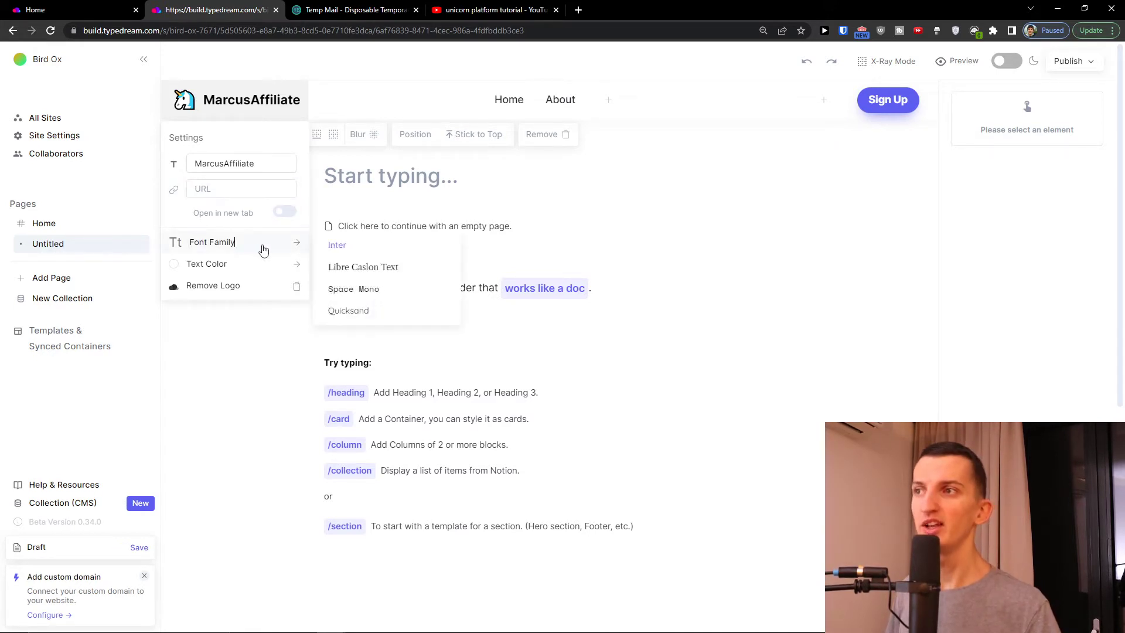
click(267, 263)
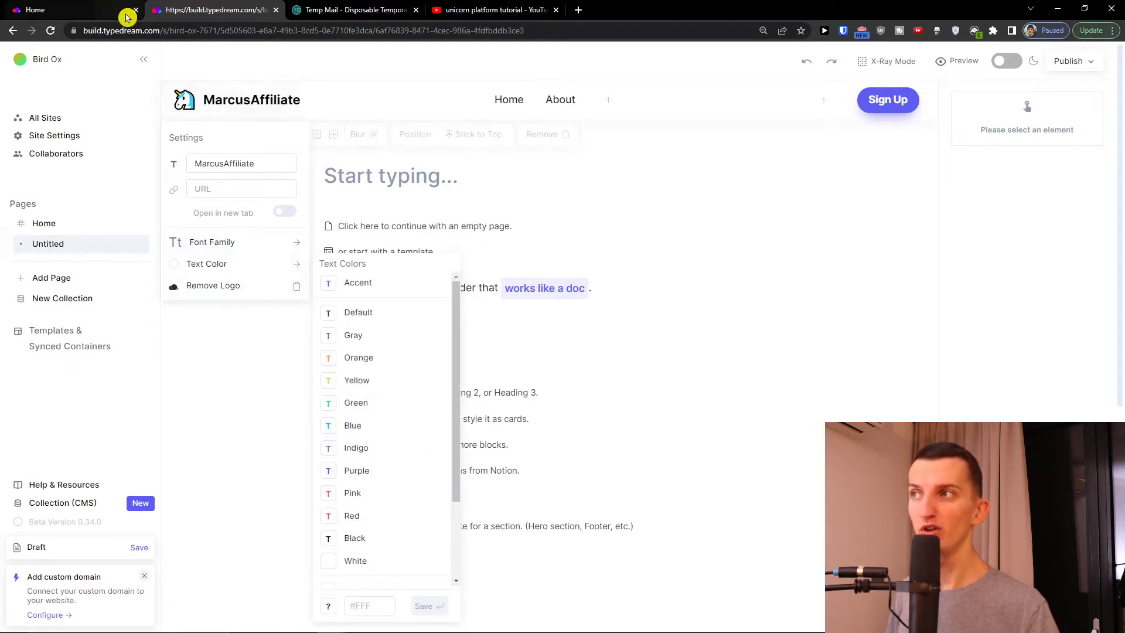
- Replace the navbar's unicorn logo with the smiling emoji that sticks its tongue out while savoring food
click(186, 103)
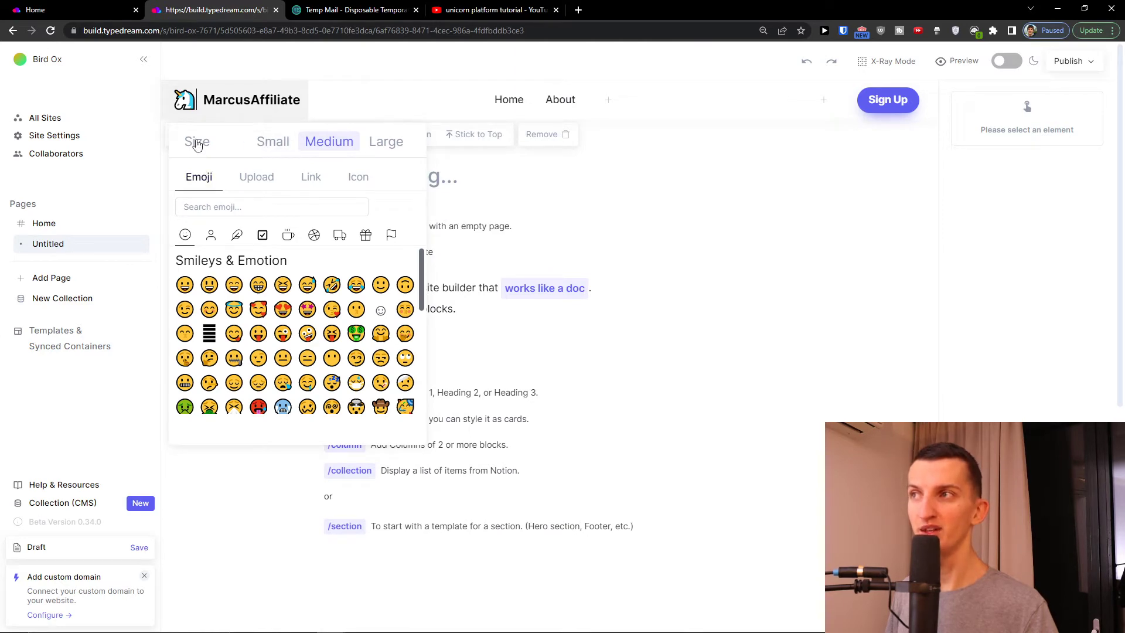
click(234, 333)
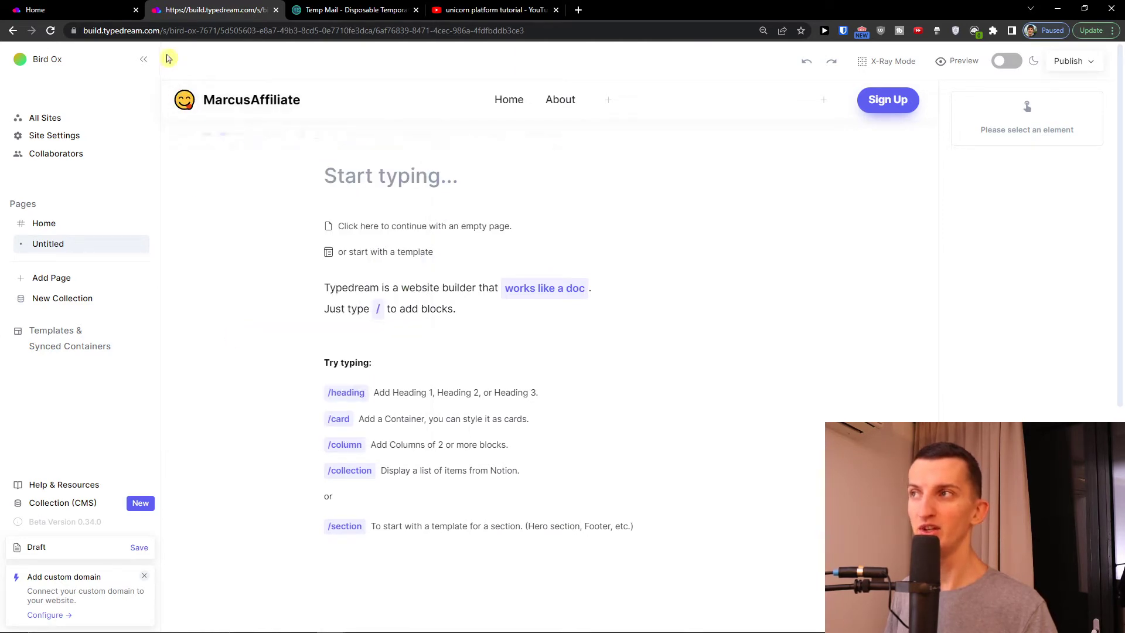
- Replace the navbar's emoji logo with a portrait photo uploaded from the Downloads folder
click(184, 104)
click(258, 178)
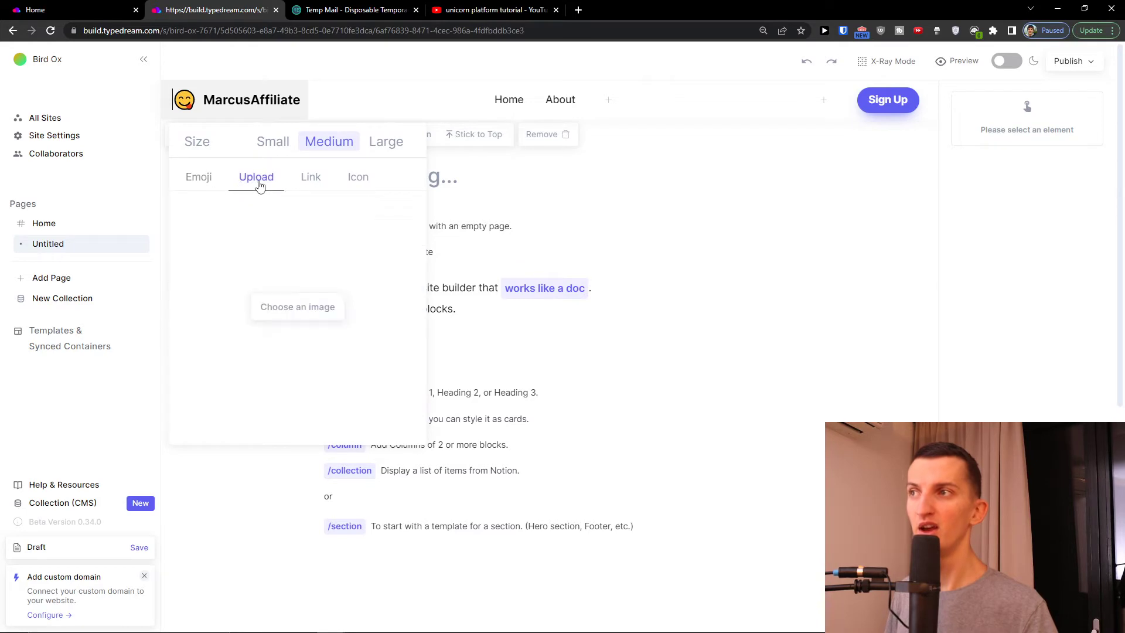
click(284, 299)
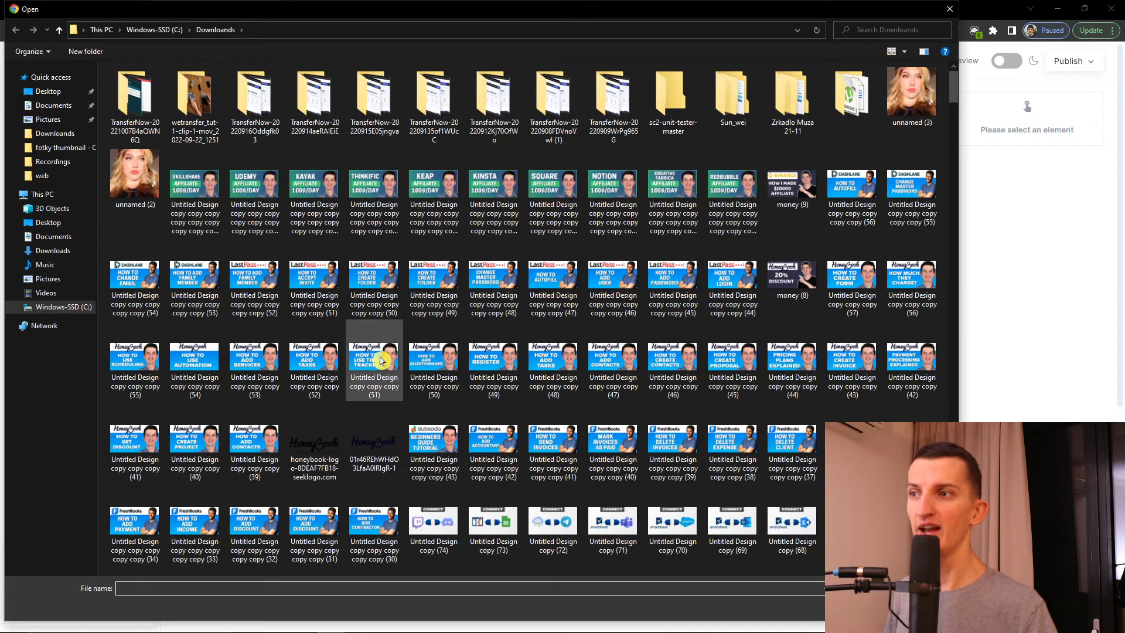
scroll(377, 357, down, 5)
double_click(486, 346)
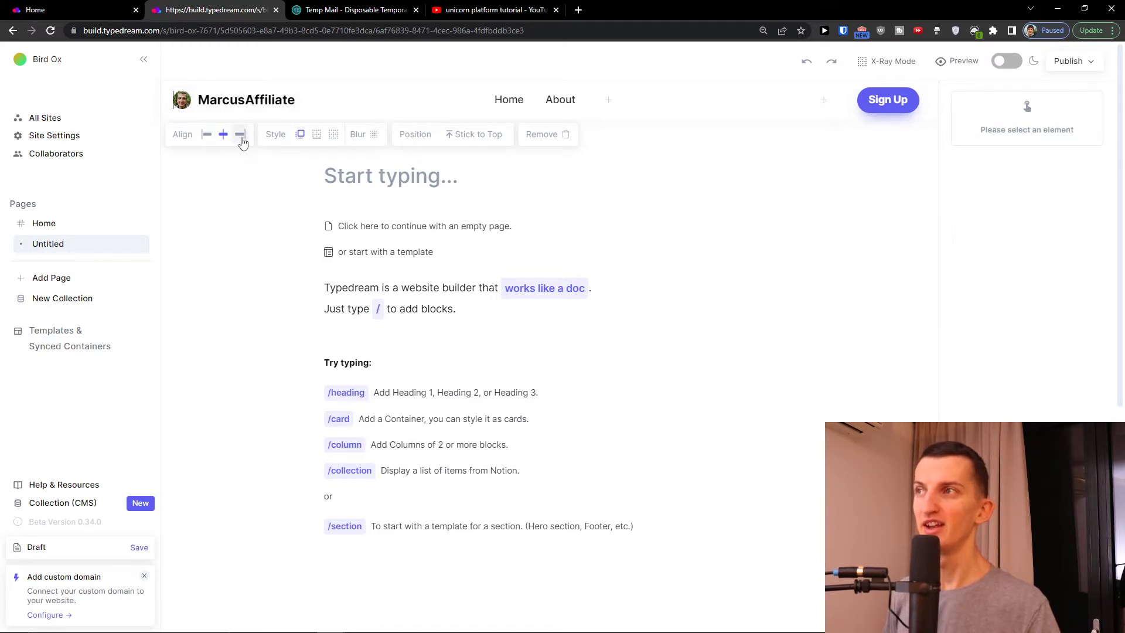
- Try left and right alignment for the navbar links, returning them to centre alignment
click(208, 135)
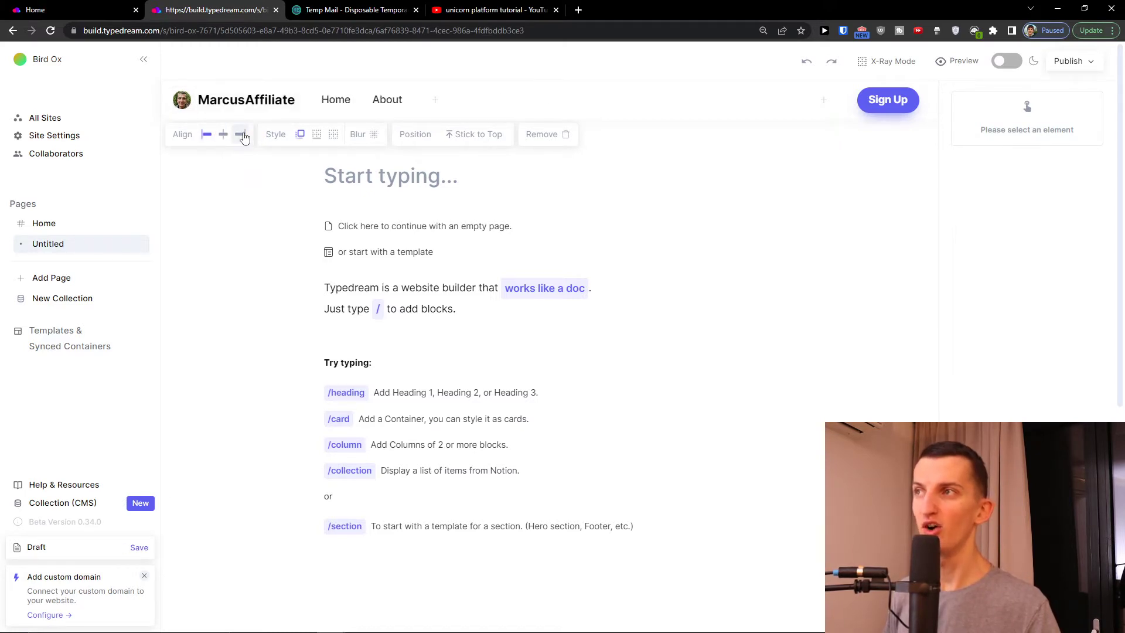
click(240, 135)
click(223, 135)
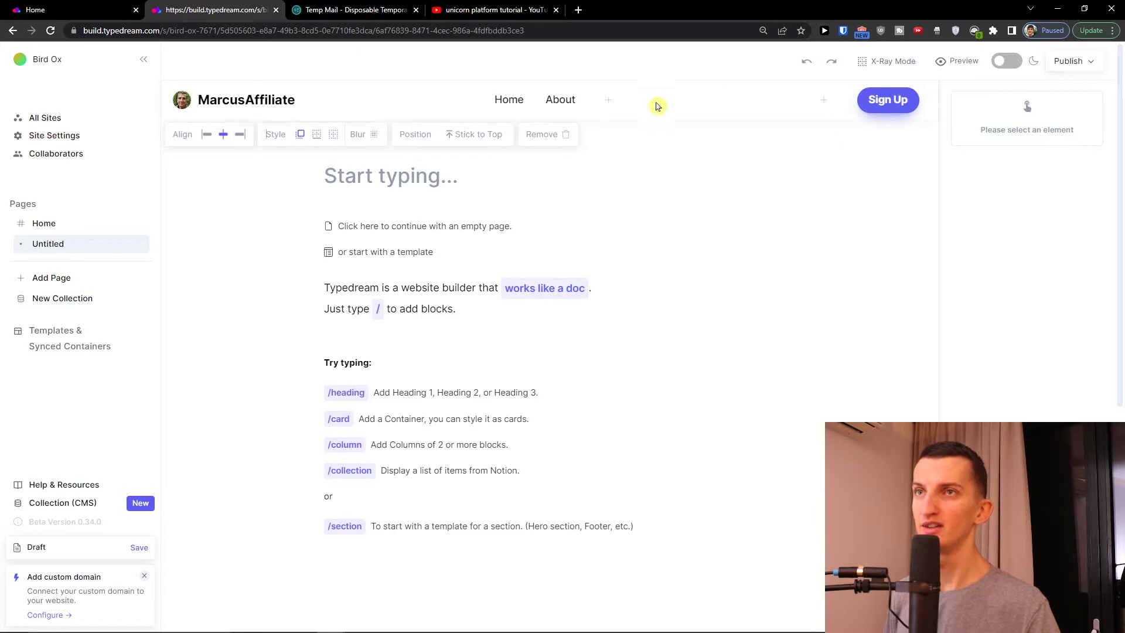
- Try the navbar's border styles, return to the shadow style and turn on the blur effect
click(256, 137)
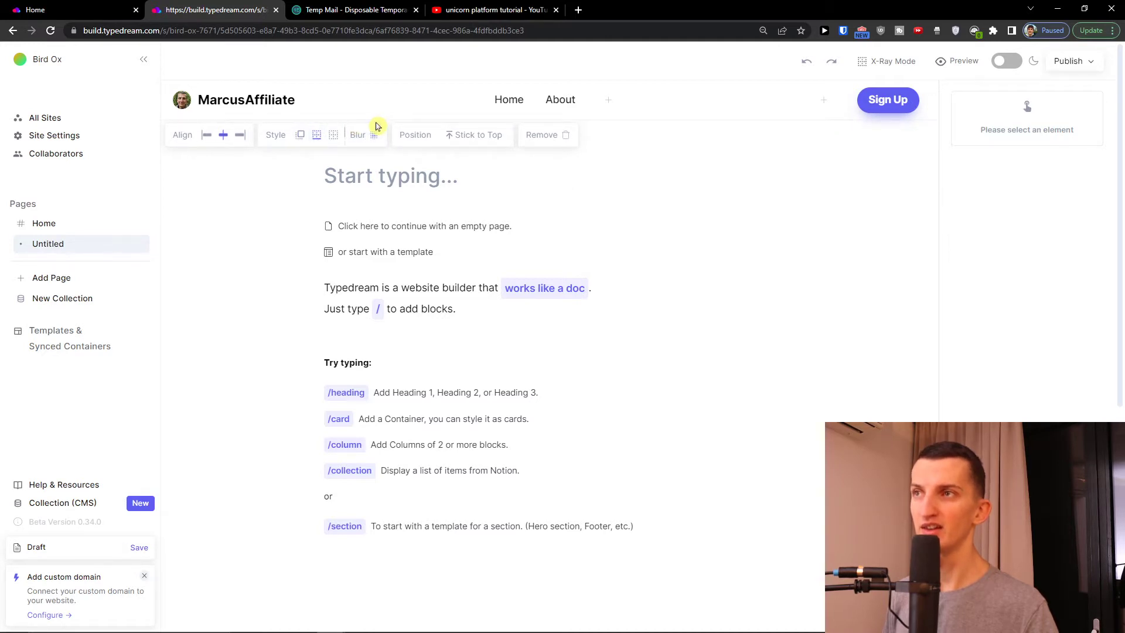
click(300, 135)
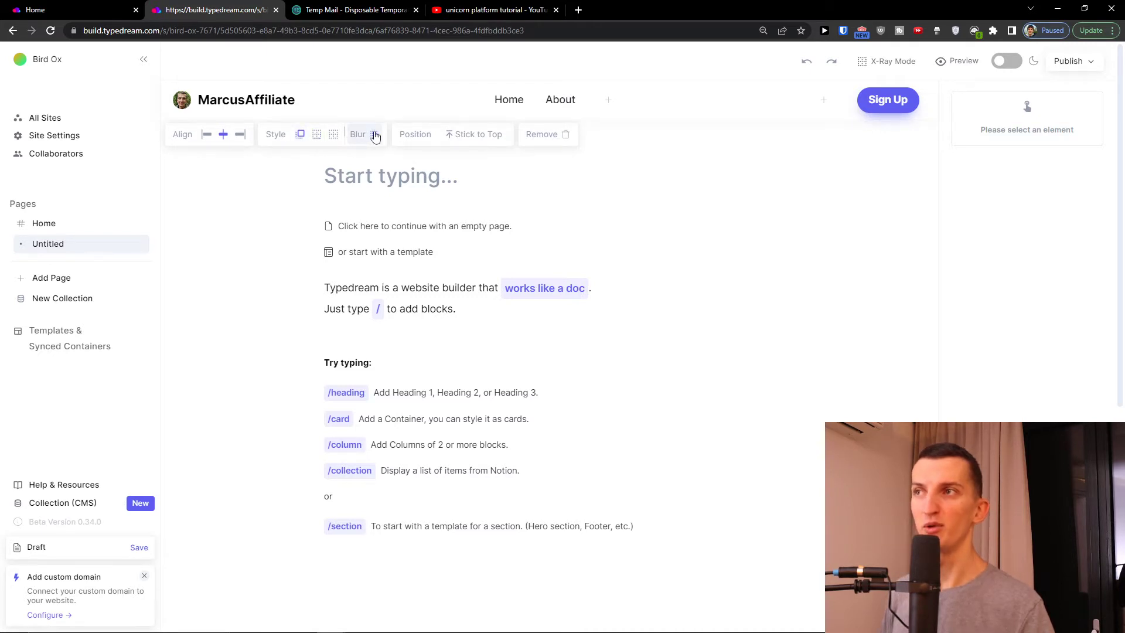
click(333, 137)
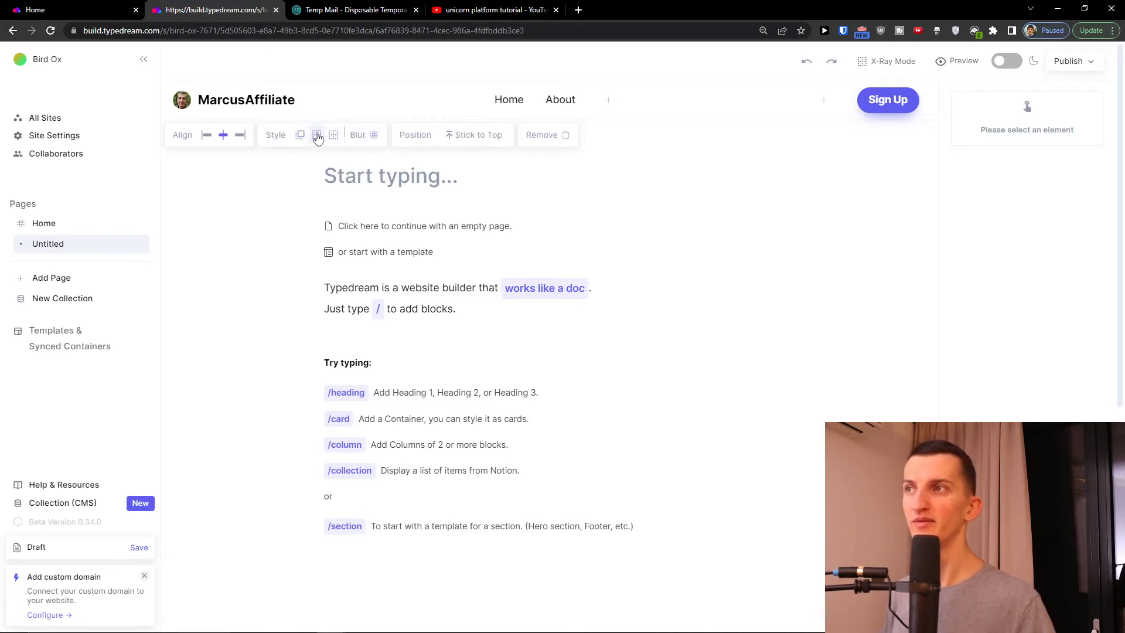
click(318, 136)
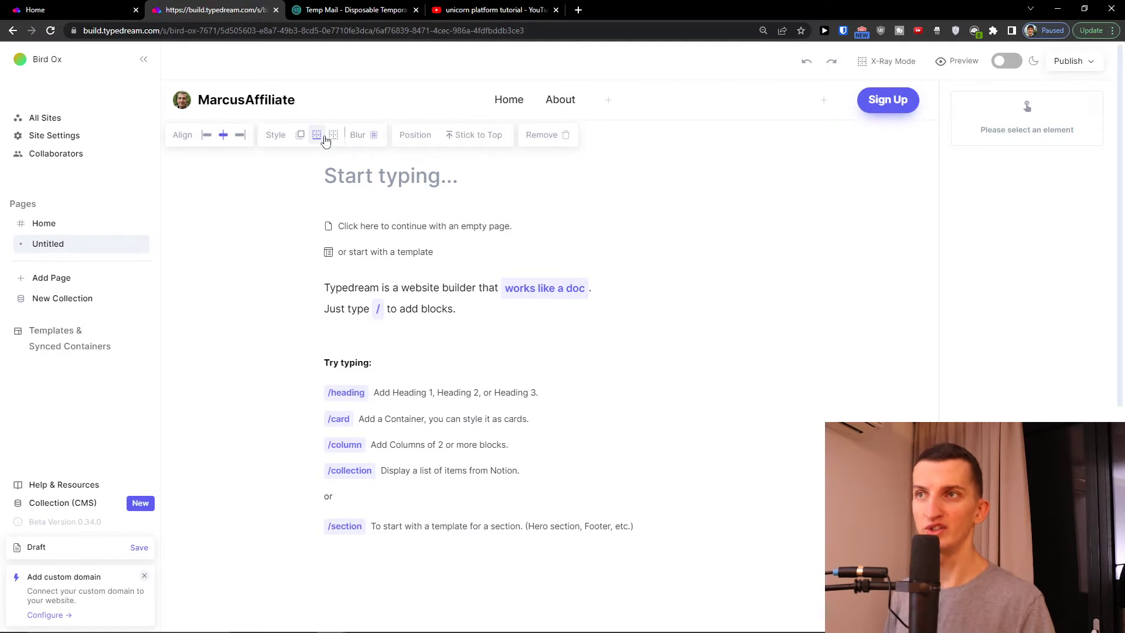
click(299, 134)
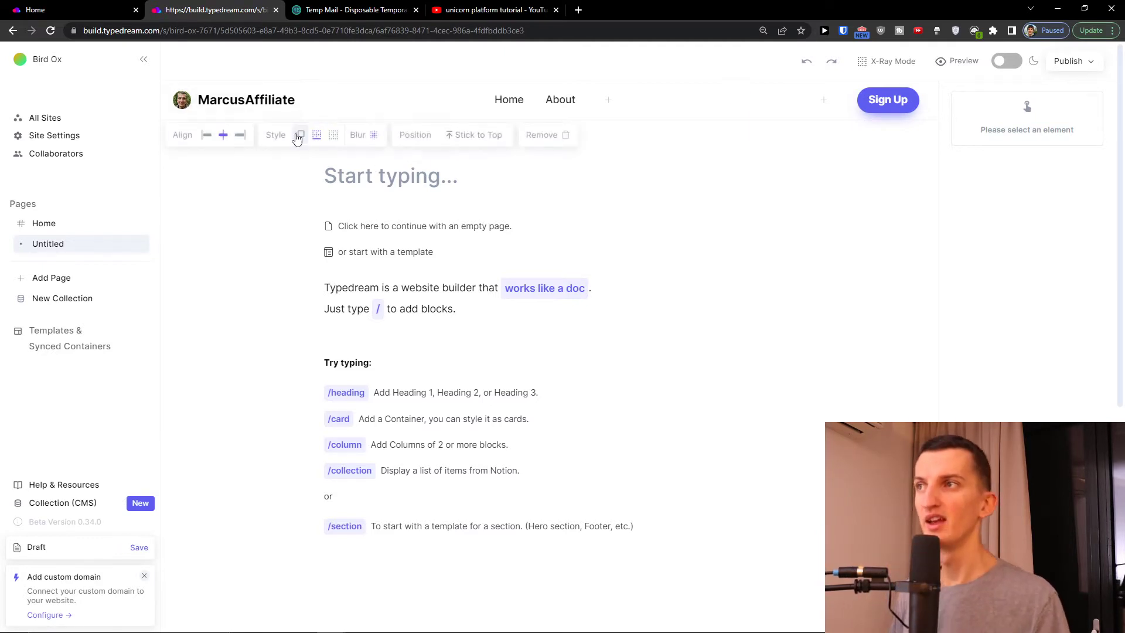
click(355, 139)
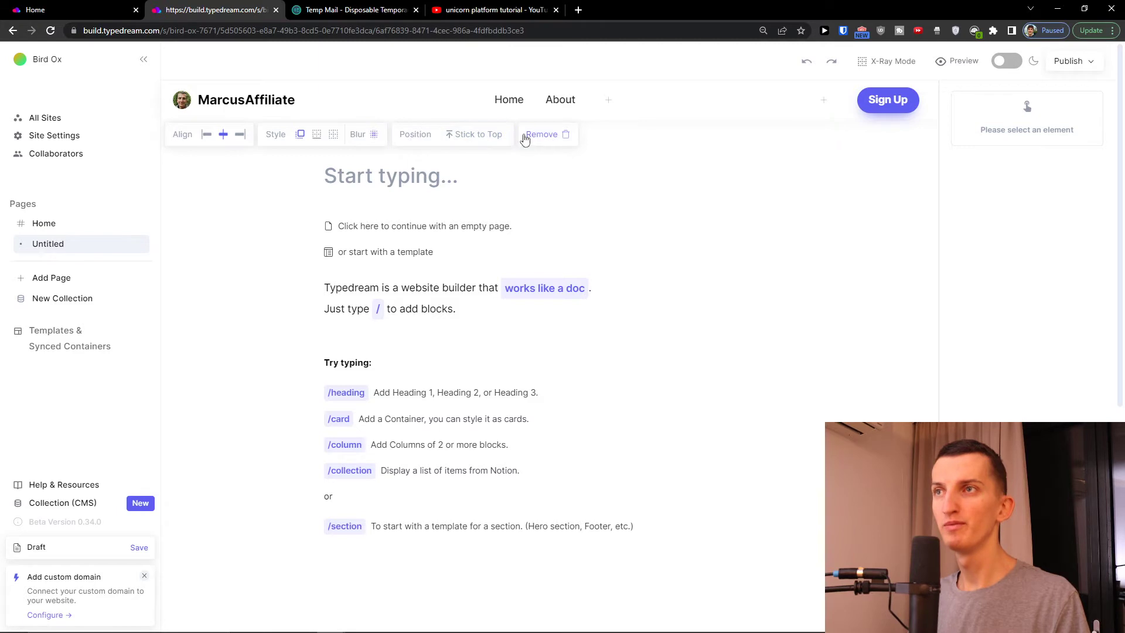
- Examine the settings of the Home and About navbar links, including the available item types
mouse_move(623, 105)
click(524, 100)
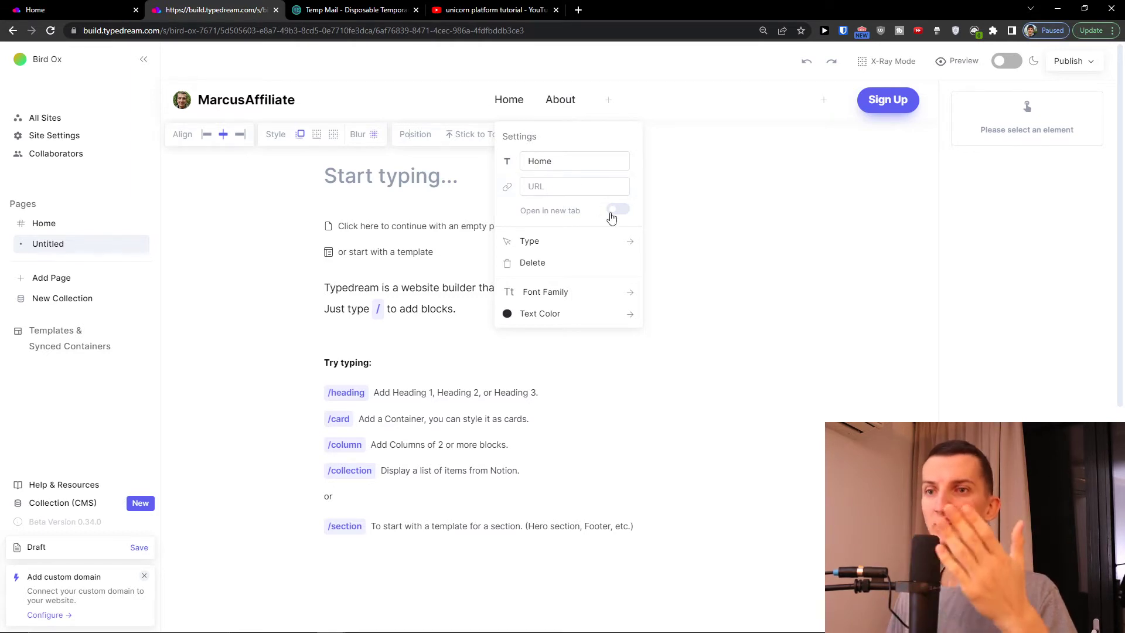
click(561, 100)
click(561, 100)
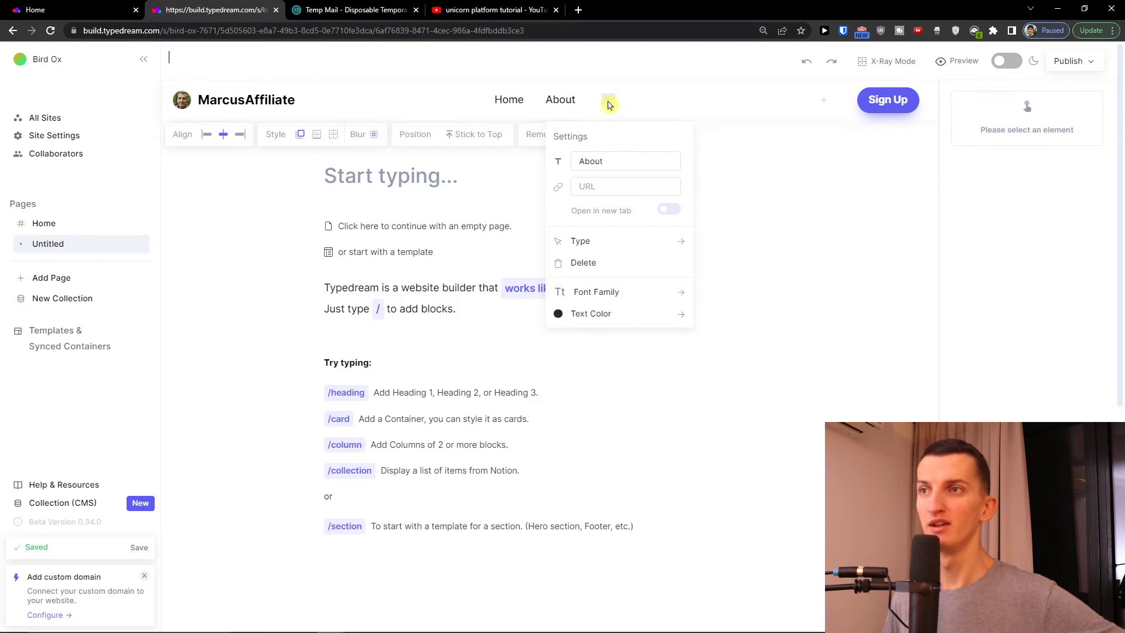
click(631, 243)
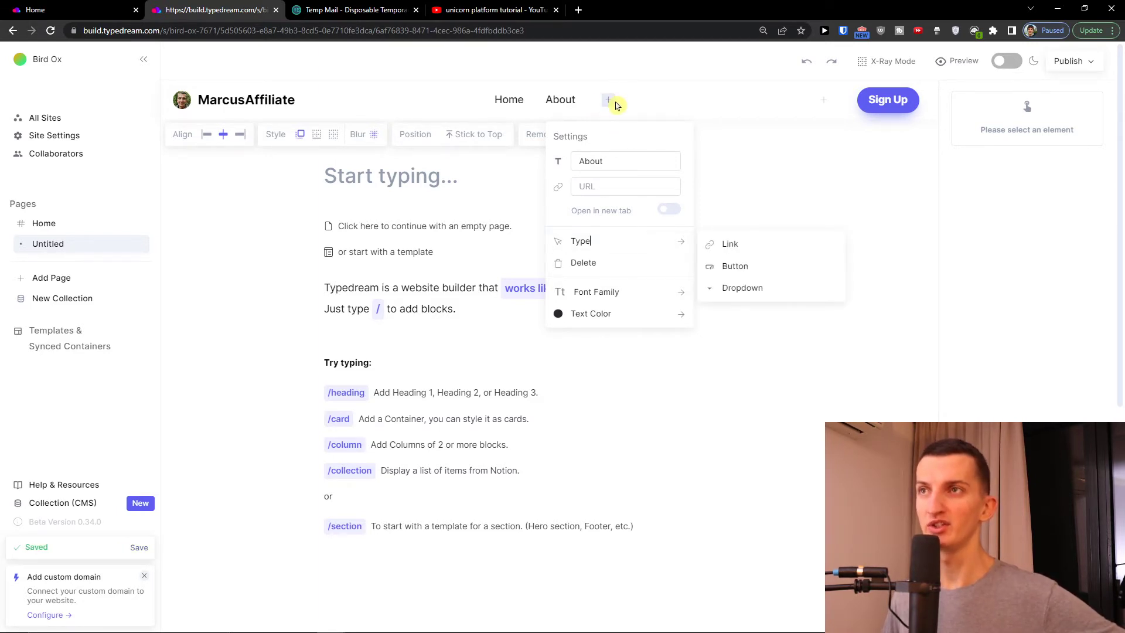
click(616, 76)
- Add a new item after About in the navbar and name it Products
click(611, 103)
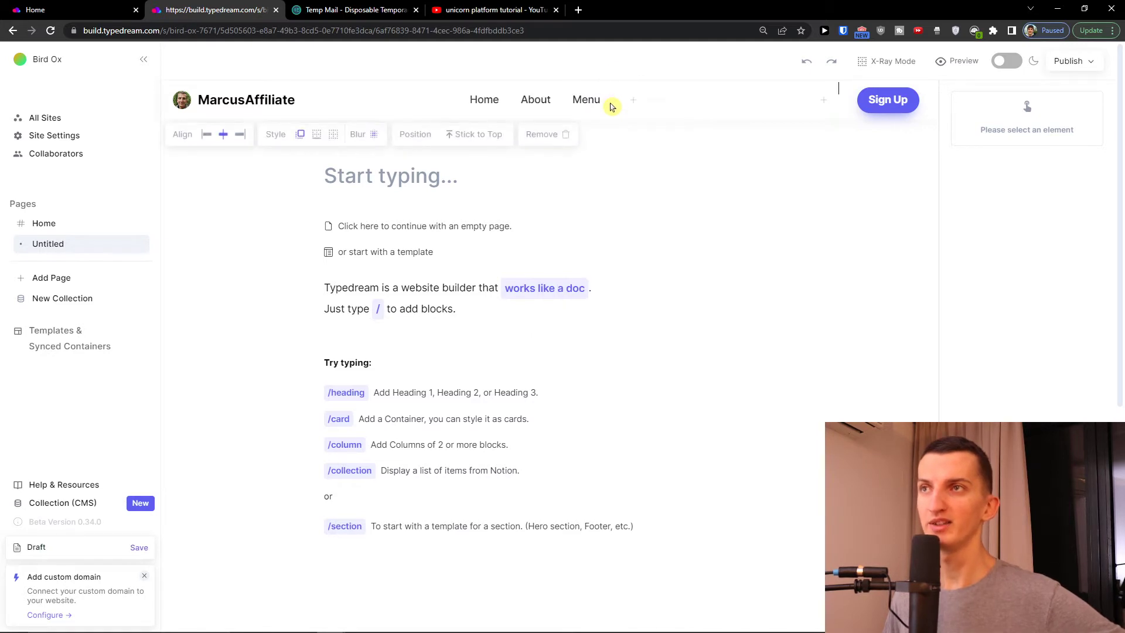
click(596, 104)
double_click(629, 160)
text(Products)
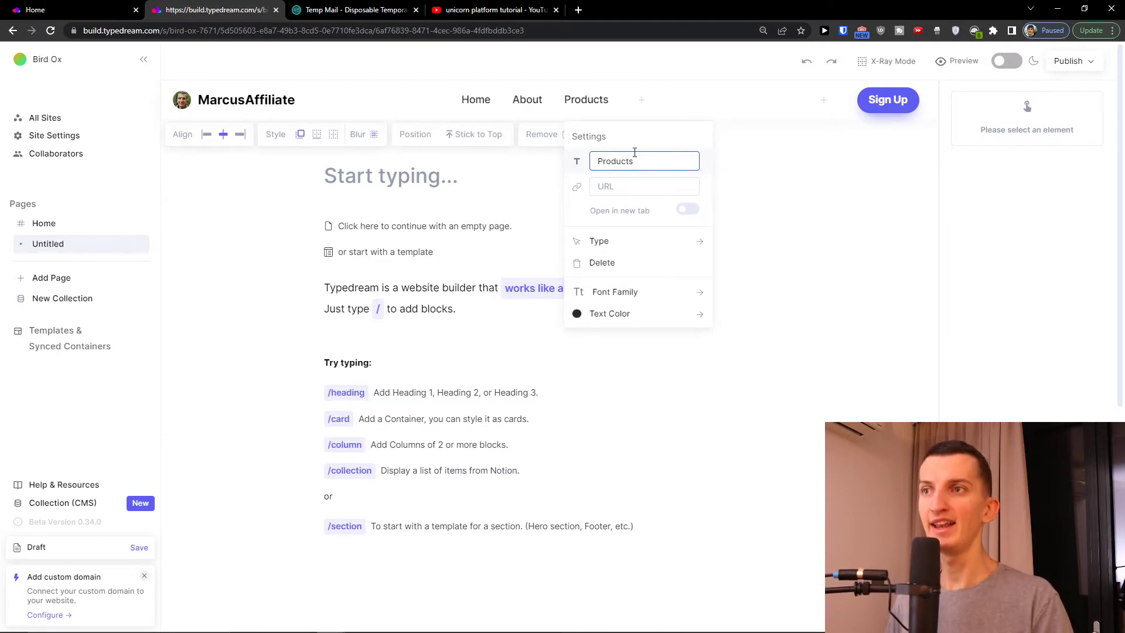
- Change the Products navbar item's type to Button
click(692, 242)
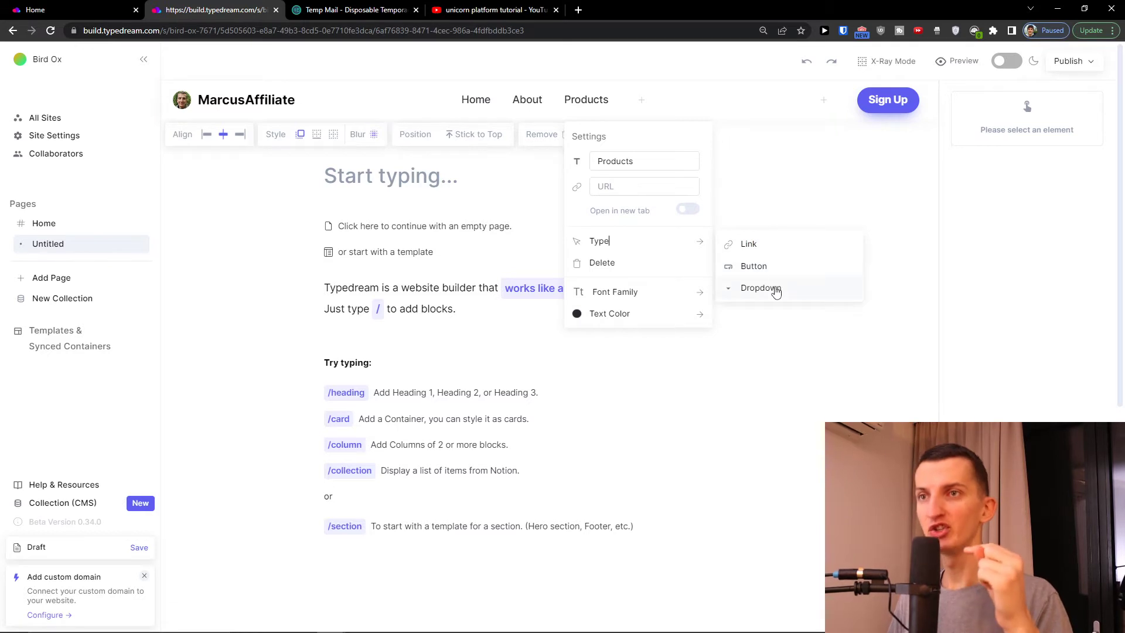
key(ctrl+plus)
key(ctrl+plus)
key(ctrl+plus)
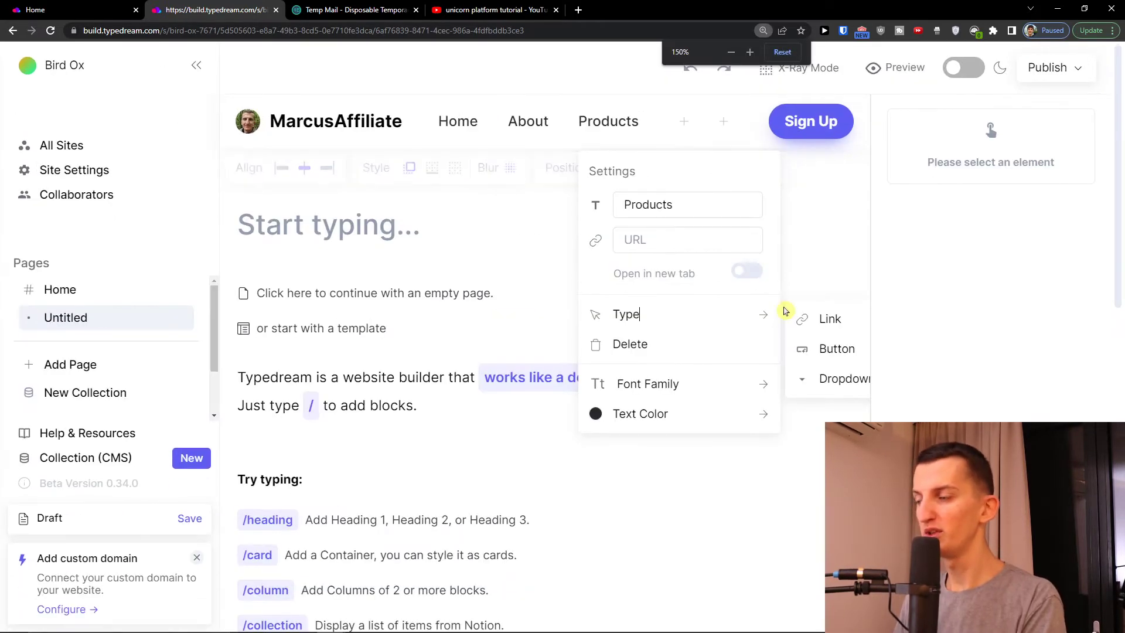
key(ctrl+minus)
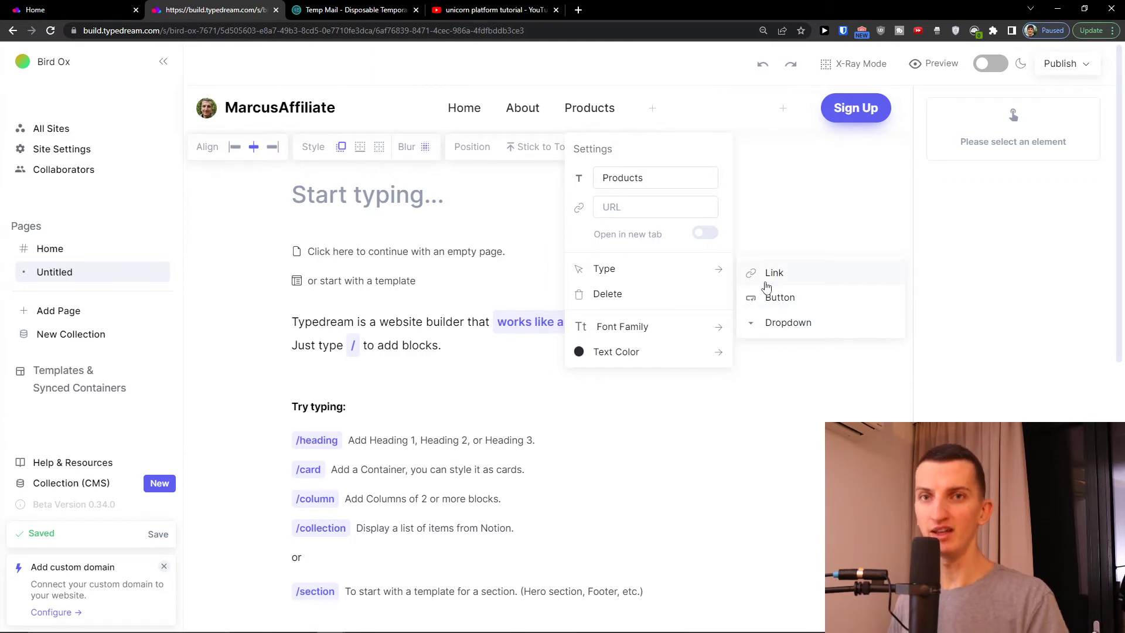
click(778, 299)
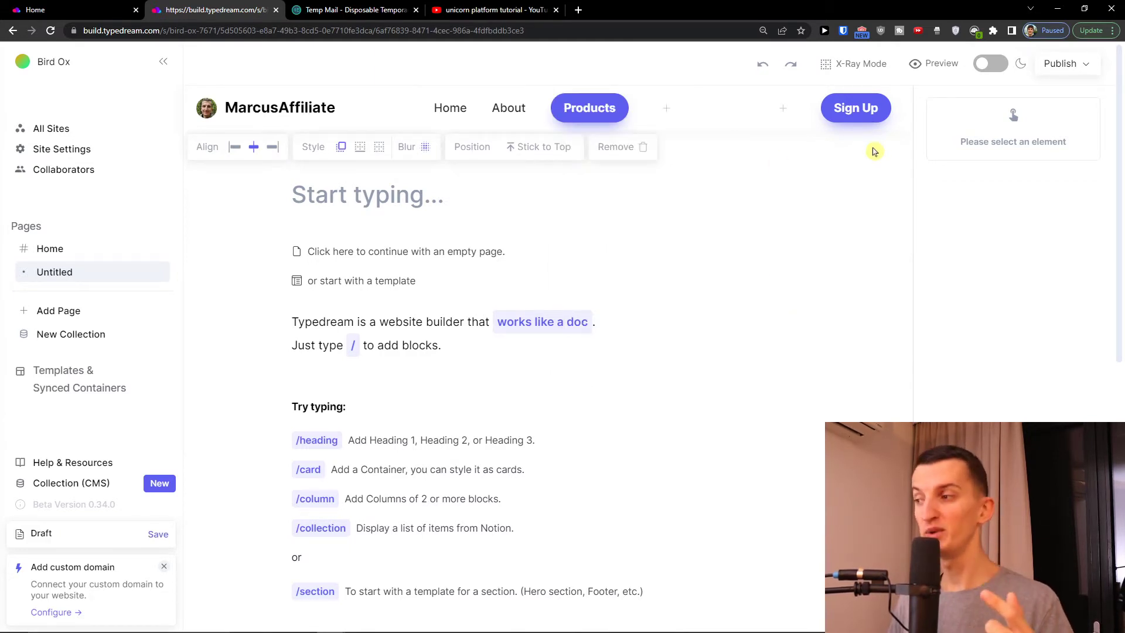
- Change the Products navbar item's type to Dropdown and add a product item inside its empty column
click(614, 111)
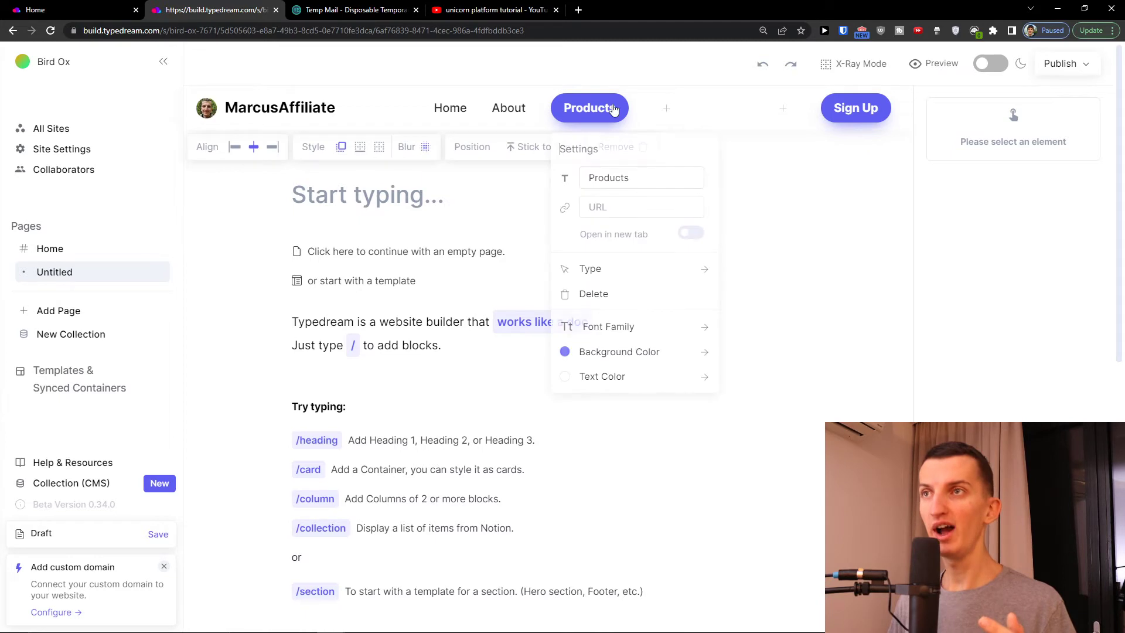
mouse_move(680, 275)
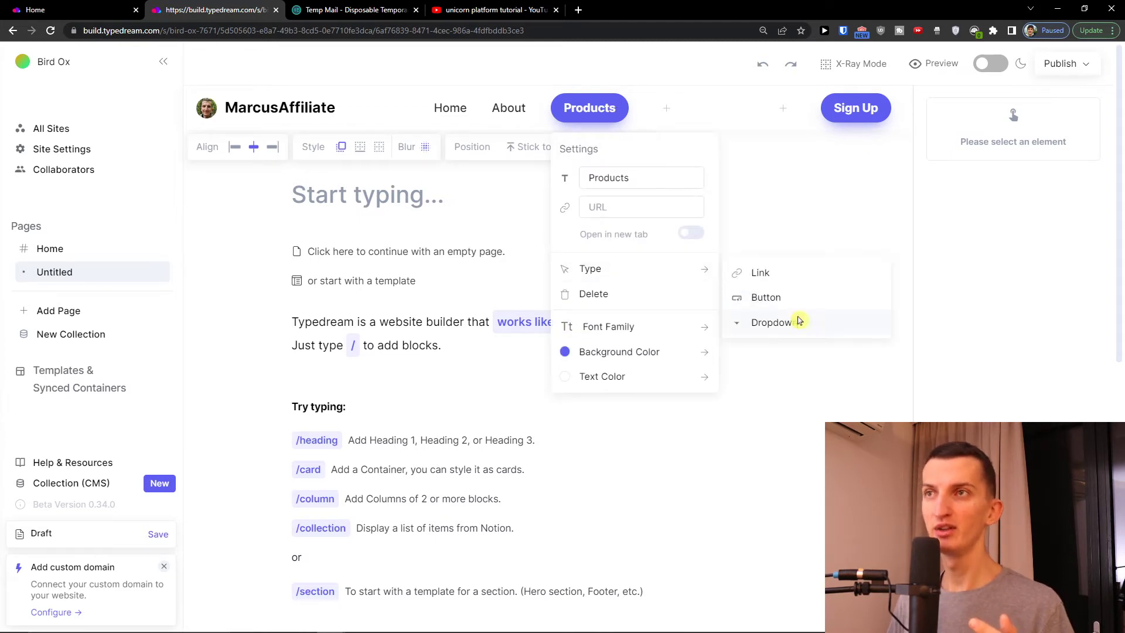
click(798, 321)
click(623, 114)
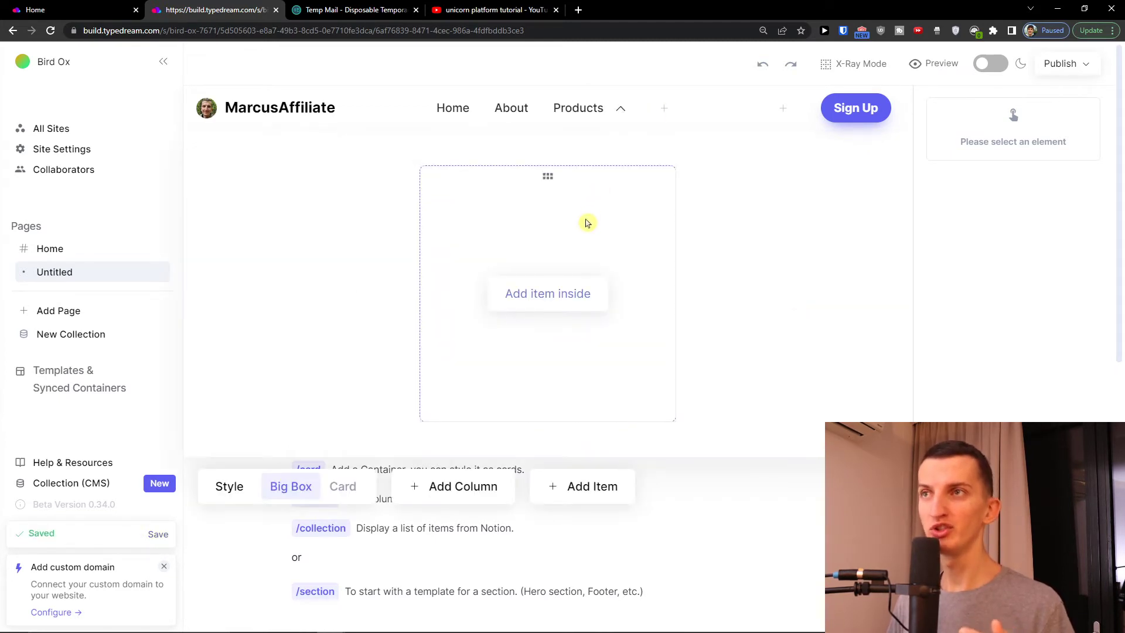
click(574, 284)
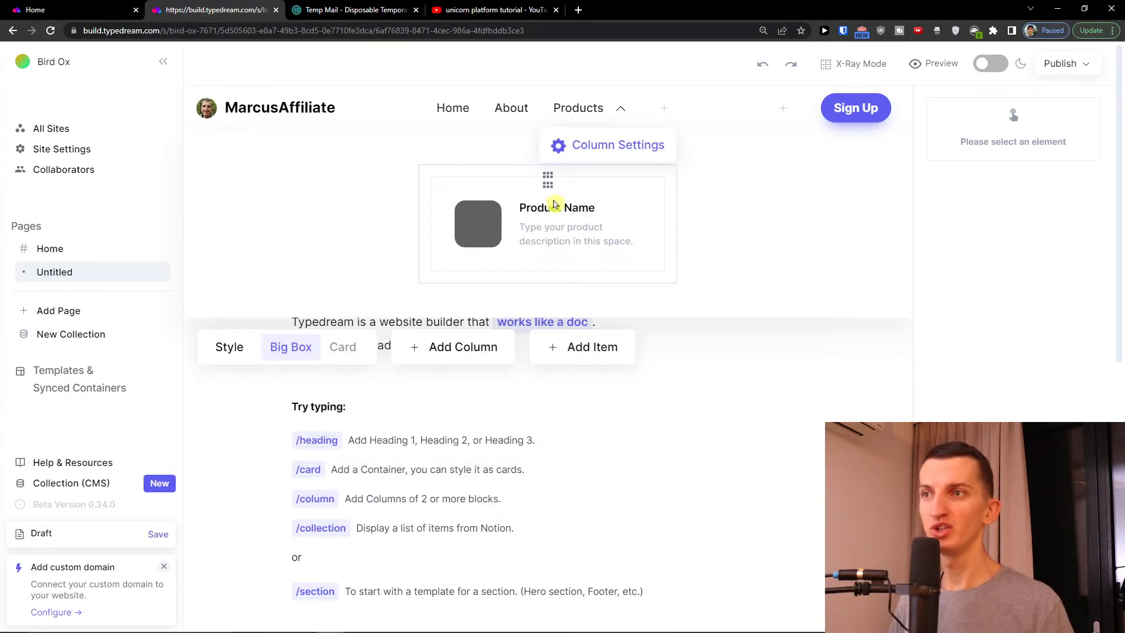
mouse_move(598, 132)
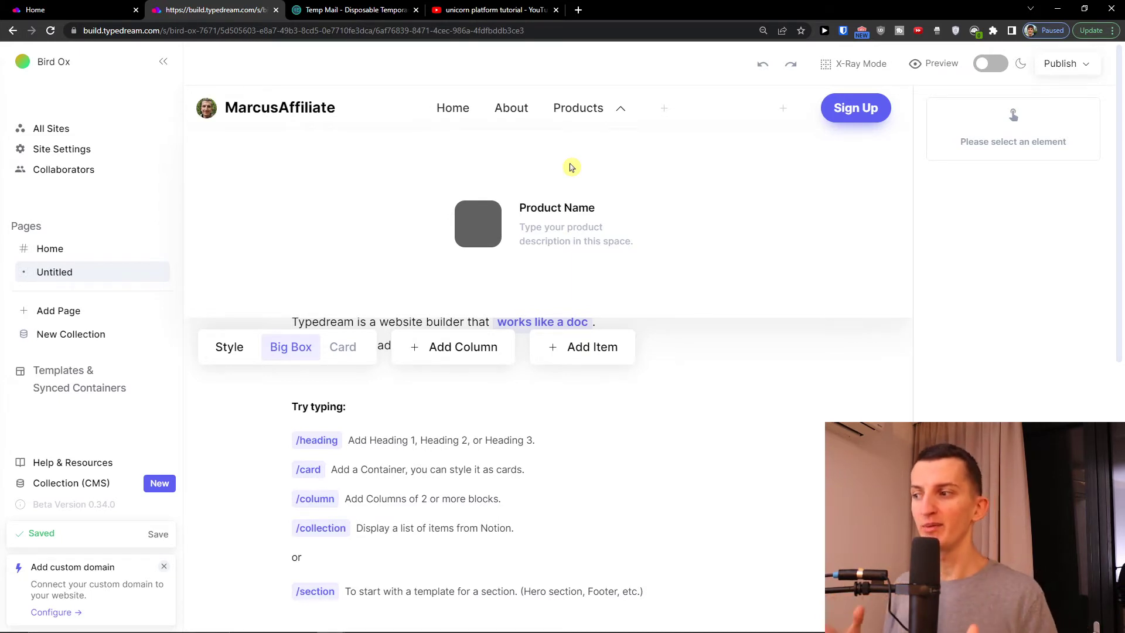
- Set the dropdown's product item to the type with a small icon and product name, without a description
click(584, 241)
drag(623, 240, 551, 208)
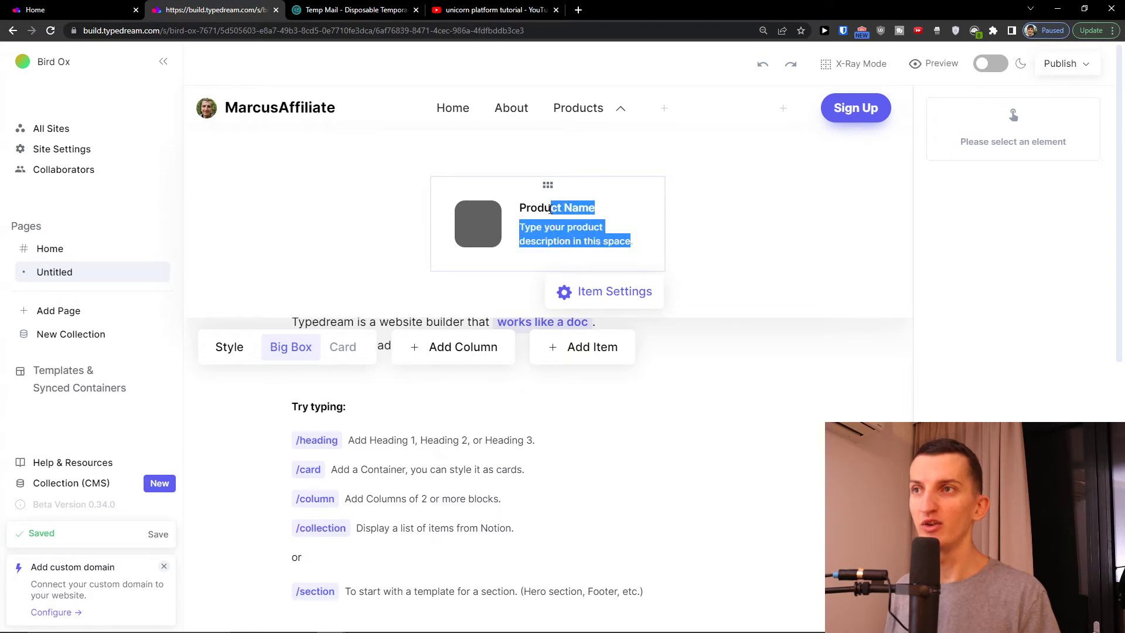
click(596, 292)
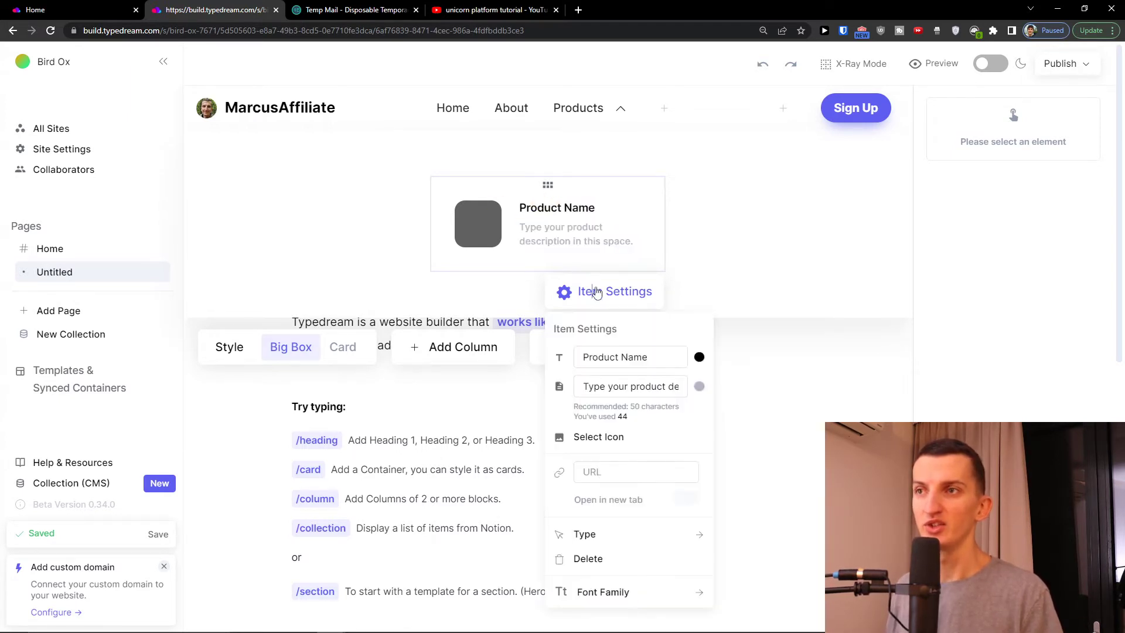
click(648, 543)
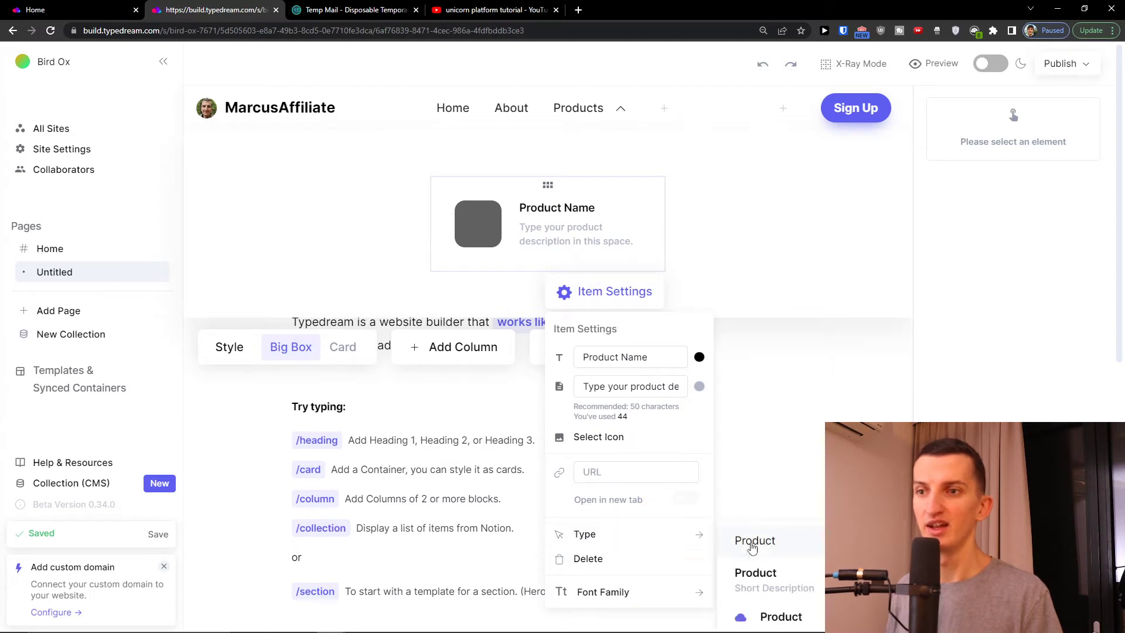
scroll(756, 542, down, 3)
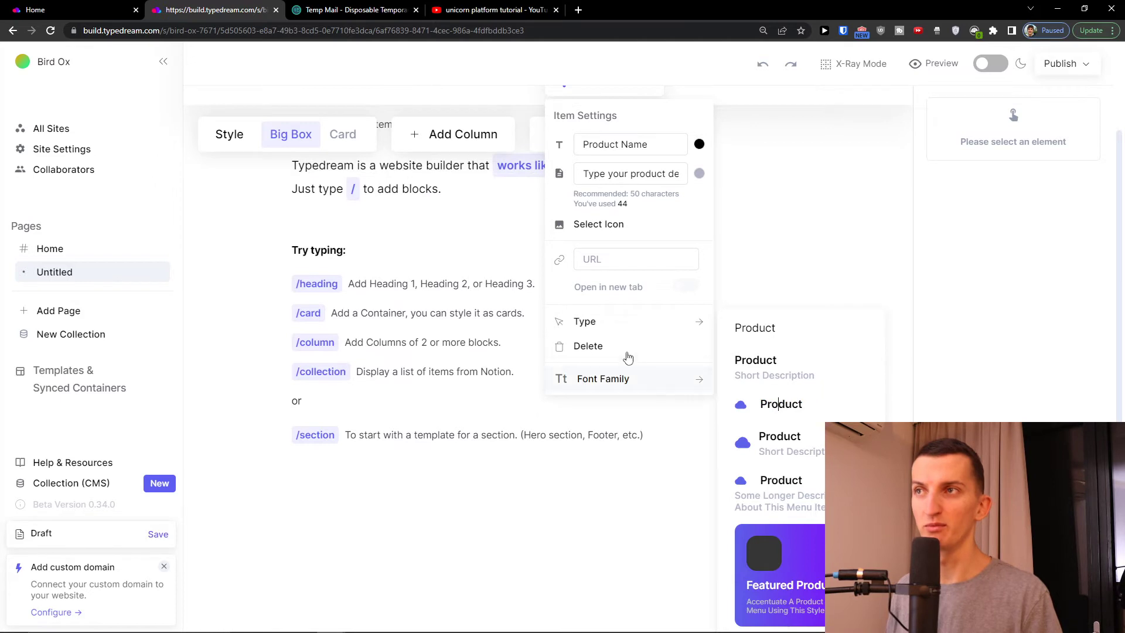
scroll(455, 346, up, 3)
click(426, 370)
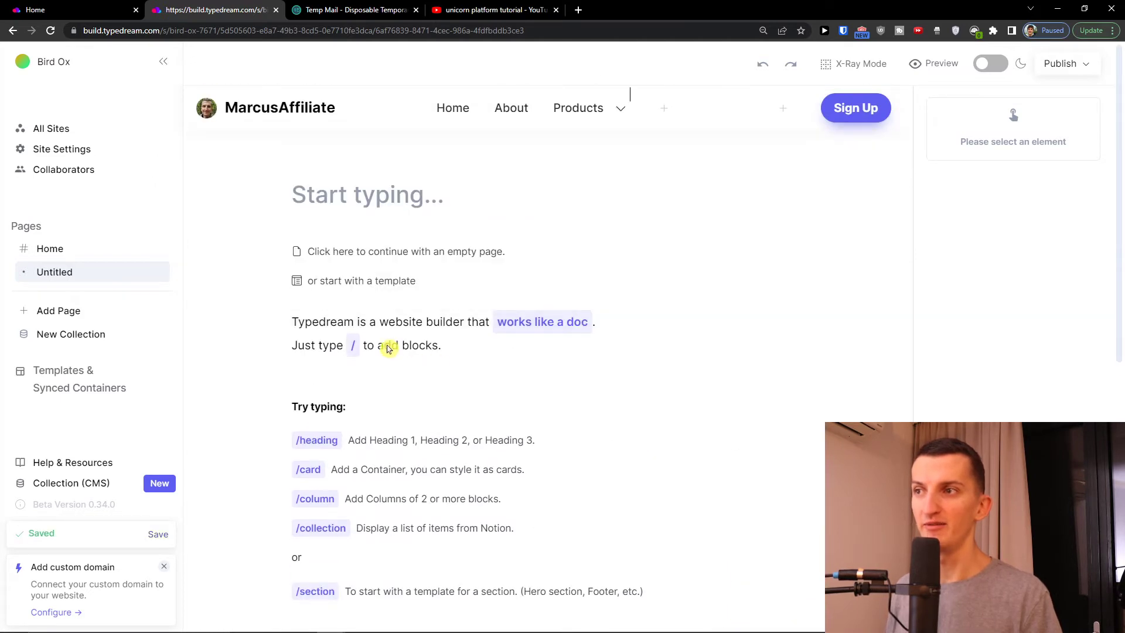
- Insert a Button block on the blank page below the navbar
click(326, 184)
text(/)
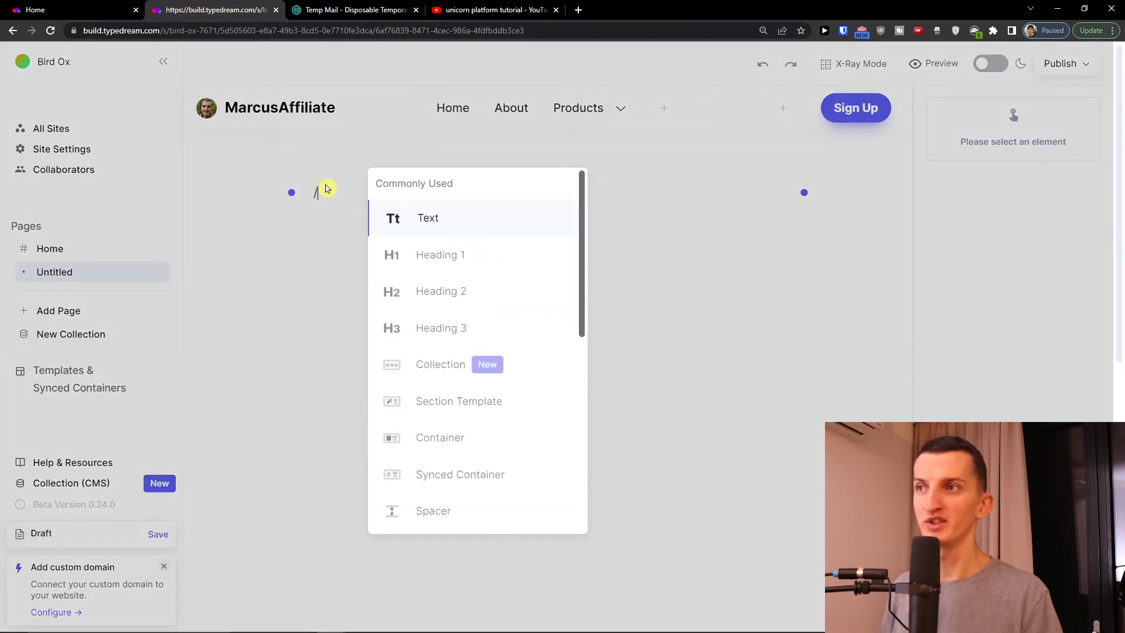
scroll(561, 373, down, 3)
scroll(561, 372, down, 3)
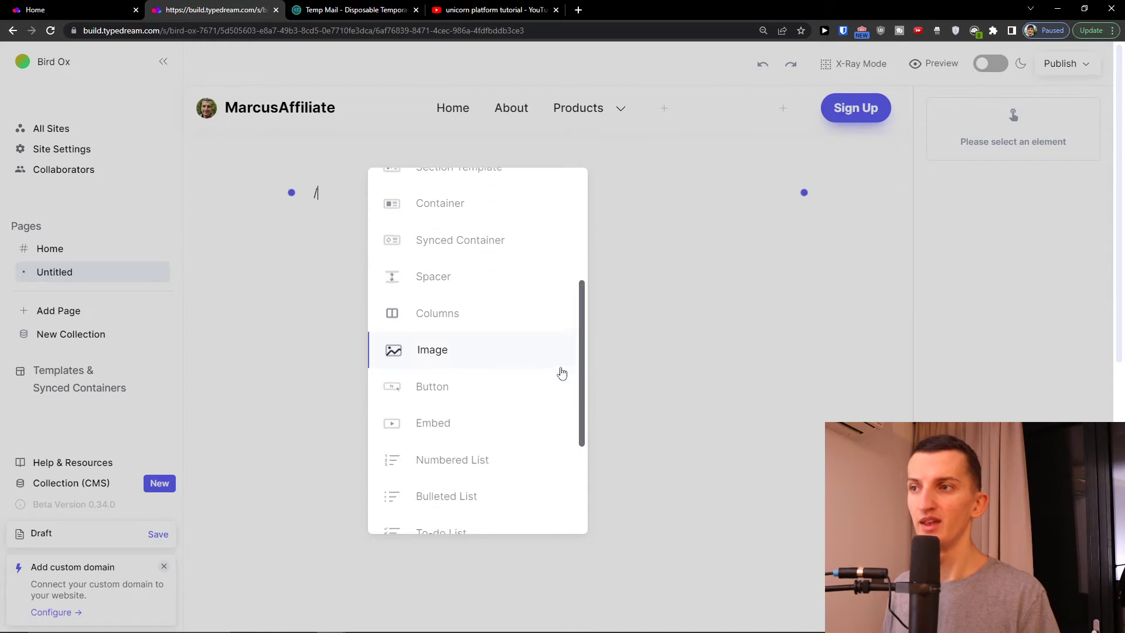
click(492, 319)
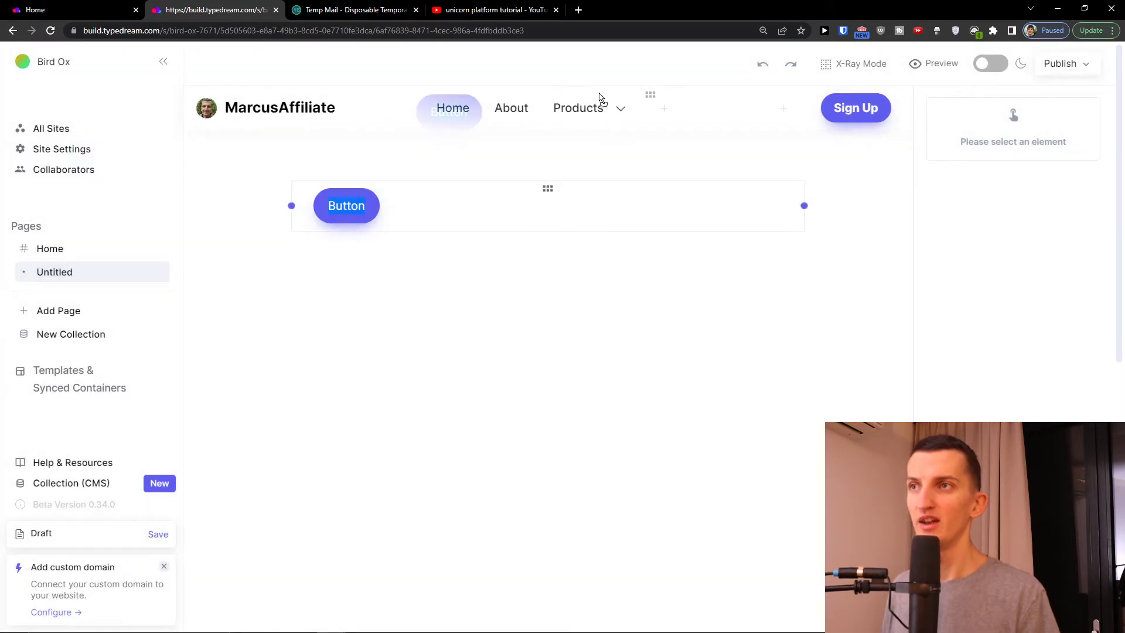
- Expand the Products dropdown and enter "k" as the column's title in its column settings
click(619, 115)
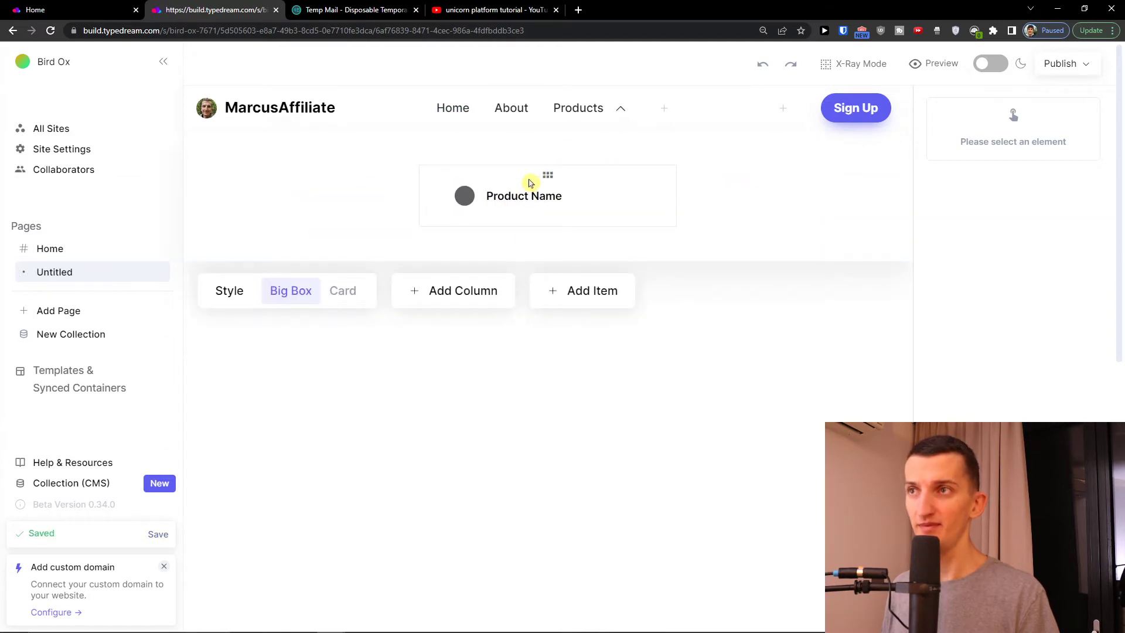
mouse_move(543, 170)
mouse_down()
mouse_move(566, 181)
mouse_move(432, 189)
mouse_move(518, 368)
mouse_move(535, 166)
mouse_move(540, 180)
mouse_up()
mouse_move(546, 171)
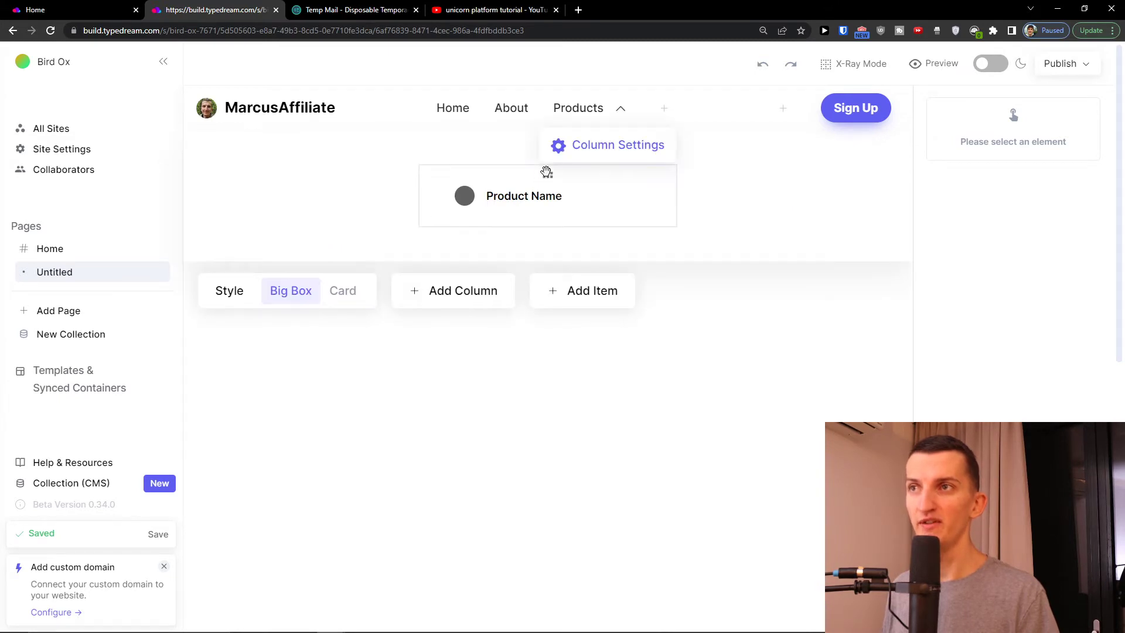
click(589, 160)
click(751, 170)
text(k)
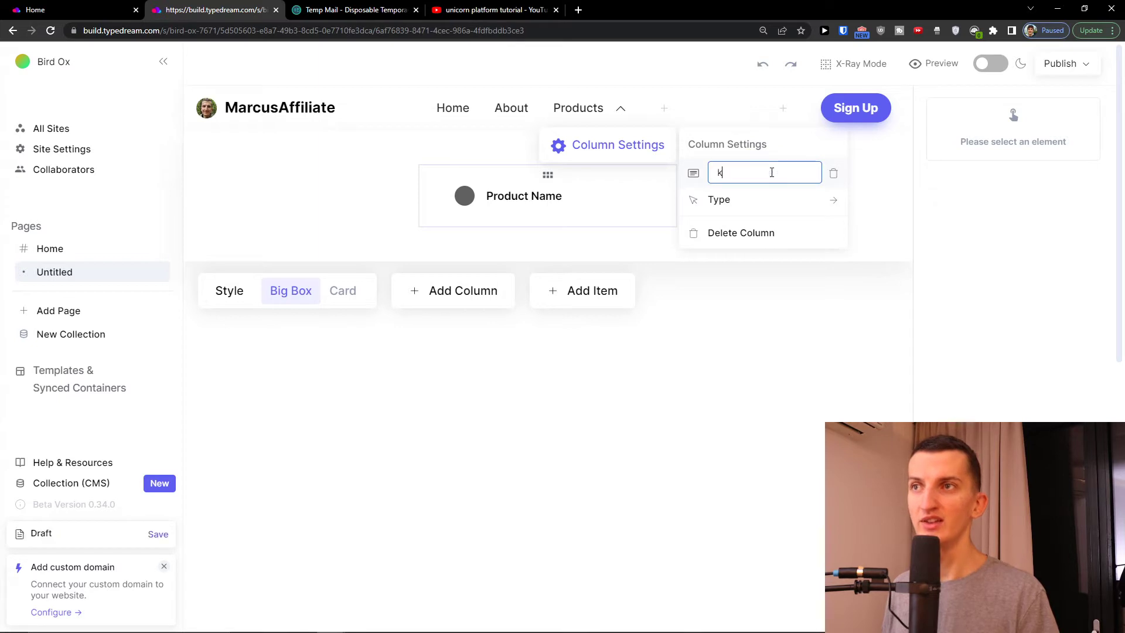
- Look through the Product Name item's settings in the Products dropdown, including its description and URL
click(586, 211)
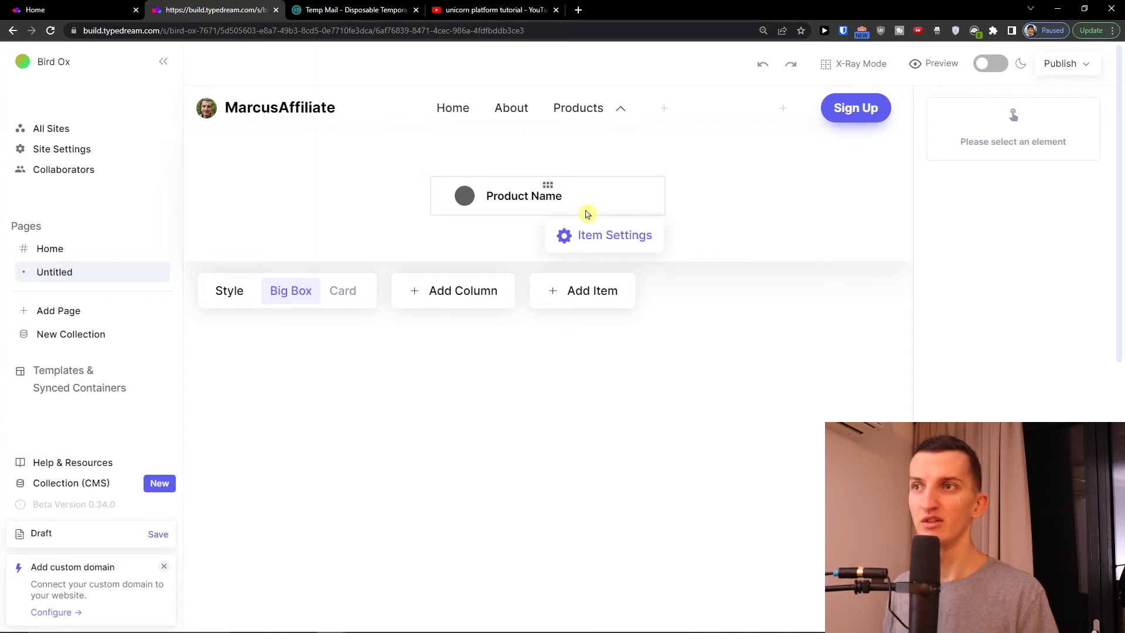
click(611, 235)
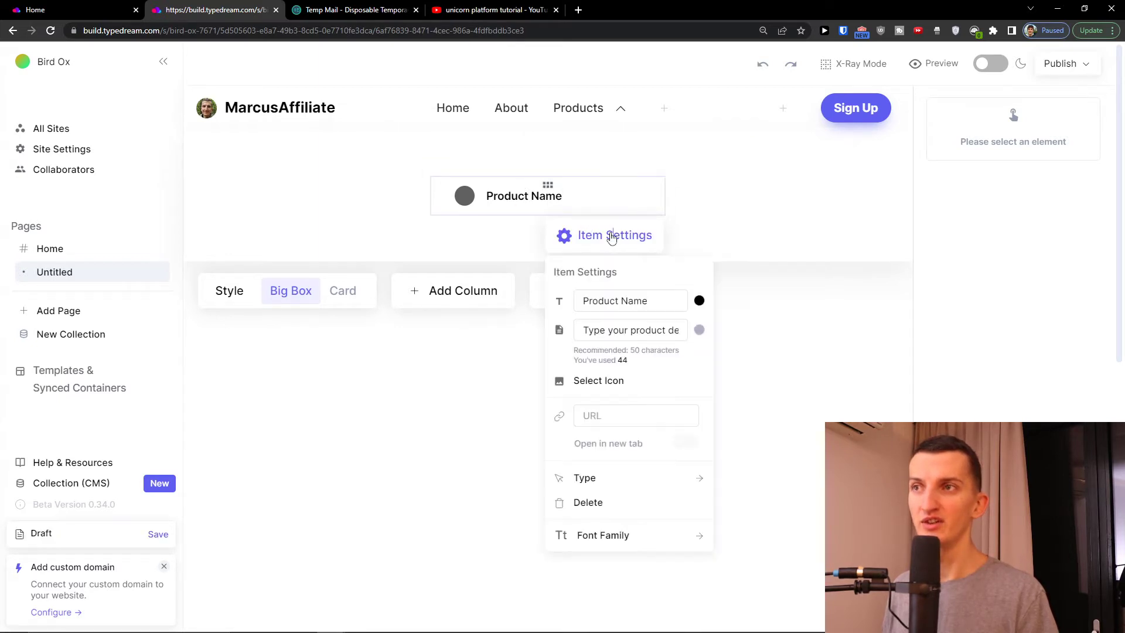
drag(641, 326, 575, 326)
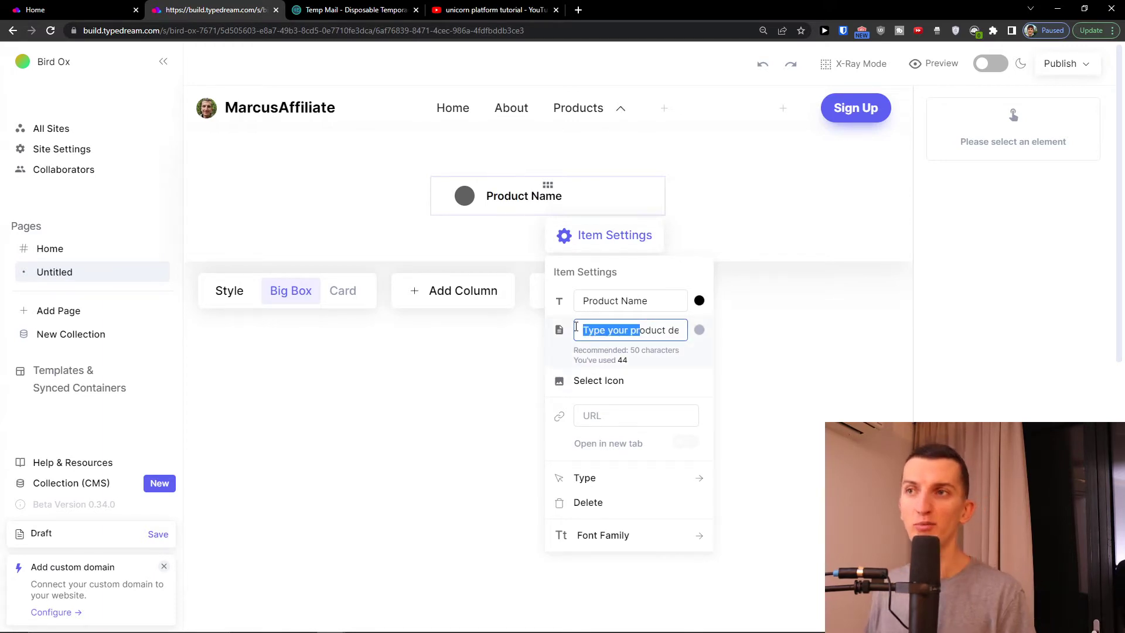
click(616, 419)
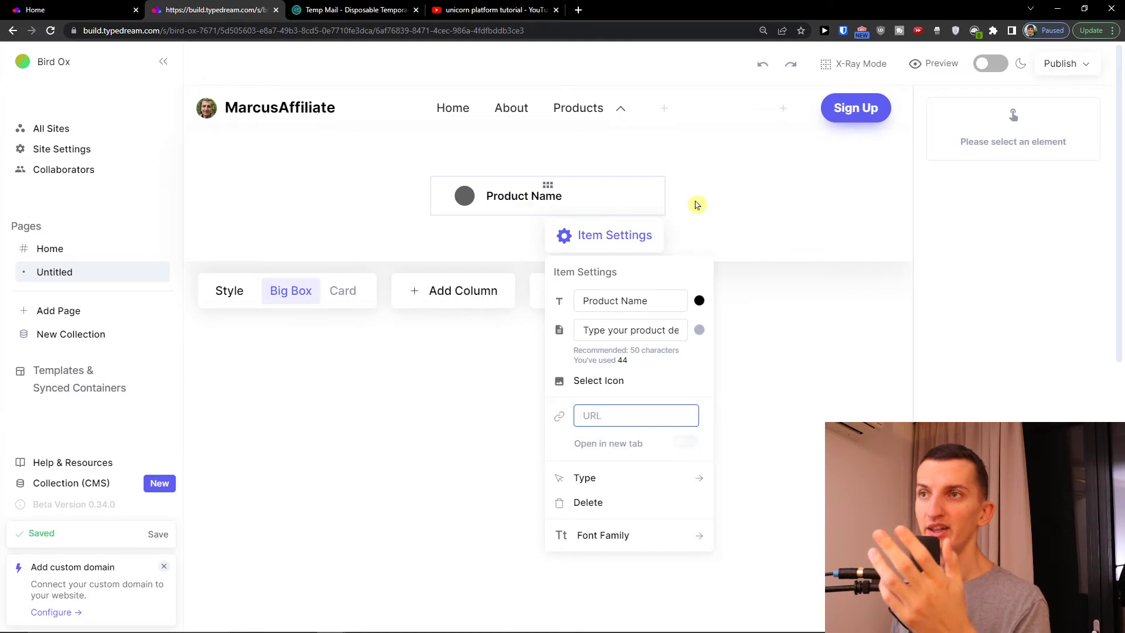
click(675, 202)
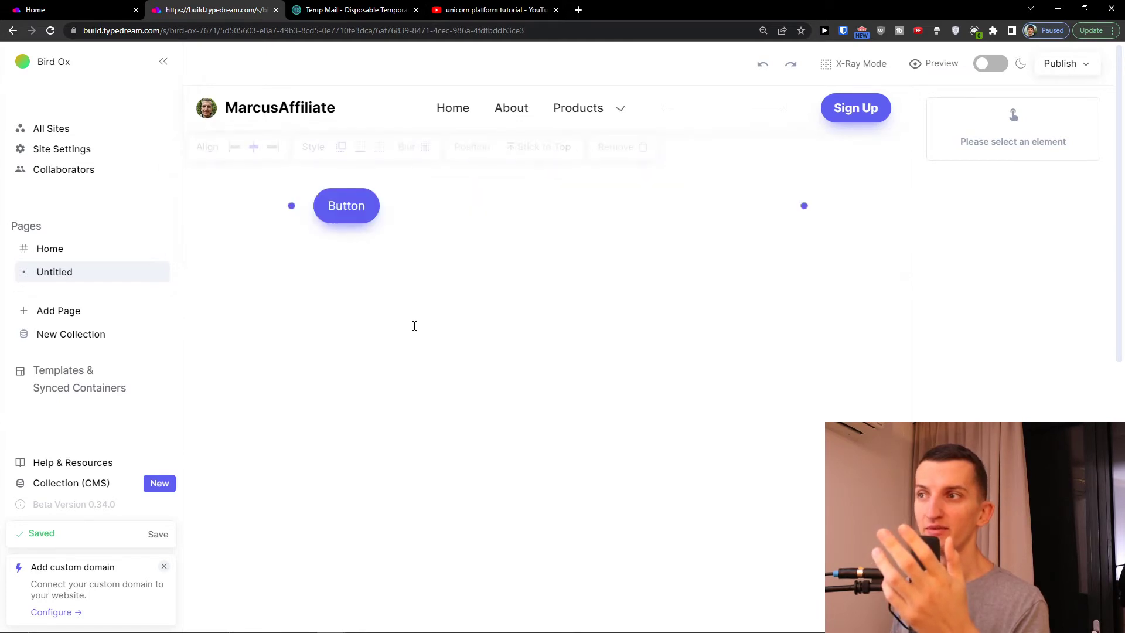
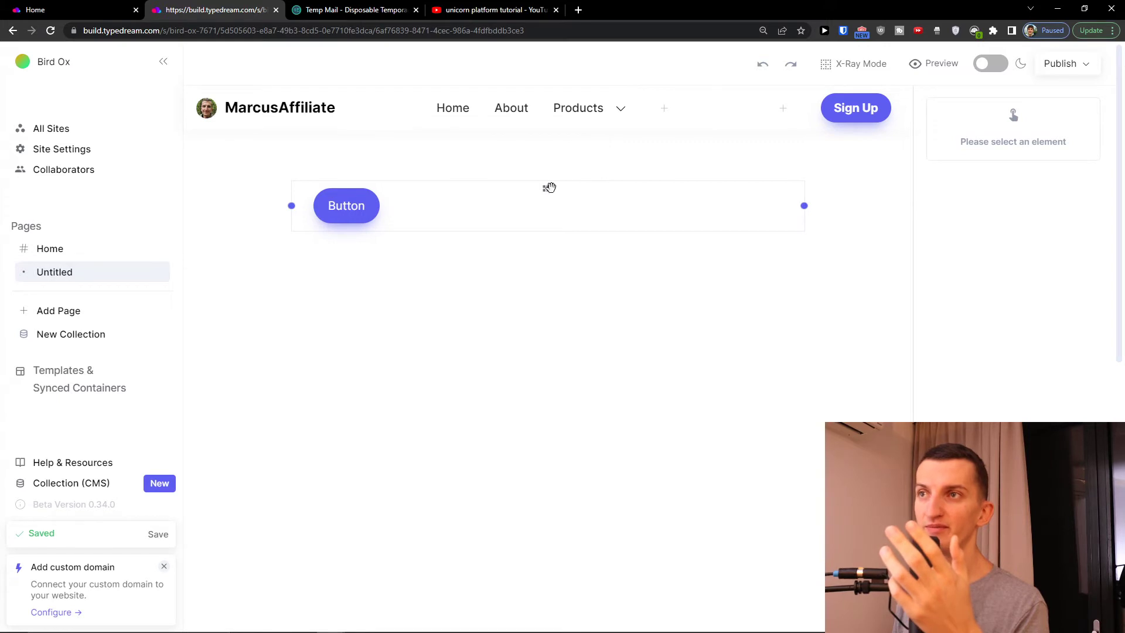
- Turn the Products navbar item back into a plain item without a dropdown
click(622, 112)
click(504, 196)
click(620, 109)
click(746, 278)
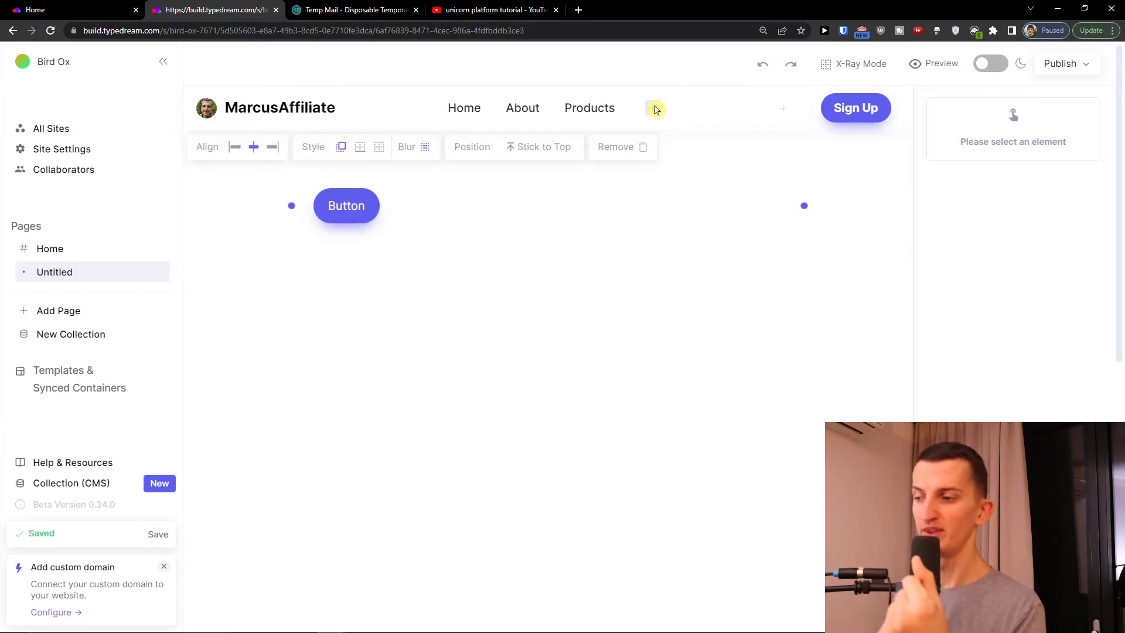
- Check the option for adding another navbar item and open the Sign Up button's settings
click(785, 109)
click(782, 109)
click(692, 294)
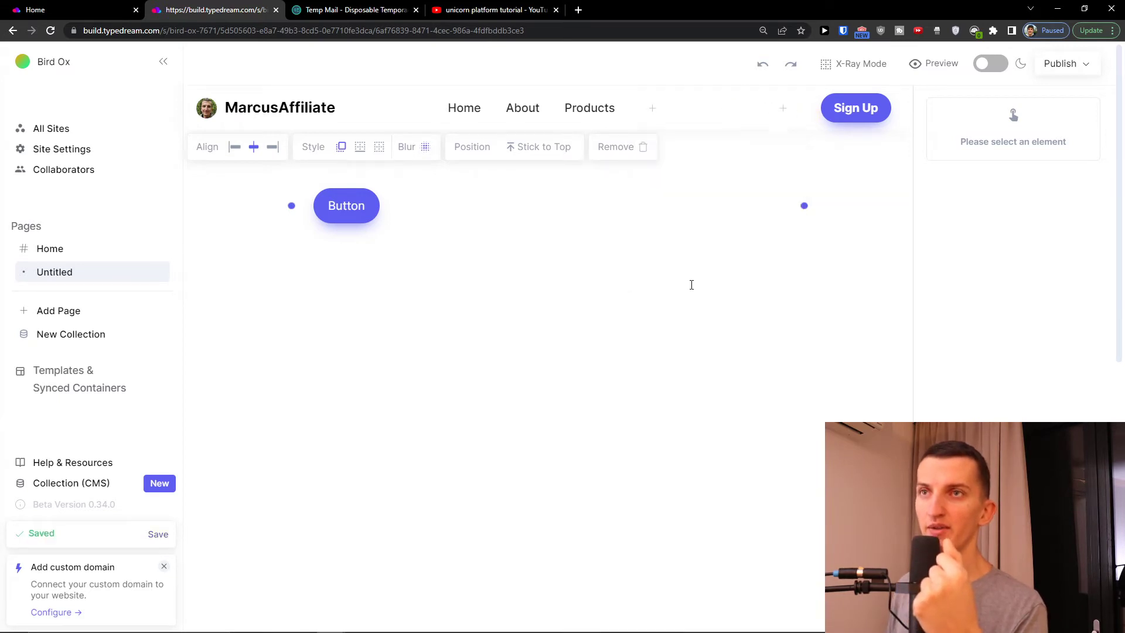
click(835, 121)
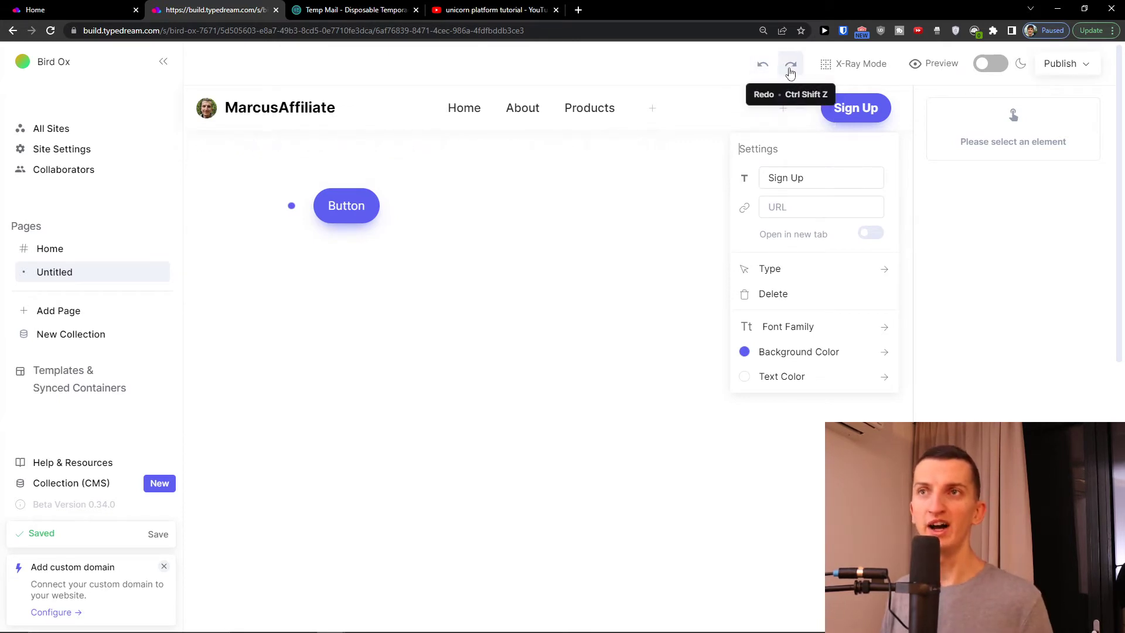
- Turn on X-Ray Mode to outline the page's blocks
click(854, 64)
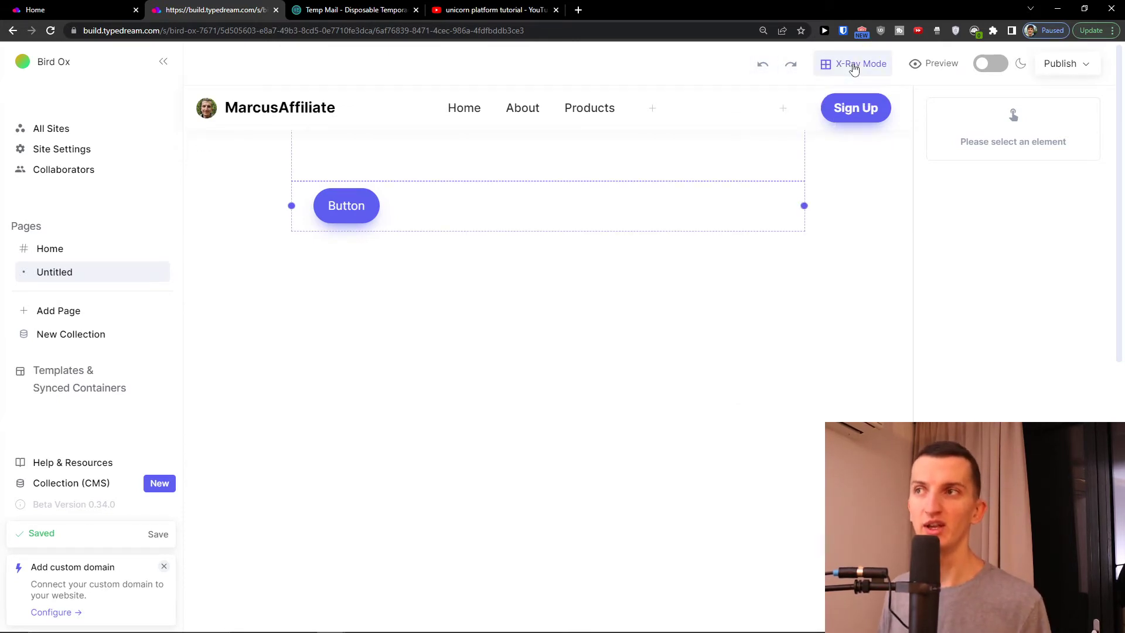
scroll(432, 266, down, 2)
scroll(364, 178, up, 2)
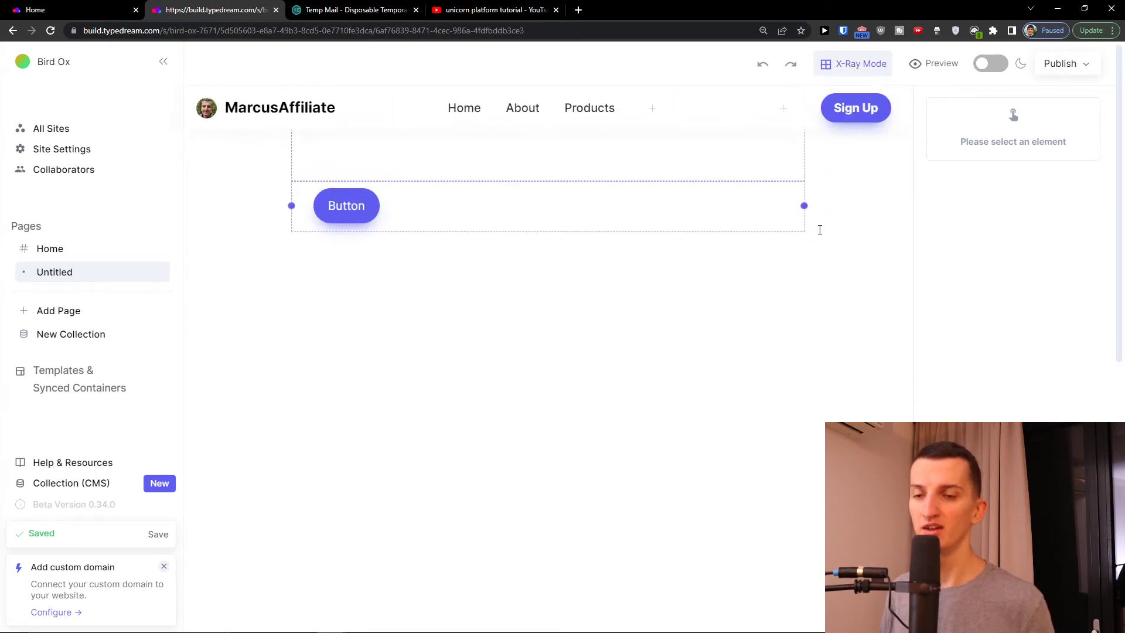
- Delete and retype the last letter of the Button block's label
key(Return)
key(BackSpace)
key(BackSpace)
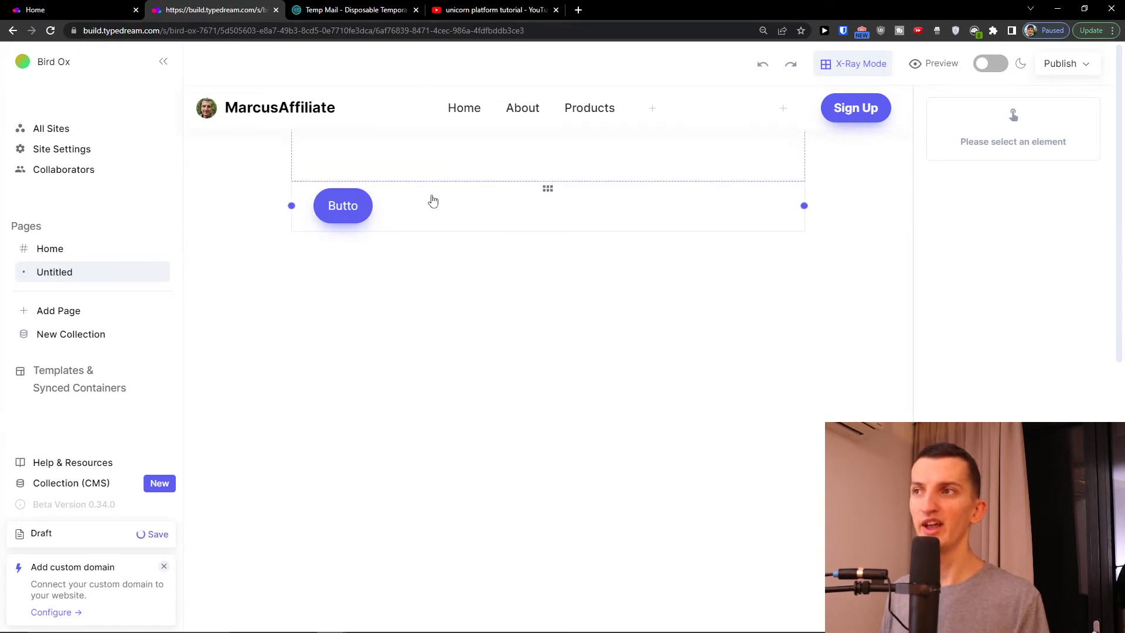
text(n)
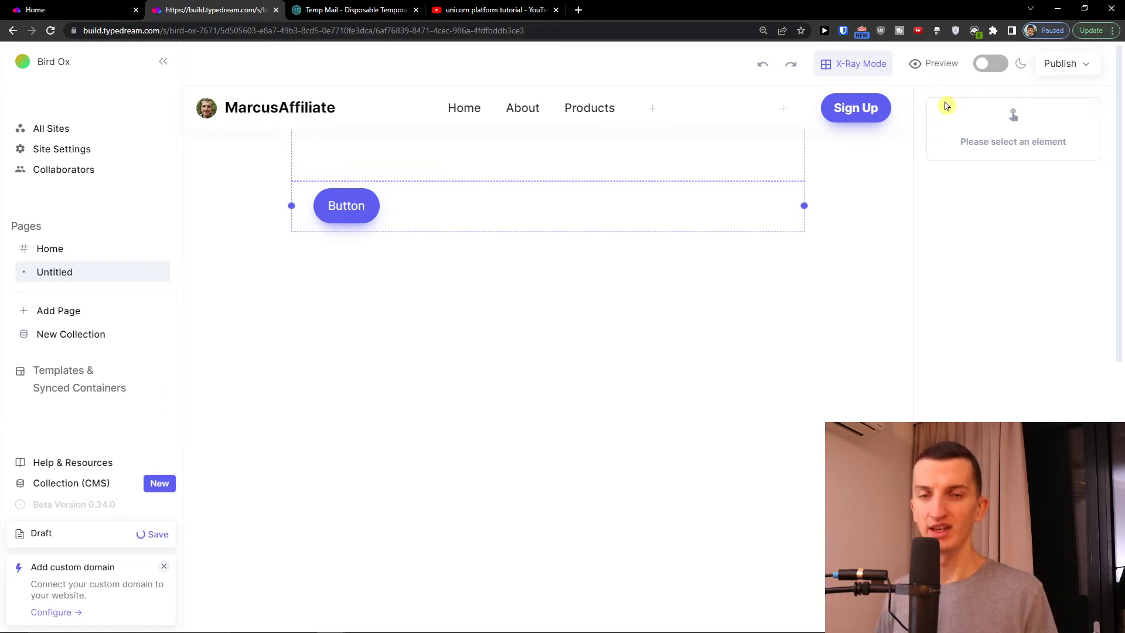
- Erase the Button block's label and remove the empty Button block from the page
key(BackSpace)
key(BackSpace)
key(BackSpace)
key(BackSpace)
key(BackSpace)
key(BackSpace)
key(BackSpace)
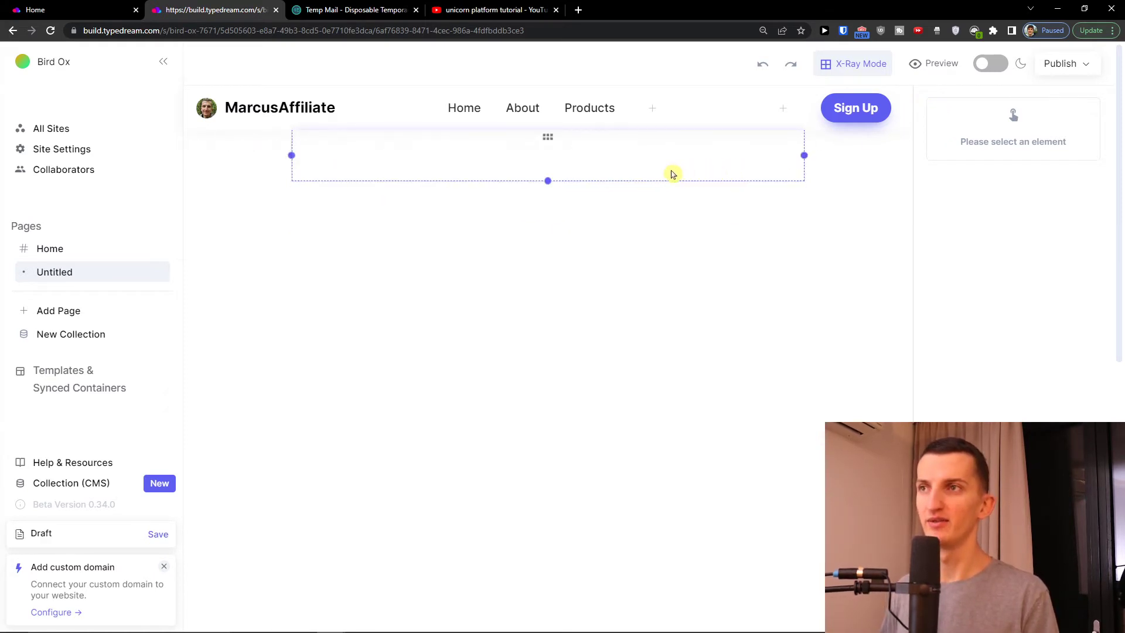
- Undo the Button block's removal and delete the emptied Button block again
click(539, 176)
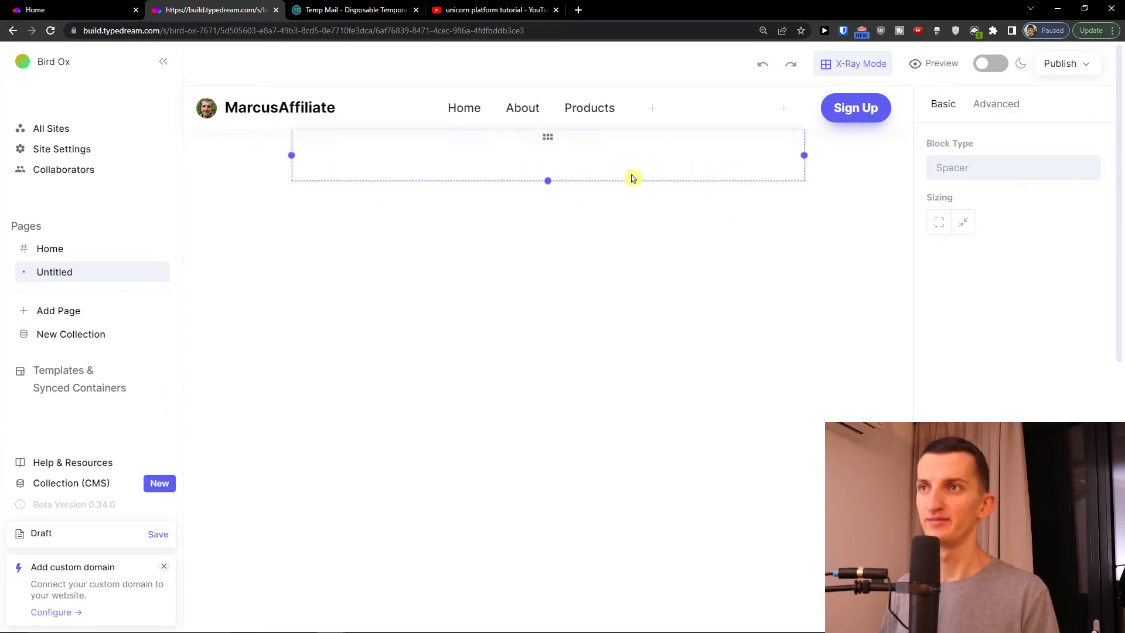
click(706, 170)
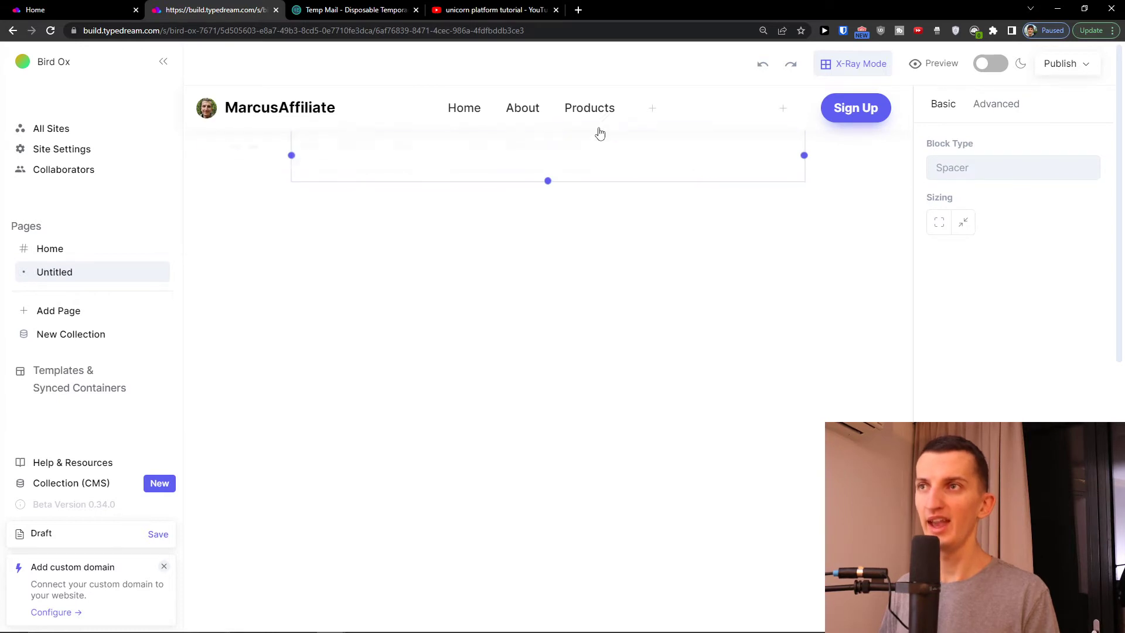
click(761, 63)
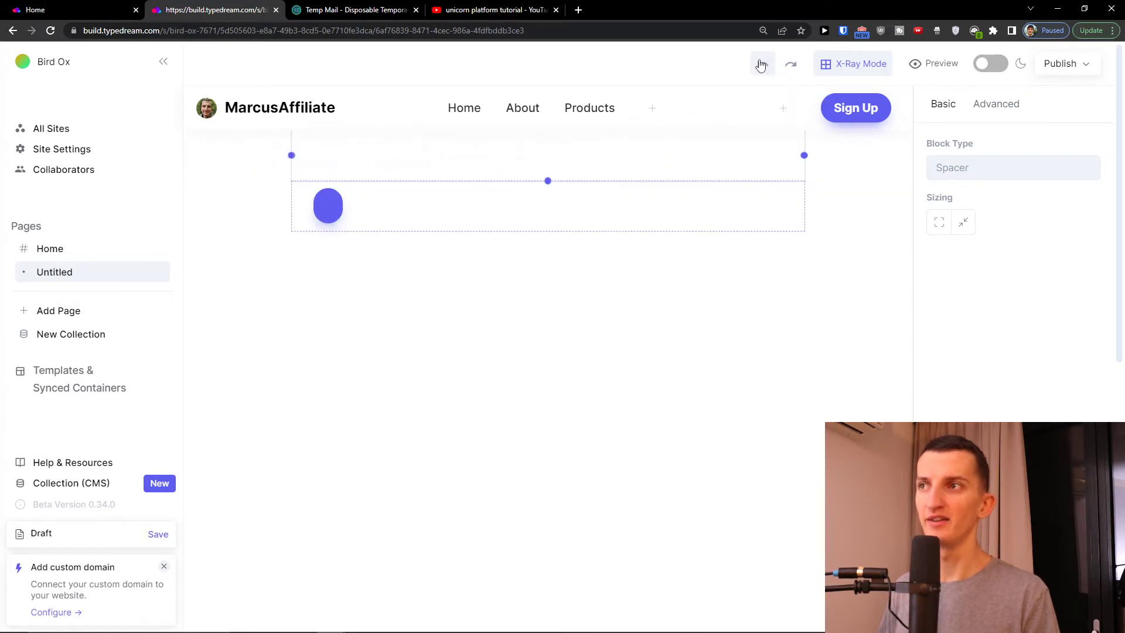
click(414, 213)
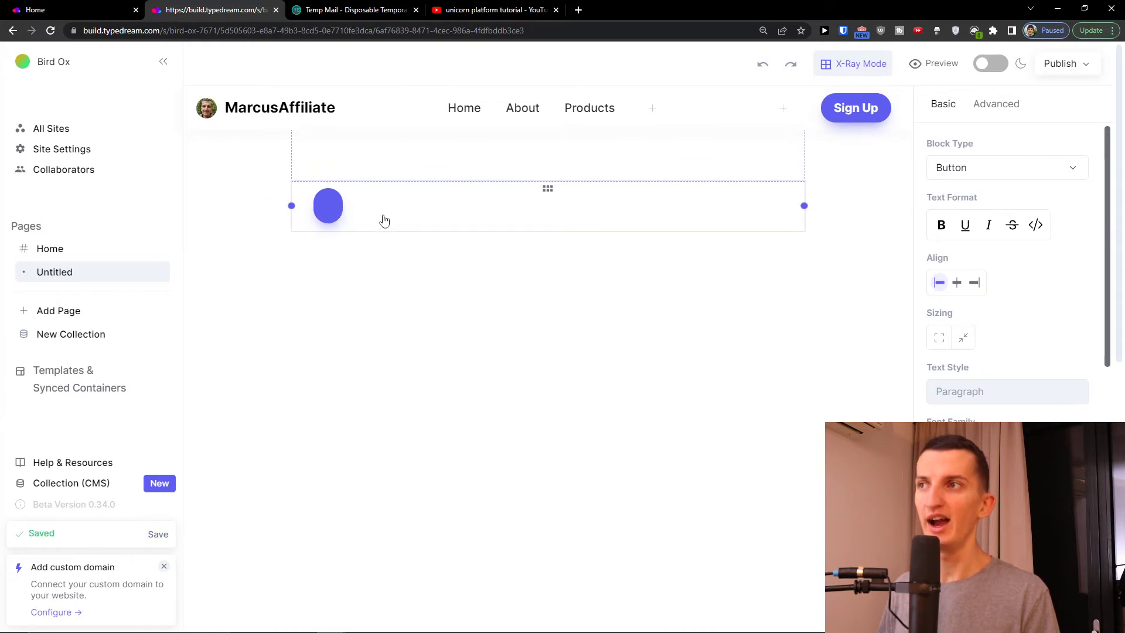
key(Delete)
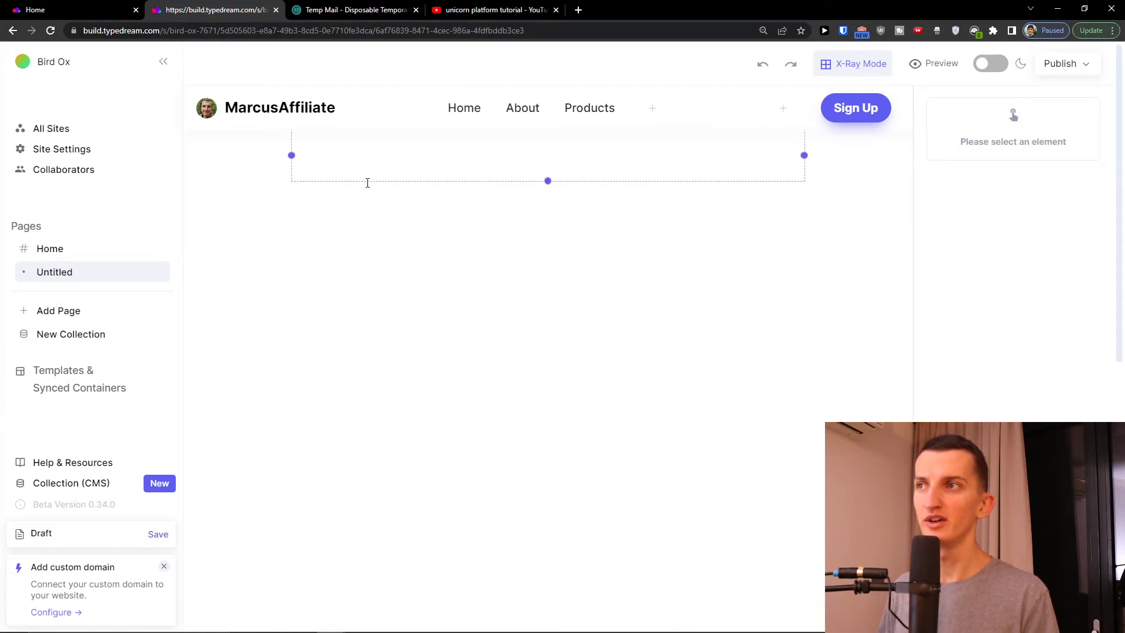
- Stretch the Spacer block below the navbar downward to about three times its height
key(ctrl+minus)
key(ctrl+minus)
key(ctrl+plus)
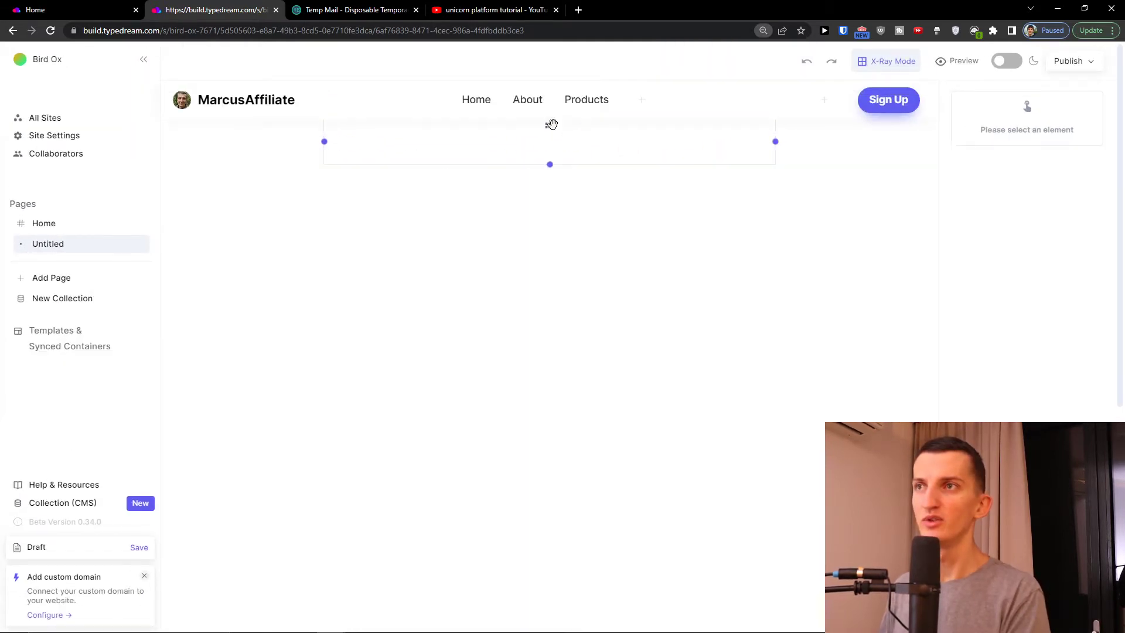
click(538, 160)
right_click(535, 150)
key(Escape)
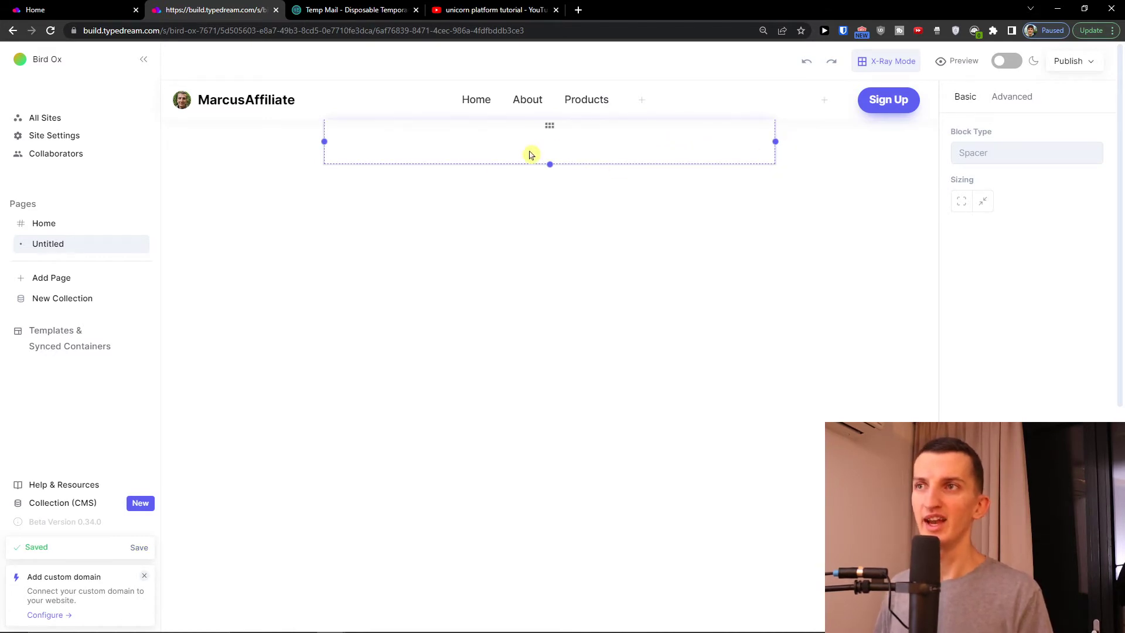
drag(548, 165, 545, 257)
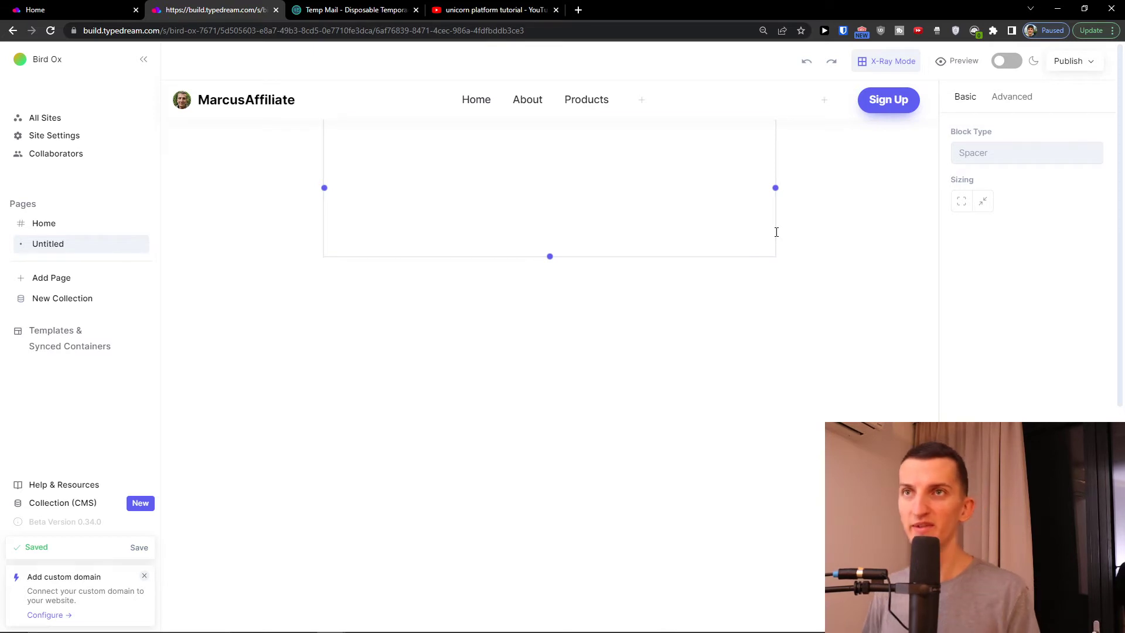
- Undo the spacer resize and the Button block's insertion, and insert a Text block below the spacer instead
click(805, 63)
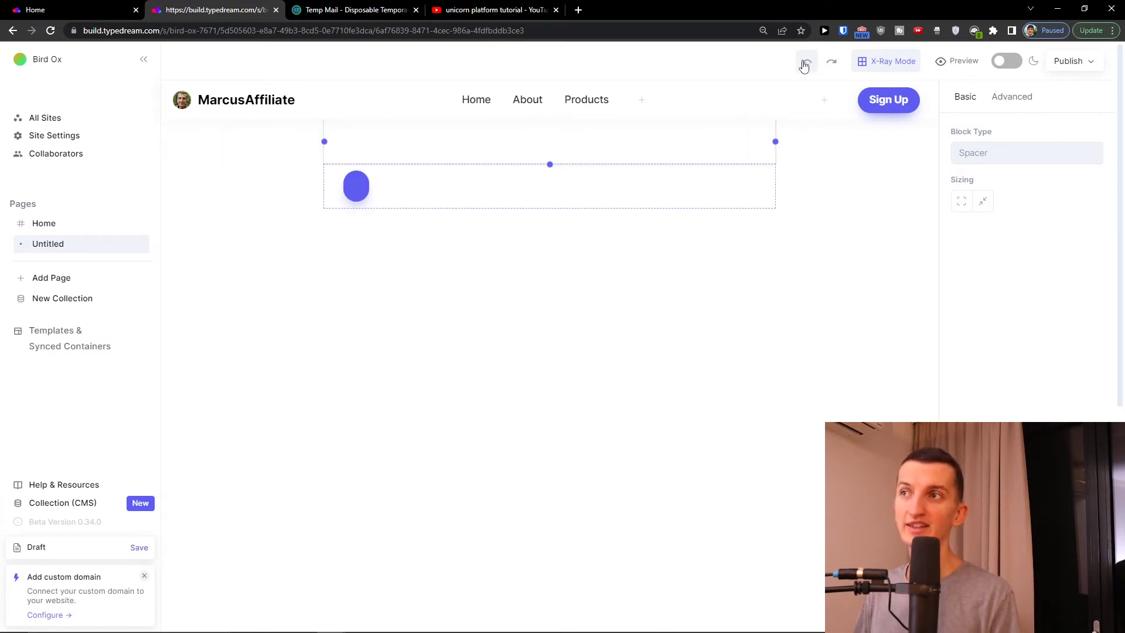
click(801, 68)
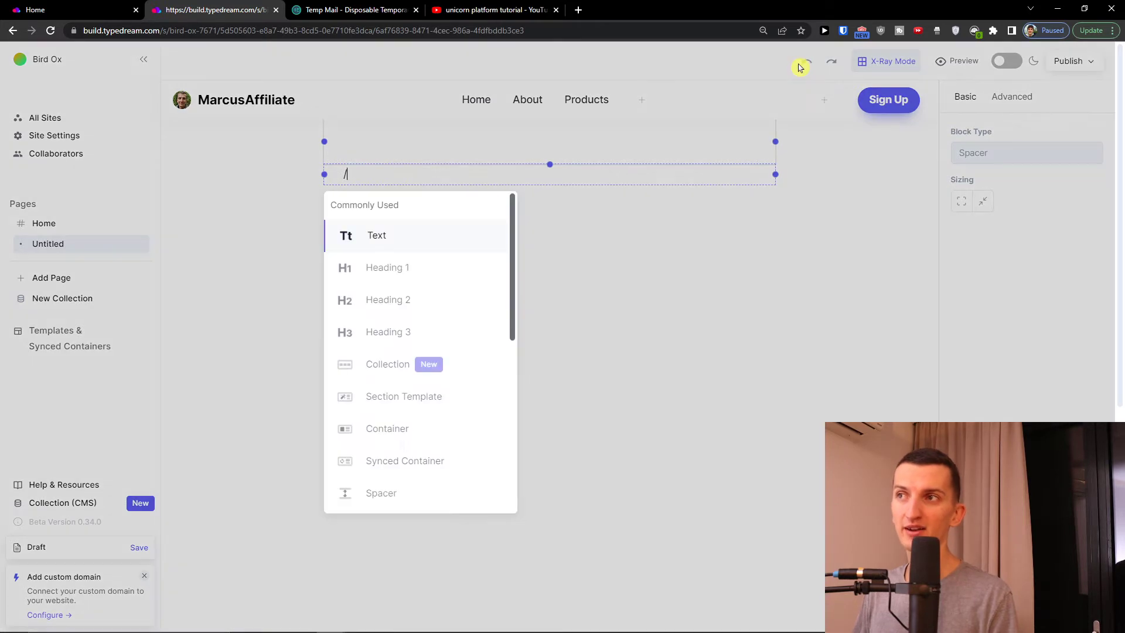
click(445, 167)
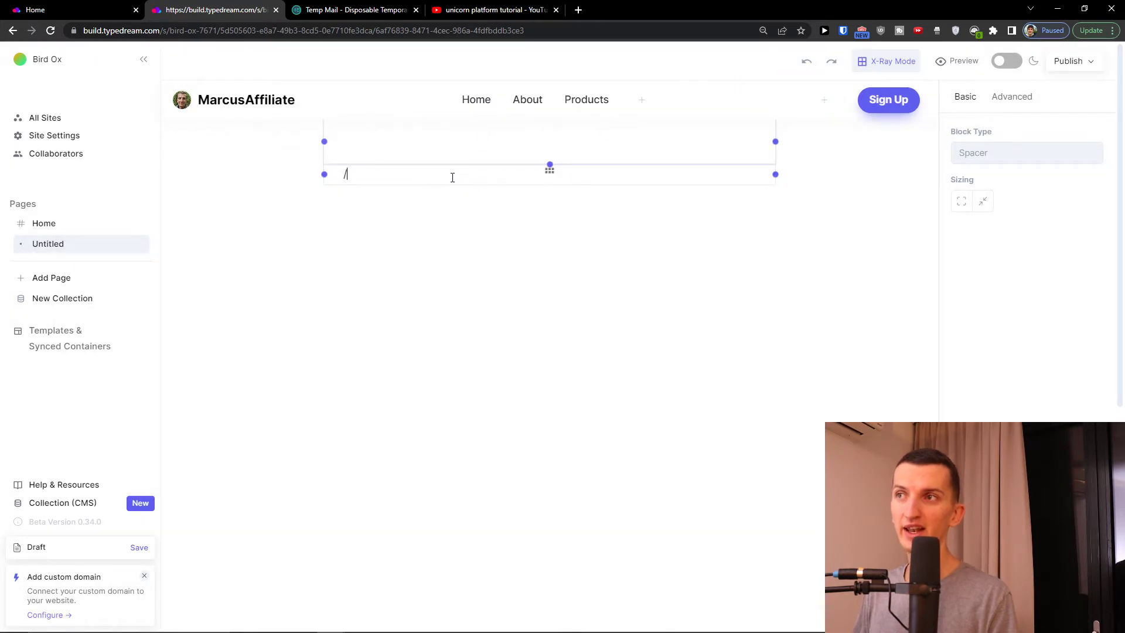
key(BackSpace)
text(/)
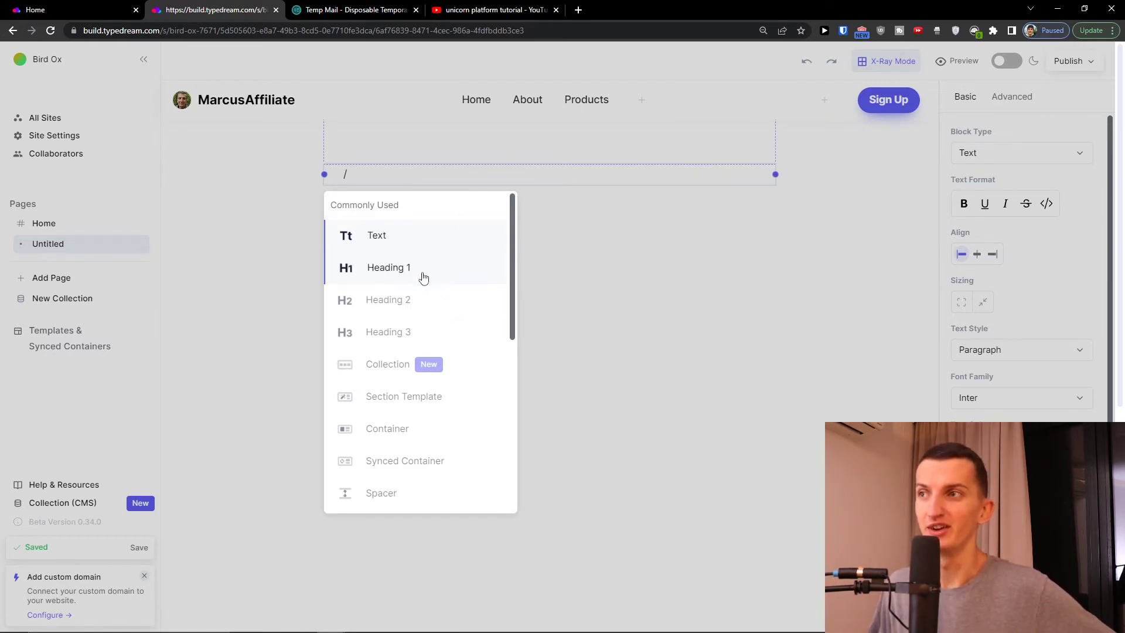
click(408, 245)
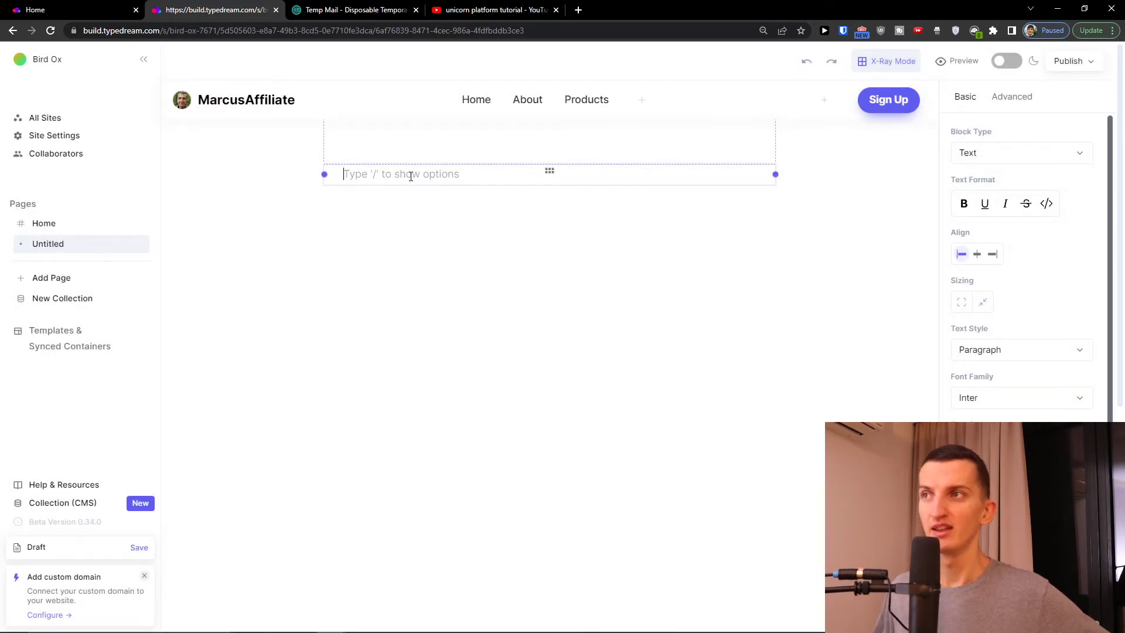
- Try the sample text "sdfsadf" in the Text block, then erase it and remove the spacer above
text(sdfsadf)
key(BackSpace)
key(BackSpace)
key(BackSpace)
key(BackSpace)
key(BackSpace)
key(BackSpace)
key(BackSpace)
key(BackSpace)
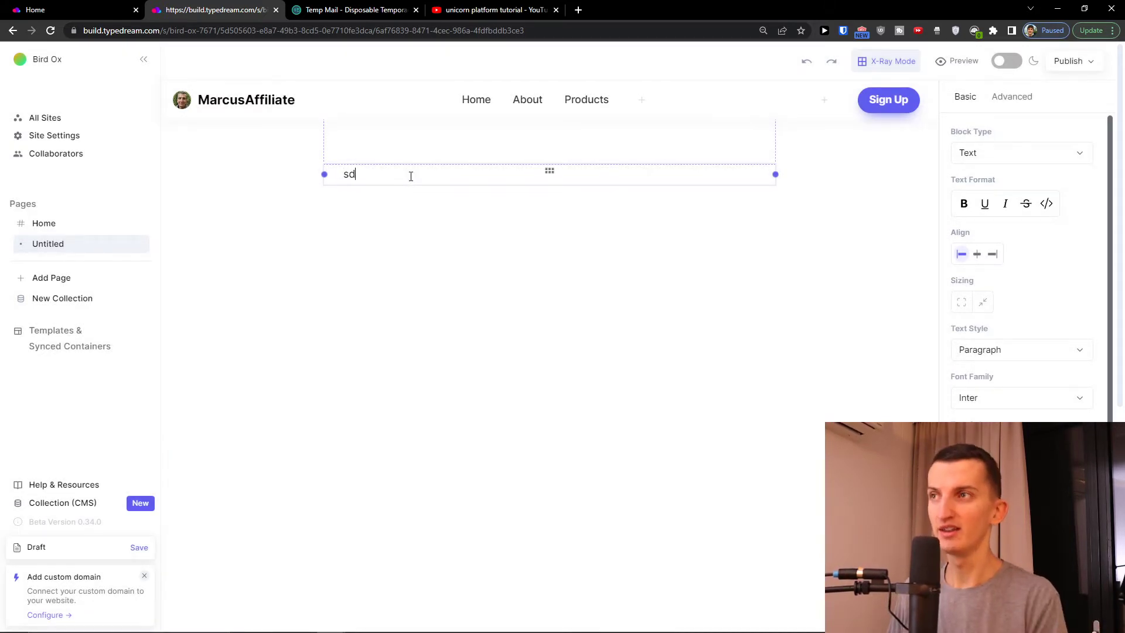
- Insert a Heading 1 block below the navbar with the text "My website" and start a new line under it
click(411, 176)
text(/)
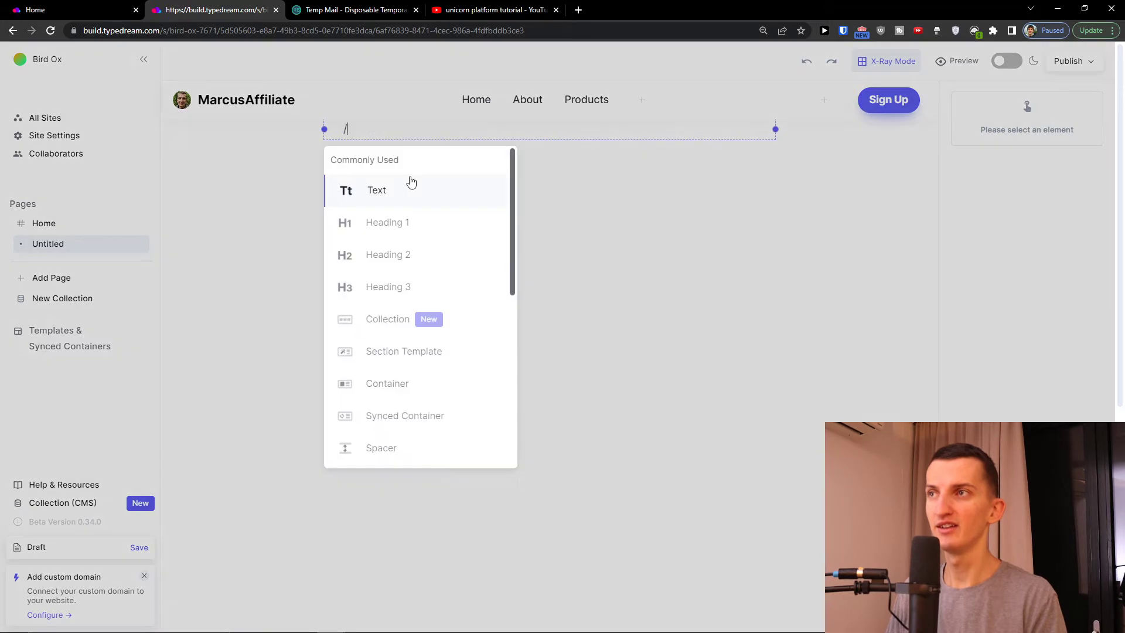
click(388, 222)
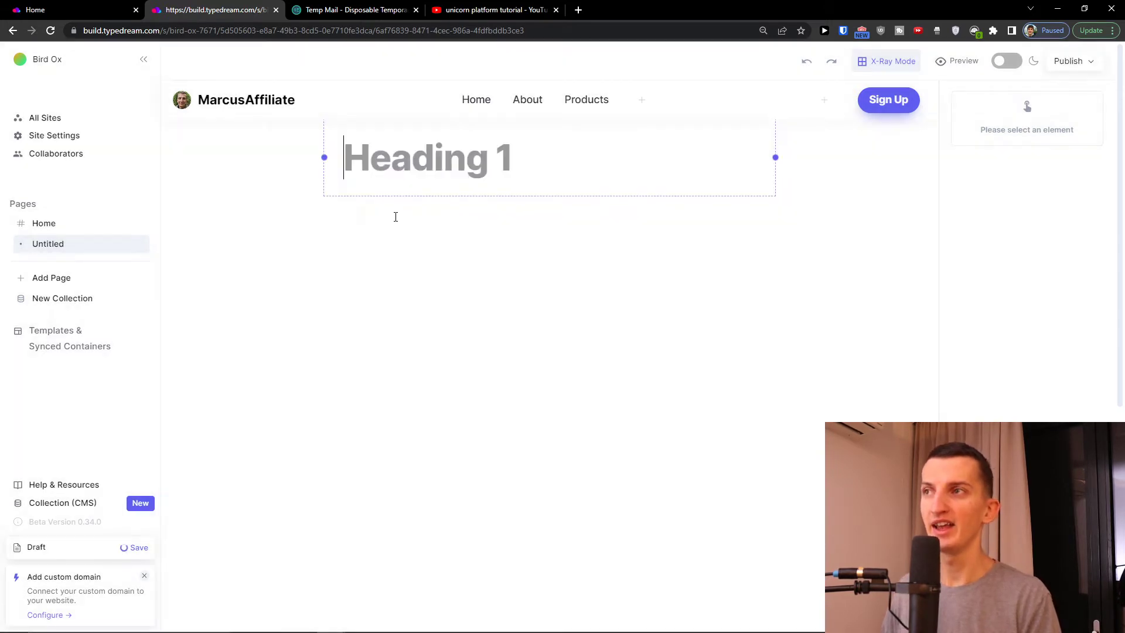
text(T)
key(BackSpace)
text(My website)
key(Return)
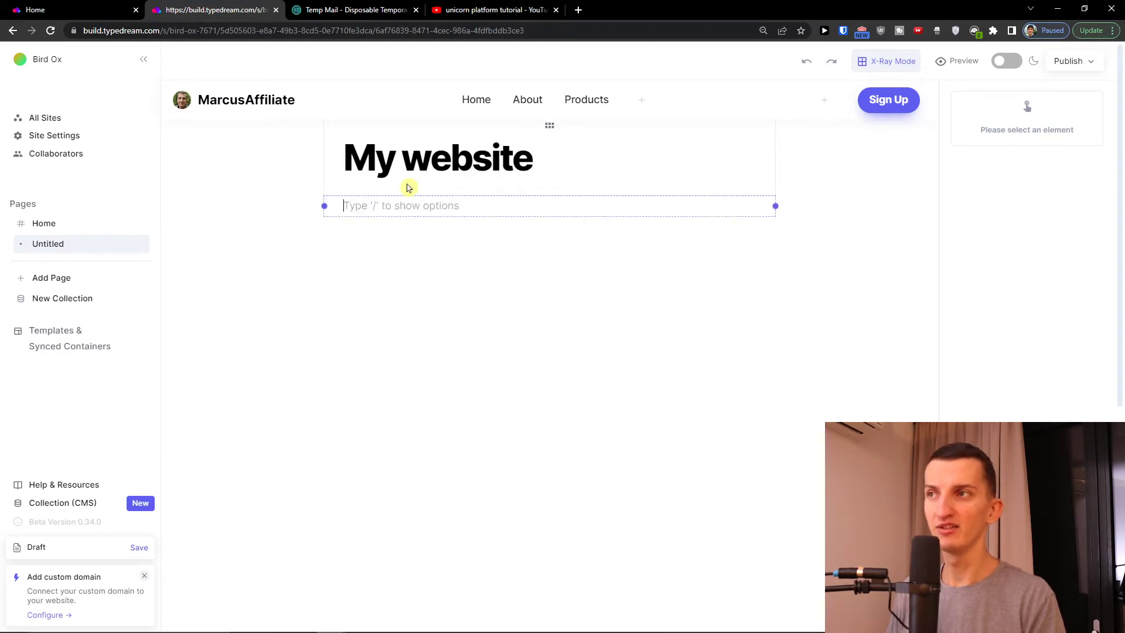
- Insert a Heading 2 block below "My website" with the text "Heading 2" and start a new line under it
text(/)
click(431, 336)
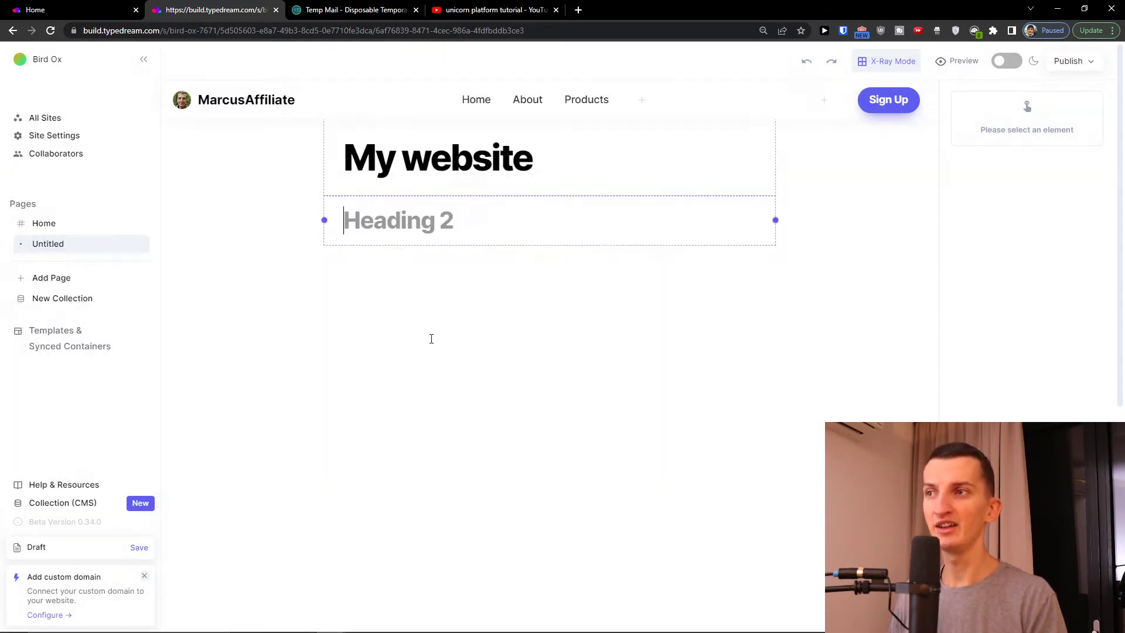
text(Heading 2)
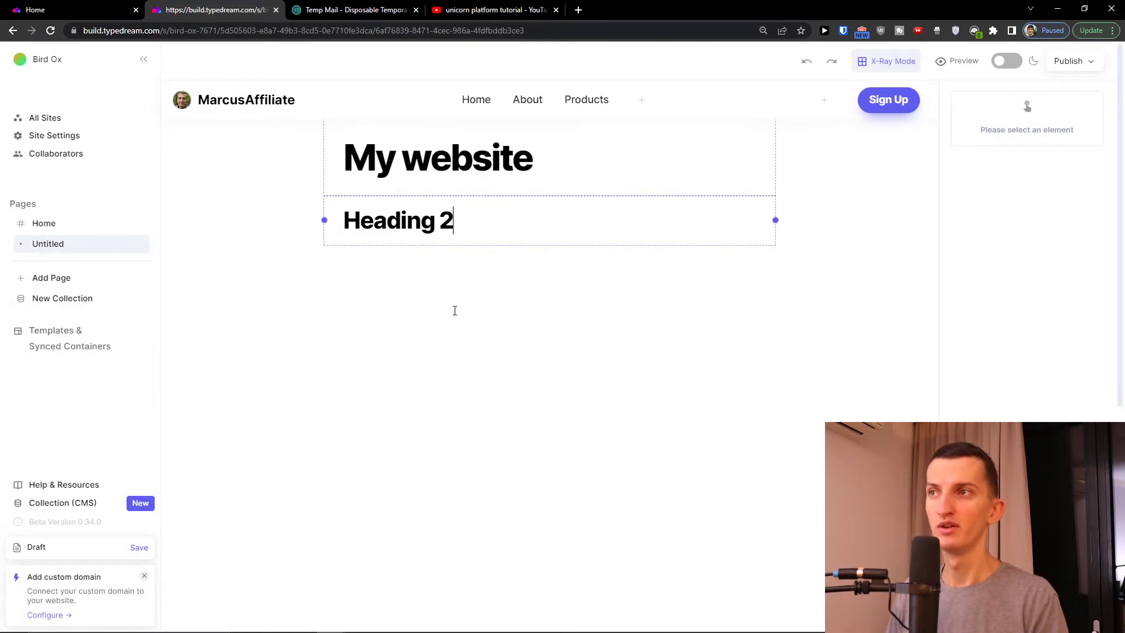
key(Return)
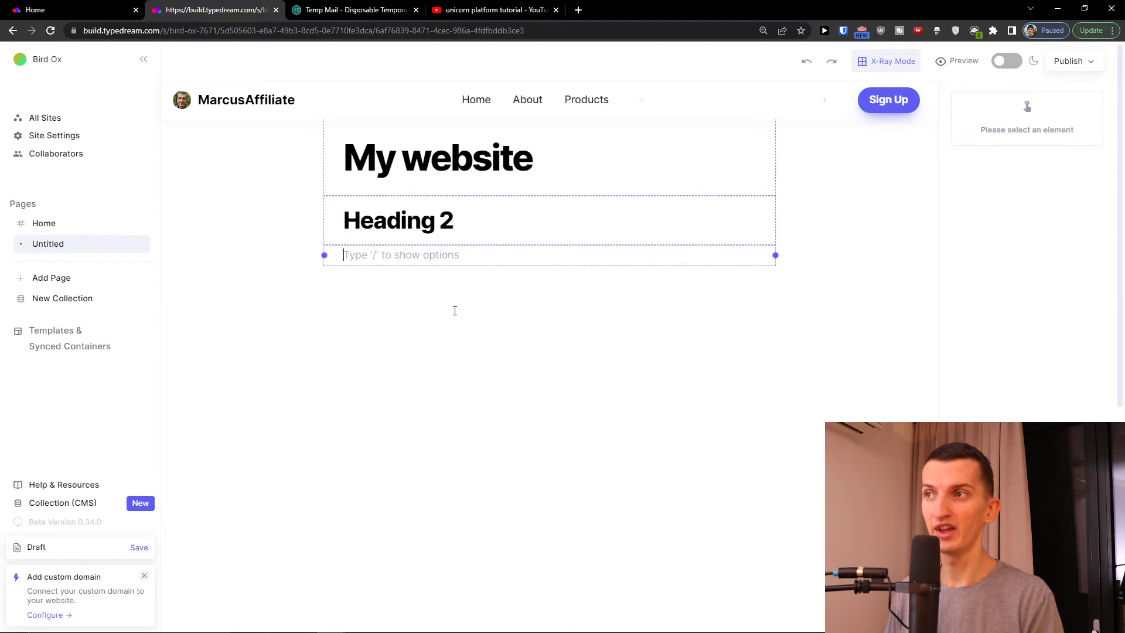
- Insert a Heading 3 block under the second heading with the text "Heading 3" and start a new line under it
text(/)
click(447, 428)
text(H)
key(BackSpace)
text(Heading 3)
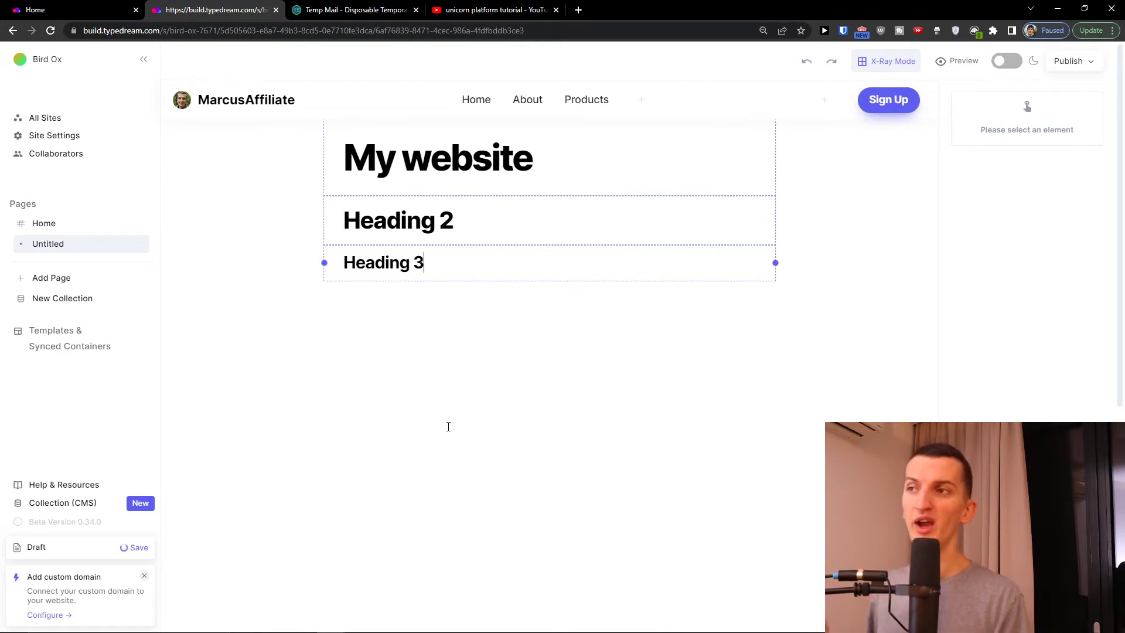
key(Return)
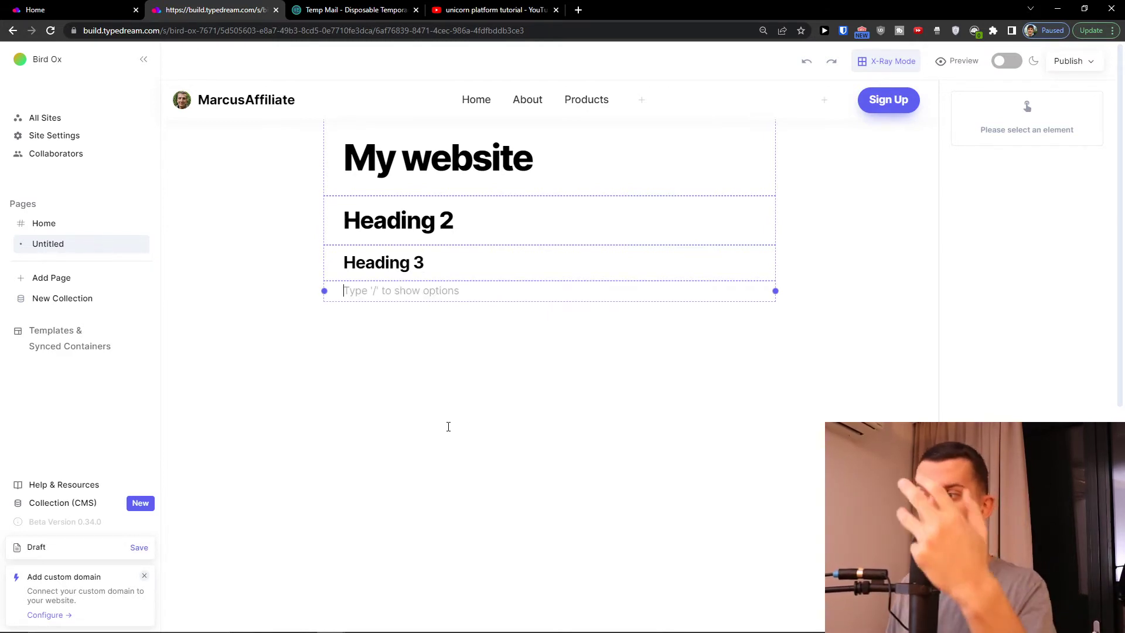
- Insert a Collection block below the "Heading 3" line and open its template choices
text(/)
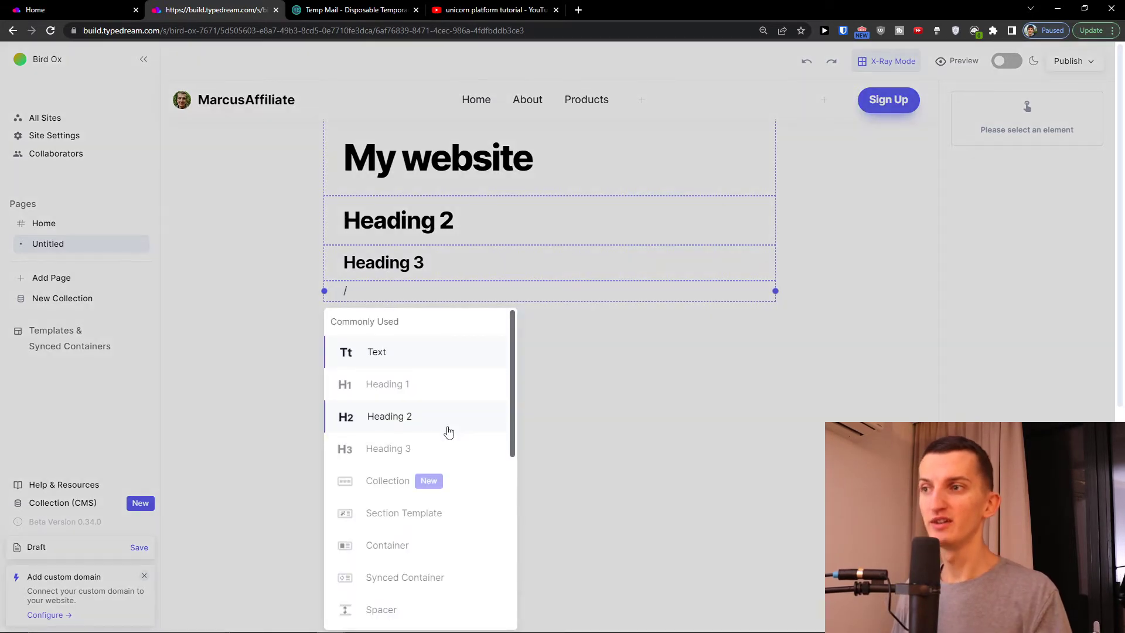
scroll(386, 422, down, 1)
click(379, 407)
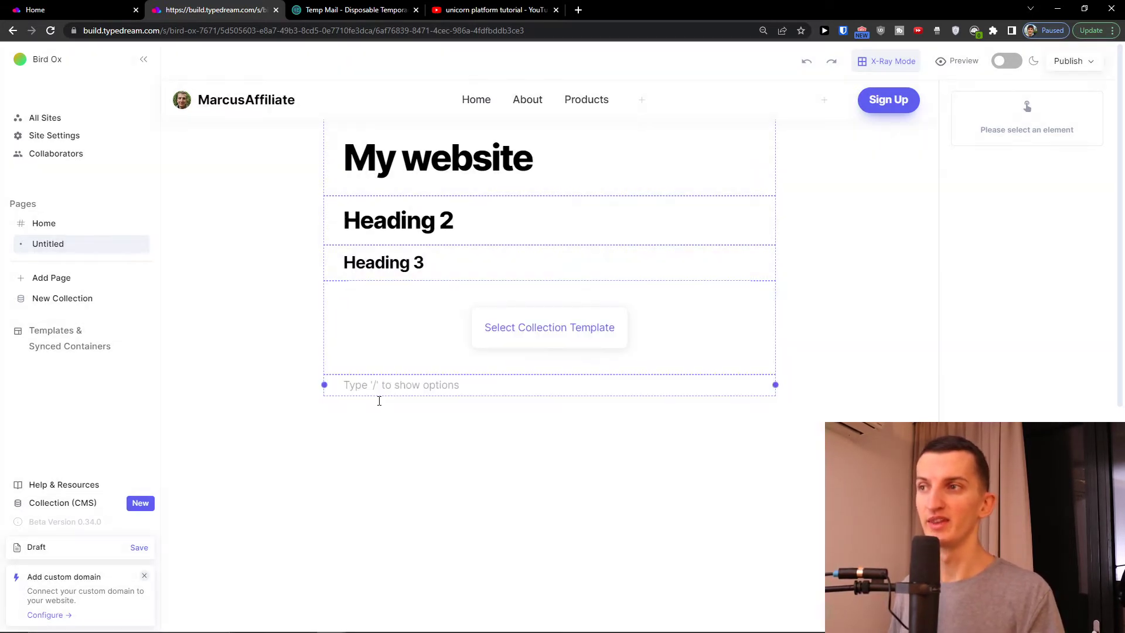
click(548, 328)
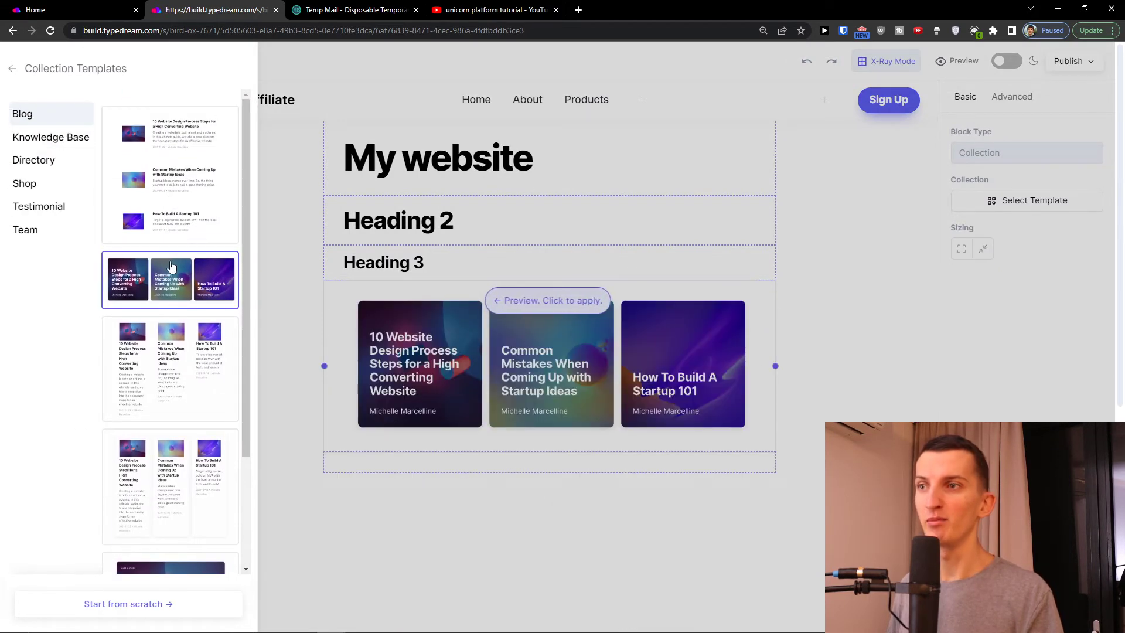
- Browse the collection templates in the Blog, Knowledge Base, Directory, Shop, Testimonial and Team categories
scroll(179, 363, down, 3)
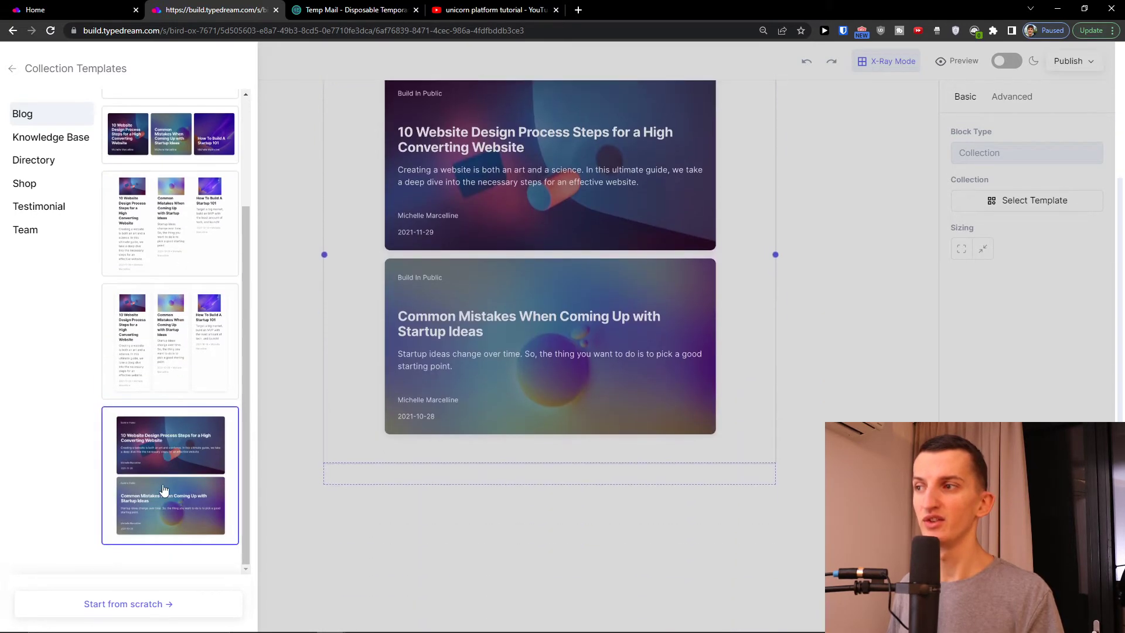
click(56, 139)
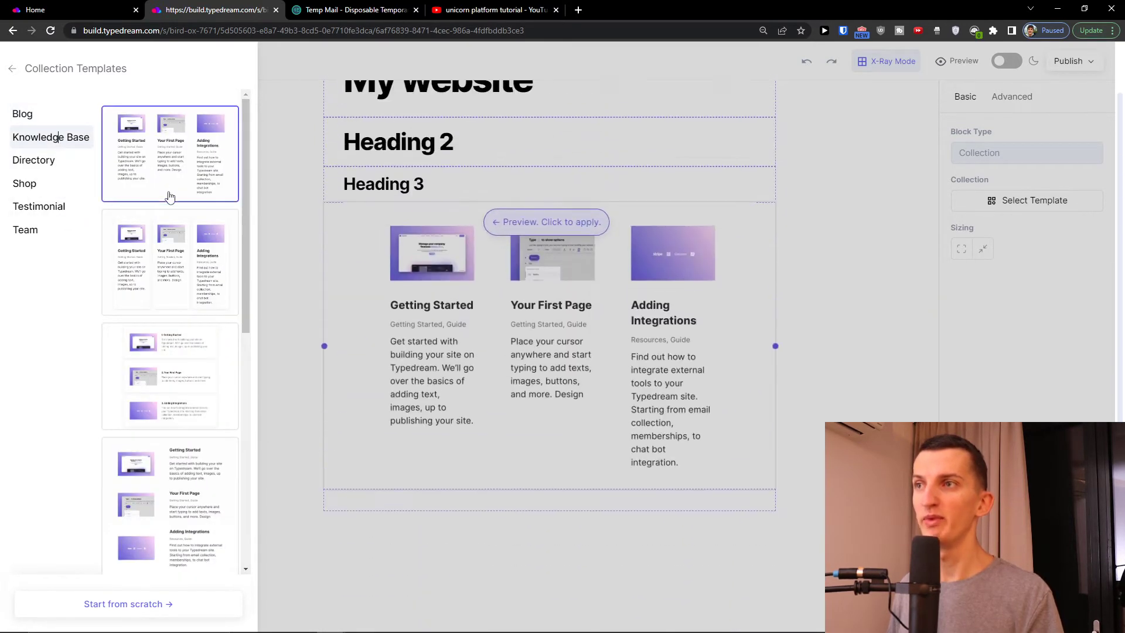
scroll(179, 355, down, 4)
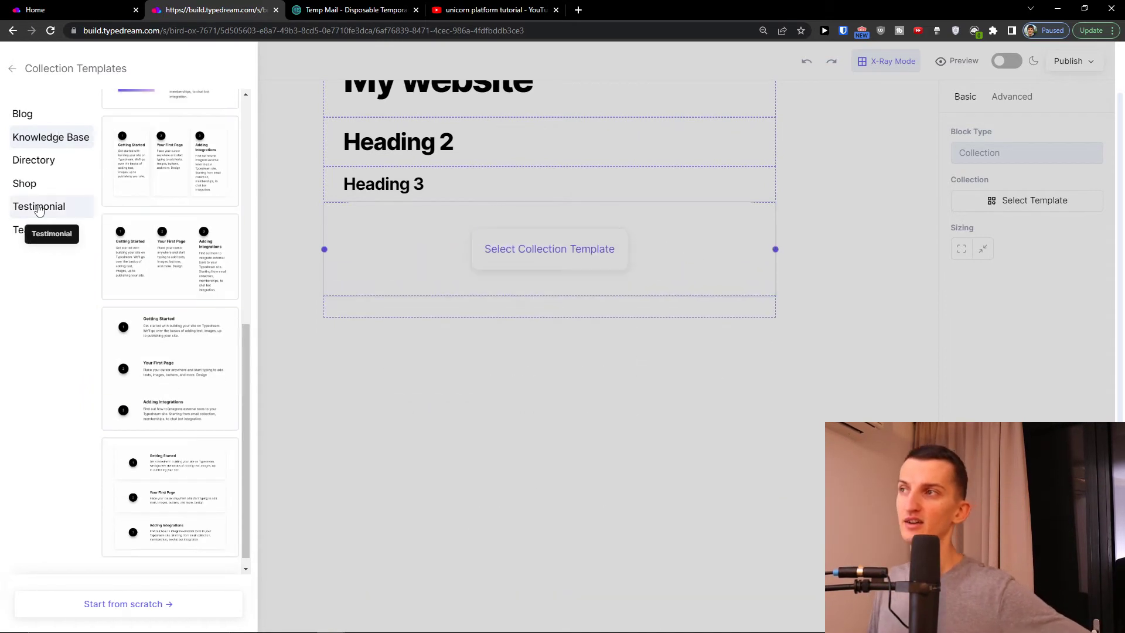
click(36, 160)
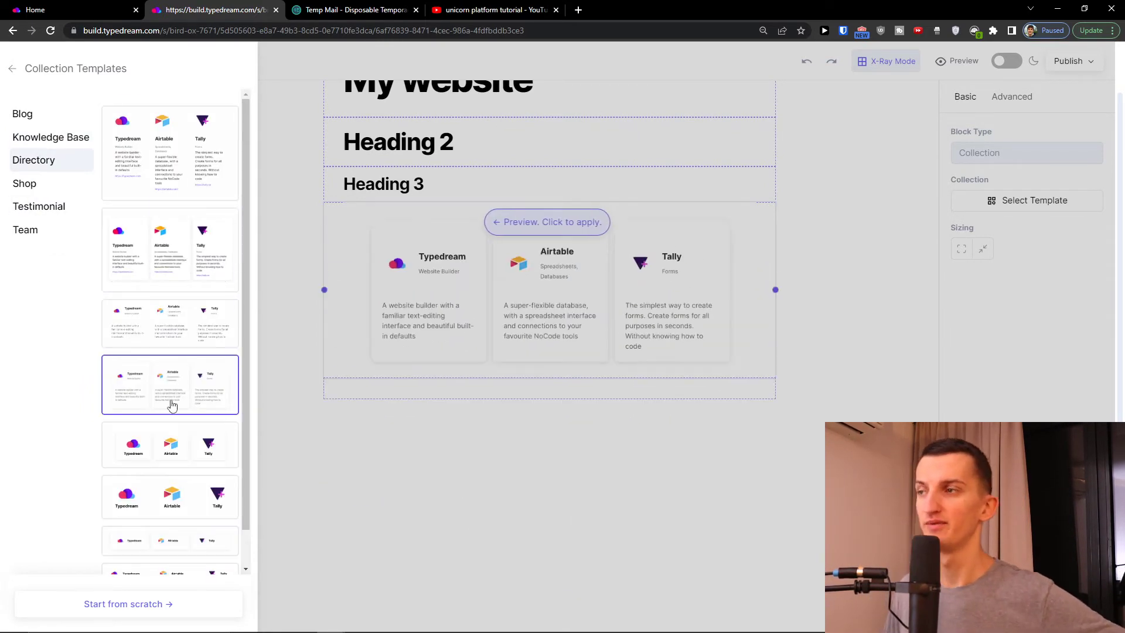
mouse_move(566, 622)
scroll(150, 354, down, 1)
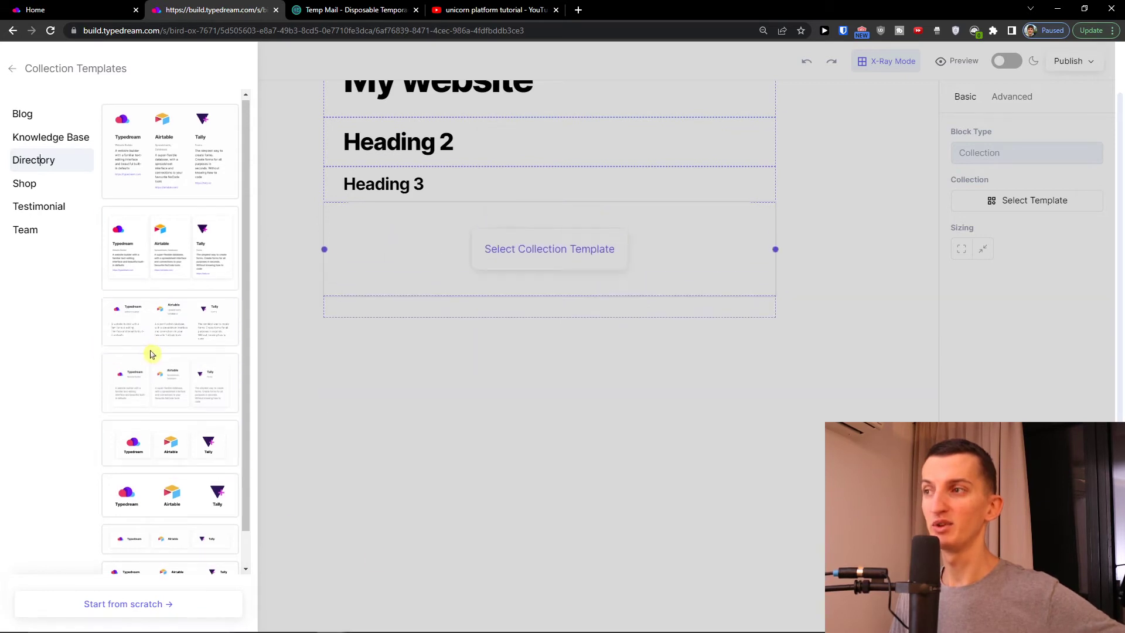
click(69, 188)
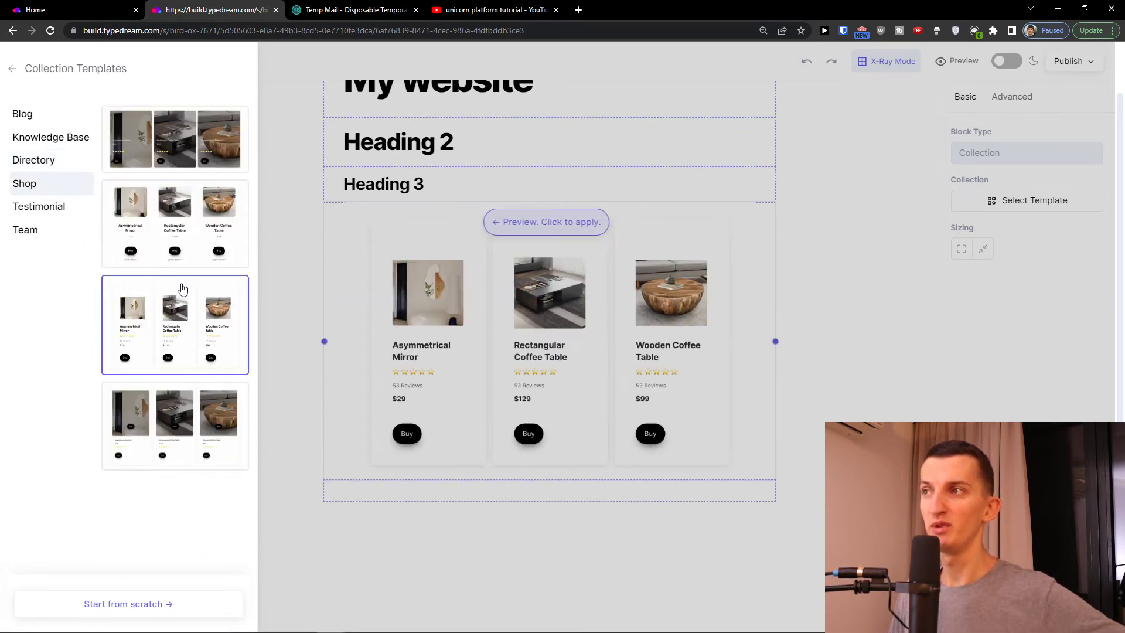
click(61, 211)
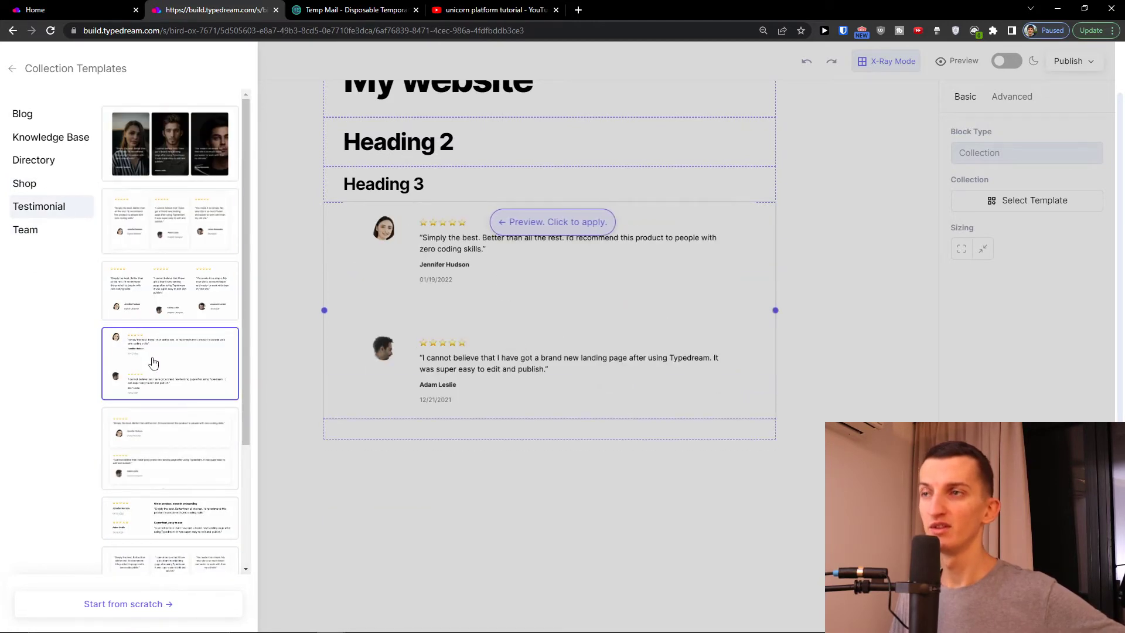
scroll(168, 460, down, 3)
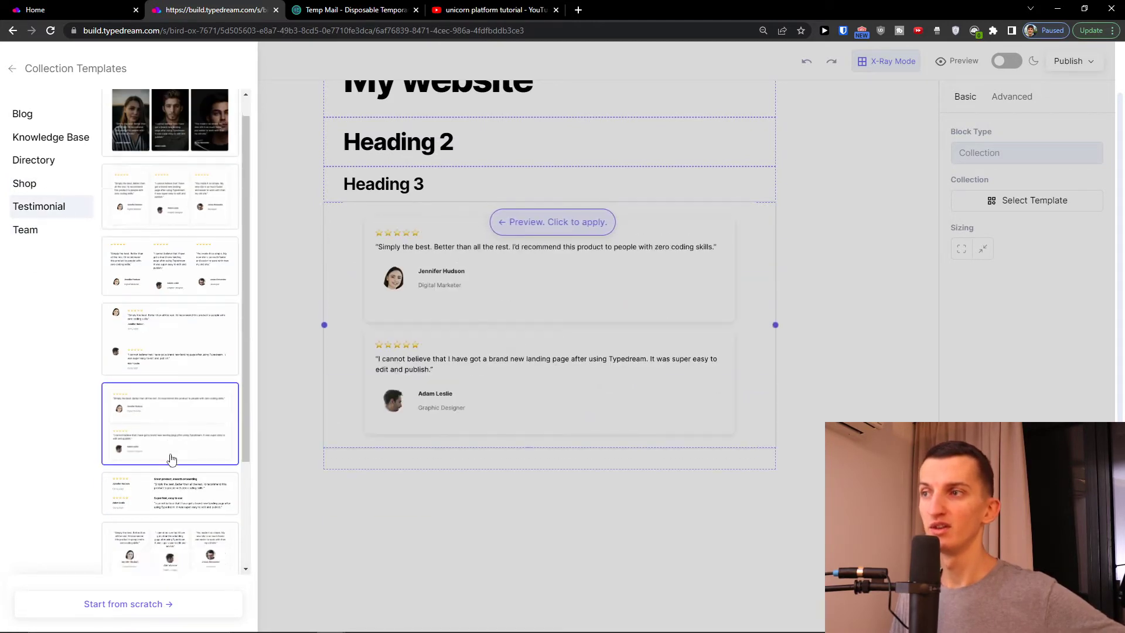
click(51, 237)
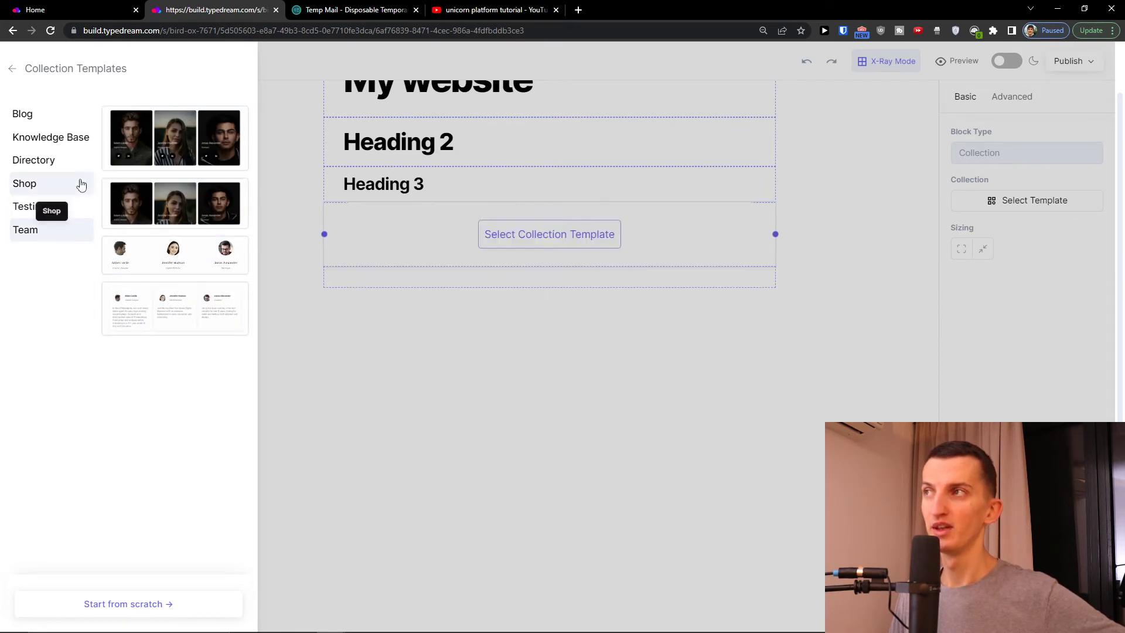
click(24, 116)
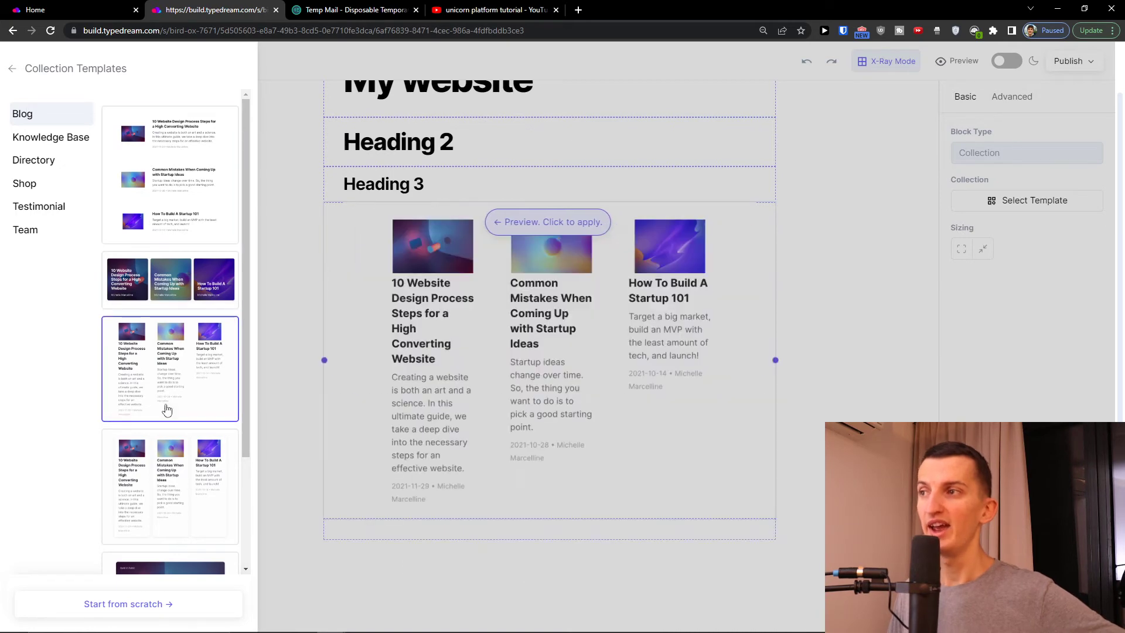
scroll(176, 481, down, 1)
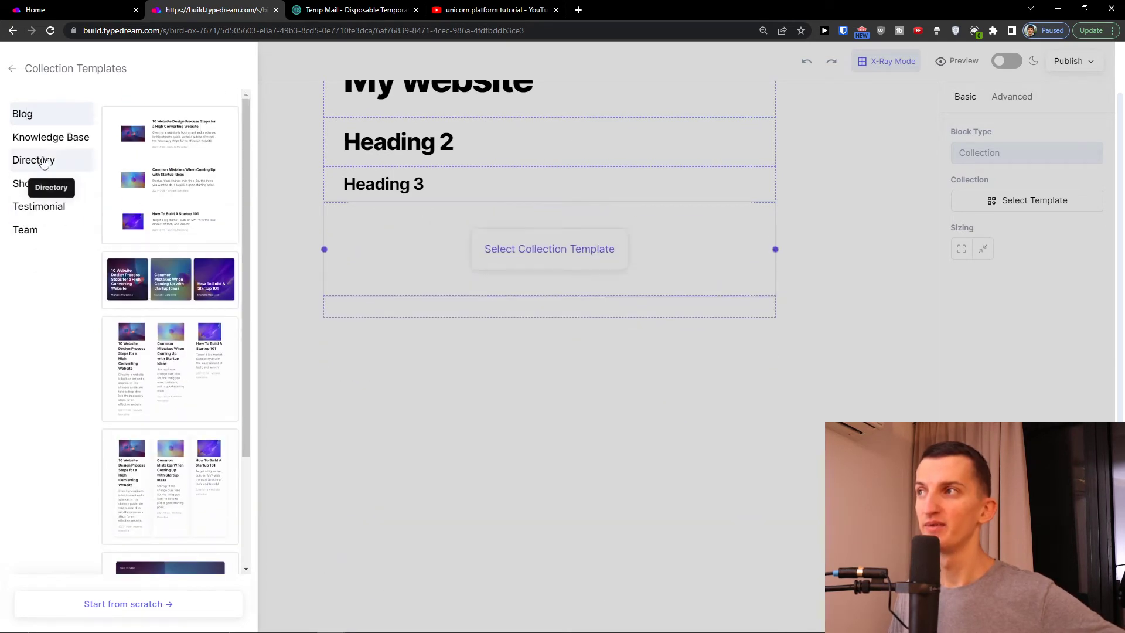
- Apply the second Knowledge Base template to the Collection block and dismiss the data connection dialog
click(36, 138)
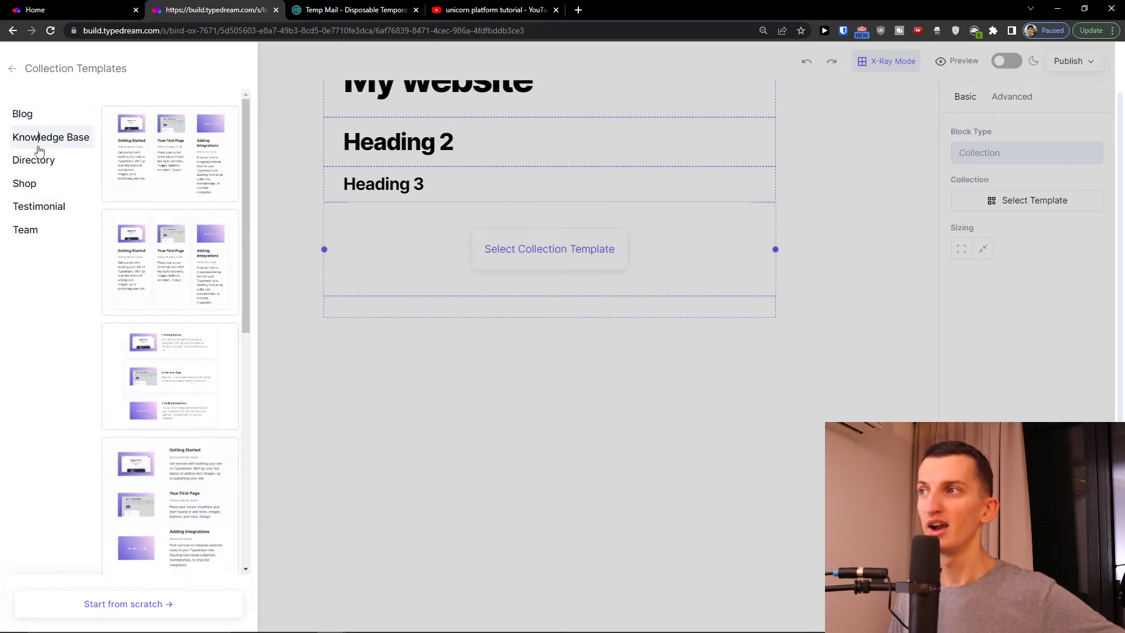
click(196, 277)
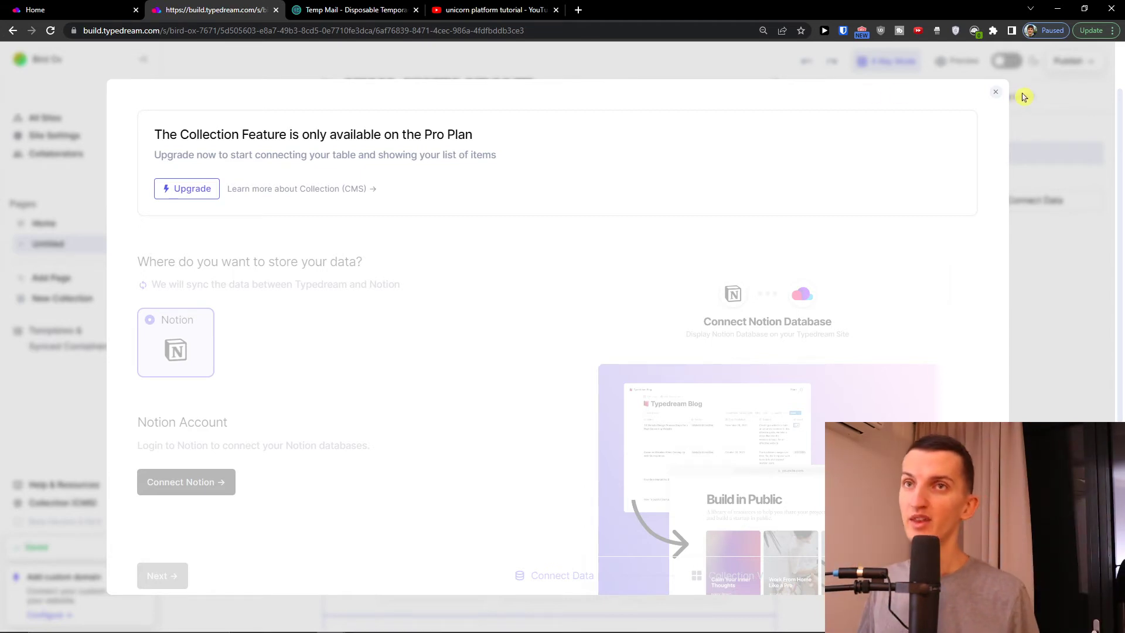
click(996, 93)
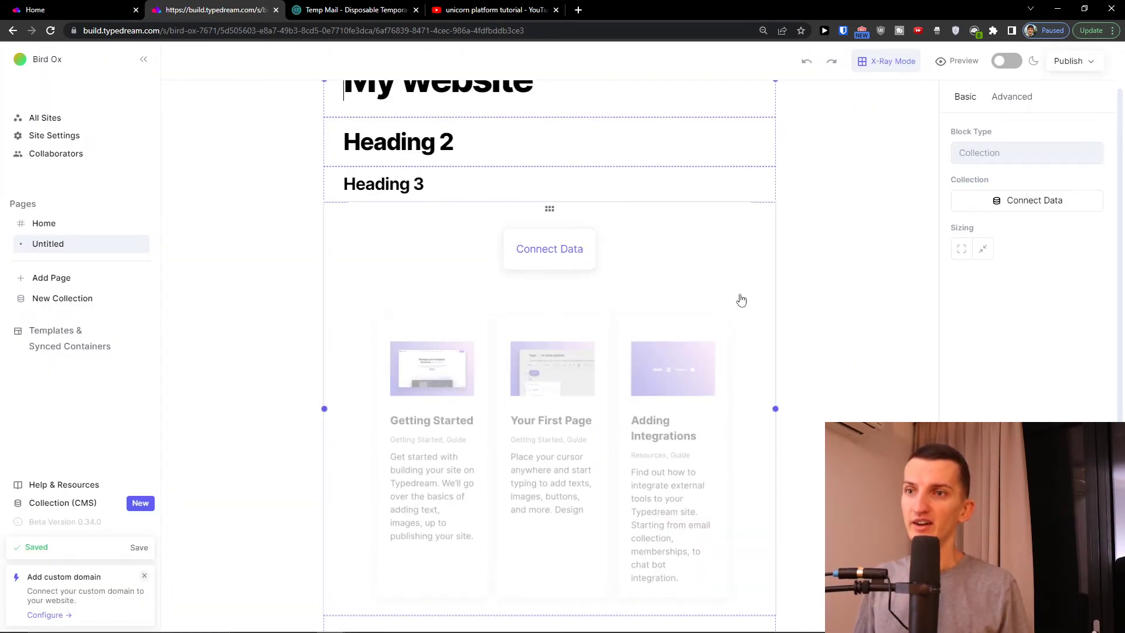
- Undo the applied Knowledge Base template and the insertion of the Collection block
scroll(788, 389, down, 2)
scroll(773, 188, up, 1)
scroll(774, 188, up, 2)
click(806, 61)
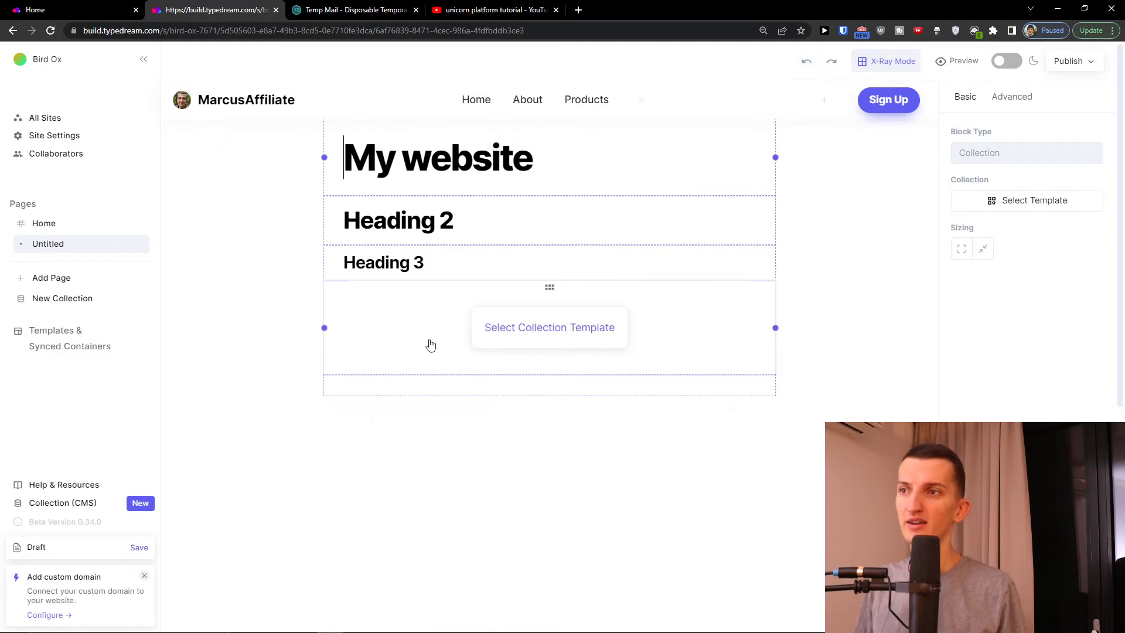
click(806, 61)
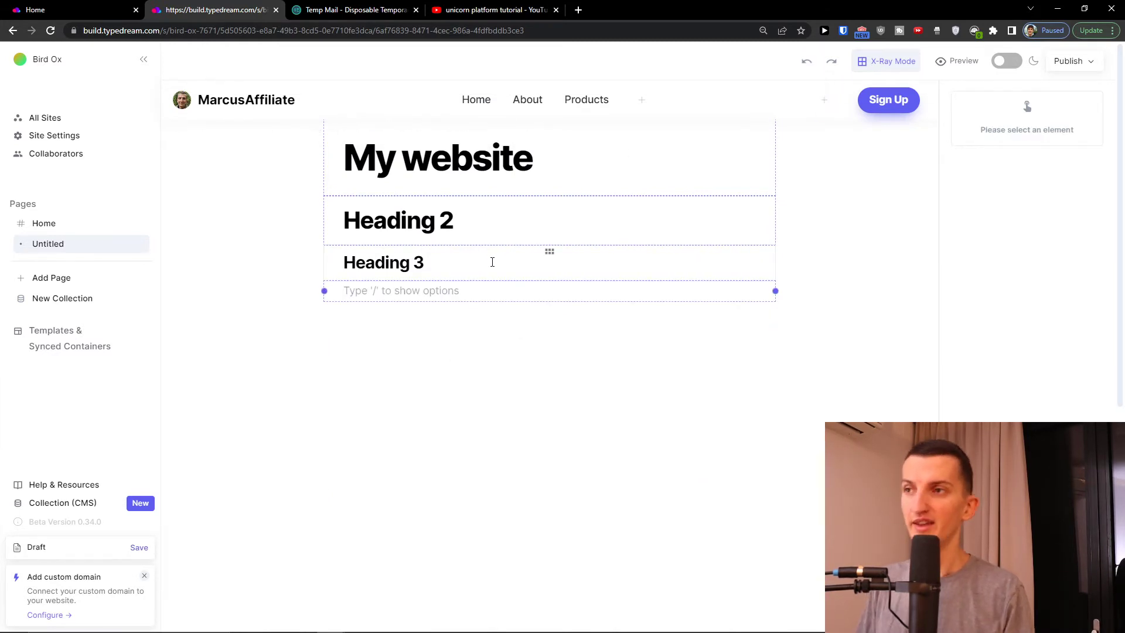
- Insert a Section Template block below the "Heading 3" line, look at its Hero templates and close them without applying one
text(/)
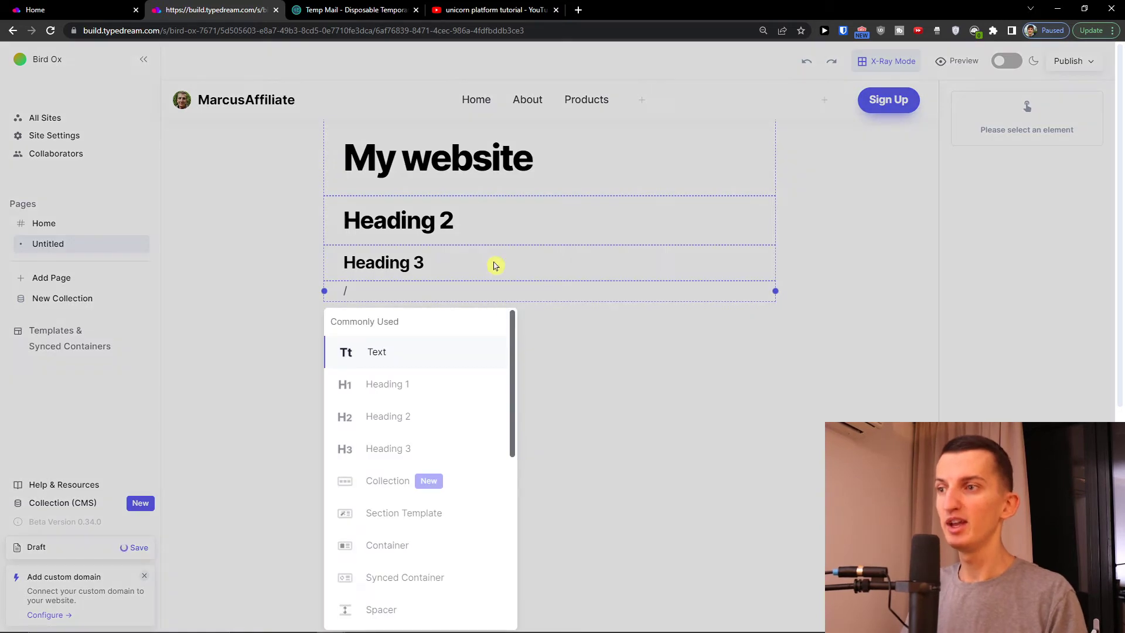
scroll(438, 431, down, 1)
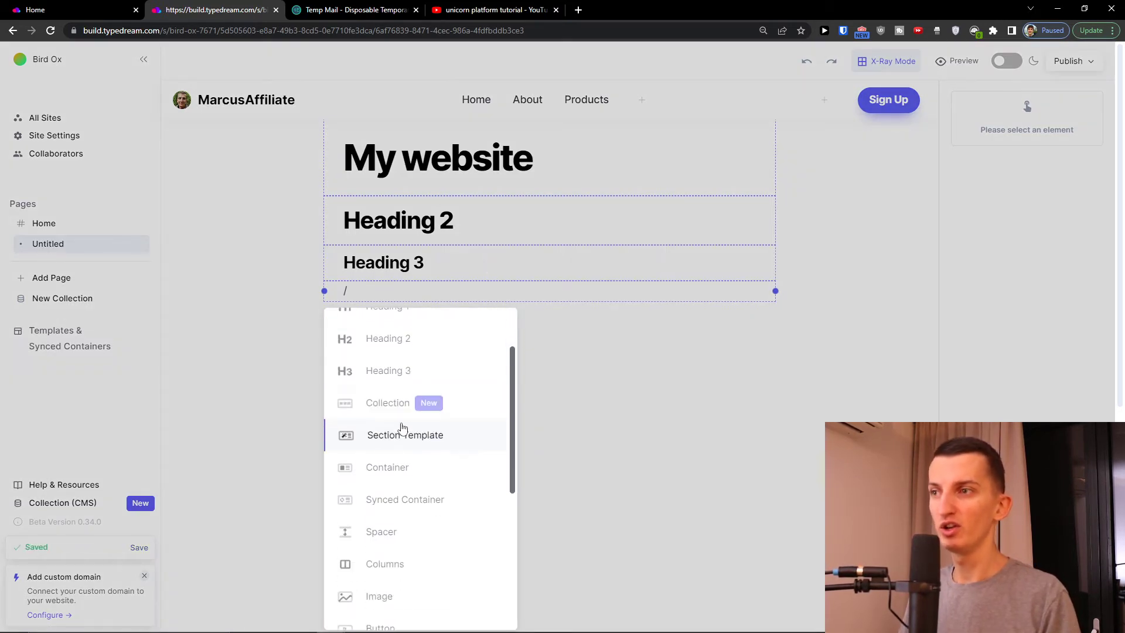
click(385, 436)
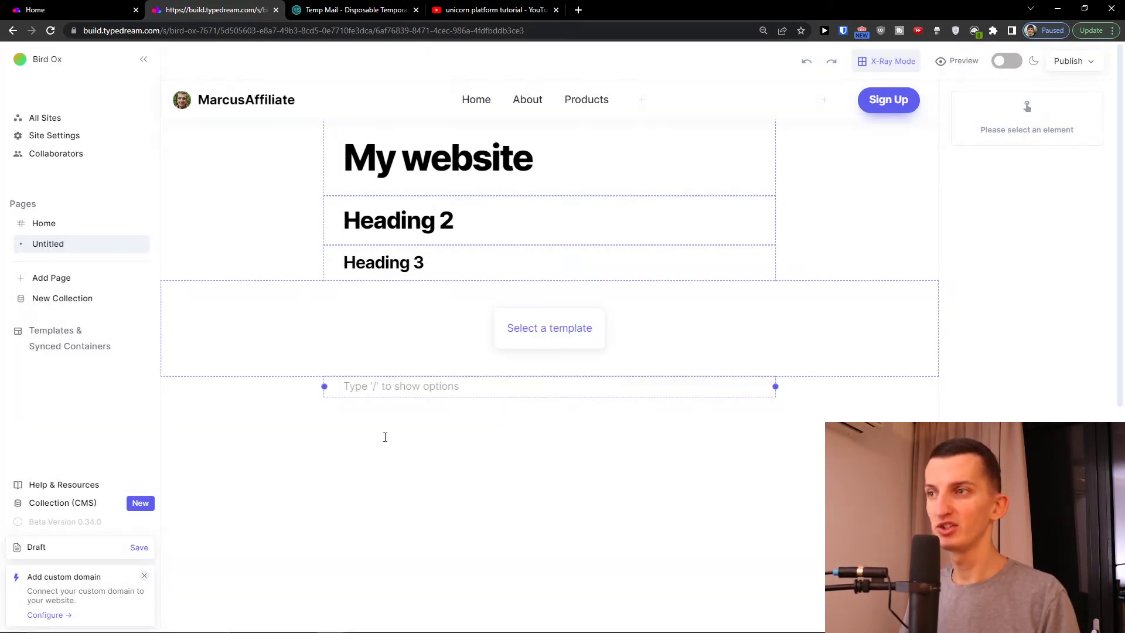
click(541, 333)
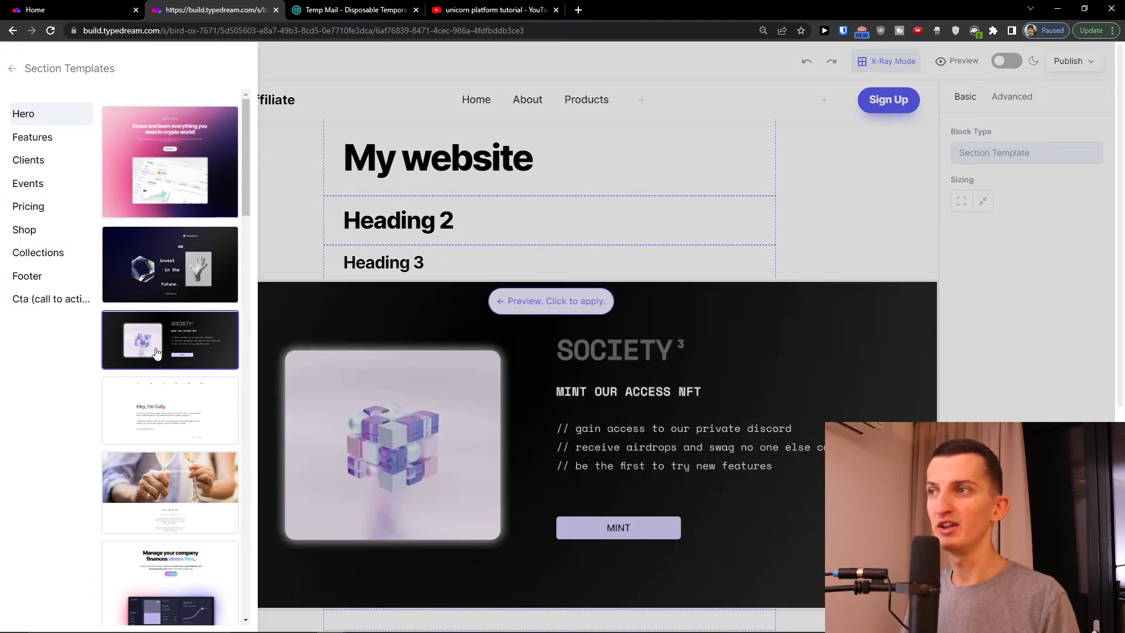
click(452, 305)
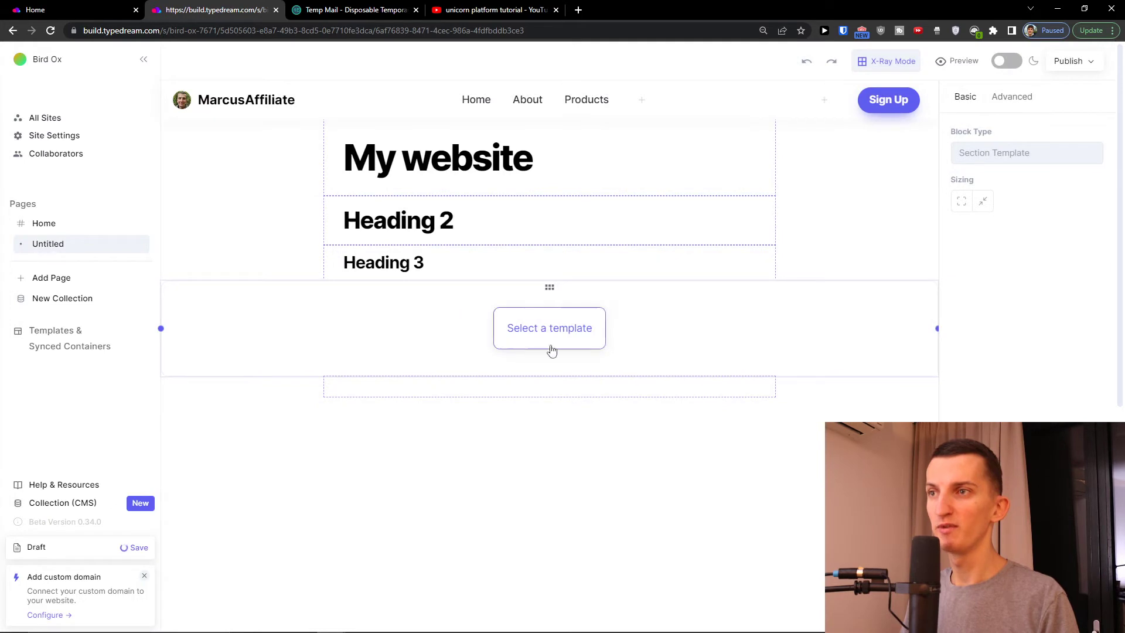
- Delete the Section Template block and all three headings below the navbar
key(BackSpace)
key(BackSpace)
key(BackSpace)
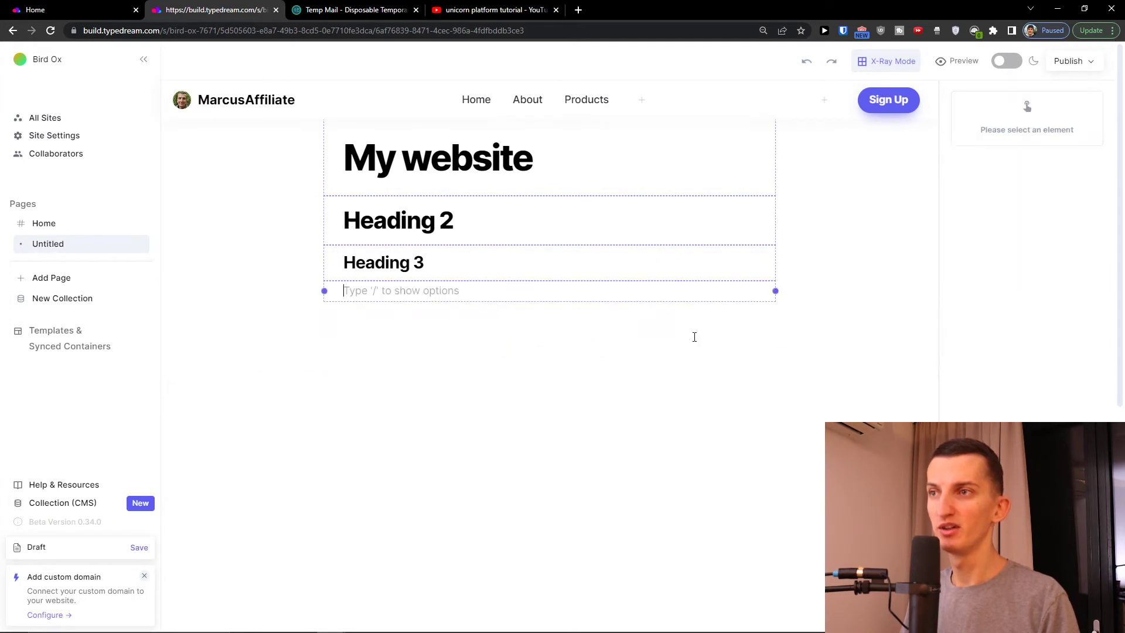
key(BackSpace)
key(BackSpace)
key(BackSpace)
key(BackSpace)
key(BackSpace)
key(BackSpace)
key(BackSpace)
key(BackSpace)
key(BackSpace)
key(BackSpace)
key(BackSpace)
key(BackSpace)
key(BackSpace)
key(BackSpace)
key(BackSpace)
key(BackSpace)
key(BackSpace)
key(BackSpace)
key(BackSpace)
key(BackSpace)
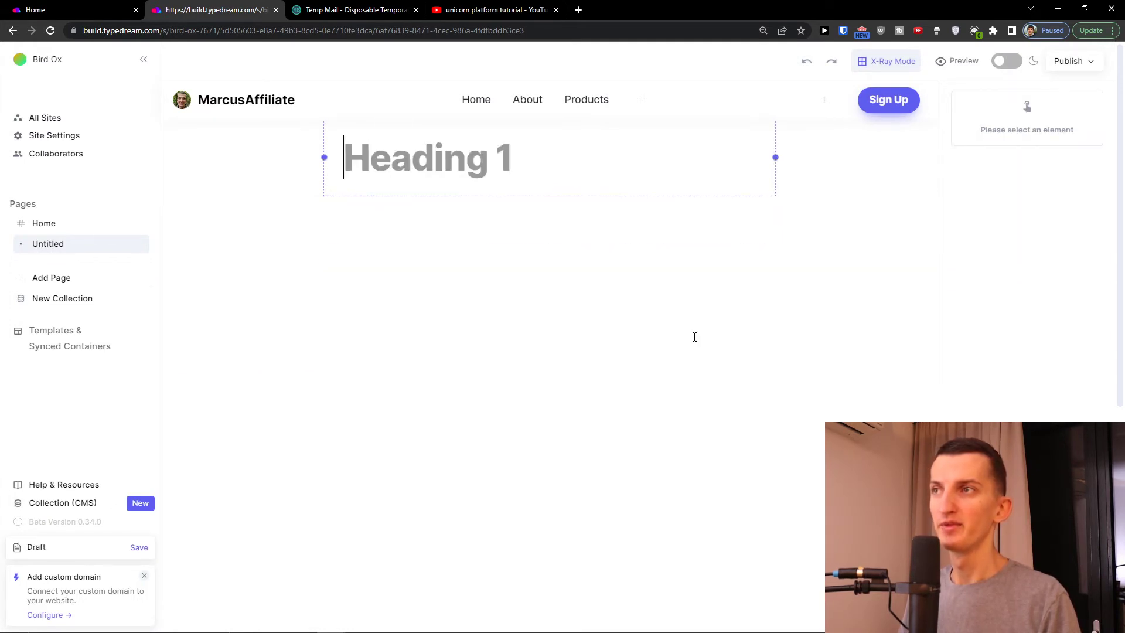
key(BackSpace)
- Insert a Section Template block below the navbar and apply the "Manage your company finances stress free." Hero template
text(/)
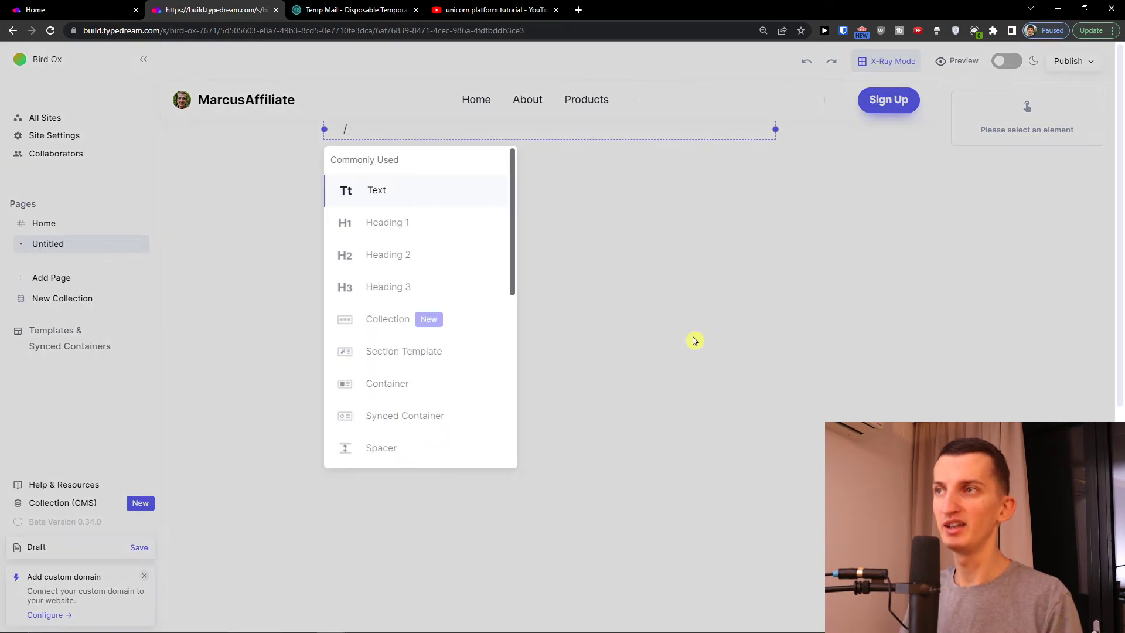
click(414, 360)
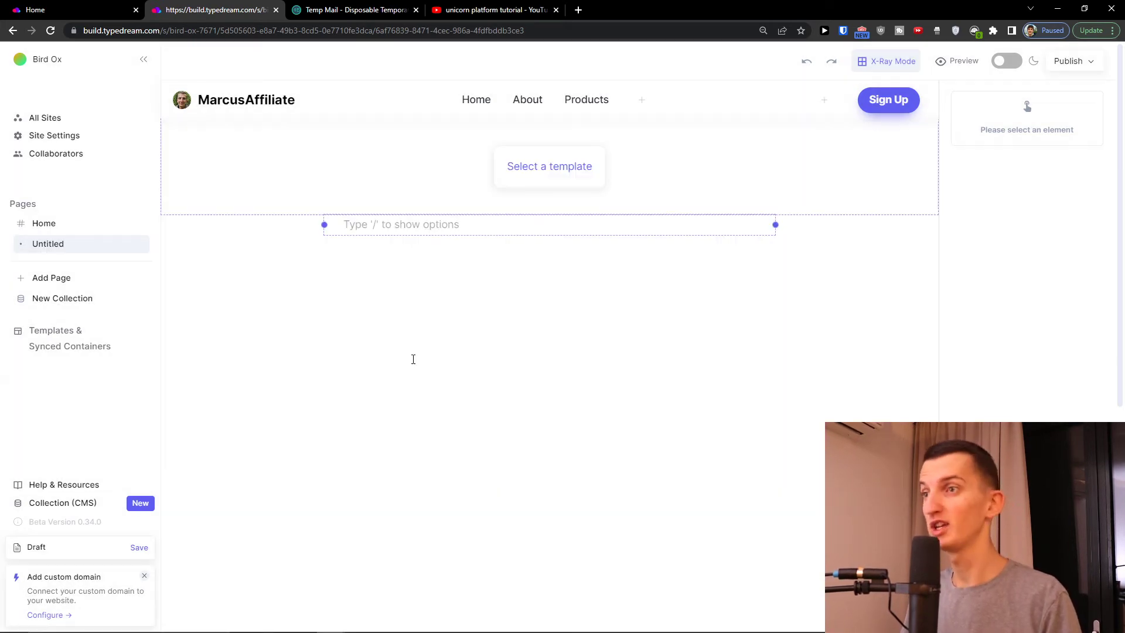
click(513, 167)
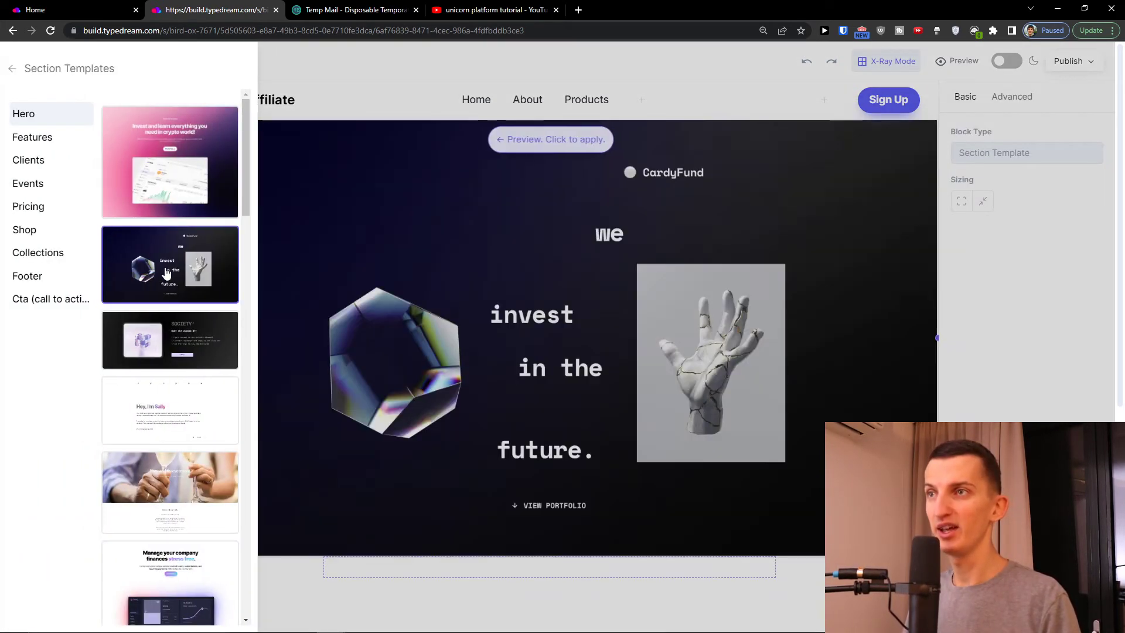
scroll(157, 360, down, 1)
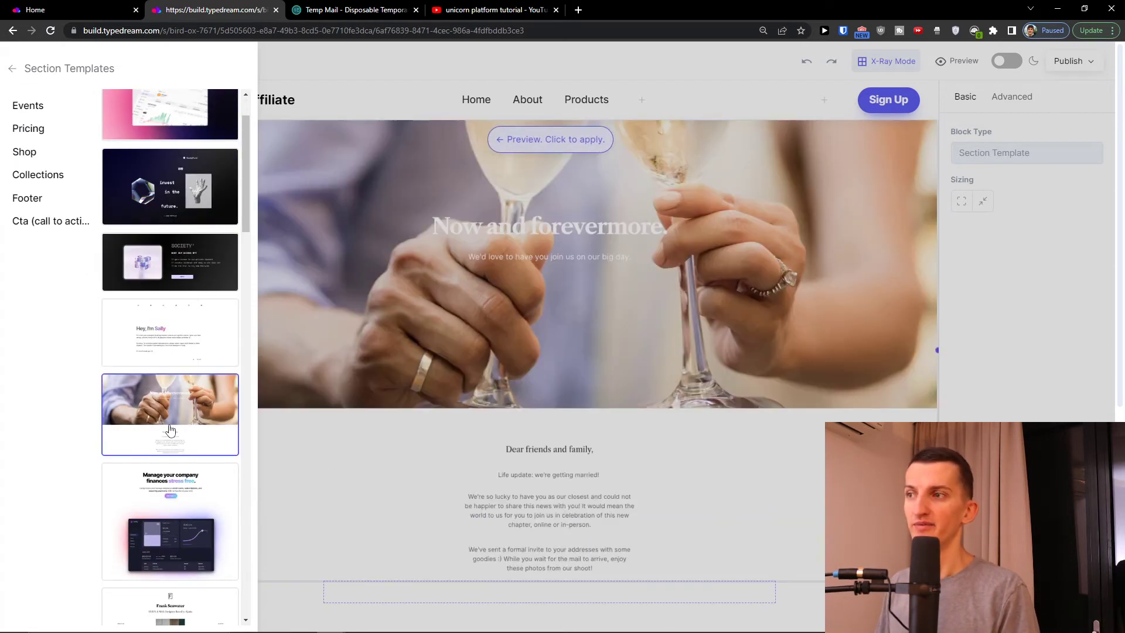
scroll(173, 430, down, 1)
scroll(172, 429, down, 1)
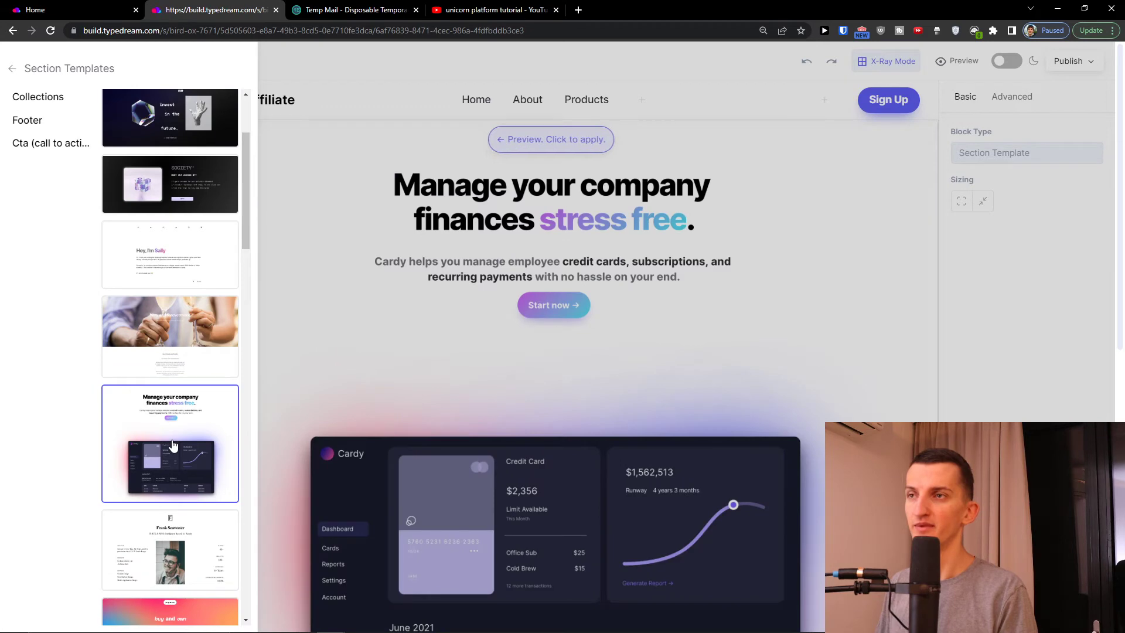
click(173, 445)
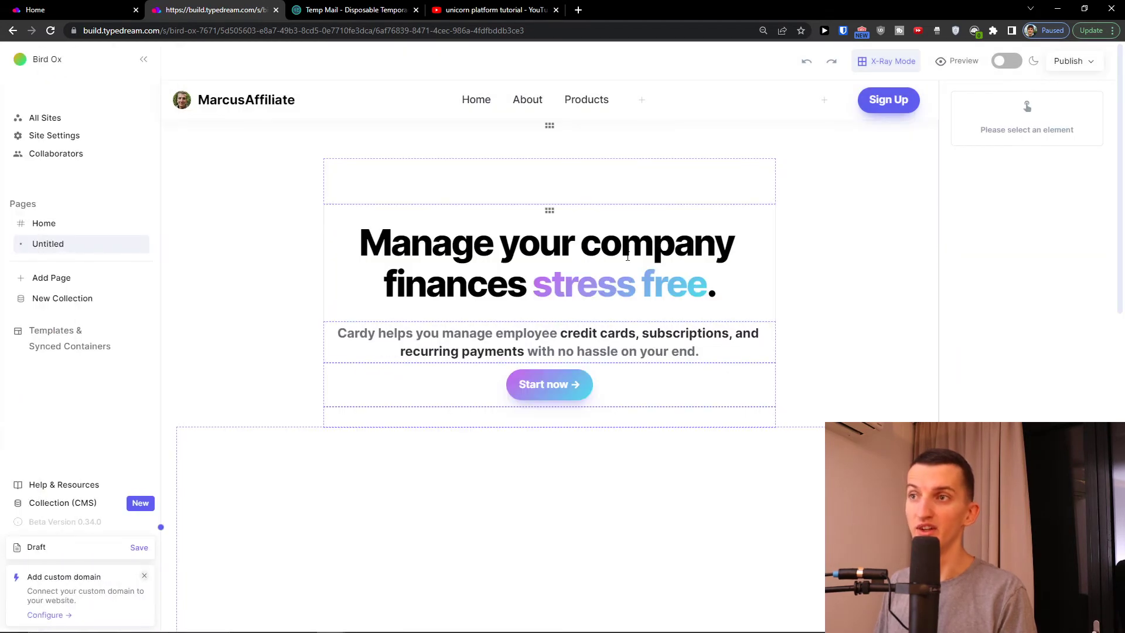
- Replace the hero section's main heading with "Become the best version of yoursel"
click(434, 364)
scroll(442, 372, down, 8)
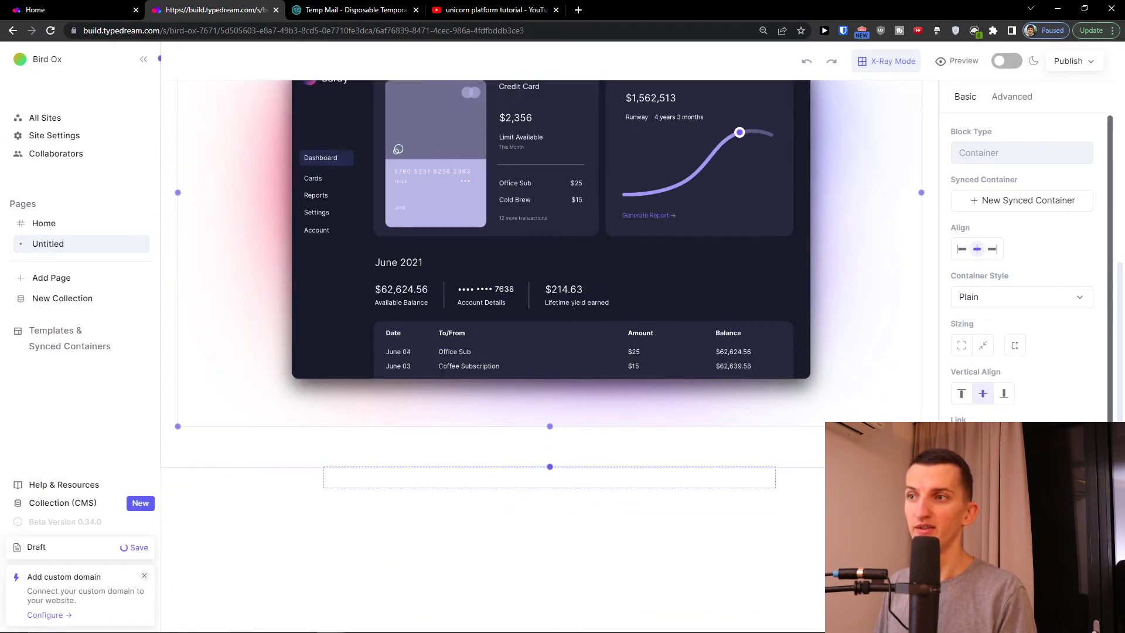
scroll(489, 188, up, 7)
scroll(489, 187, up, 2)
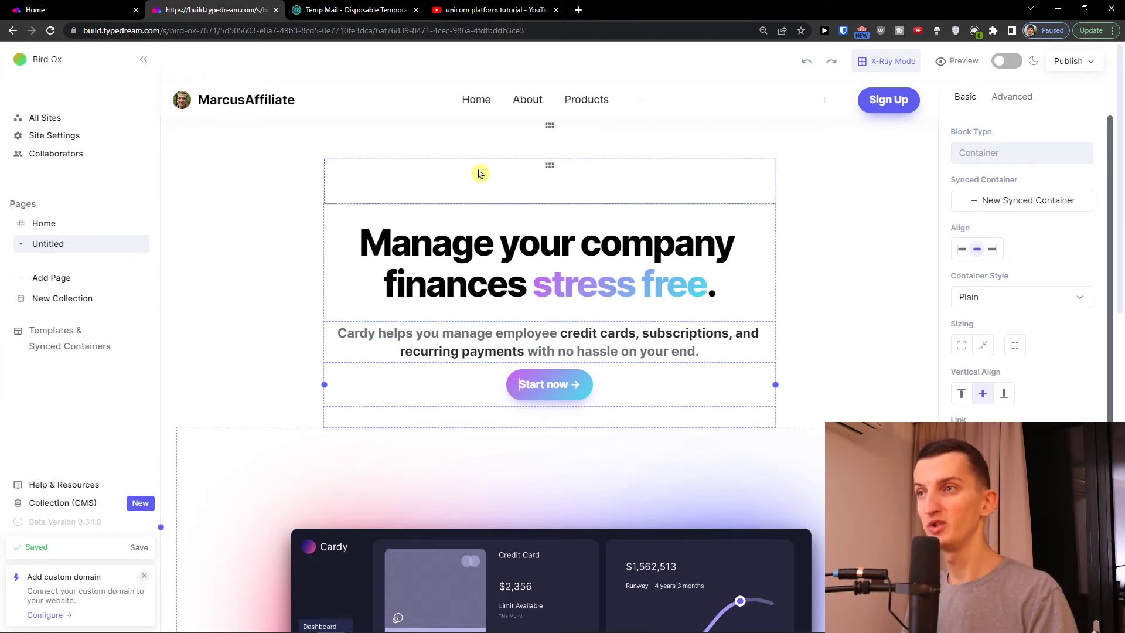
drag(361, 238, 769, 310)
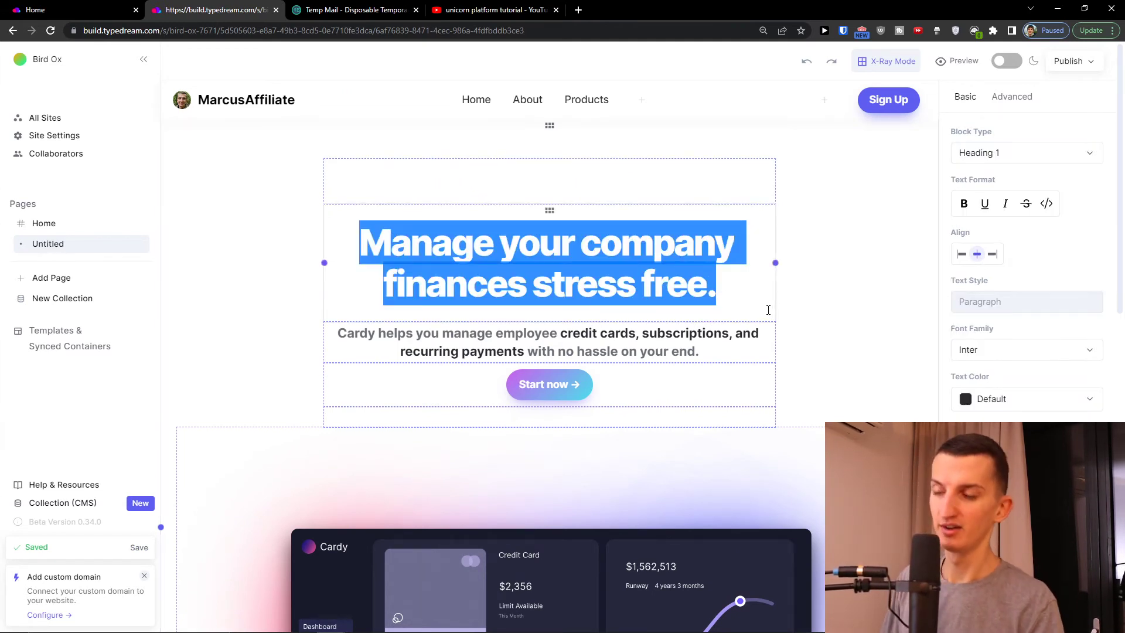
text(Become the best version of yoursl)
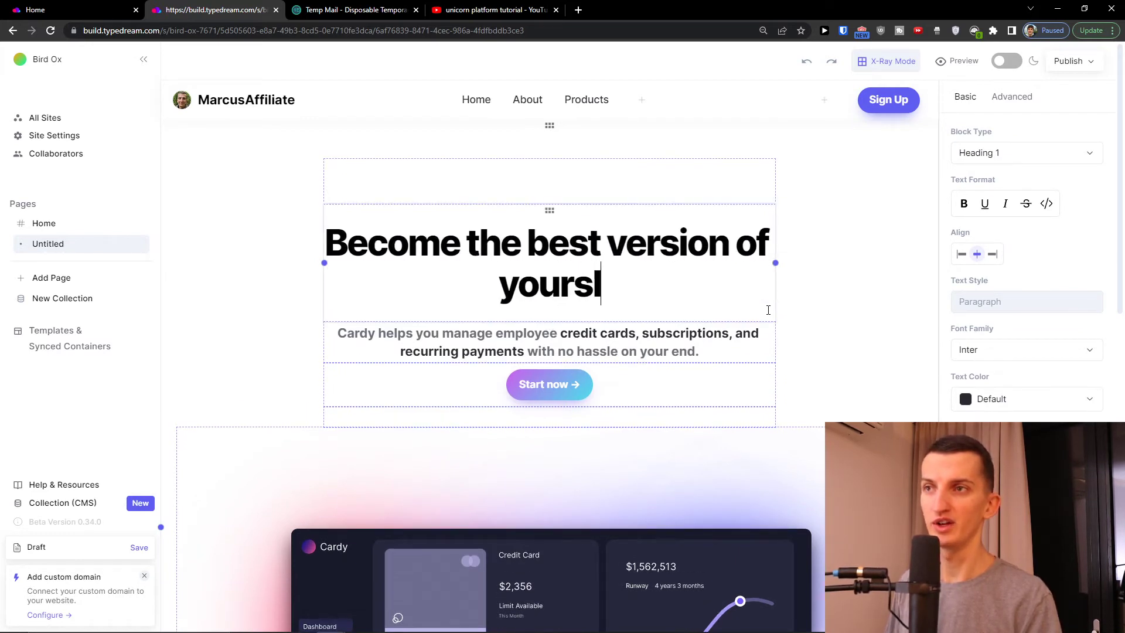
key(BackSpace)
text(el)
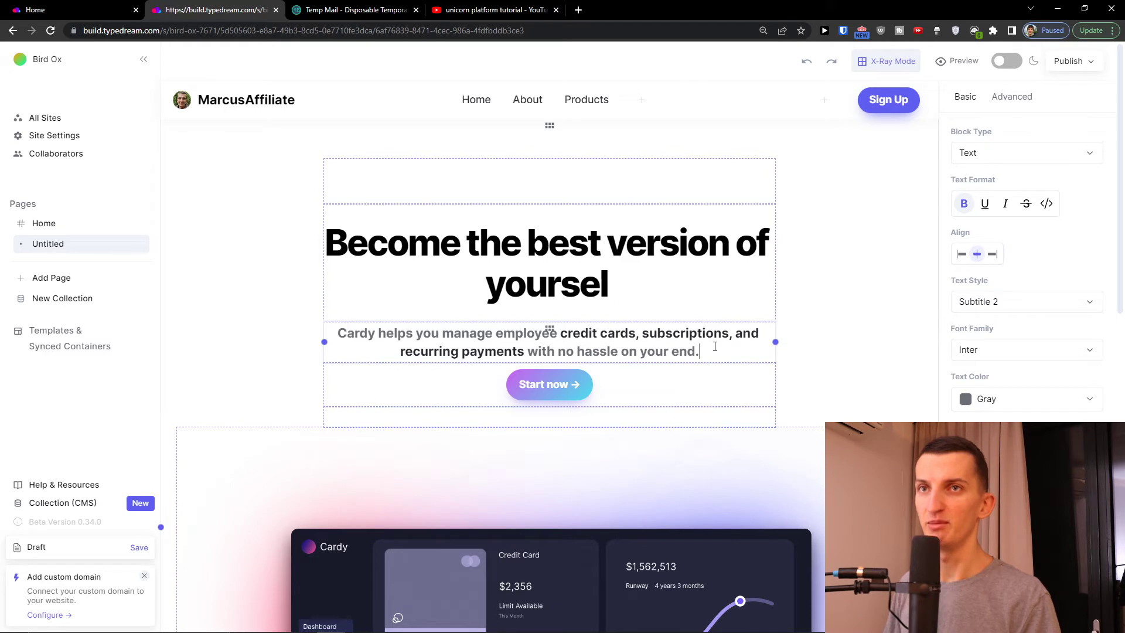
- Look through the block types offered for the hero's subtitle text and close the list without changing it
click(1072, 153)
scroll(1014, 241, down, 1)
scroll(1030, 242, up, 1)
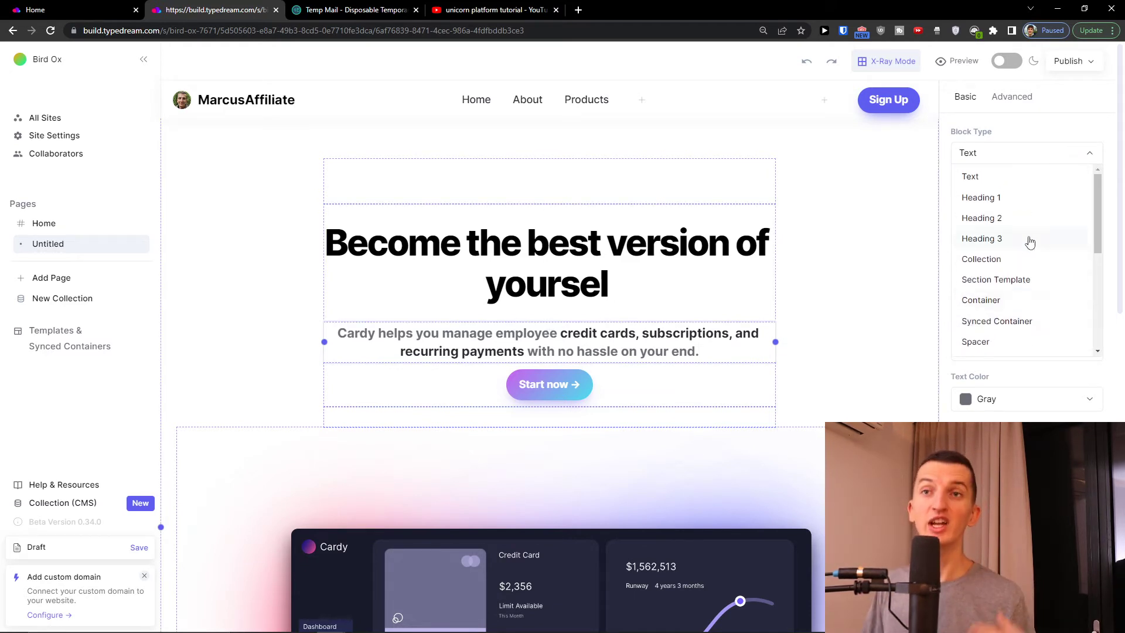
click(1044, 161)
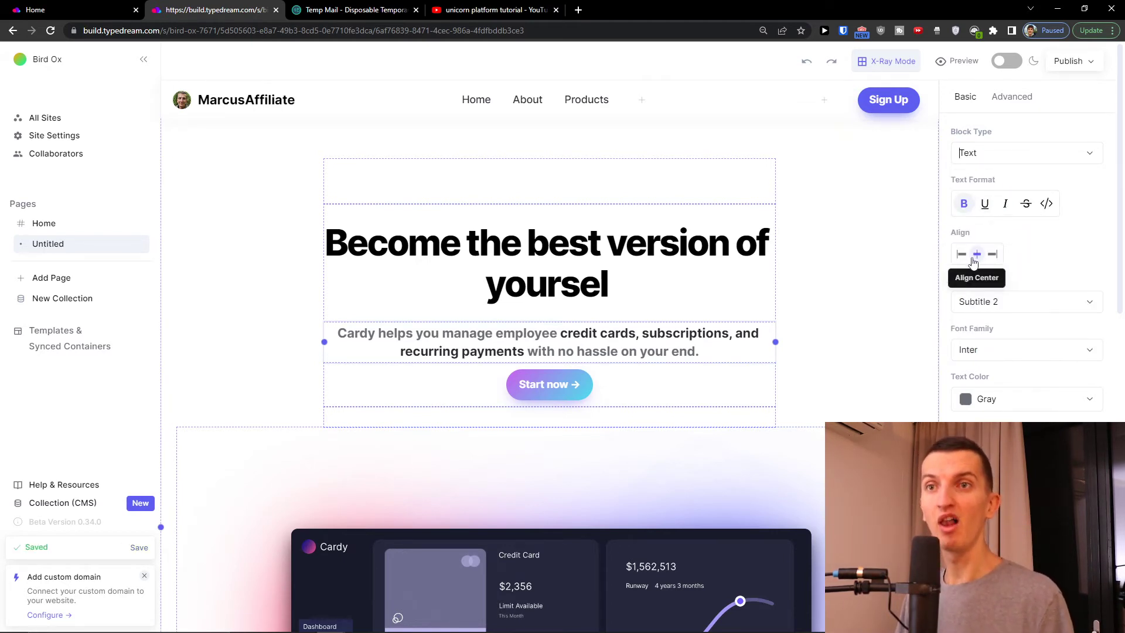
- Select the Cardy dashboard image in the hero section and examine its alignment, replacement, link and alt text settings
scroll(846, 306, down, 5)
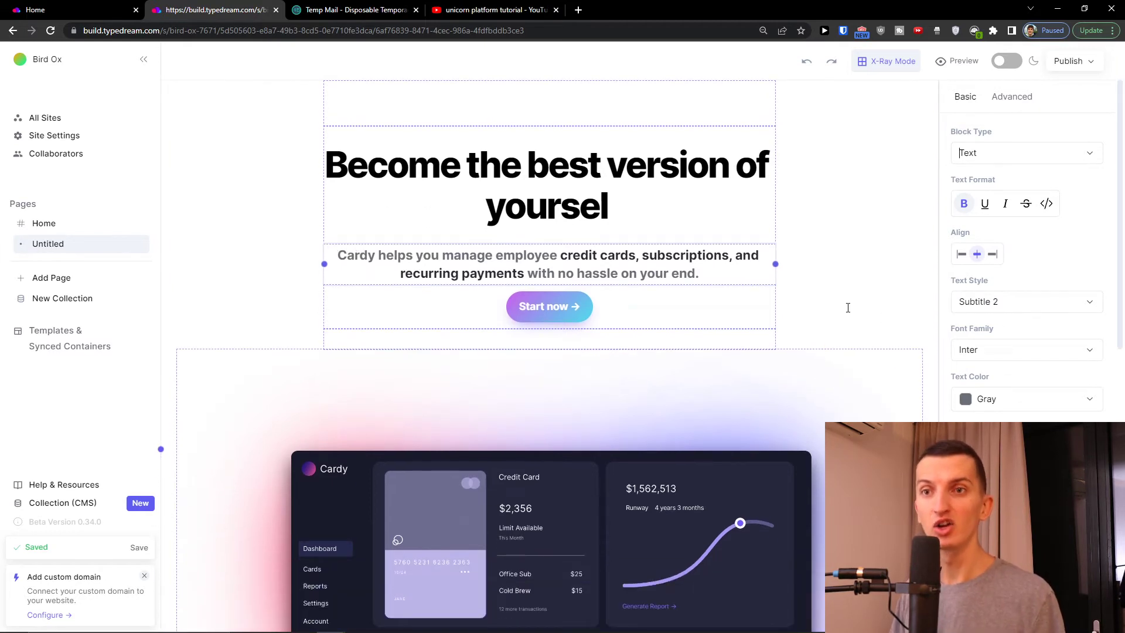
scroll(560, 359, down, 3)
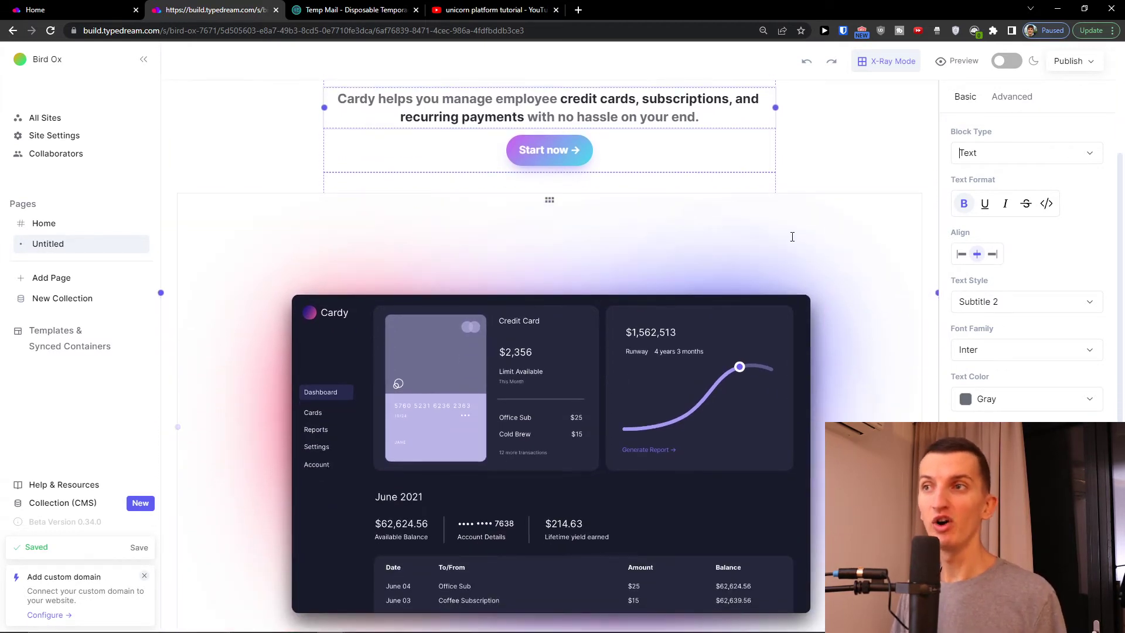
scroll(470, 215, down, 5)
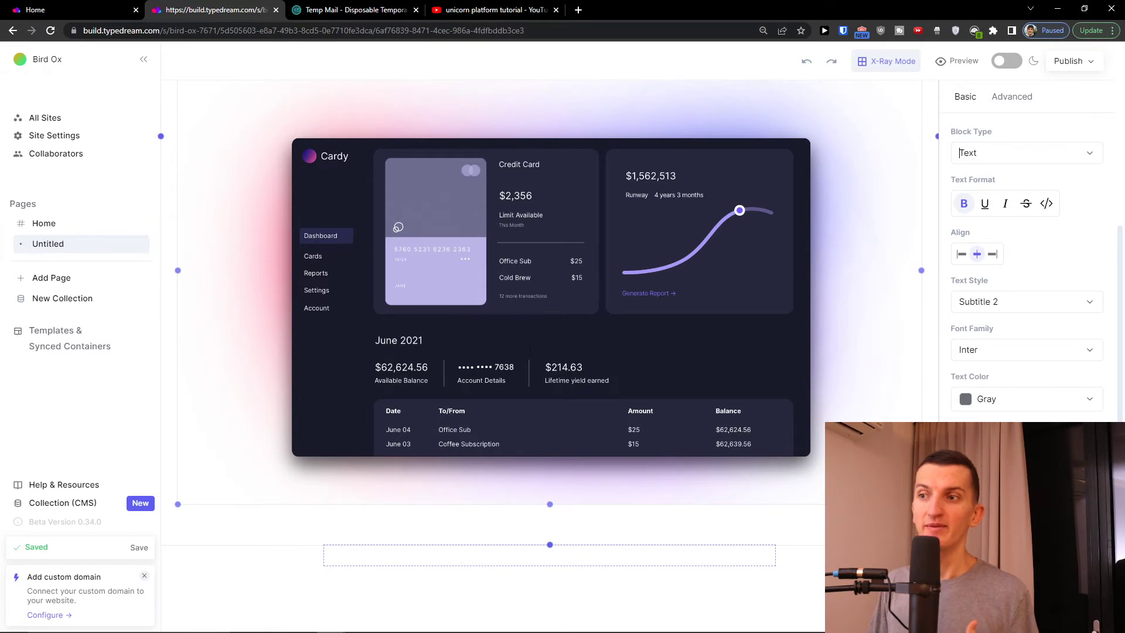
click(470, 368)
scroll(470, 368, up, 10)
scroll(761, 381, down, 7)
scroll(727, 357, up, 2)
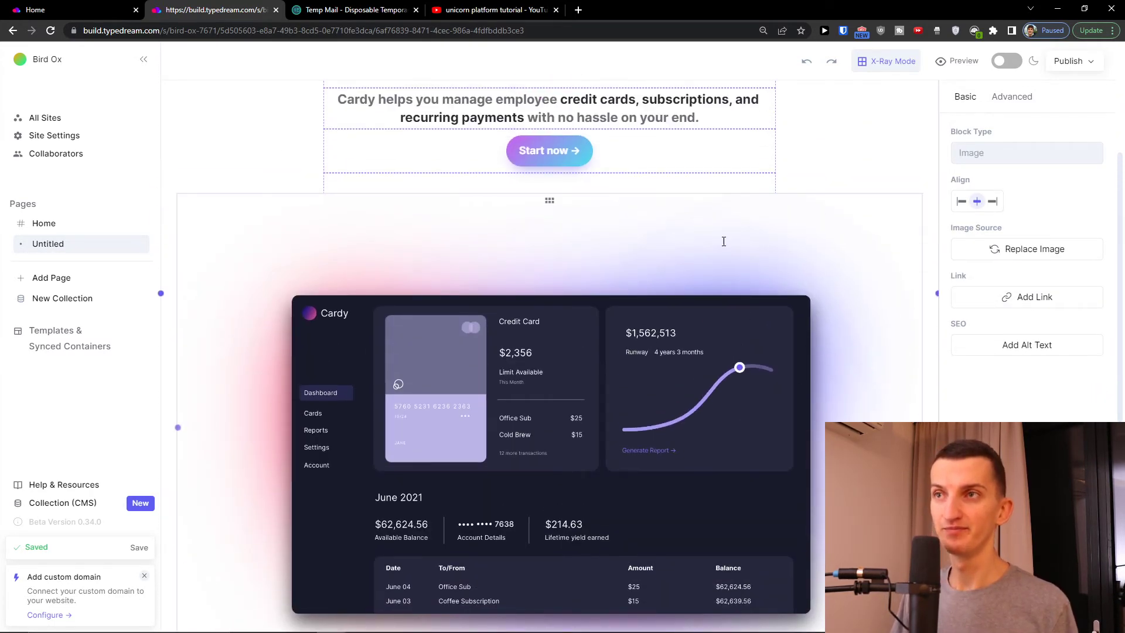
click(1005, 249)
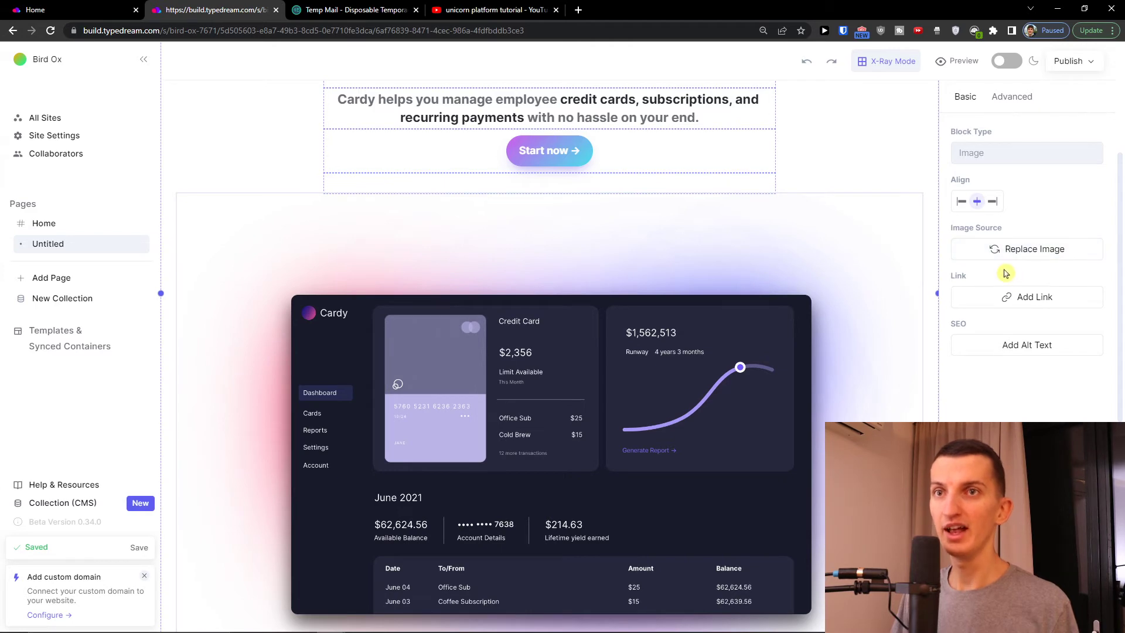
scroll(743, 181, up, 4)
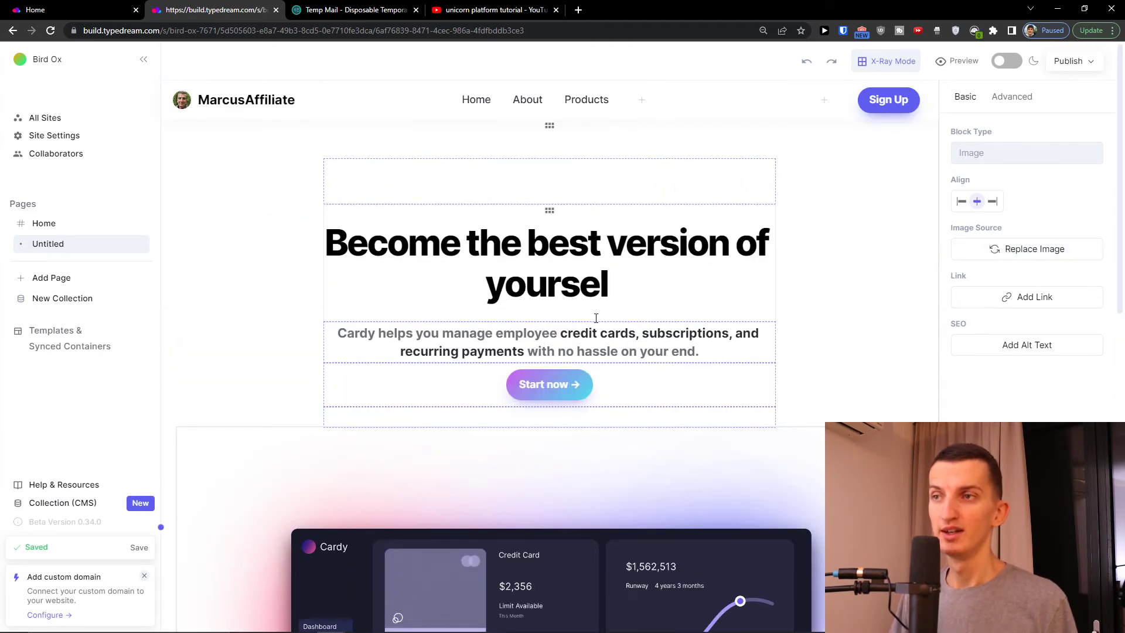
- Select the "Start now" button and examine its text format, font, link, icon and background color settings
click(541, 390)
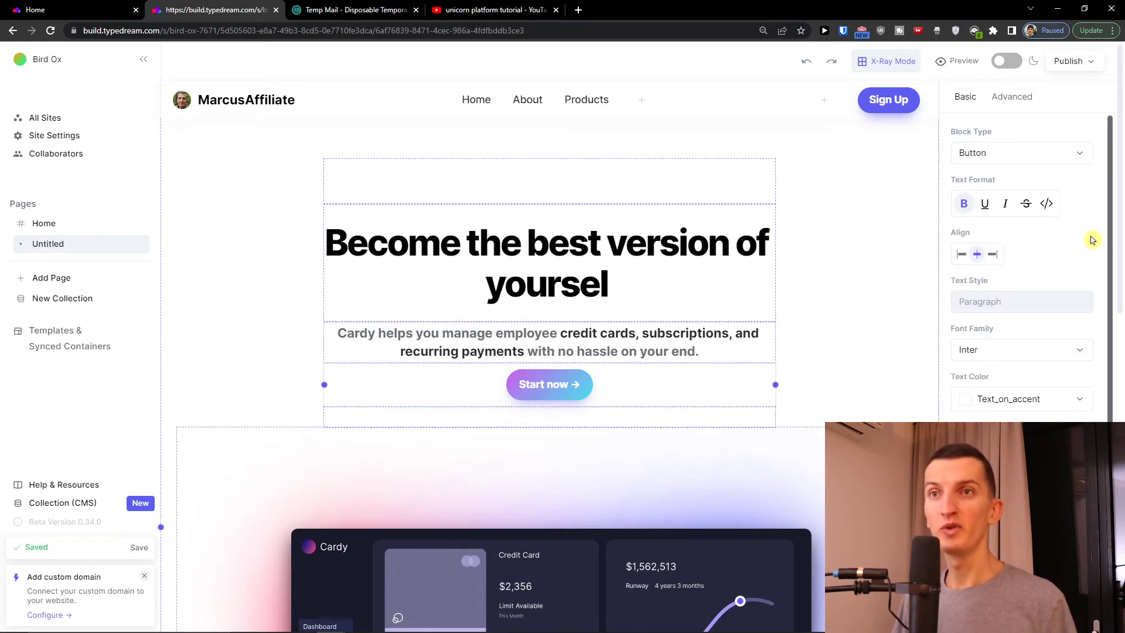
scroll(1099, 296, down, 2)
scroll(1100, 297, down, 1)
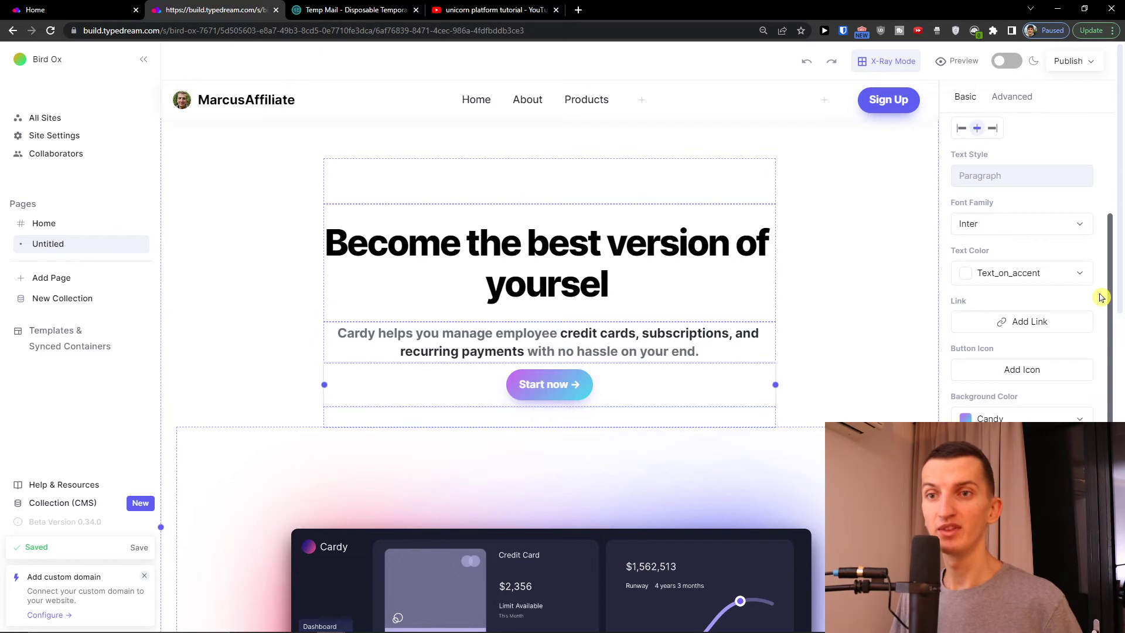
scroll(1097, 298, up, 3)
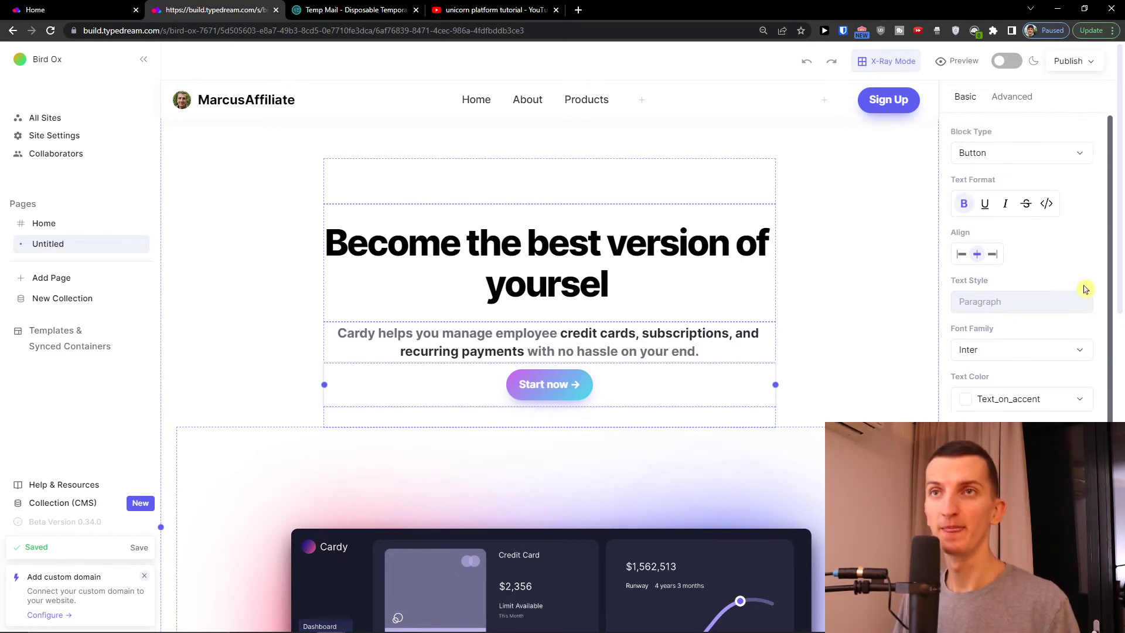
scroll(1080, 285, down, 2)
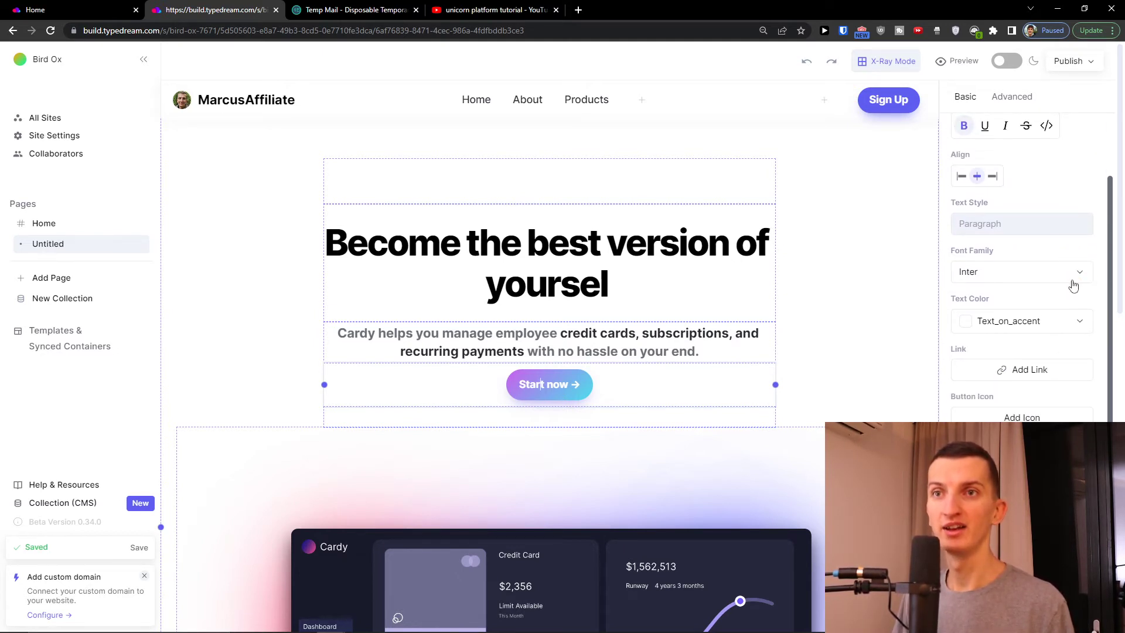
scroll(1074, 286, down, 1)
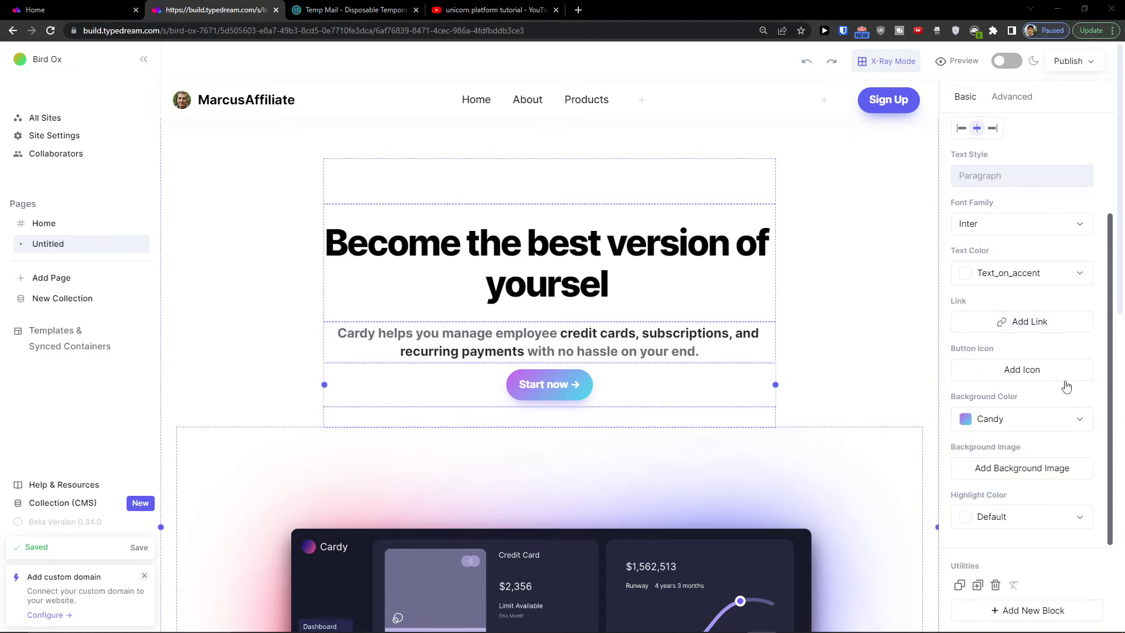
- Delete the empty text line below the hero section
scroll(698, 306, down, 8)
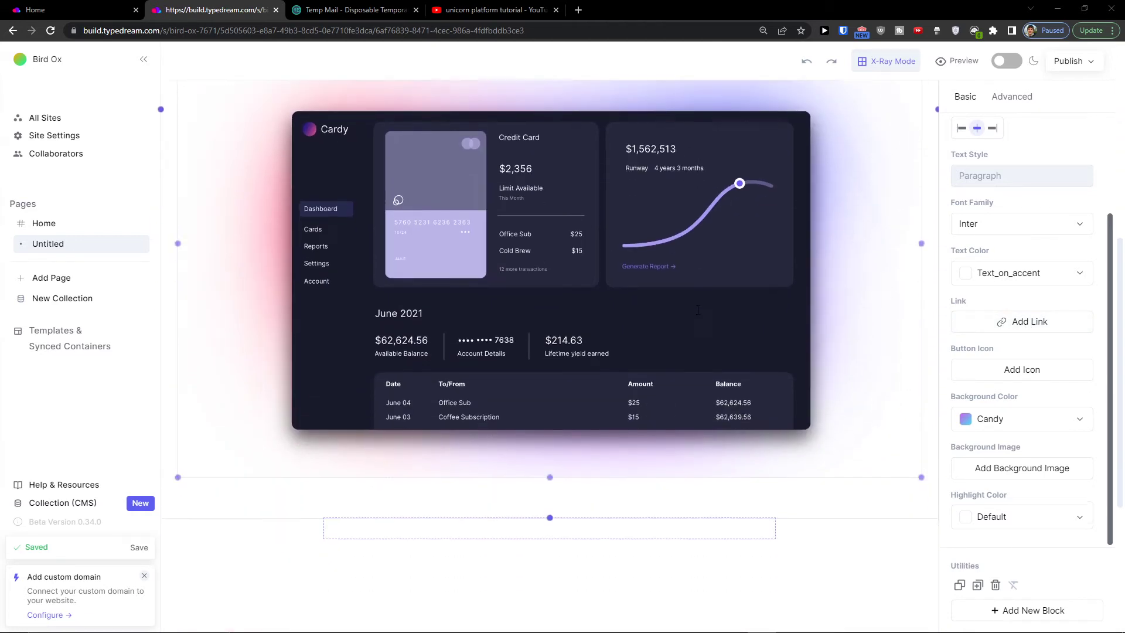
click(550, 477)
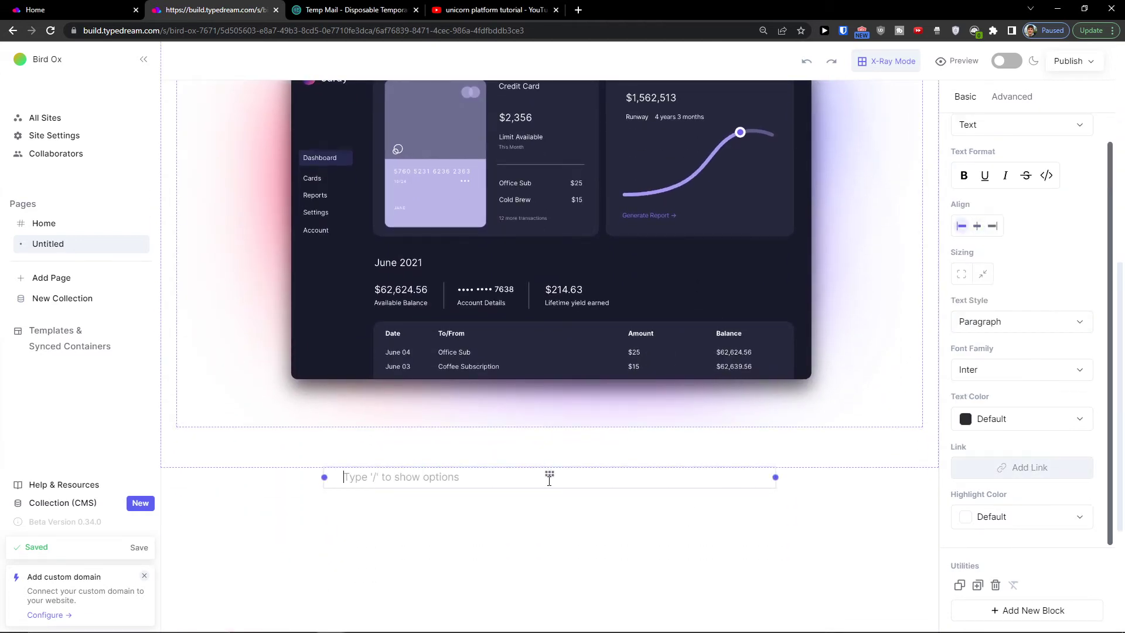
text(/)
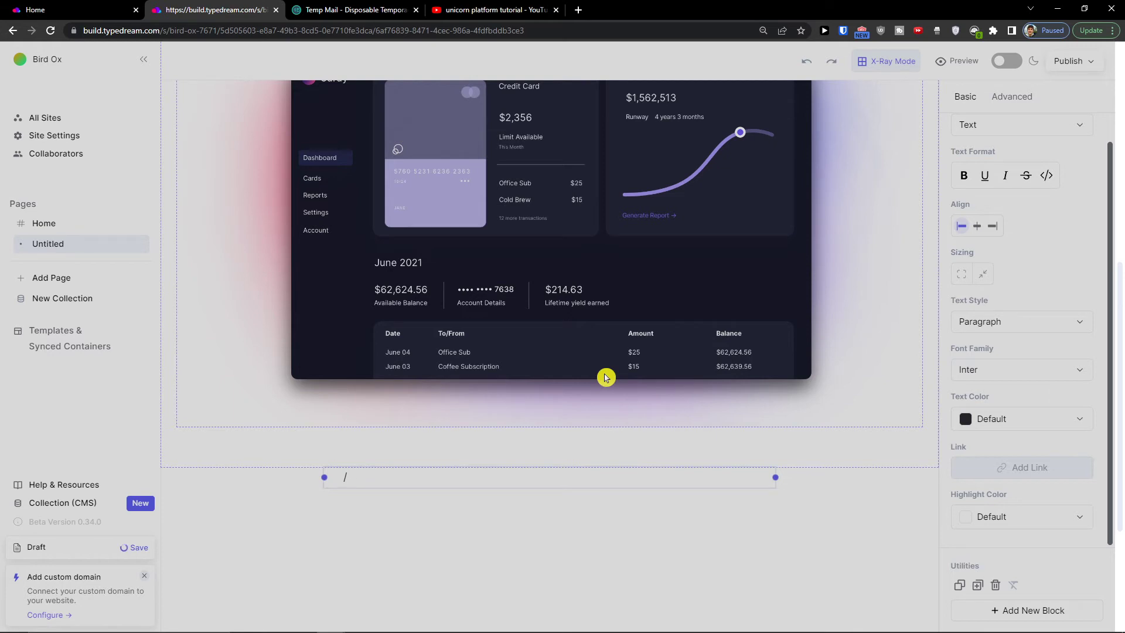
key(ctrl+minus)
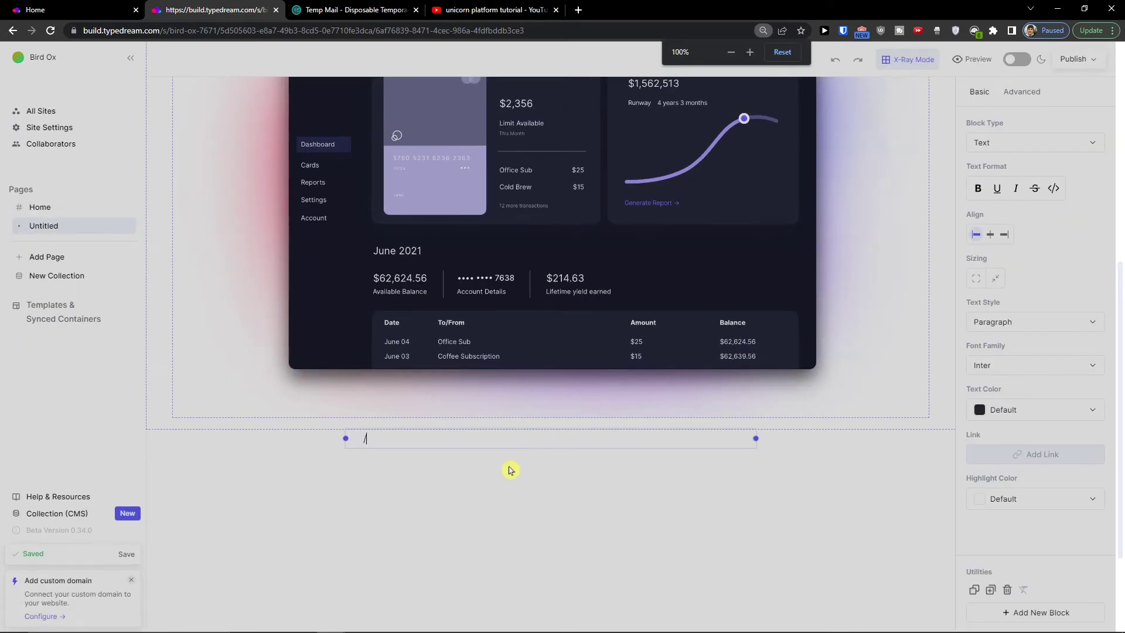
key(BackSpace)
key(BackSpace)
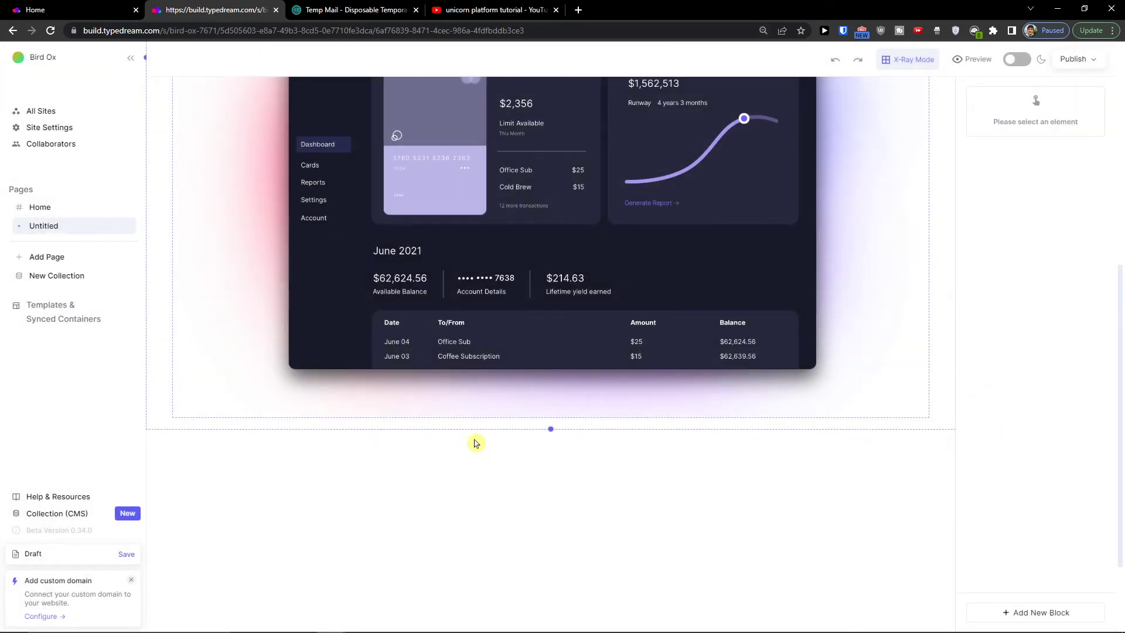
- Select the hero section's container and look over the page from the navbar down to its end
click(926, 409)
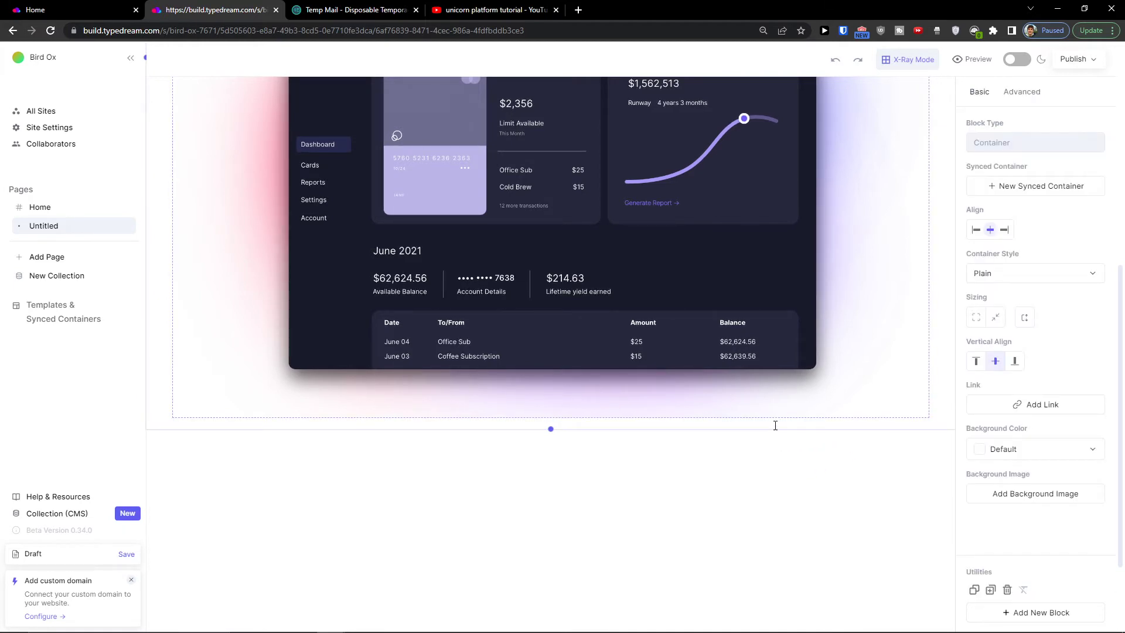
scroll(943, 373, up, 7)
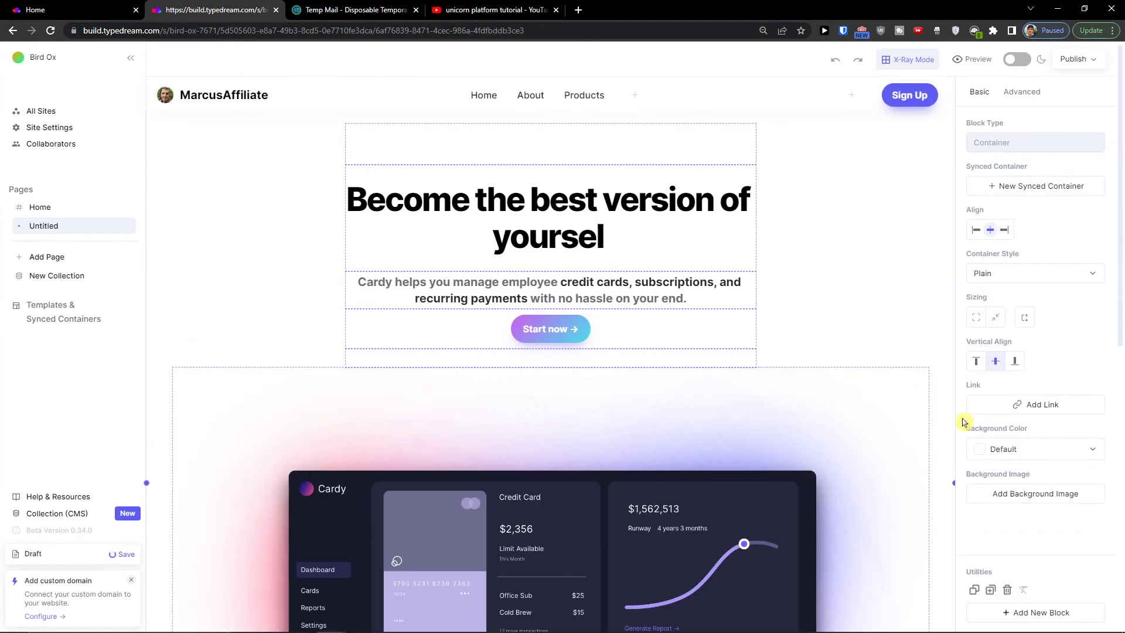
scroll(909, 390, down, 9)
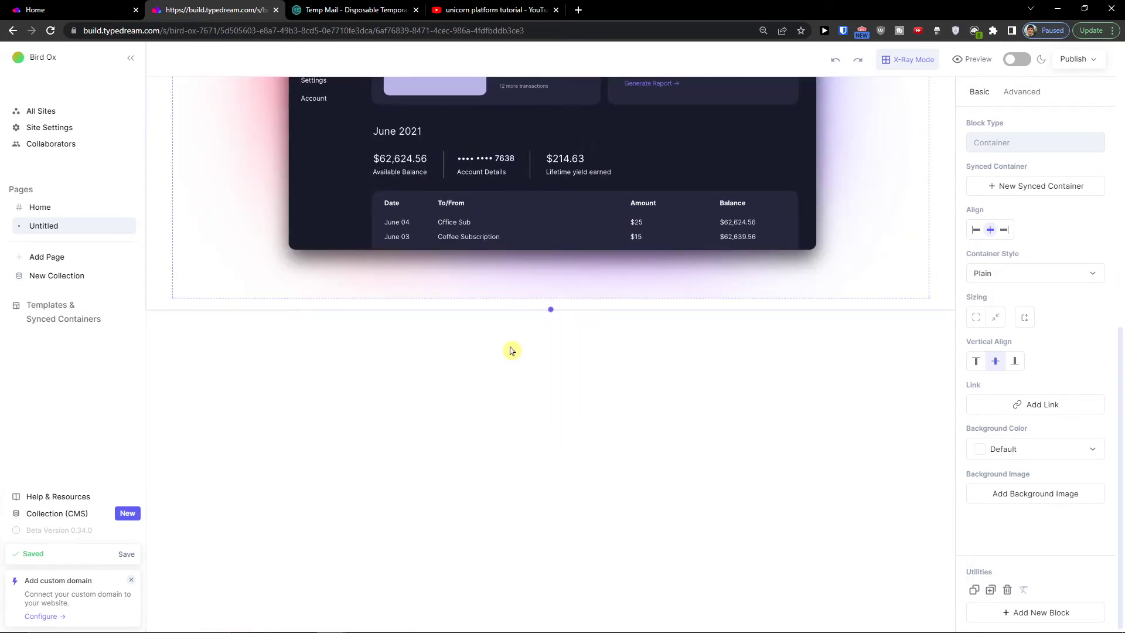
- Open the new collection setup, close it without connecting data, and select the hero's dashboard image
click(86, 278)
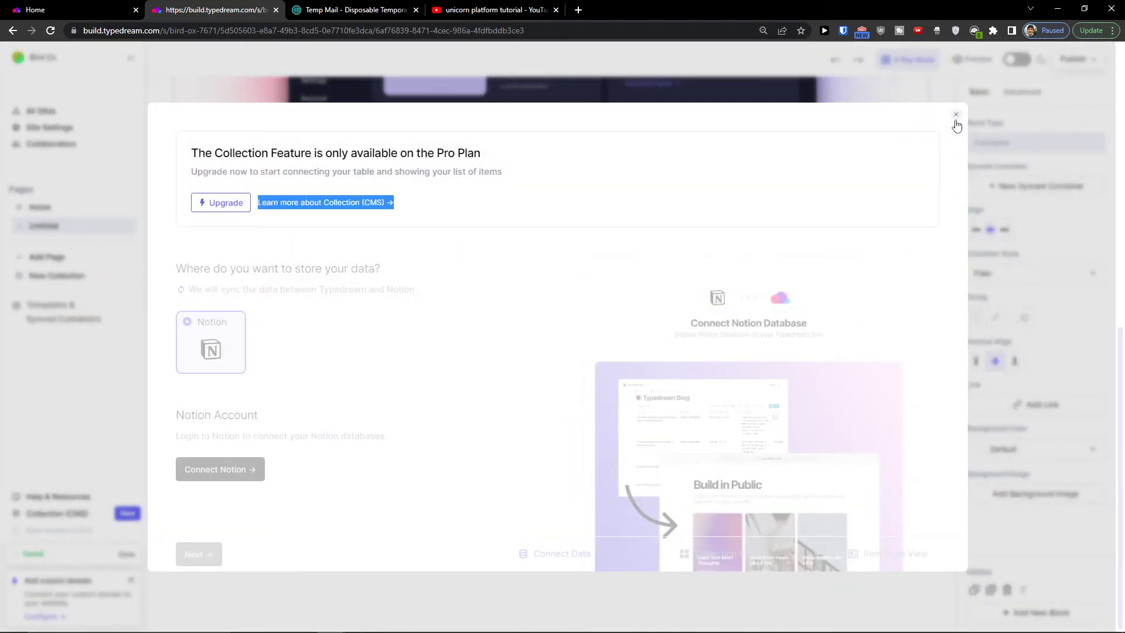
click(956, 115)
scroll(615, 352, up, 1)
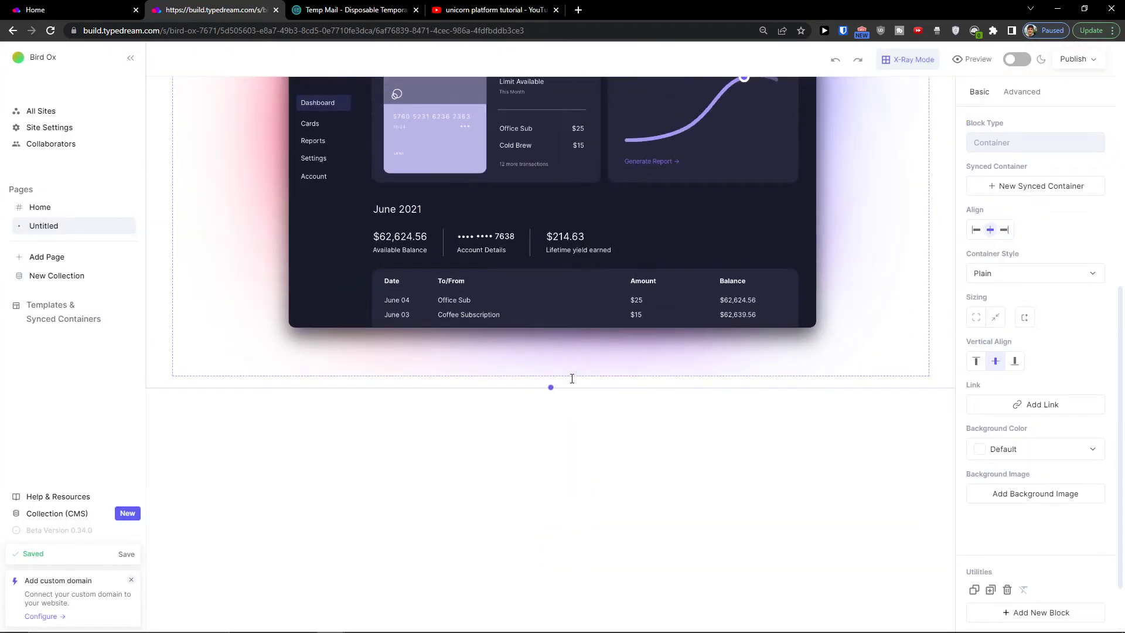
click(650, 345)
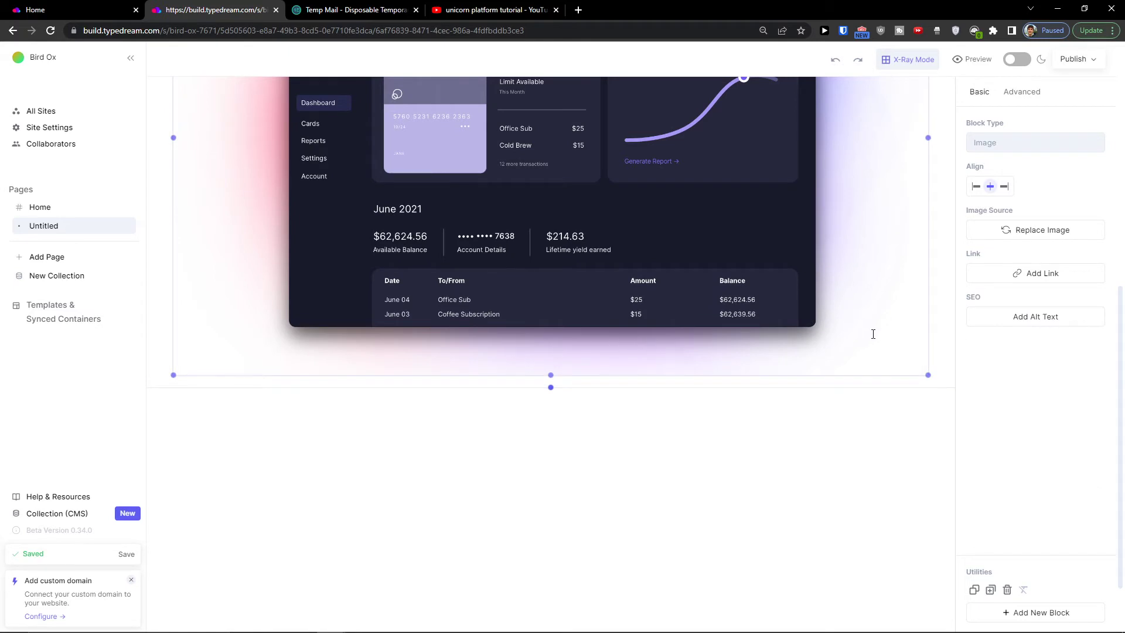
- Add an empty text block below the hero section's dashboard image
click(921, 343)
click(928, 343)
click(1052, 615)
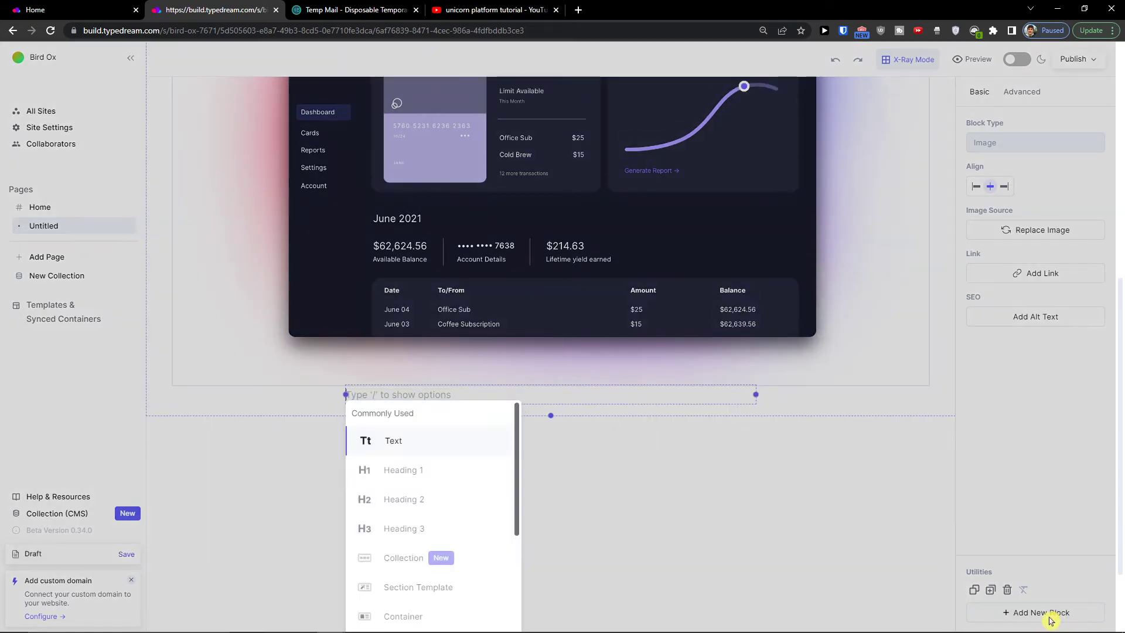
click(707, 538)
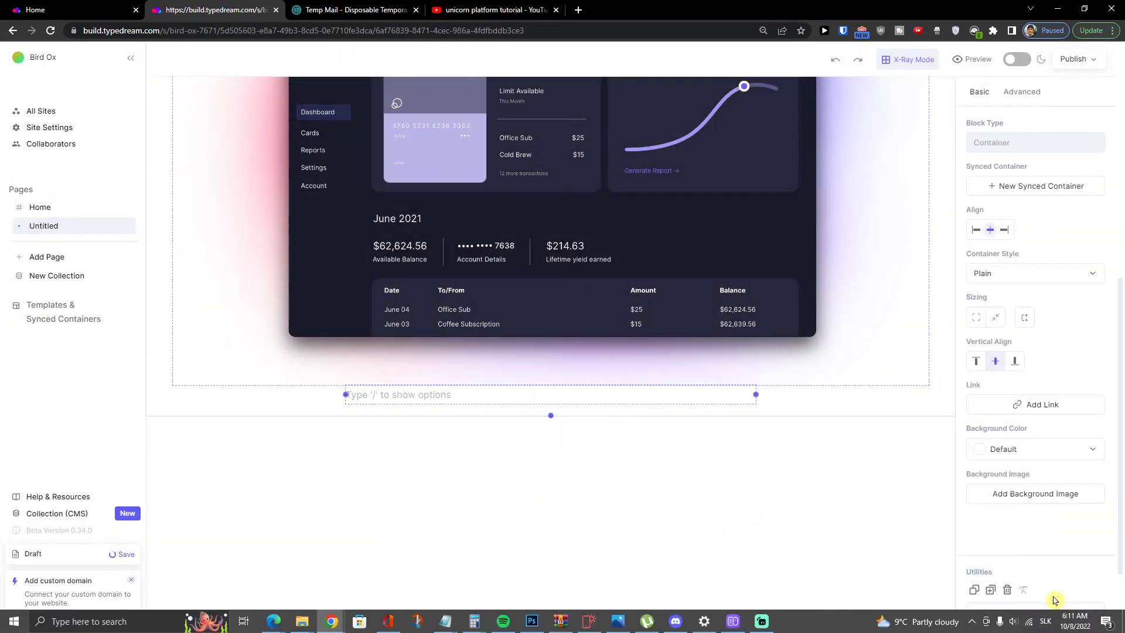
scroll(1034, 591, down, 1)
scroll(511, 297, up, 1)
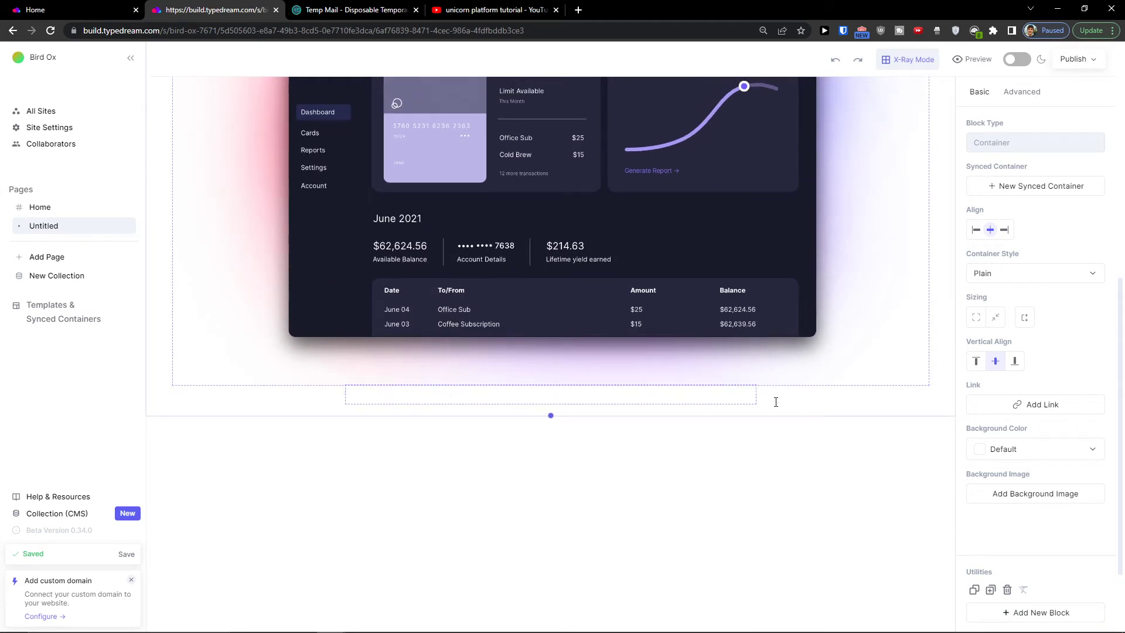
scroll(776, 402, up, 1)
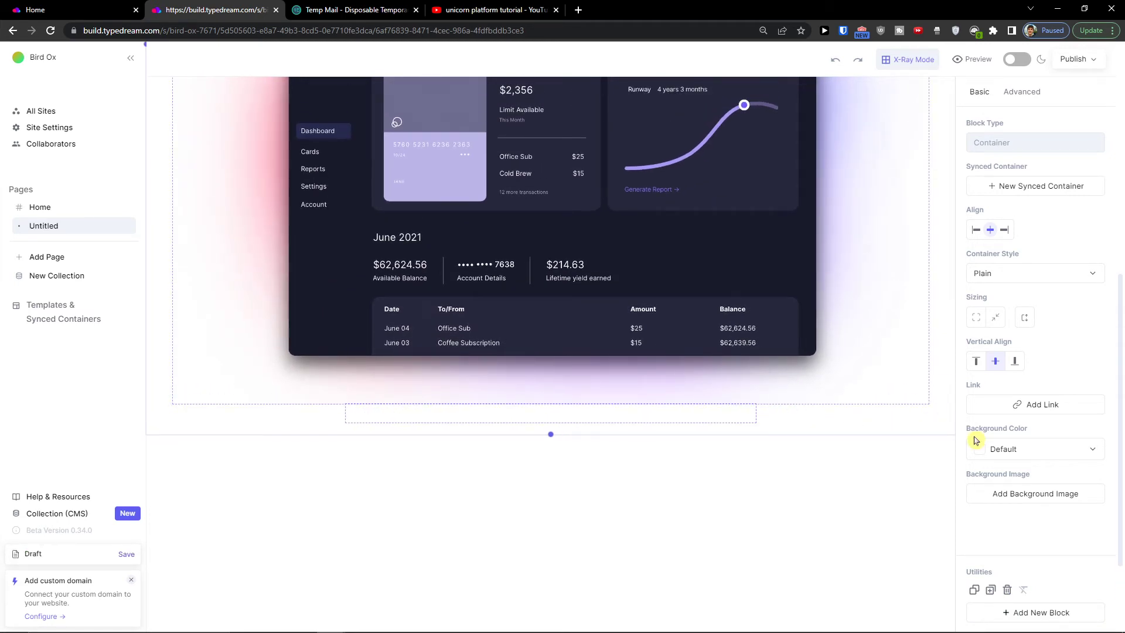
- Add a Section Template block at the end of the page and bring up its template choices
scroll(974, 439, down, 1)
click(1043, 613)
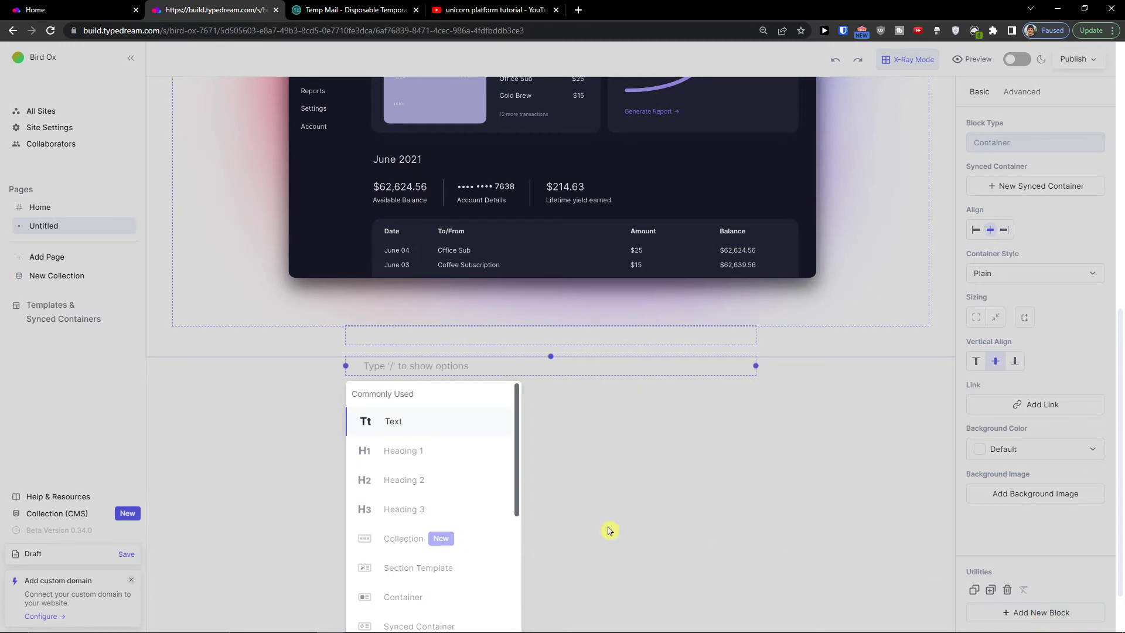
scroll(375, 456, down, 1)
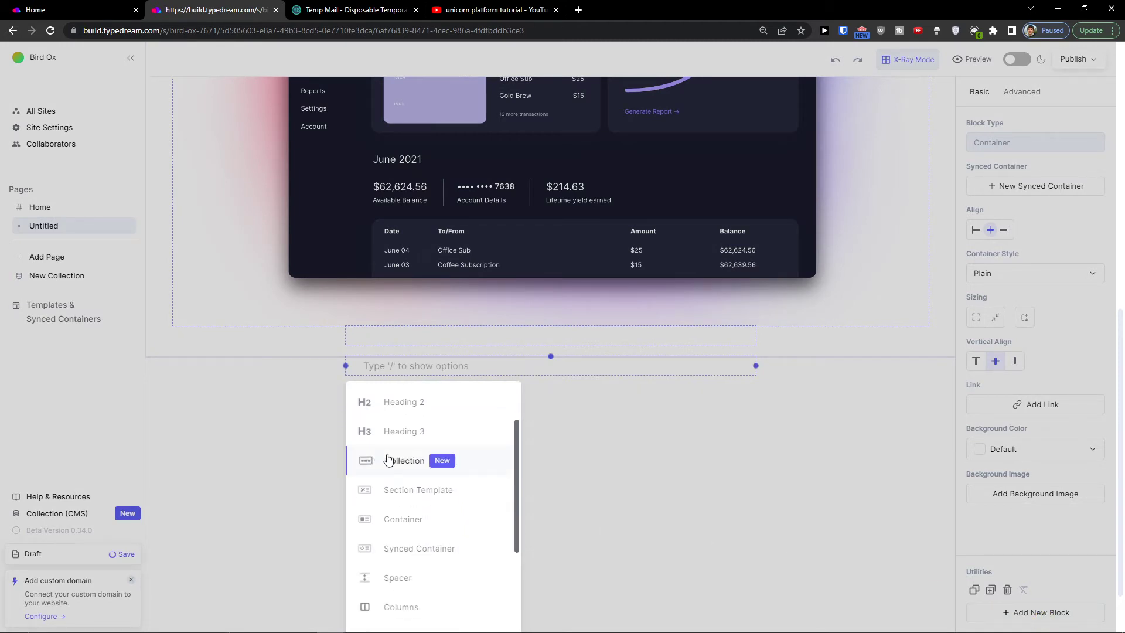
key(ctrl+minus)
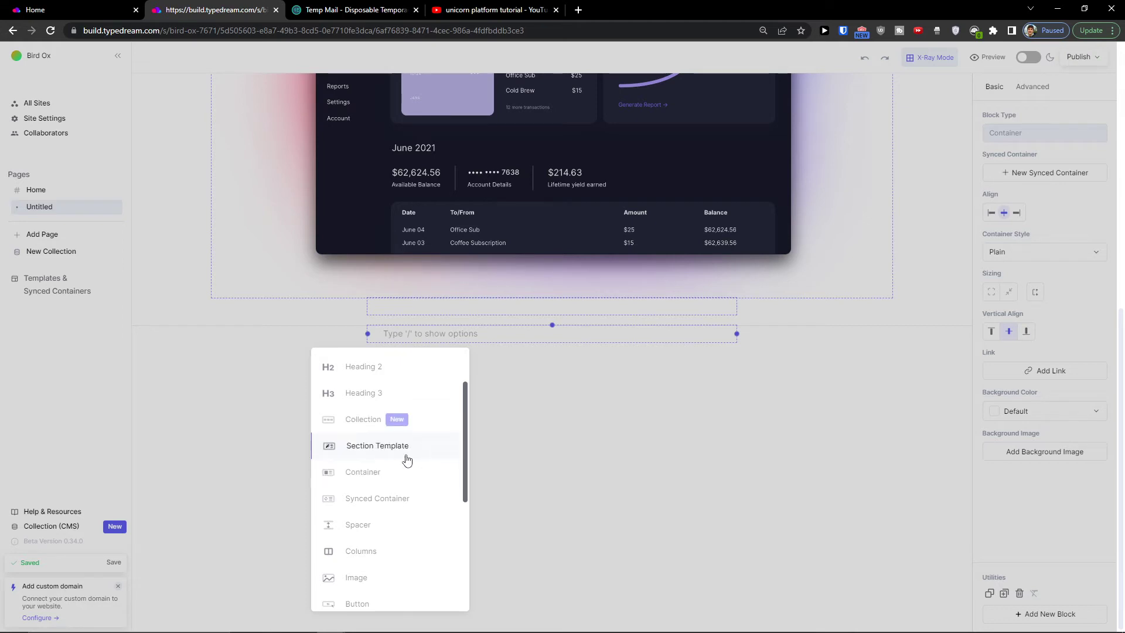
click(377, 447)
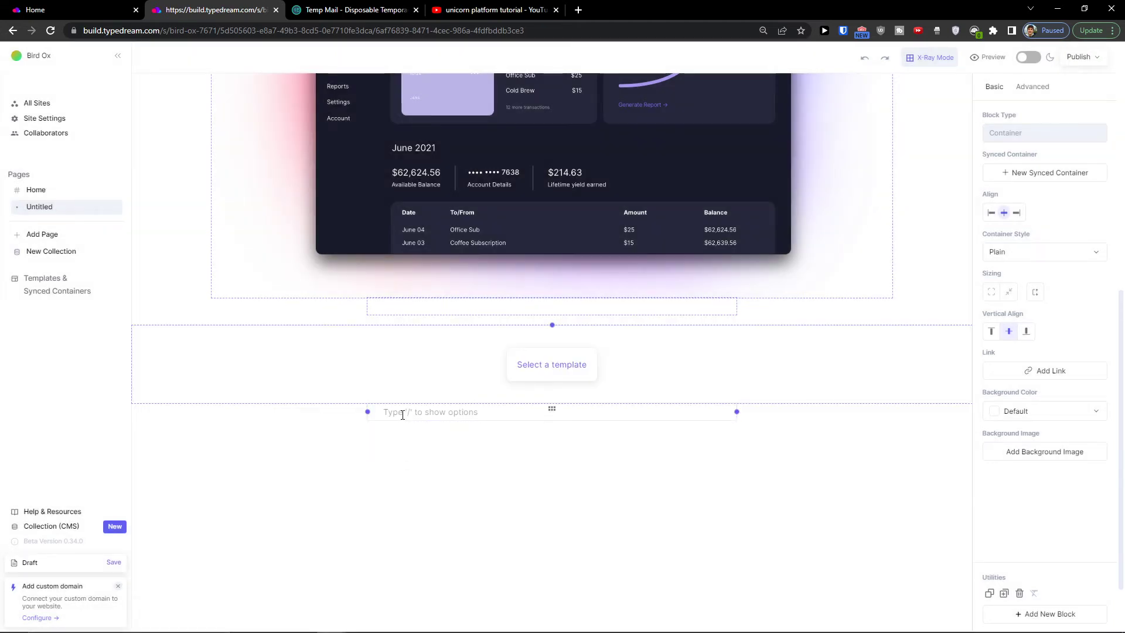
click(539, 375)
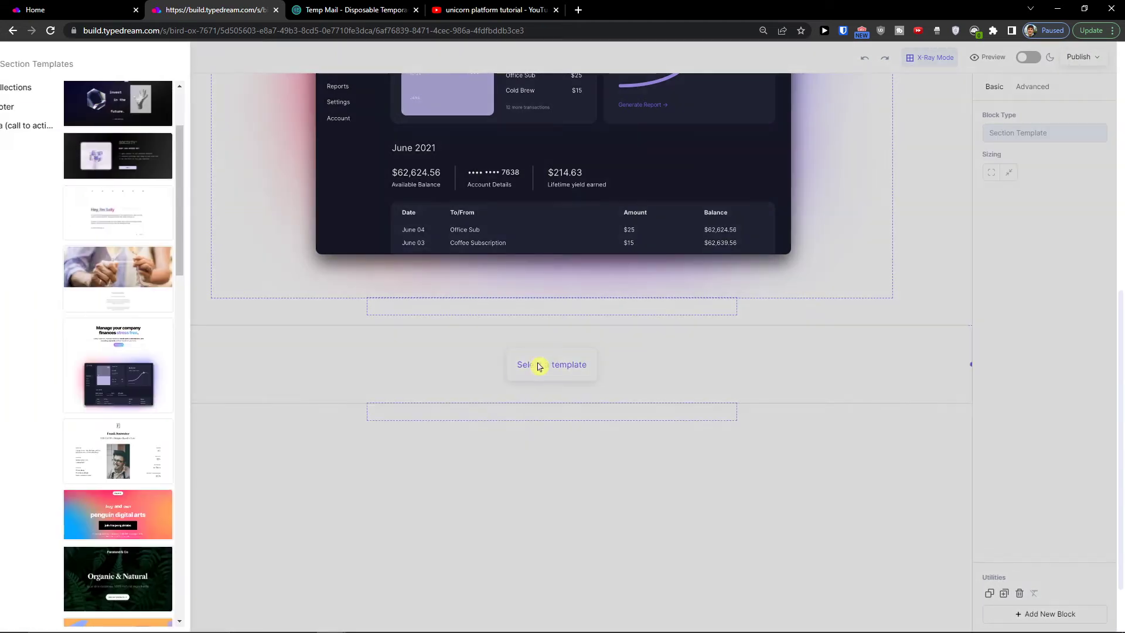
- Browse the Features and Clients section templates and preview several of them on the page
scroll(47, 112, up, 2)
scroll(52, 105, up, 2)
click(51, 116)
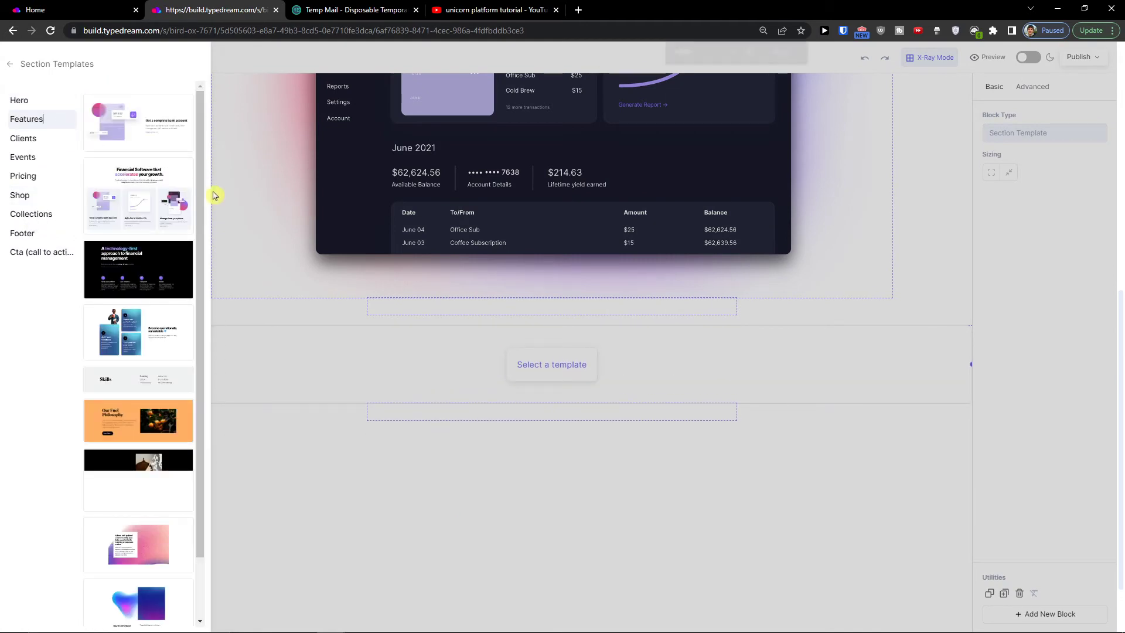
key(ctrl+plus)
key(ctrl+plus)
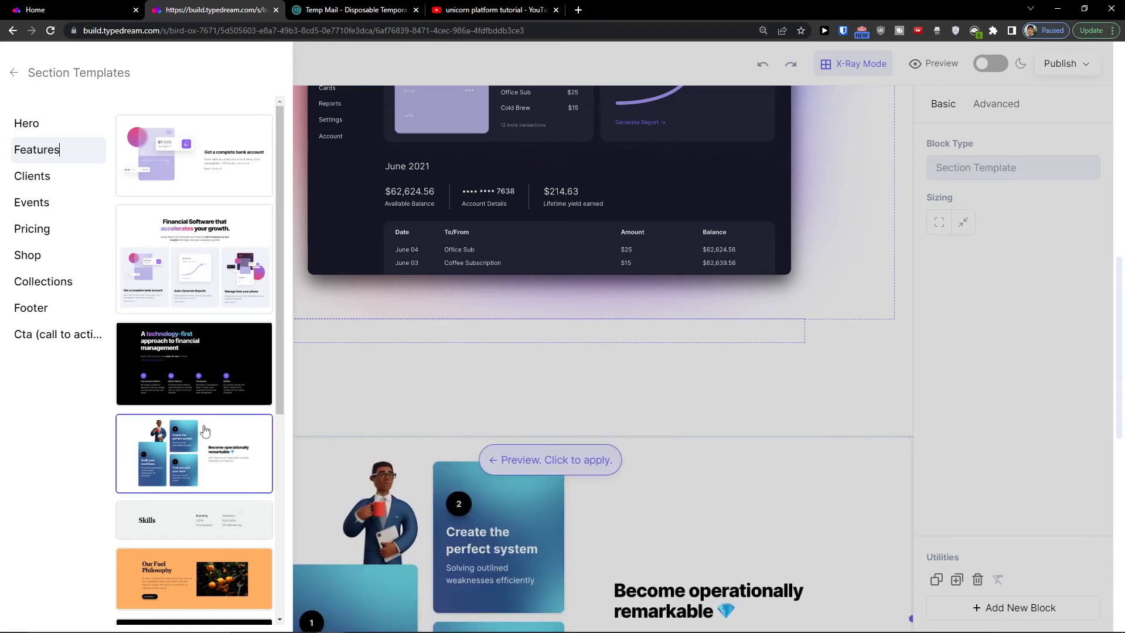
scroll(204, 434, down, 1)
scroll(201, 495, down, 4)
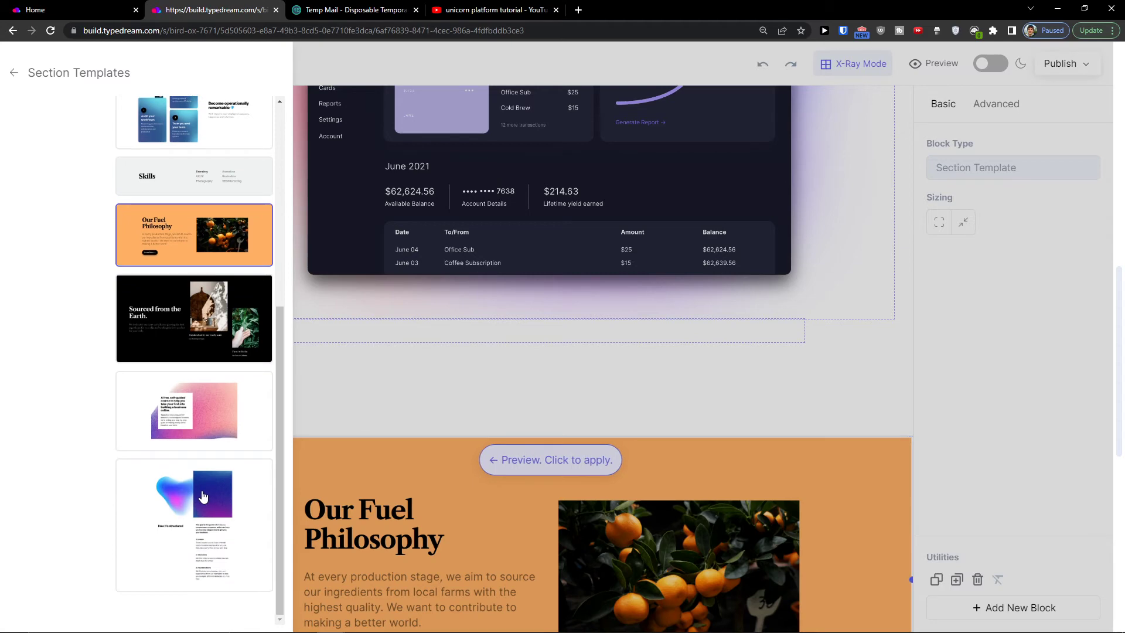
scroll(124, 302, up, 5)
click(32, 176)
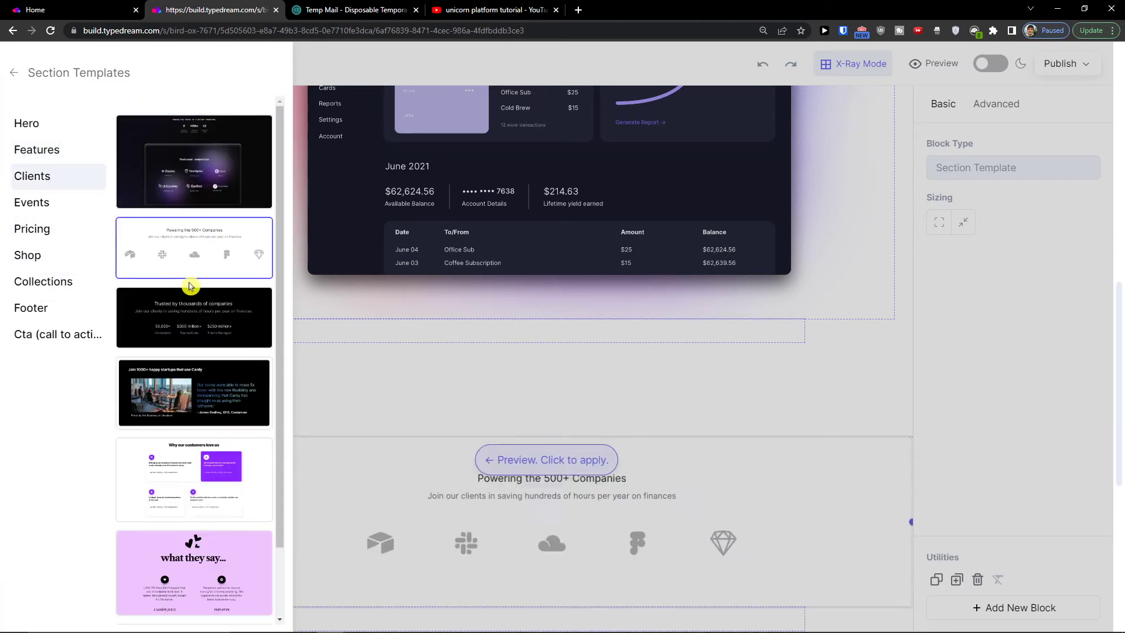
scroll(195, 375, down, 2)
scroll(117, 264, up, 2)
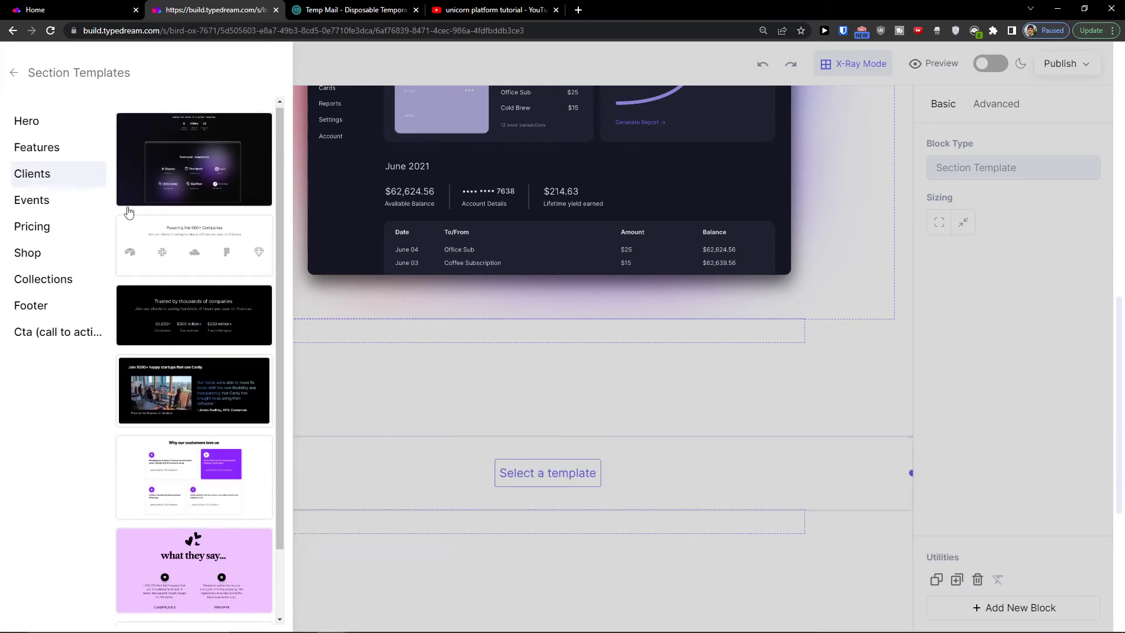
- Look through the Events, Pricing and Shop section templates
click(79, 201)
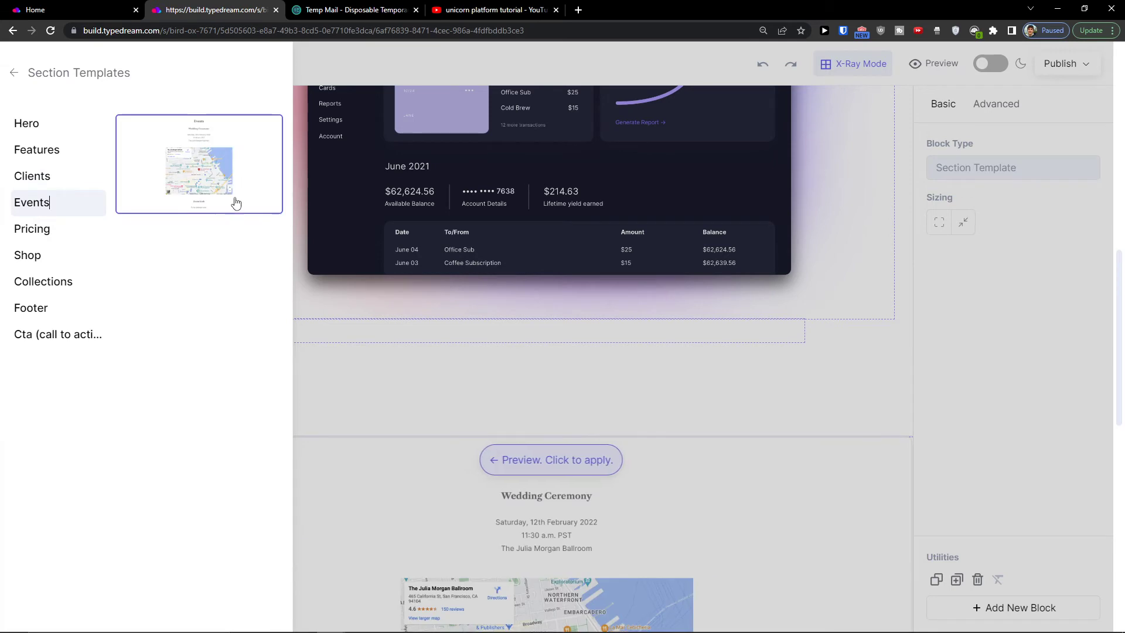
click(83, 228)
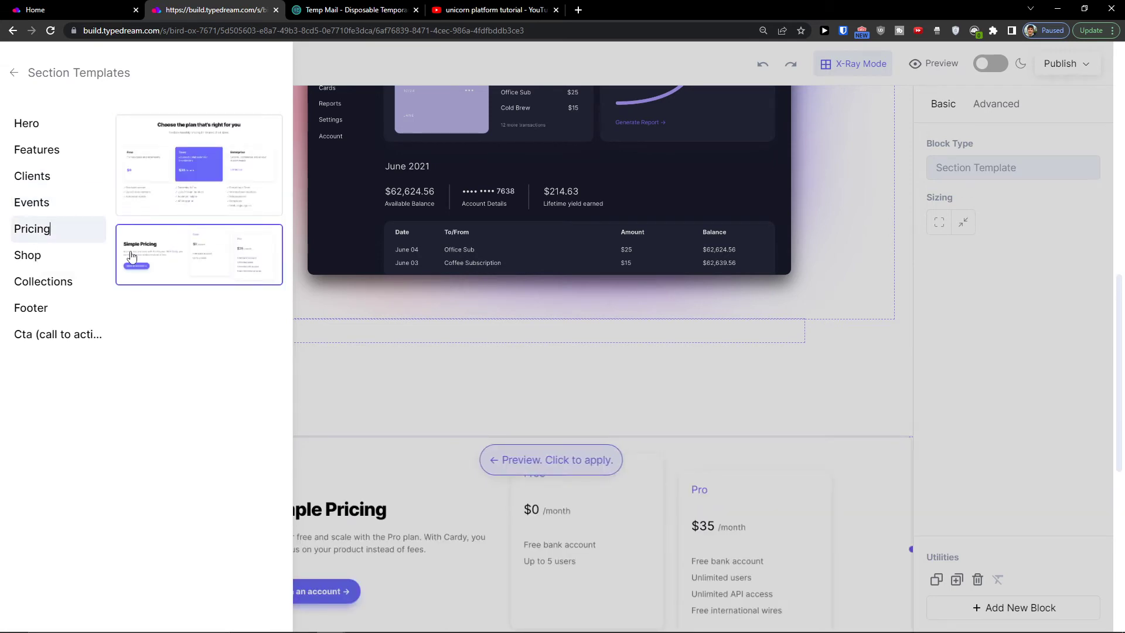
click(36, 255)
scroll(182, 360, down, 3)
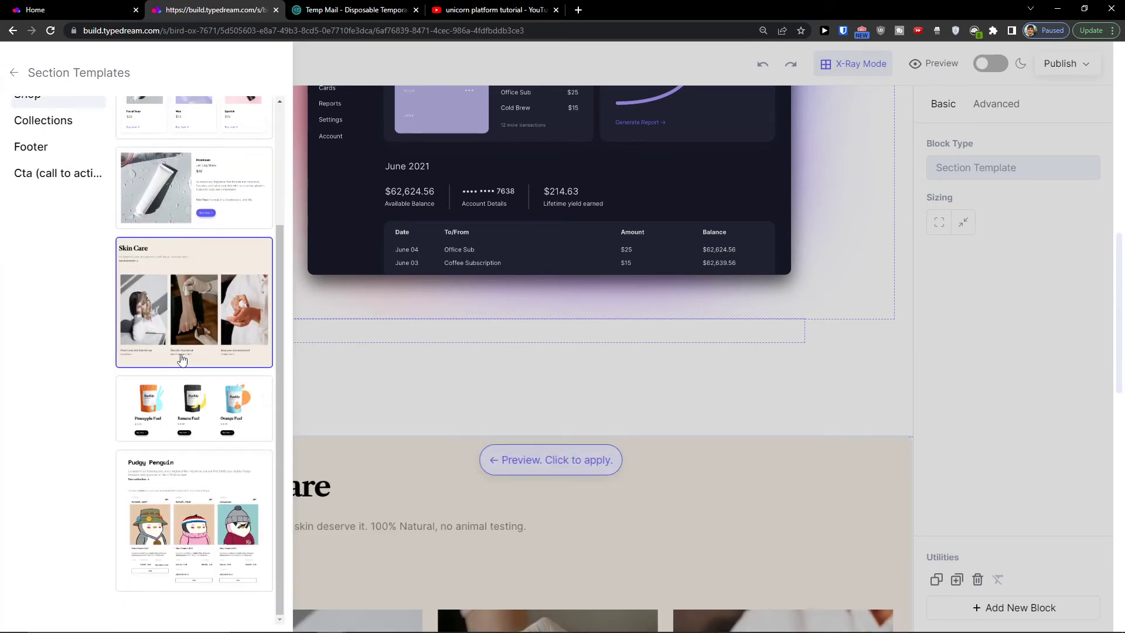
scroll(181, 359, up, 5)
- Examine the Collections, Footer and Cta (call to action) section templates
click(88, 283)
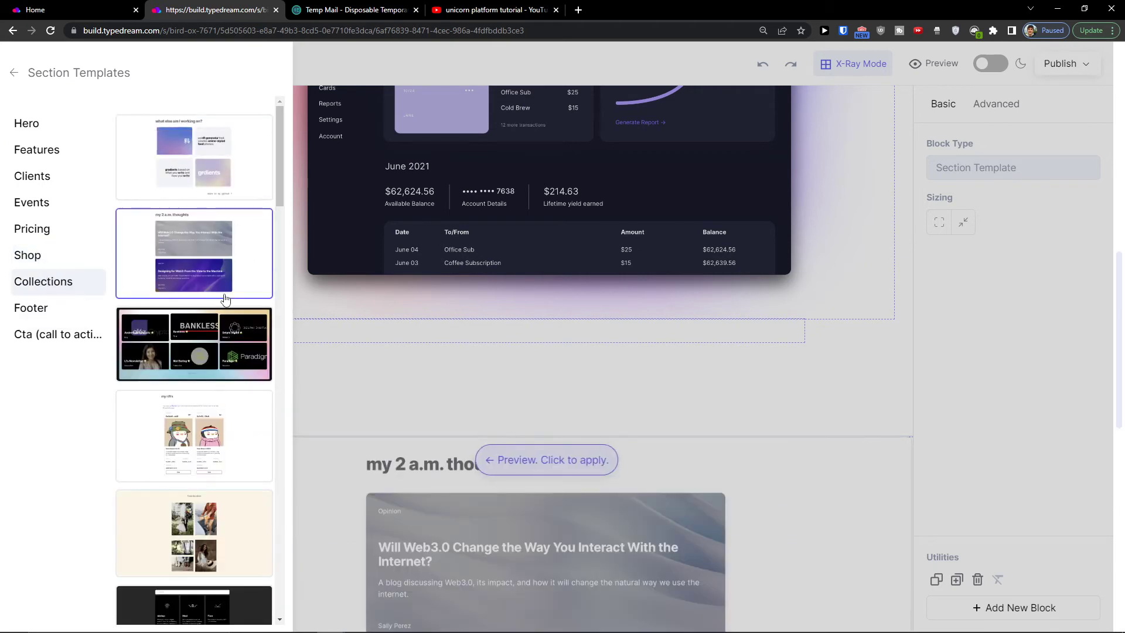
scroll(211, 351, down, 6)
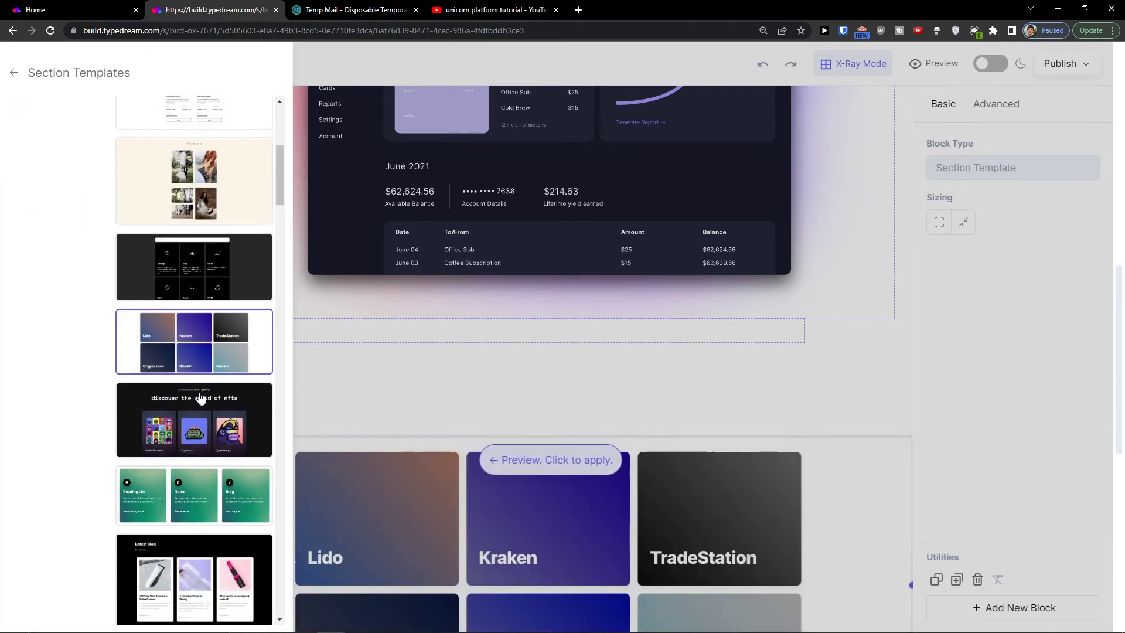
scroll(199, 398, down, 5)
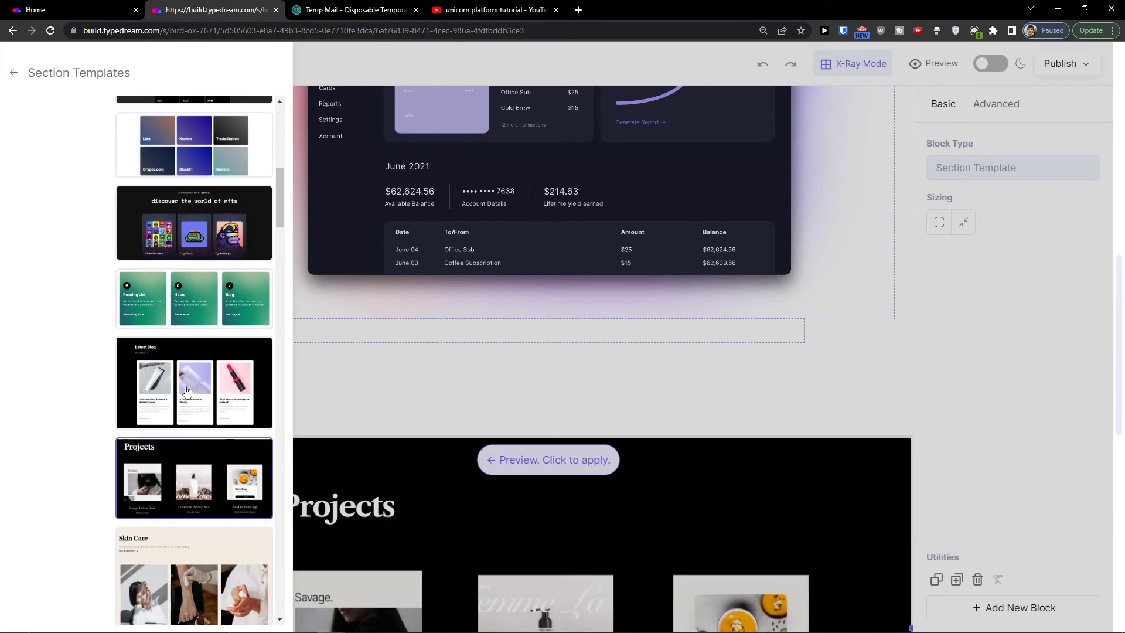
scroll(186, 392, up, 10)
click(23, 313)
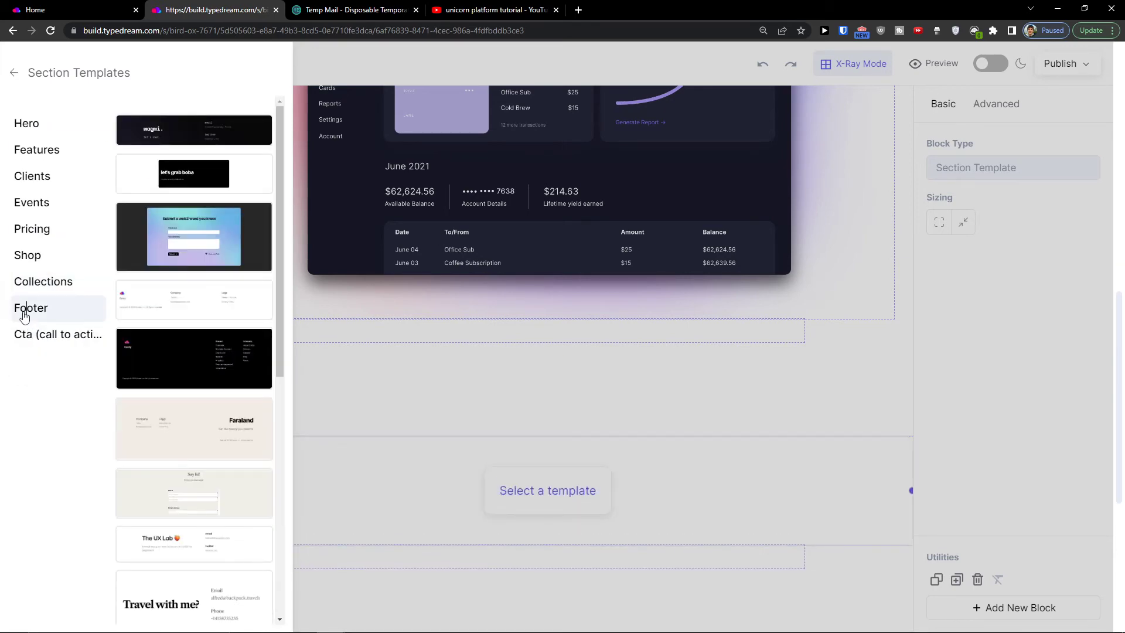
scroll(196, 272, down, 4)
scroll(88, 293, up, 4)
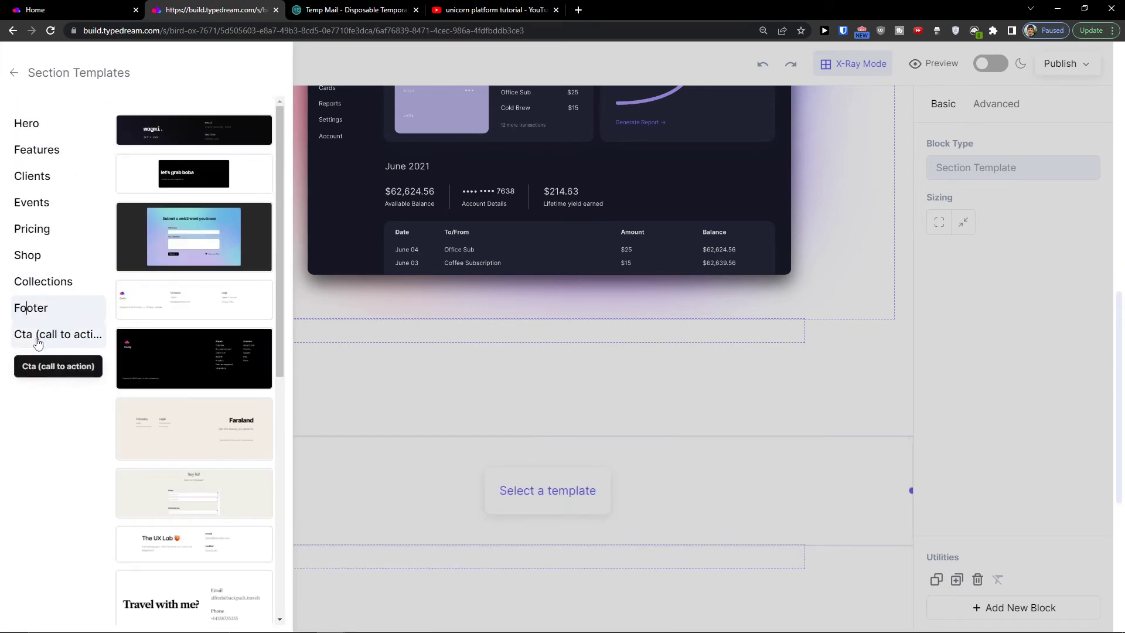
click(37, 340)
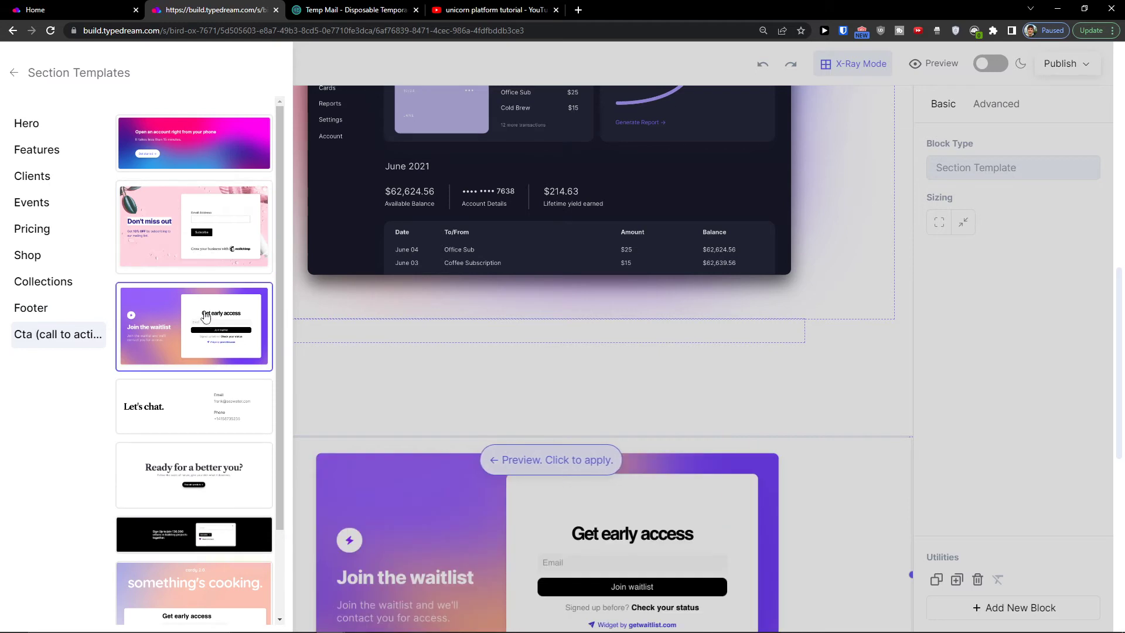
- Apply the "Become operationally remarkable" template from the Features category to the new section
click(37, 149)
scroll(217, 380, down, 1)
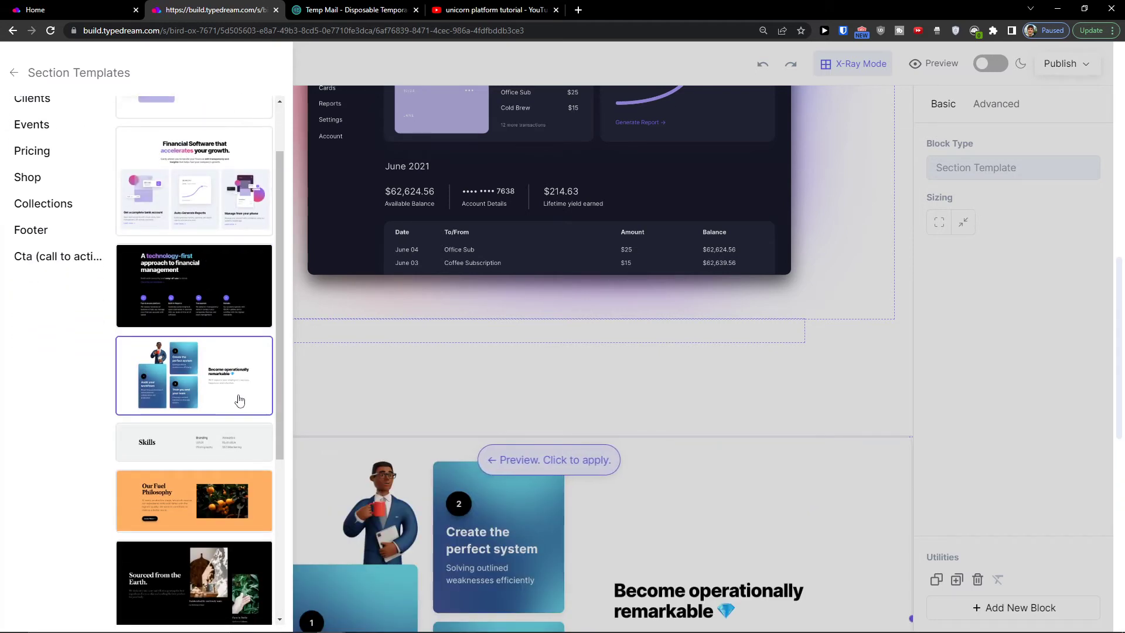
click(240, 400)
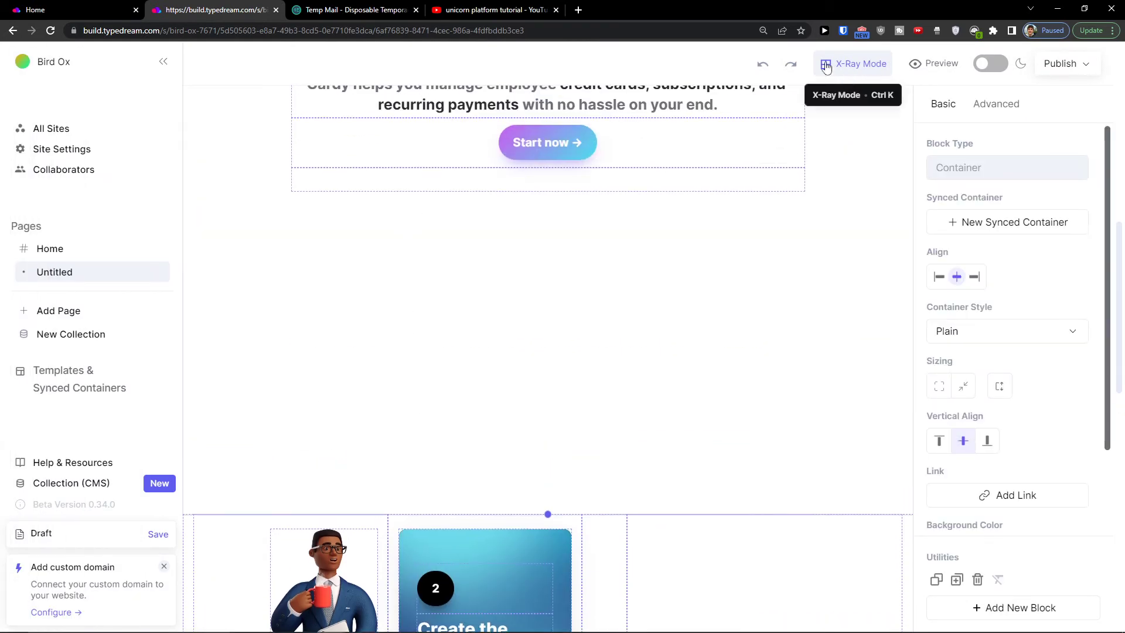
click(763, 63)
- Insert another Section Template block on the empty line below the features section and bring up its template choices
scroll(490, 465, down, 10)
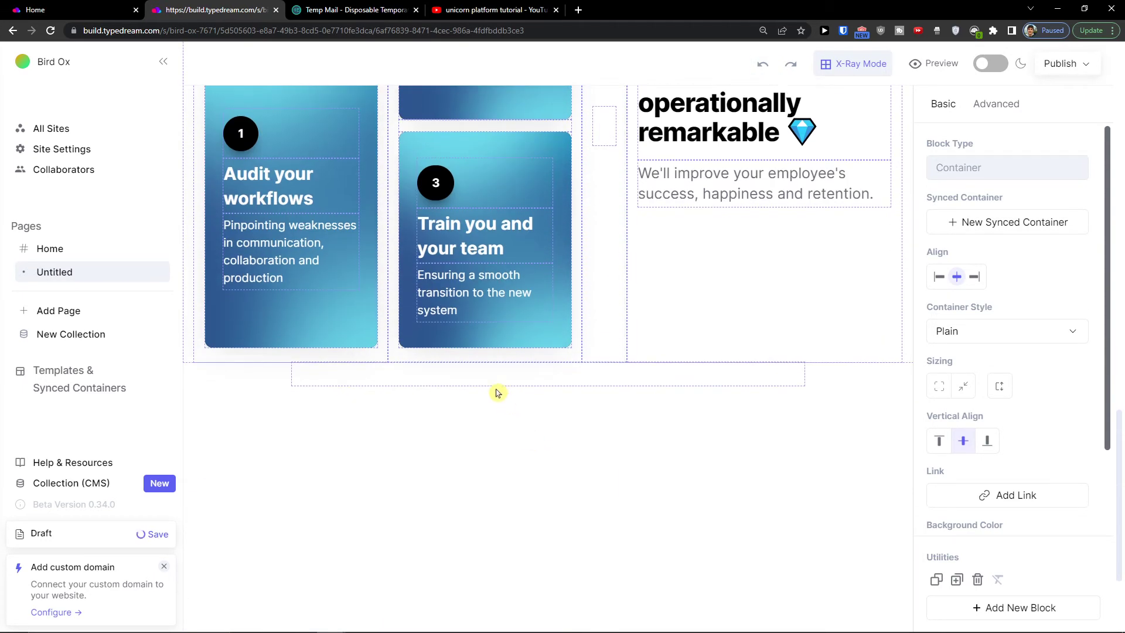
click(492, 380)
text(/)
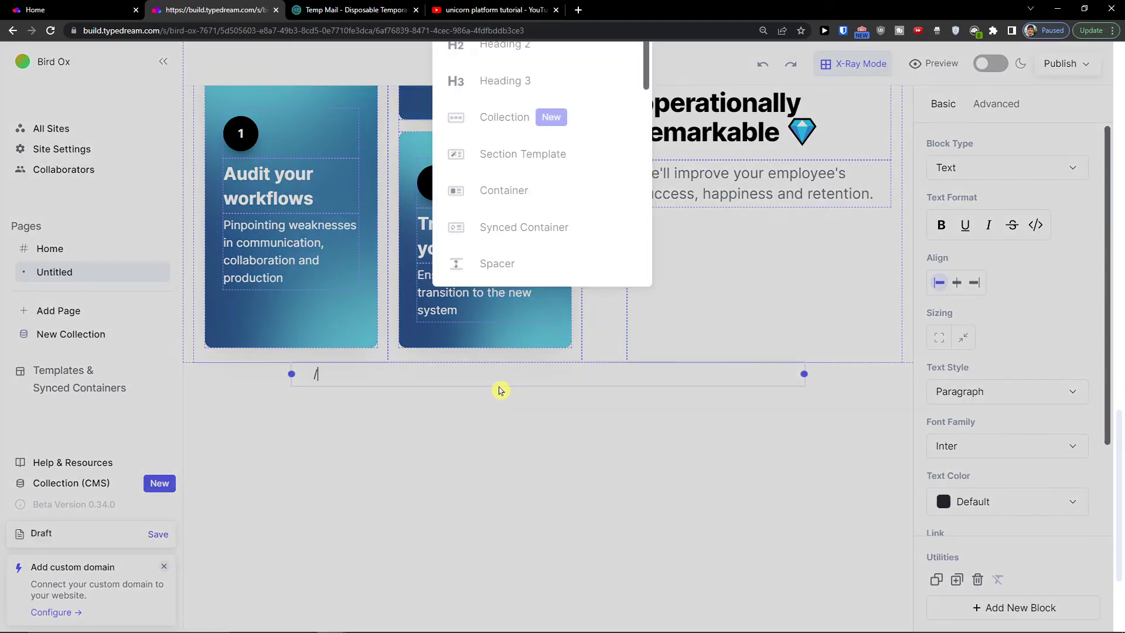
scroll(512, 318, up, 1)
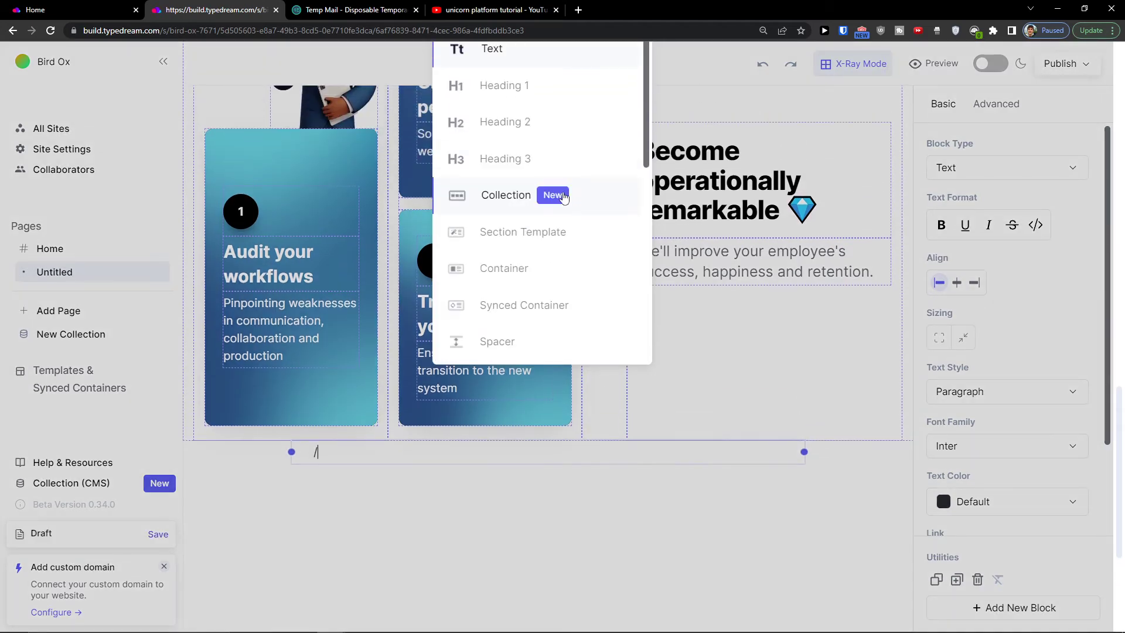
click(543, 234)
click(535, 503)
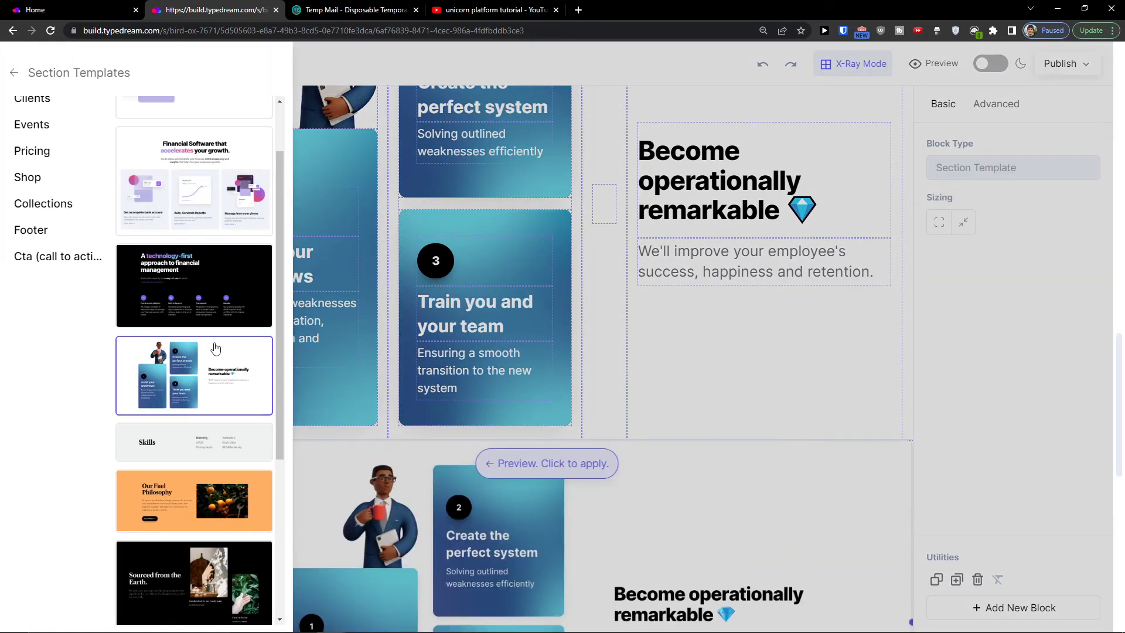
- Compare the Cta (call to action) templates and apply the purple "Join the waitlist" one to the new section
click(45, 256)
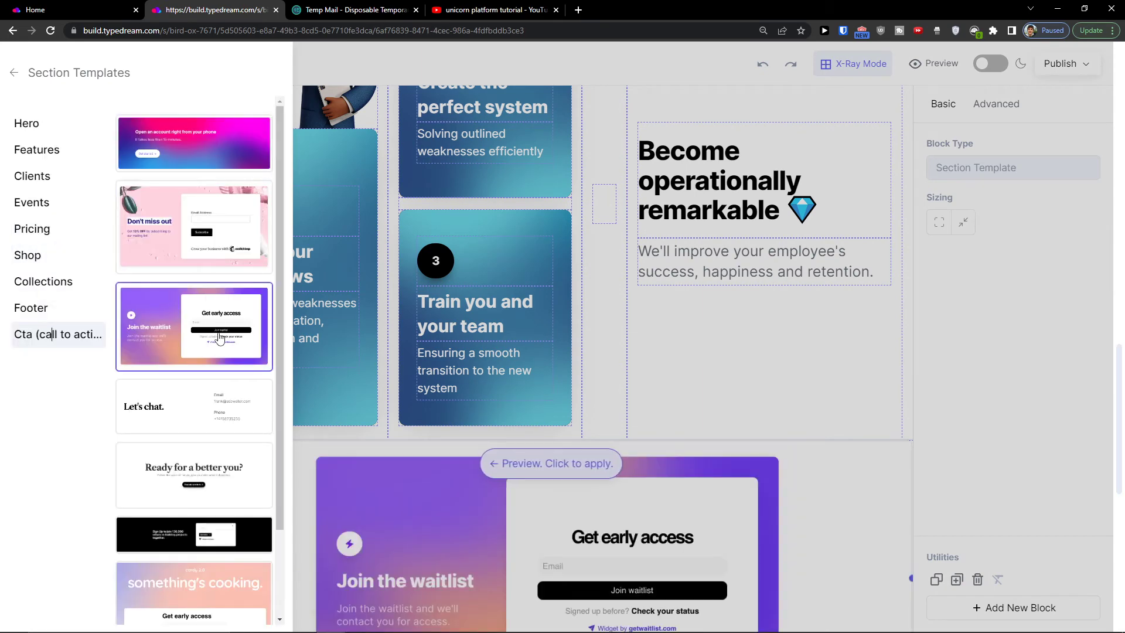
scroll(220, 339, down, 1)
scroll(193, 281, up, 1)
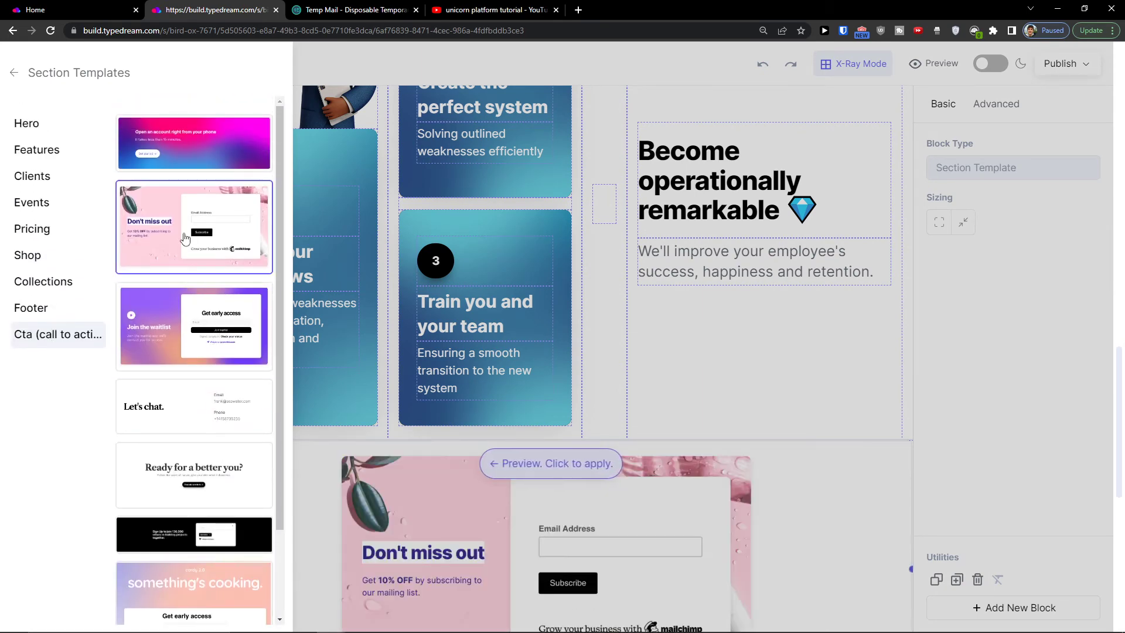
scroll(167, 375, down, 2)
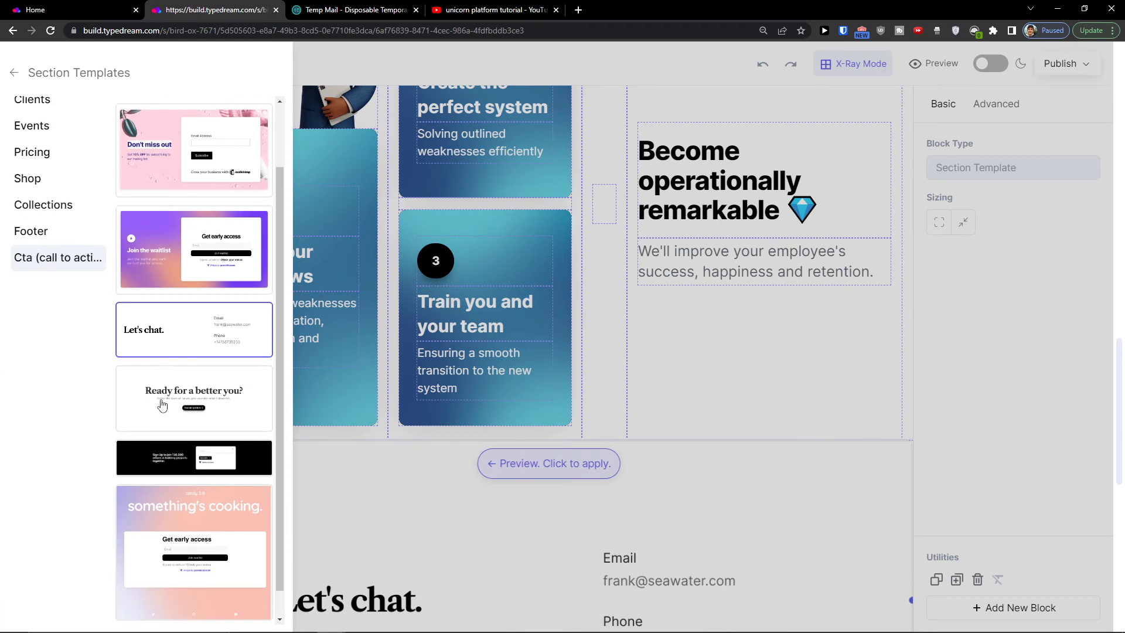
scroll(170, 351, up, 3)
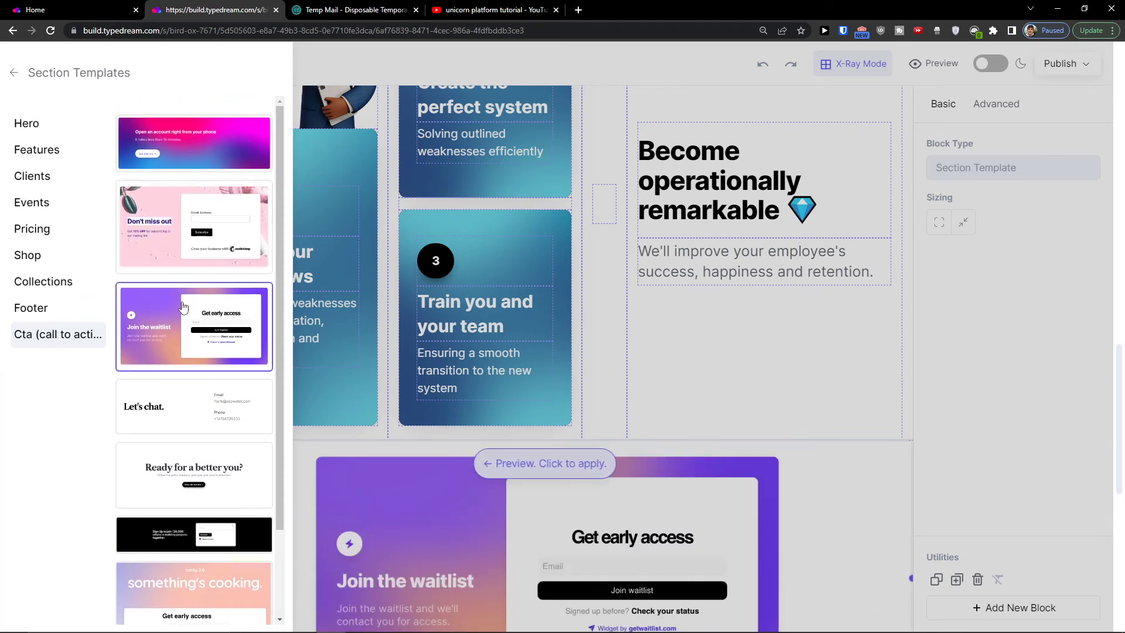
scroll(176, 328, down, 2)
scroll(176, 328, down, 1)
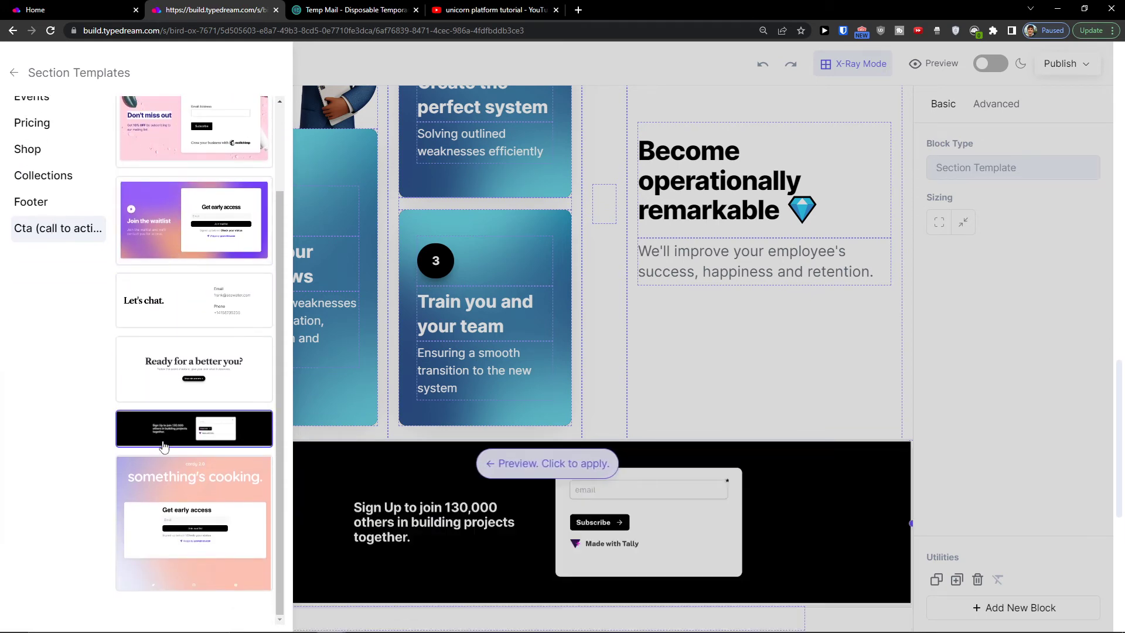
click(193, 220)
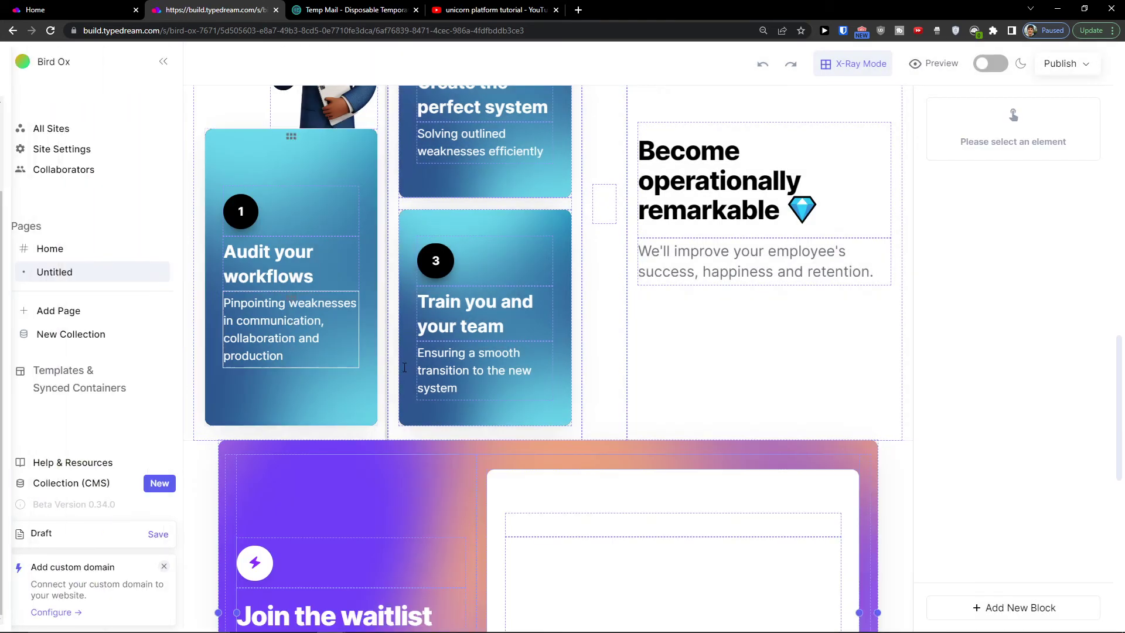
- Look over the "Join the waitlist" section and undo its insertion below the features section
scroll(604, 463, down, 3)
scroll(615, 434, down, 2)
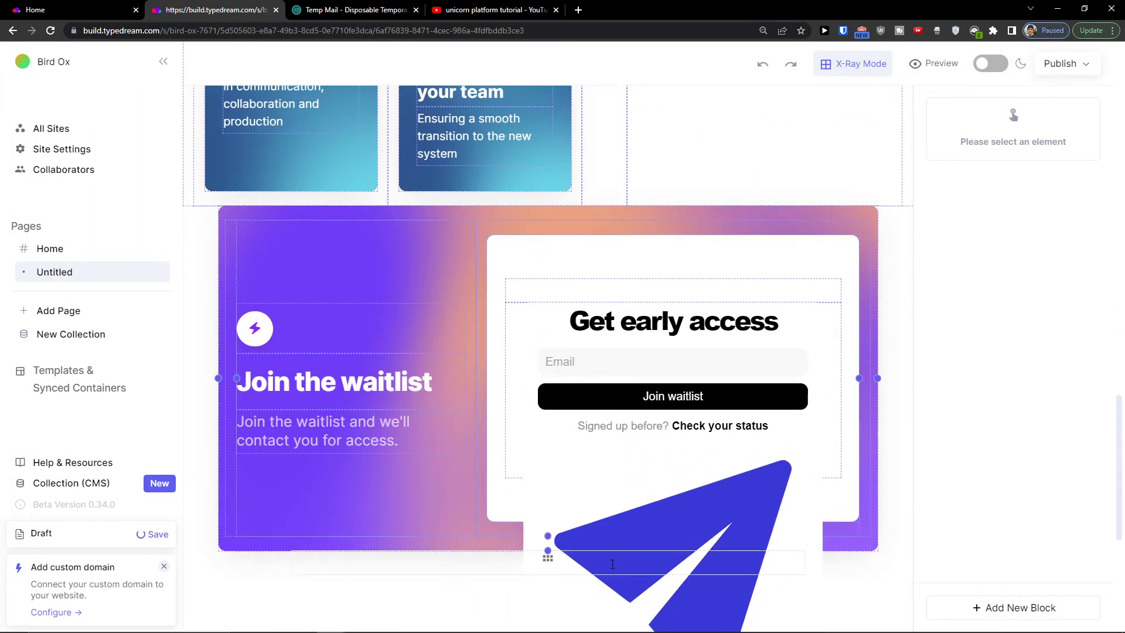
click(696, 533)
scroll(697, 533, down, 3)
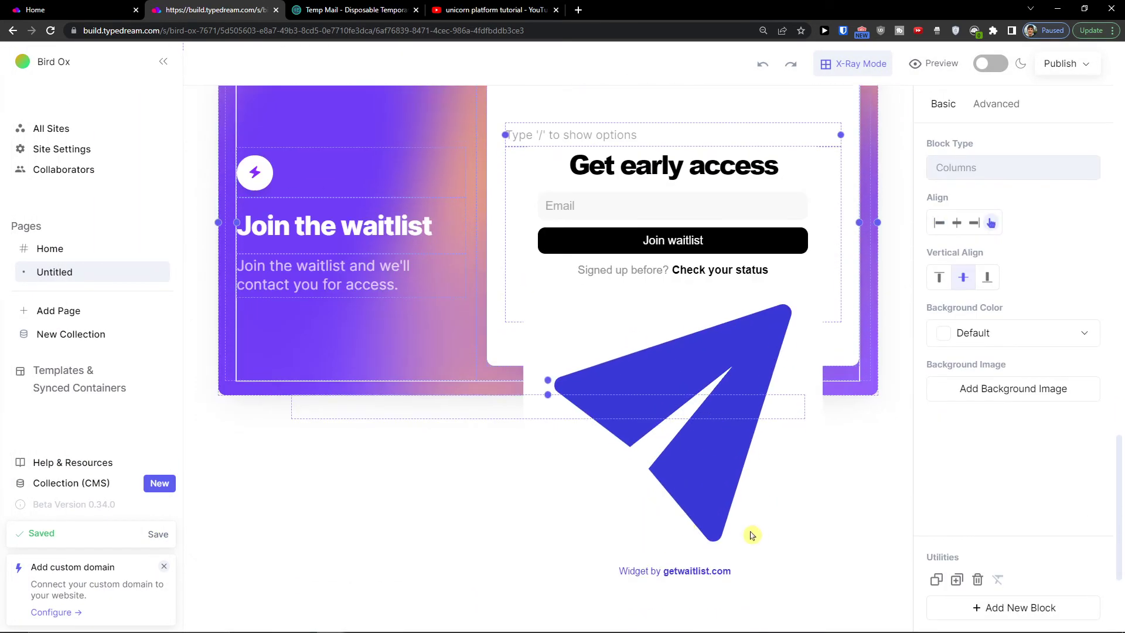
scroll(714, 526, up, 1)
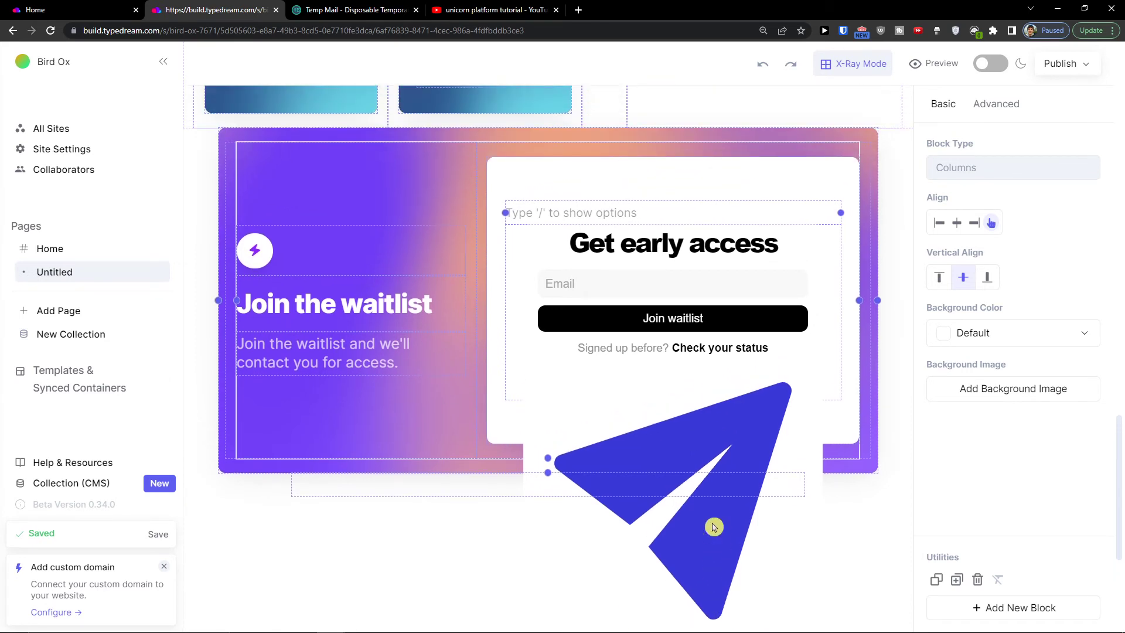
click(509, 494)
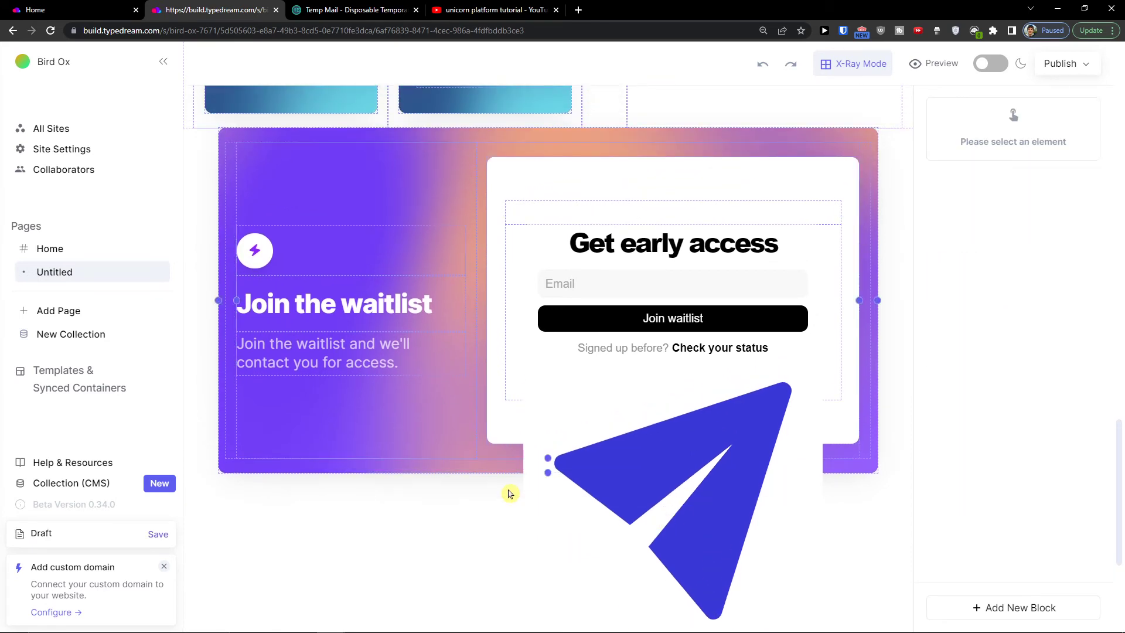
key(ctrl+z)
scroll(514, 489, up, 1)
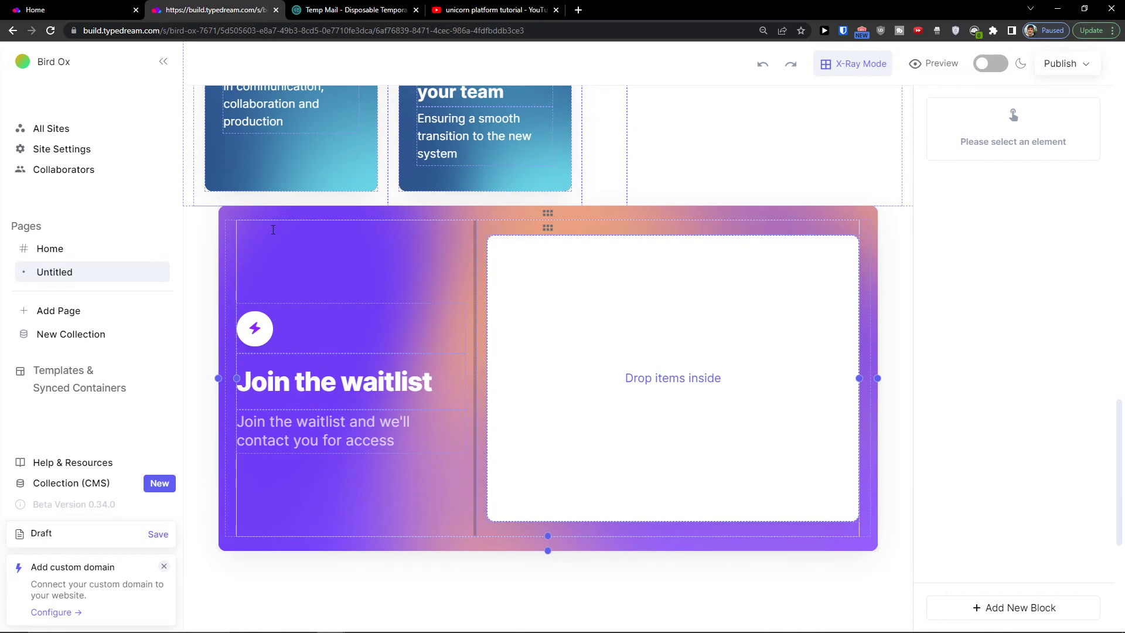
click(766, 70)
click(765, 69)
click(766, 70)
click(766, 69)
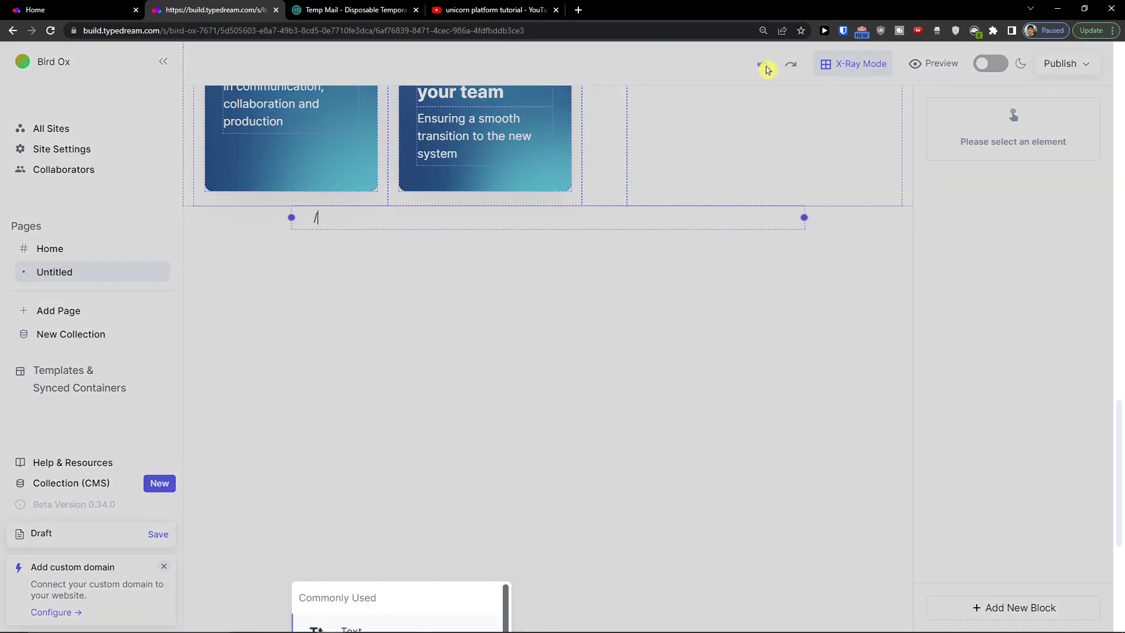
- Insert a fresh Section Template block on the empty line below the features section
key(Escape)
click(480, 215)
key(BackSpace)
text(/)
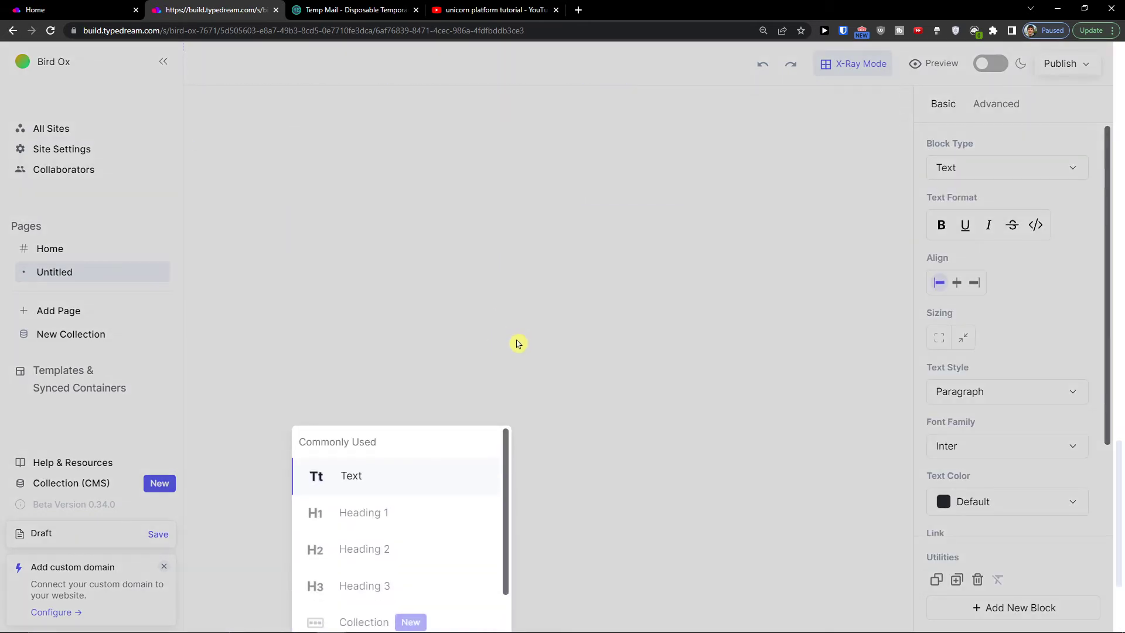
key(ctrl+minus)
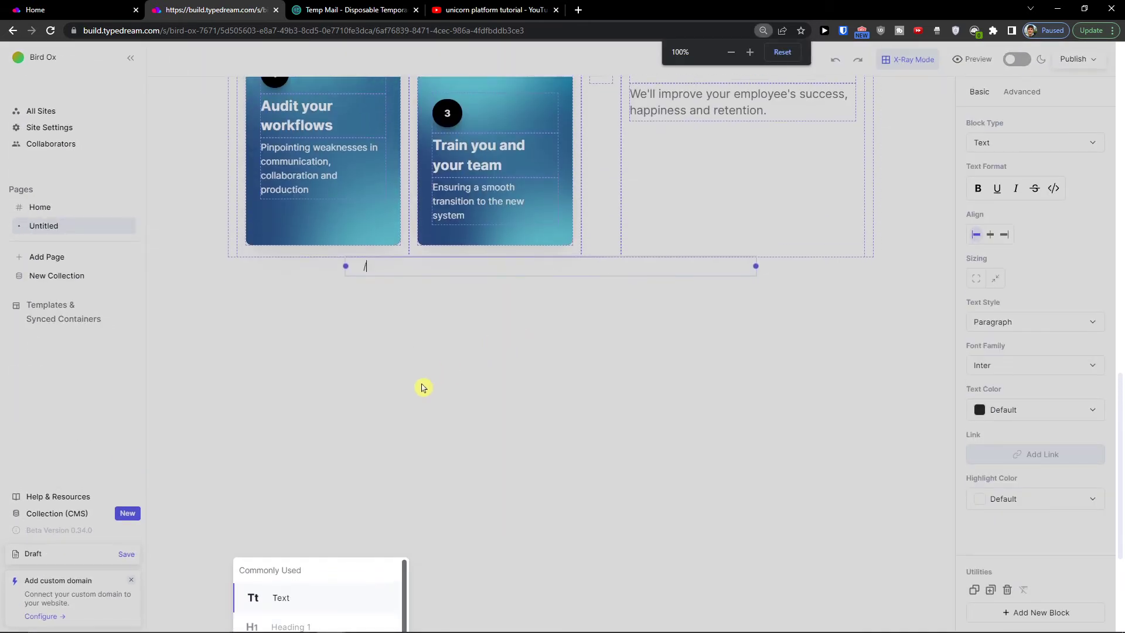
scroll(381, 479, down, 2)
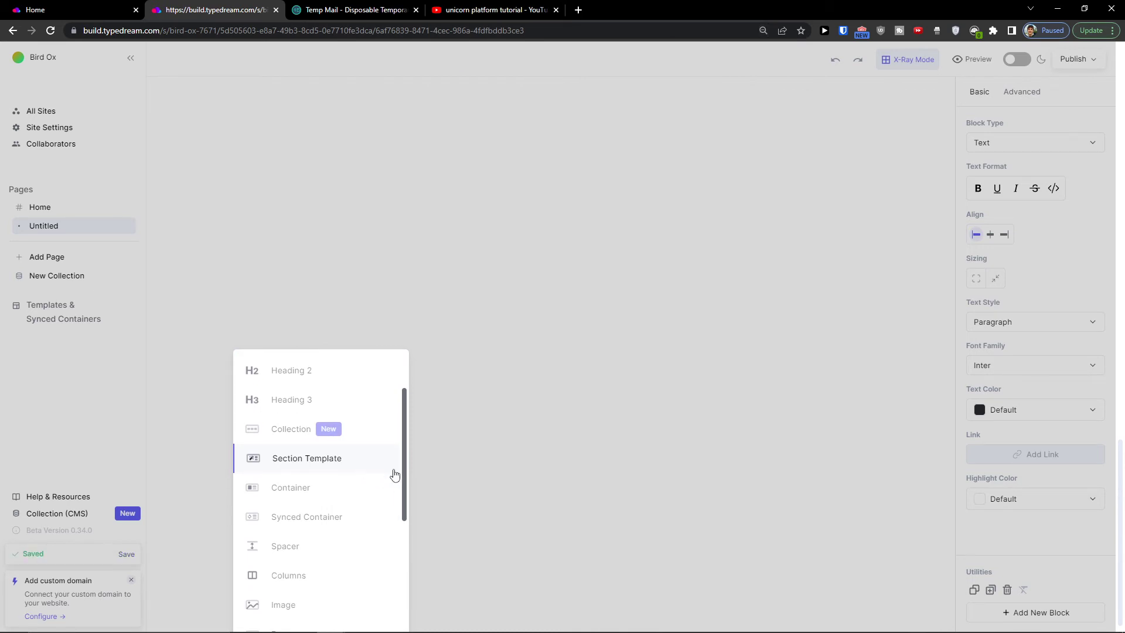
scroll(394, 475, down, 2)
scroll(353, 494, up, 2)
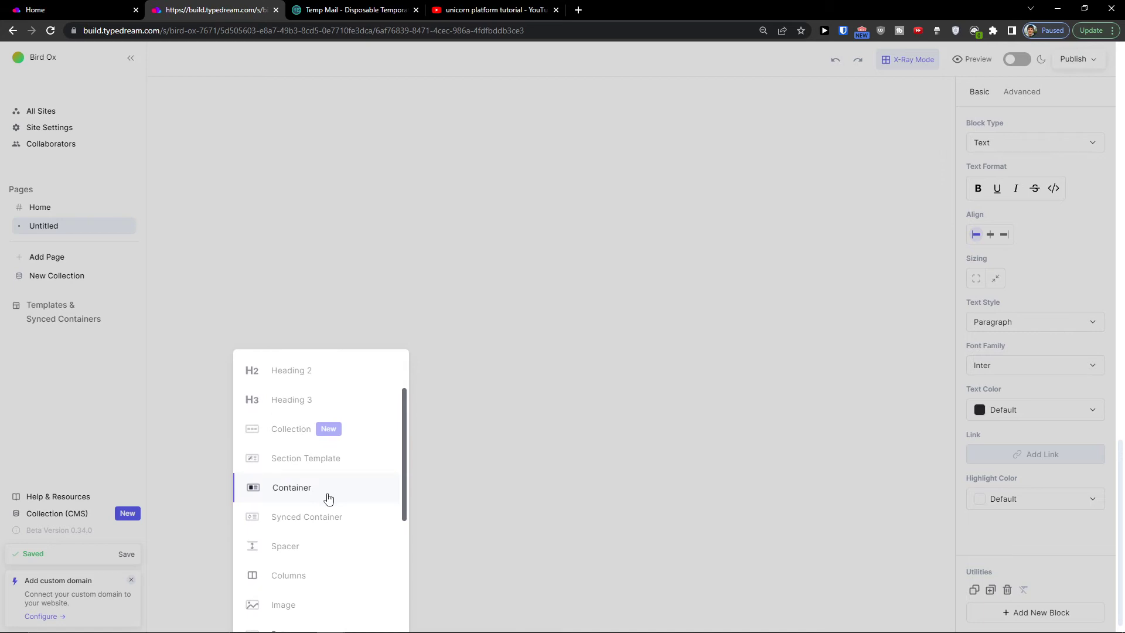
click(312, 462)
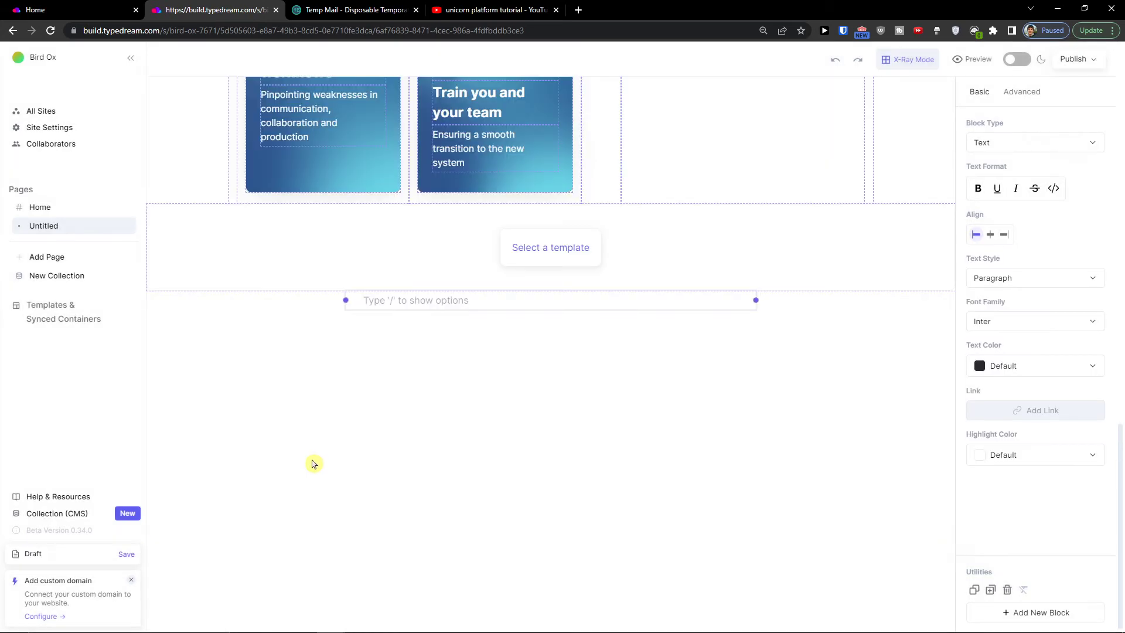
- Apply the pink "Don't miss out" template from the Cta (call to action) category and select its embedded email form
click(550, 259)
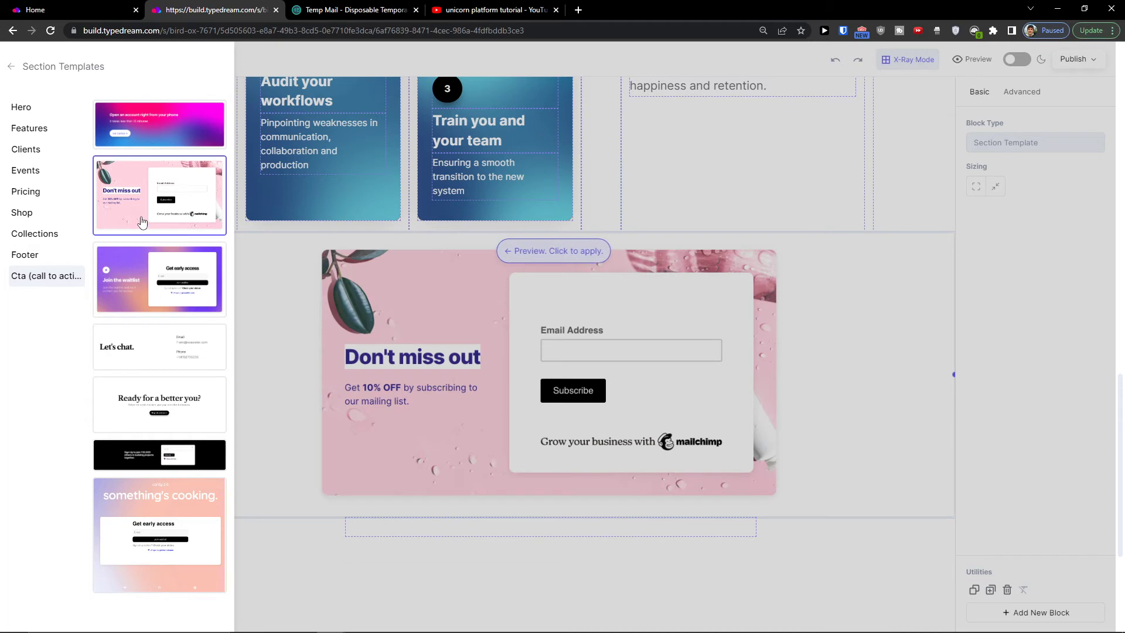
click(167, 193)
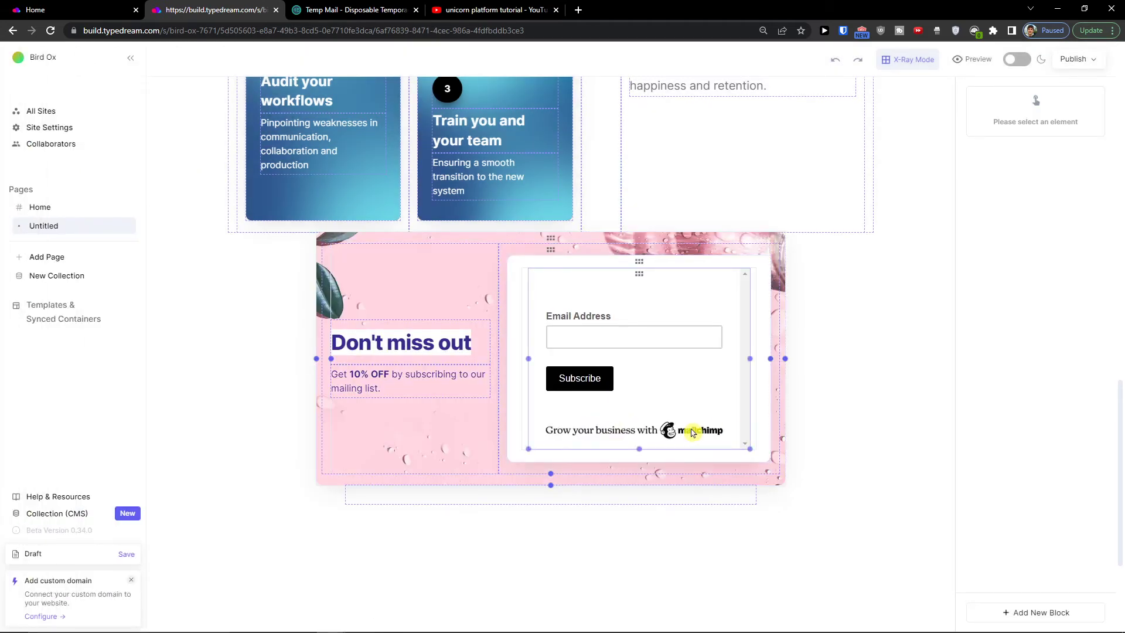
click(590, 338)
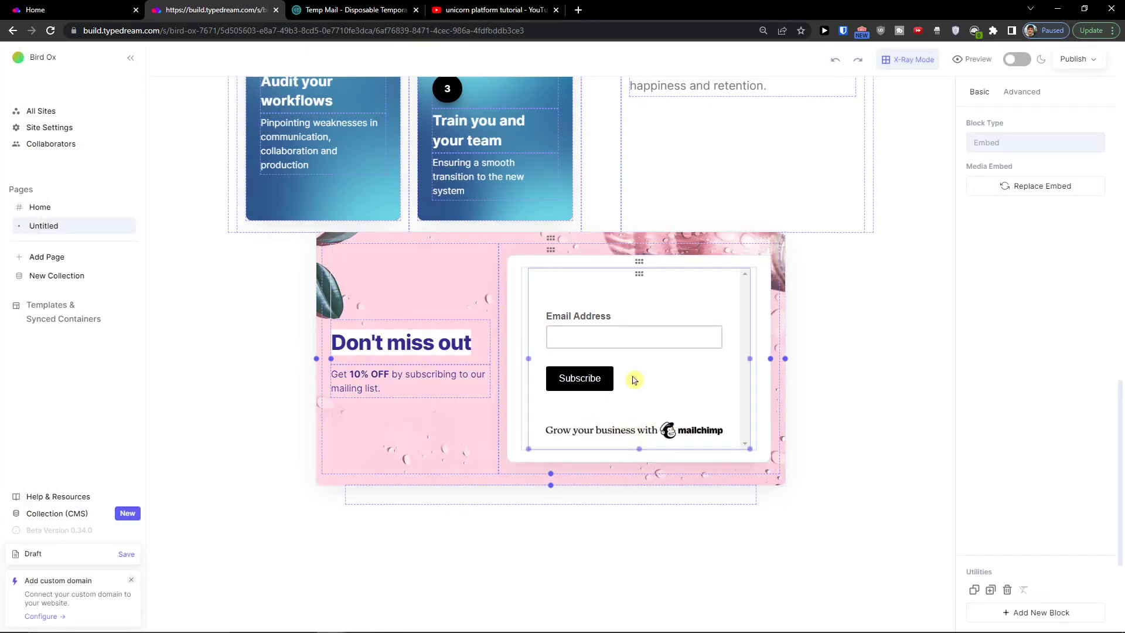
- Insert a Container block below the "Don't miss out" section, with its vertical alignment set to middle
click(501, 495)
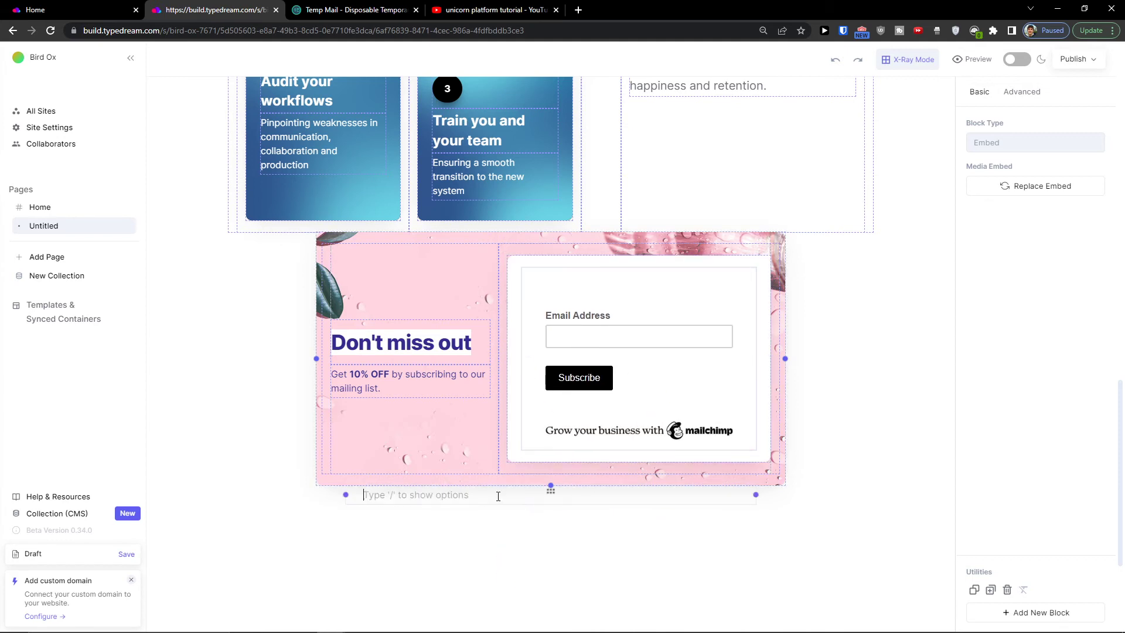
click(836, 480)
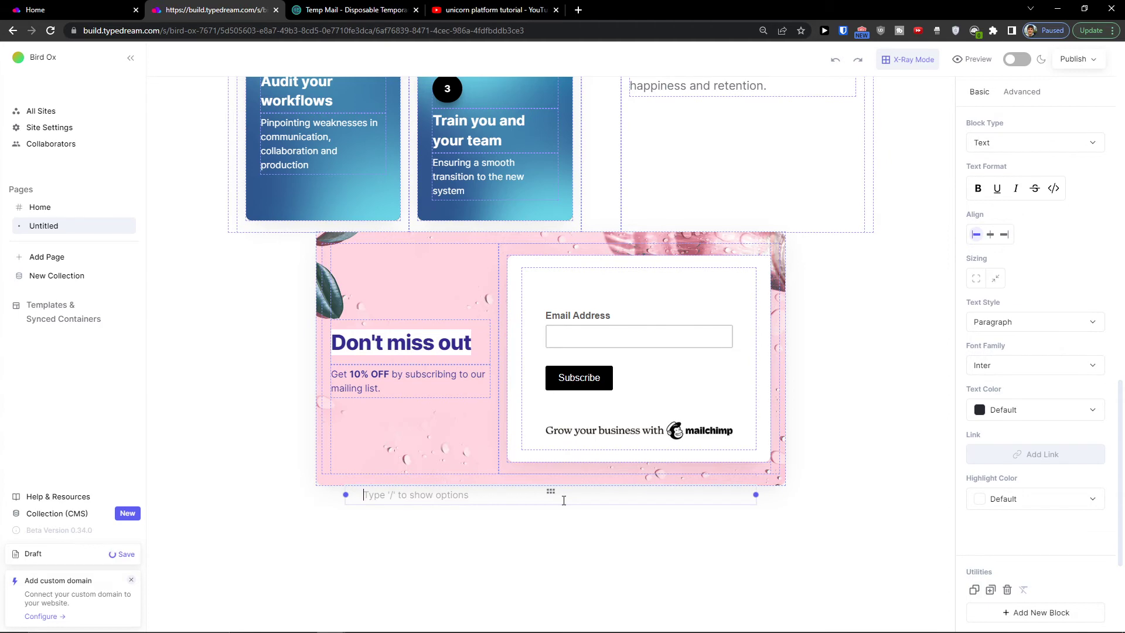
text(/)
scroll(433, 452, down, 3)
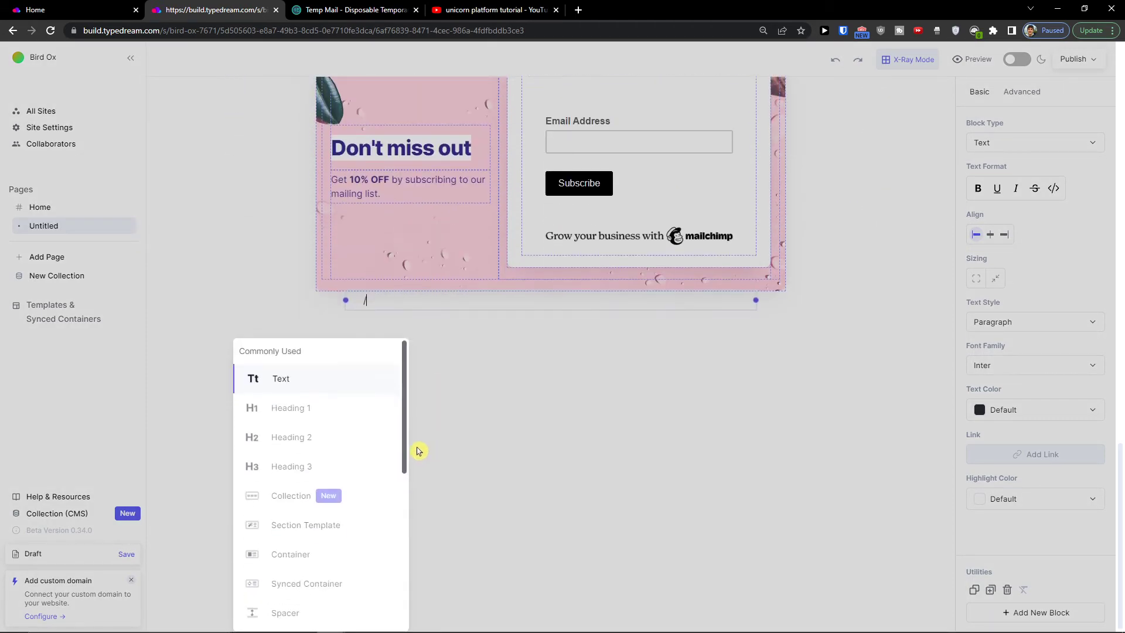
scroll(347, 479, down, 2)
click(340, 472)
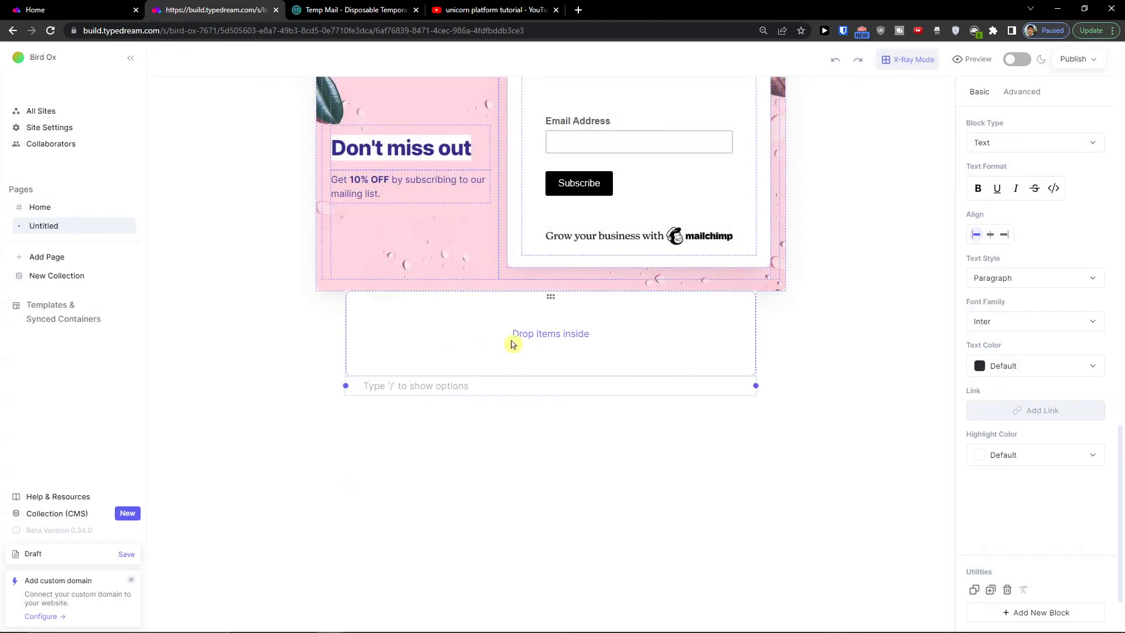
scroll(532, 348, up, 1)
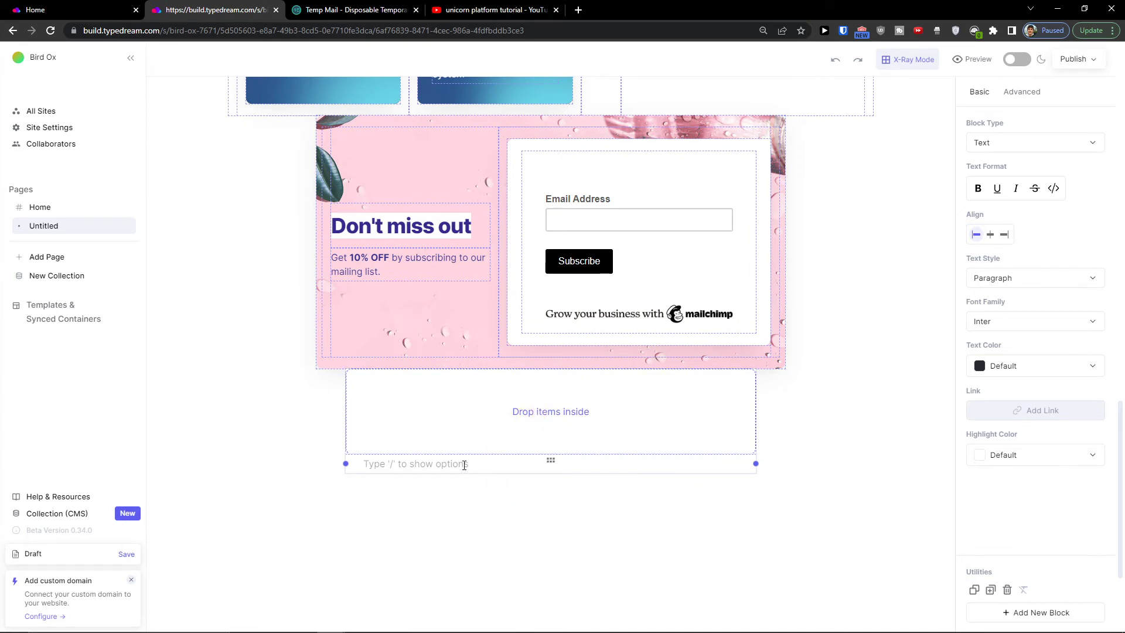
scroll(480, 477, up, 1)
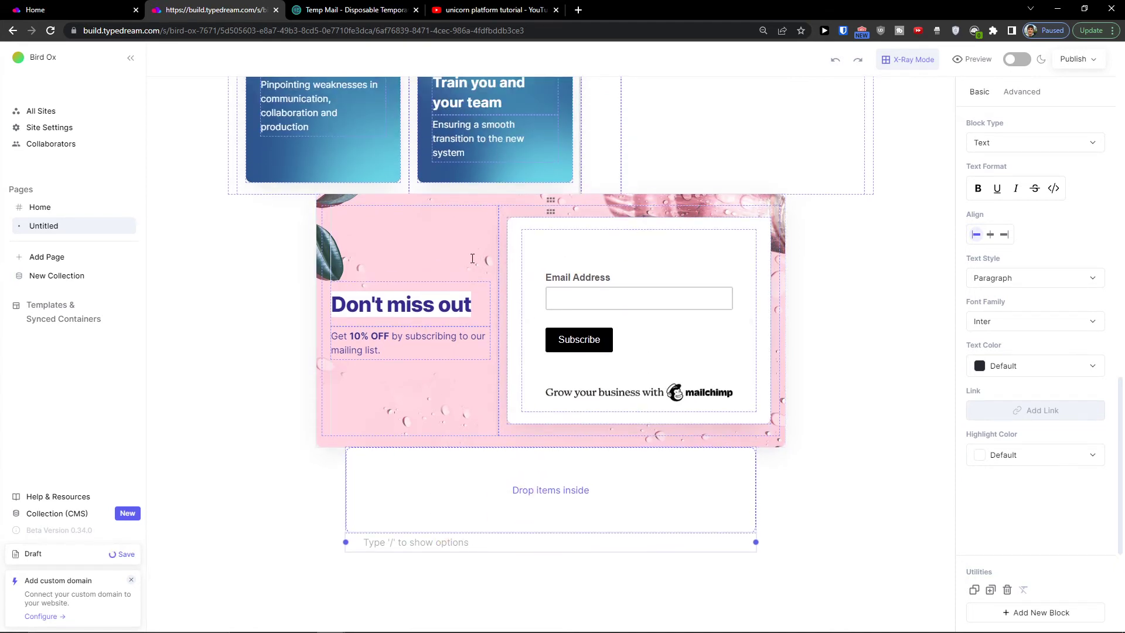
click(520, 504)
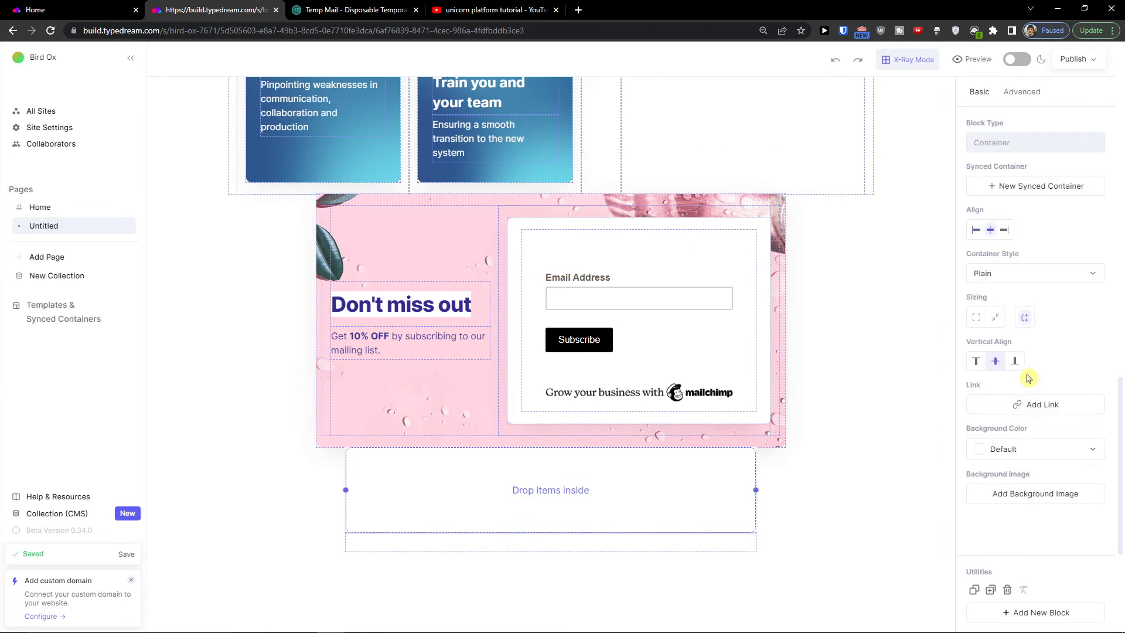
click(996, 362)
scroll(620, 201, up, 1)
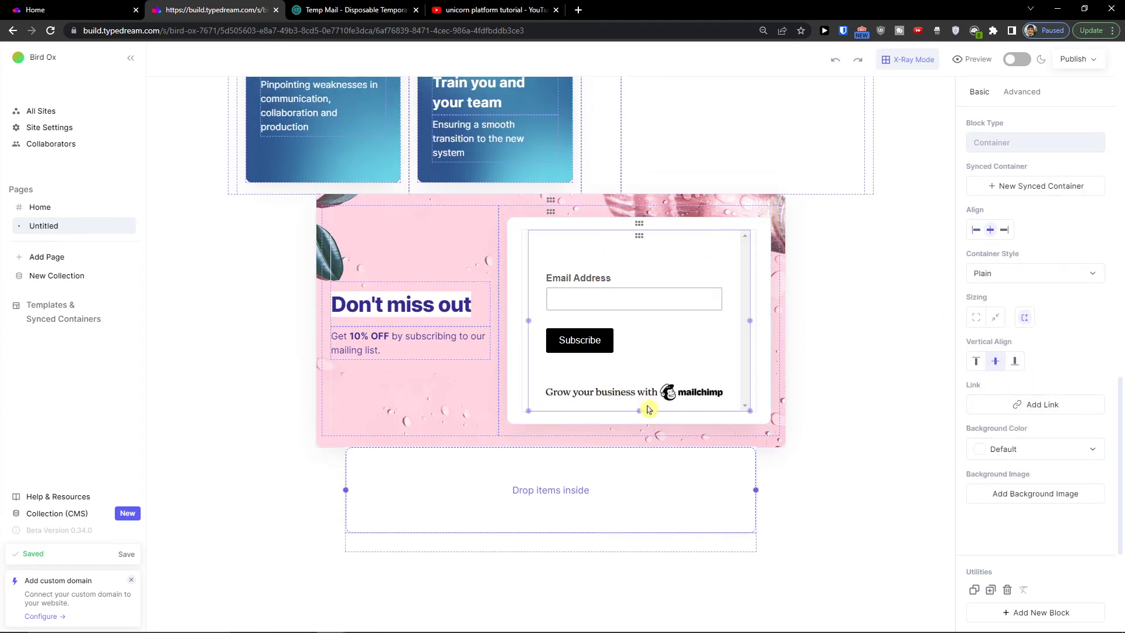
- Add an Image block on the empty line below the container and move it inside the container
click(498, 545)
text(/)
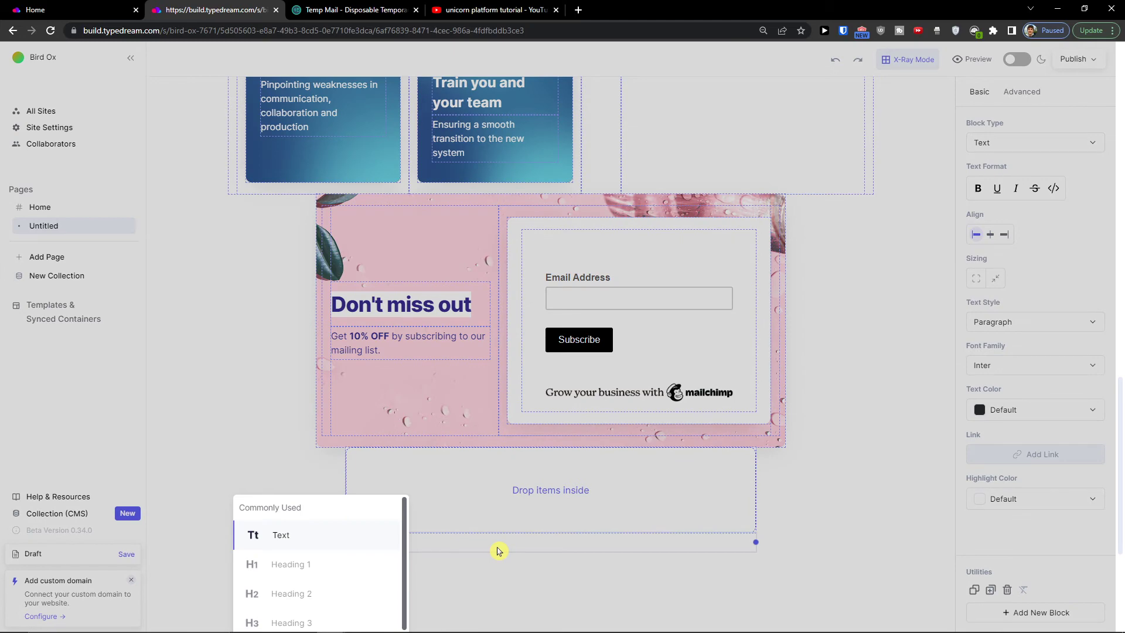
scroll(442, 537, down, 3)
scroll(343, 466, down, 1)
scroll(343, 465, down, 2)
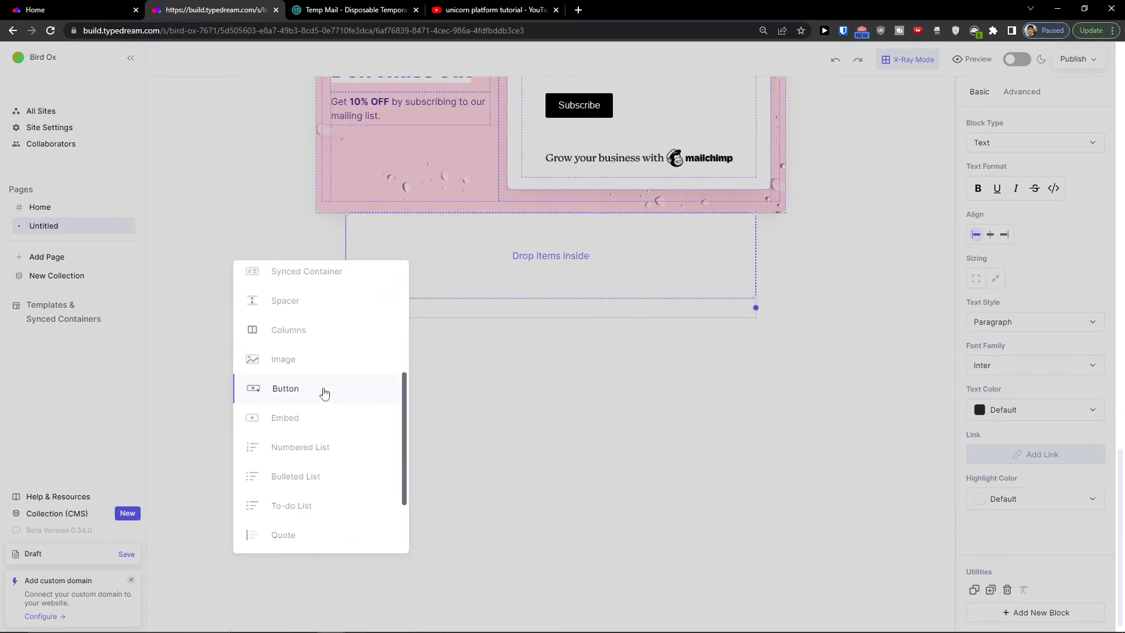
click(321, 390)
drag(547, 309, 482, 247)
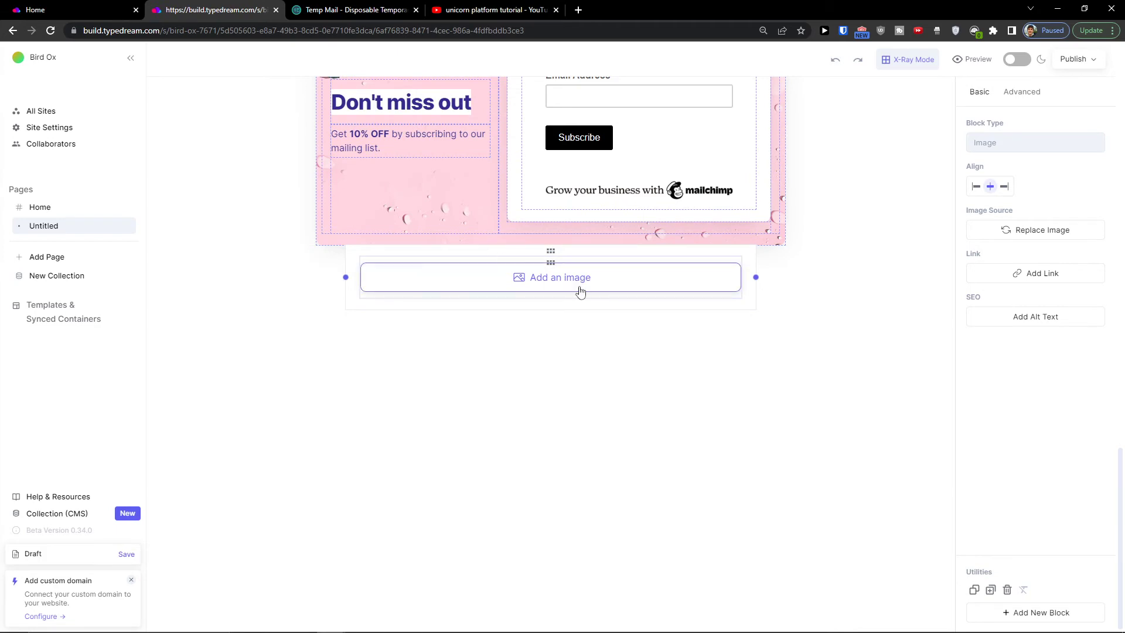
- Add a Button block inside the container, directly below the image placeholder, and align it to the center
click(560, 307)
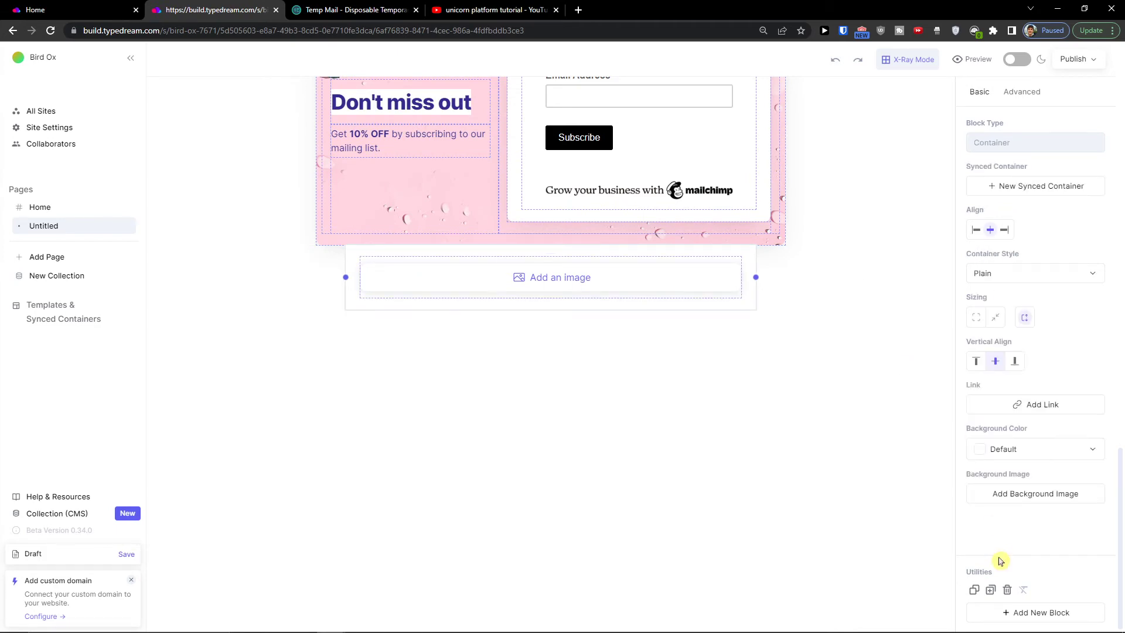
click(1015, 611)
scroll(408, 455, down, 5)
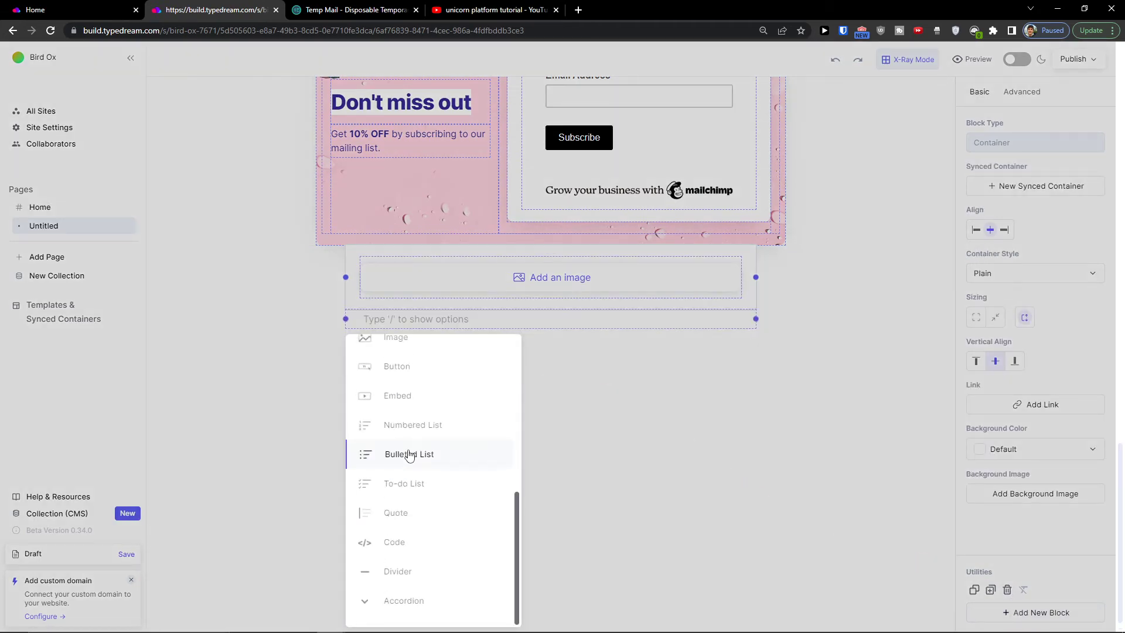
scroll(418, 451, up, 3)
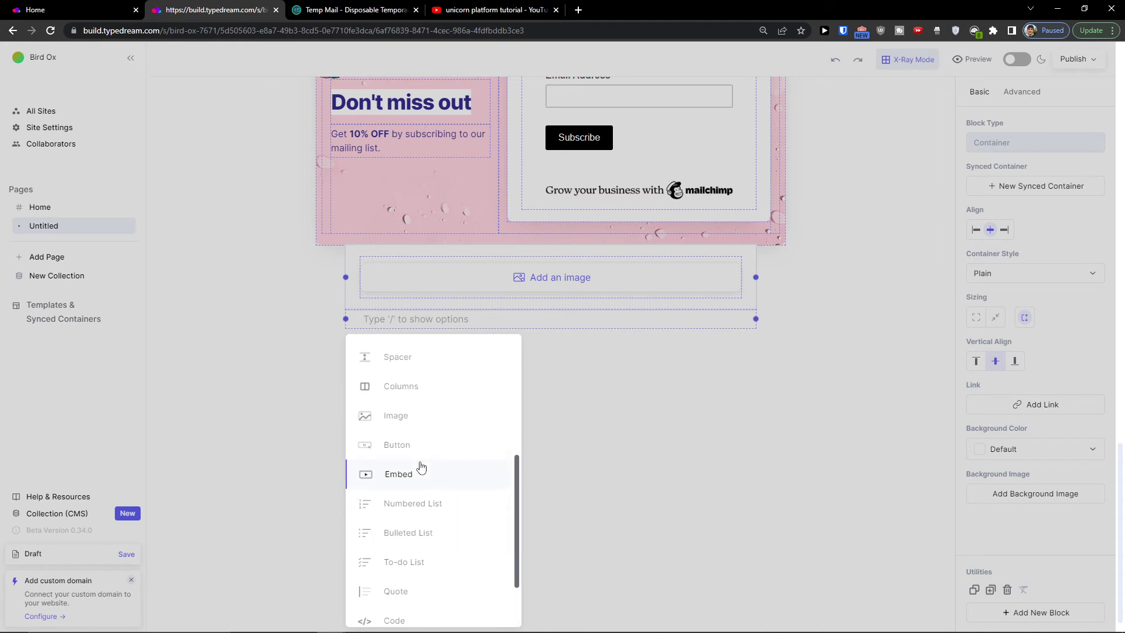
click(420, 455)
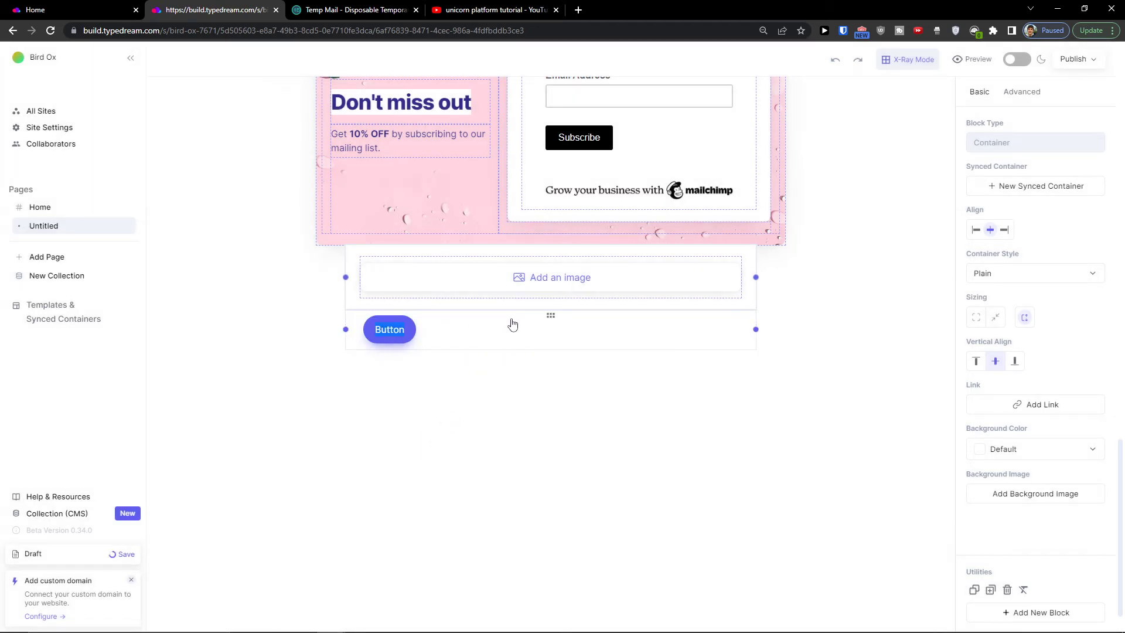
drag(546, 313, 547, 297)
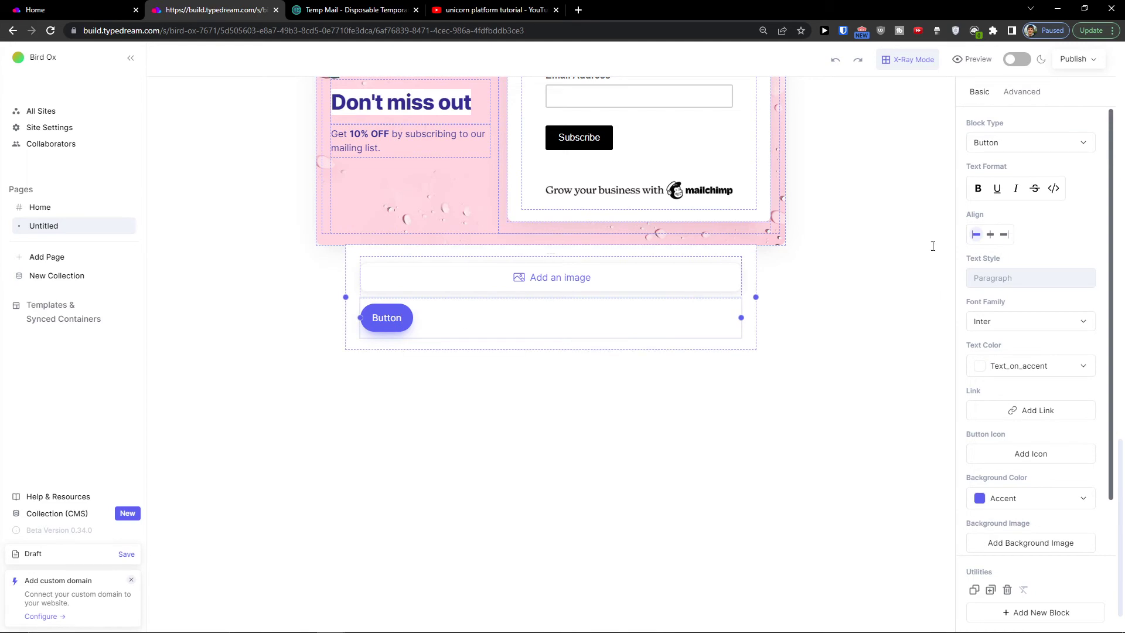
click(989, 235)
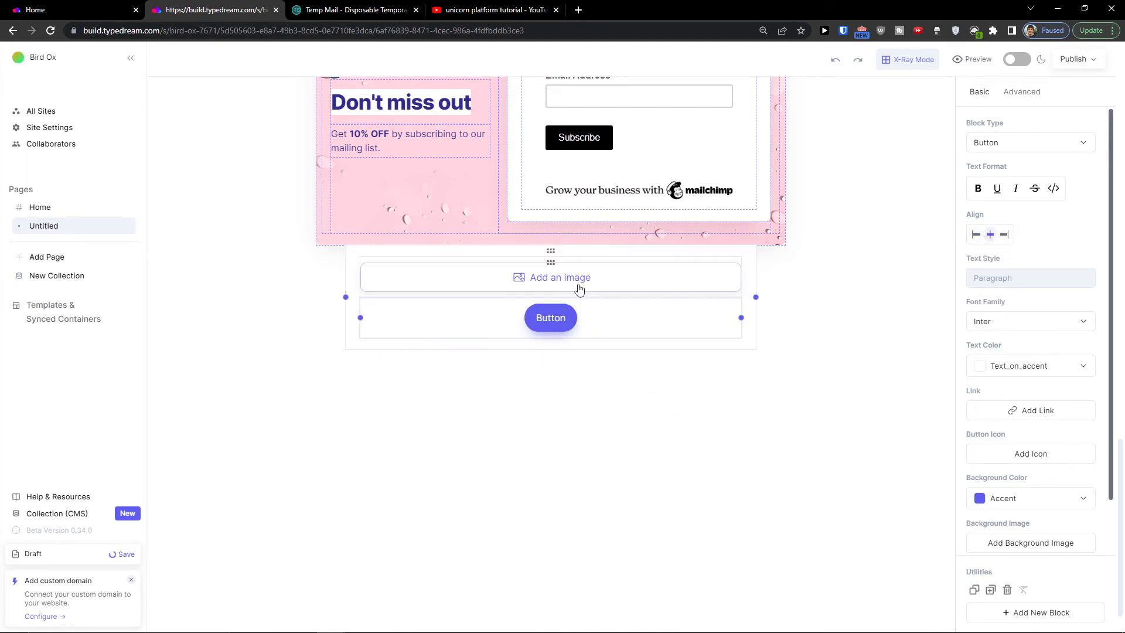
- Add a second Image block and place it in the container, to the right of the first image placeholder
click(542, 344)
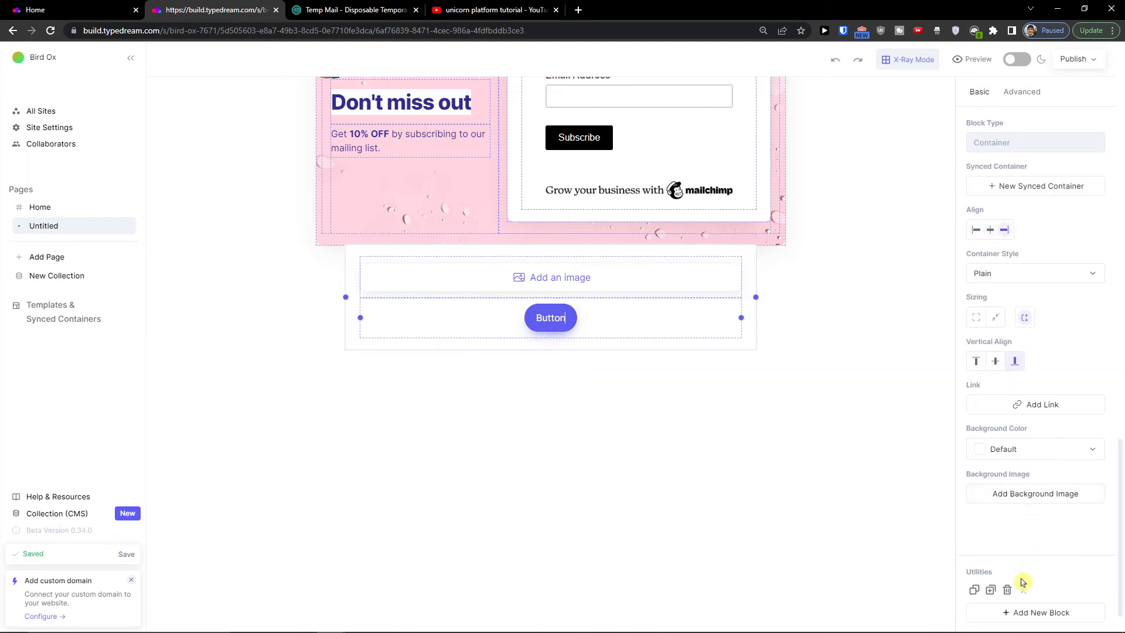
click(1022, 611)
scroll(432, 455, down, 5)
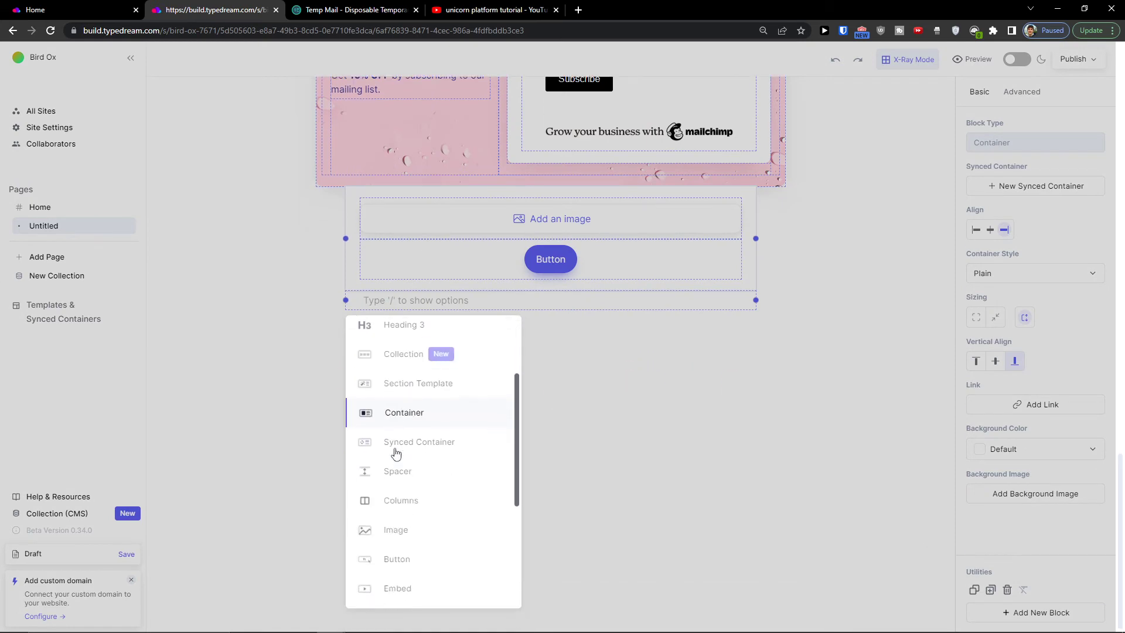
click(404, 423)
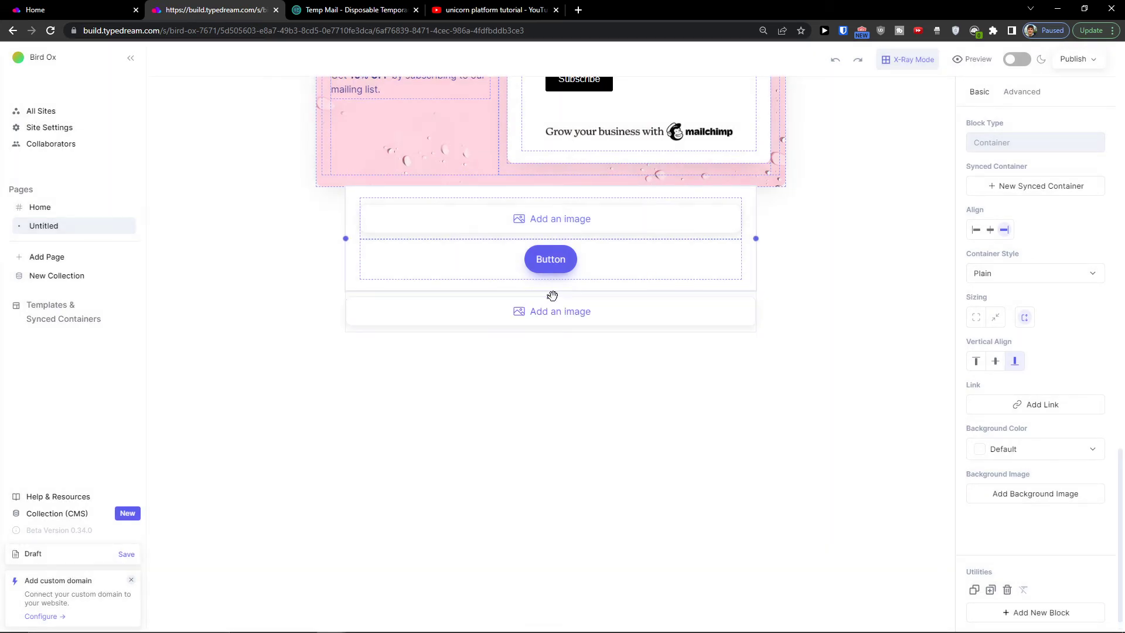
click(550, 297)
drag(550, 297, 744, 218)
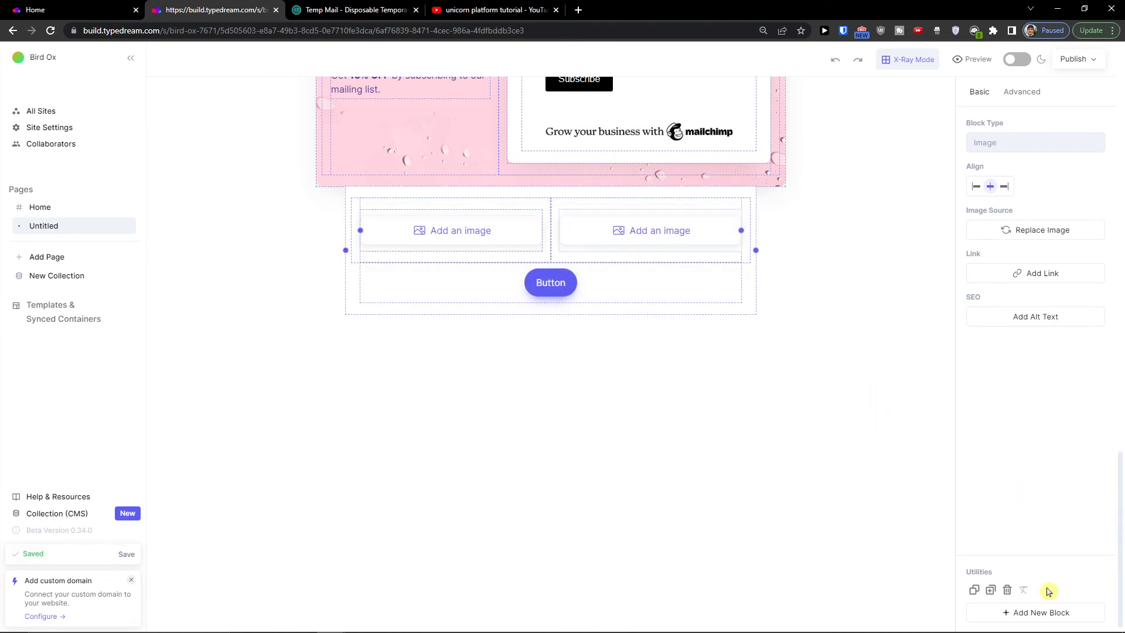
- Insert a second Button block inside the container, on a new line below the existing centered button
click(577, 271)
scroll(1084, 399, down, 1)
scroll(1083, 399, up, 1)
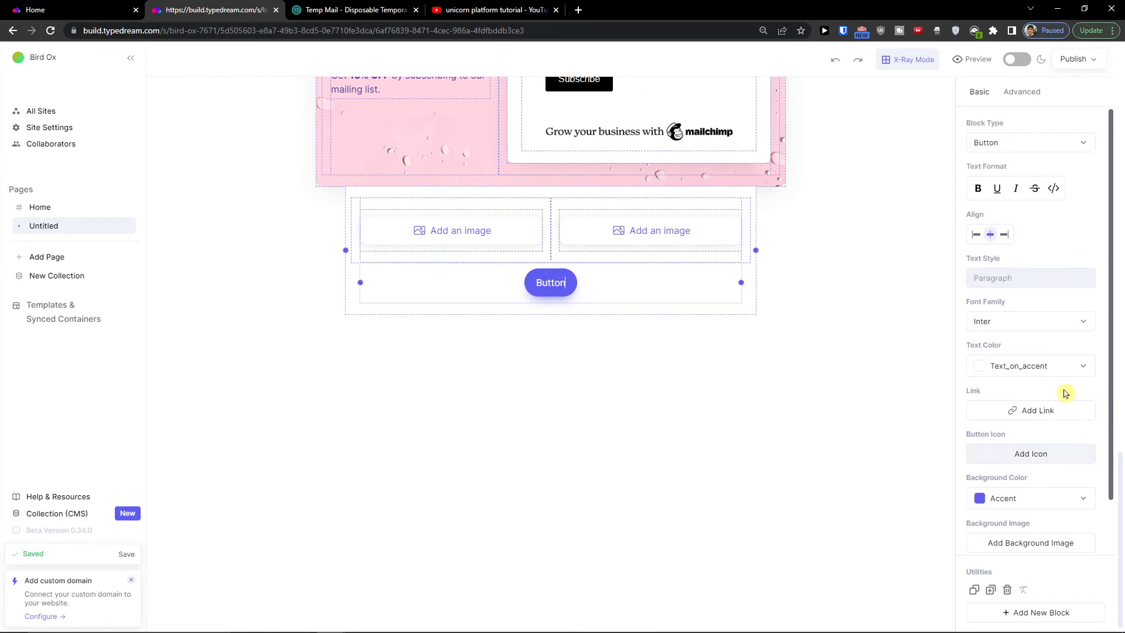
click(552, 307)
key(Return)
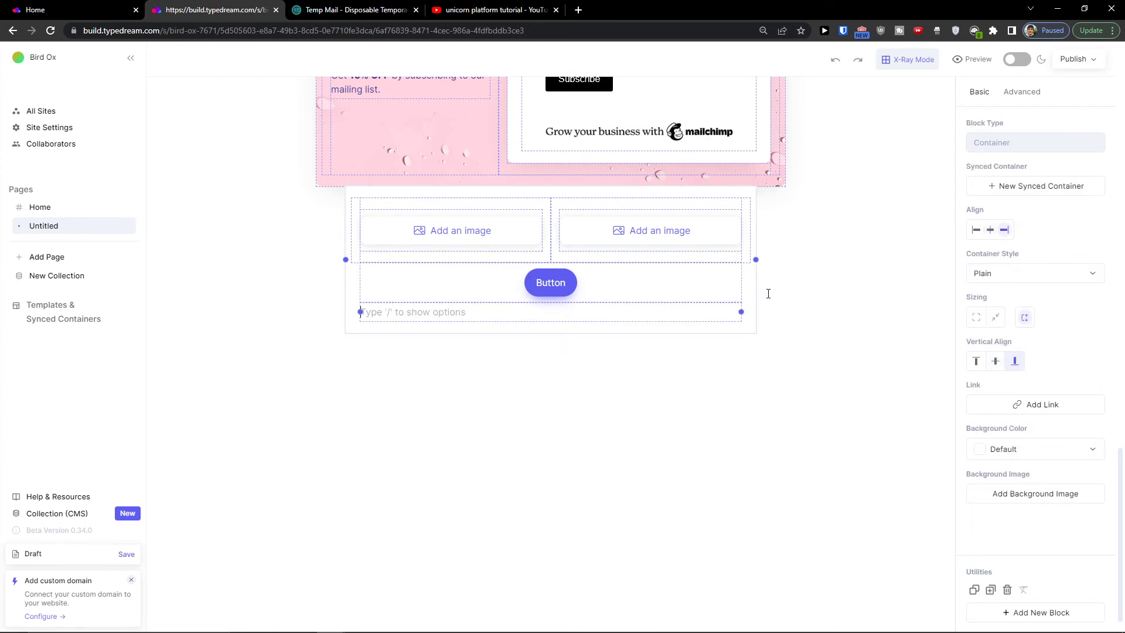
text(/)
scroll(477, 394, down, 5)
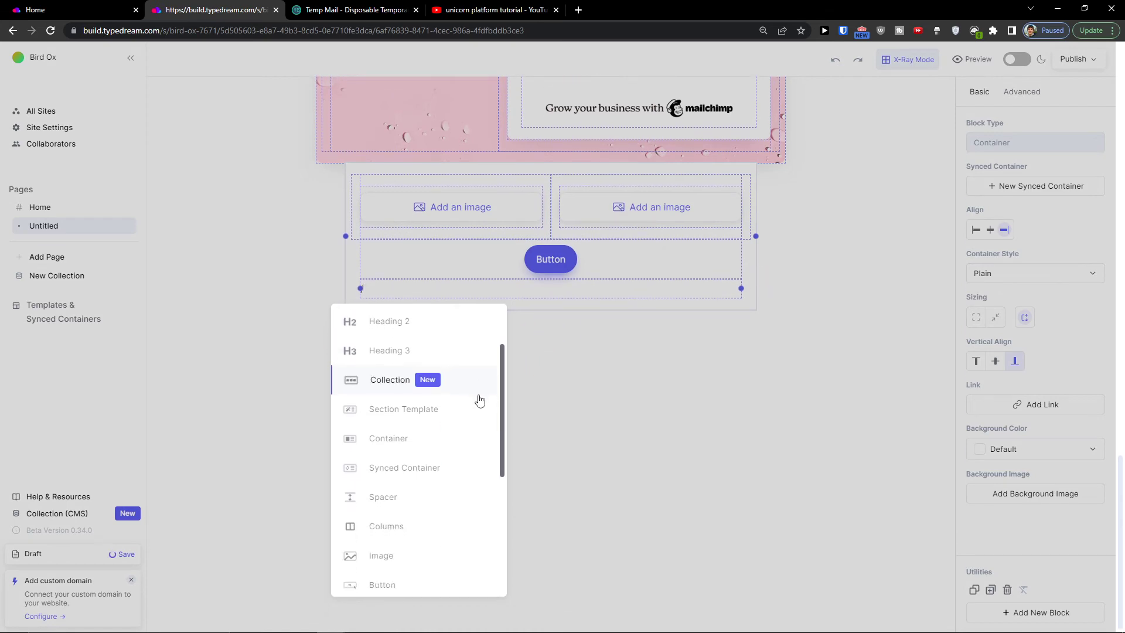
click(432, 369)
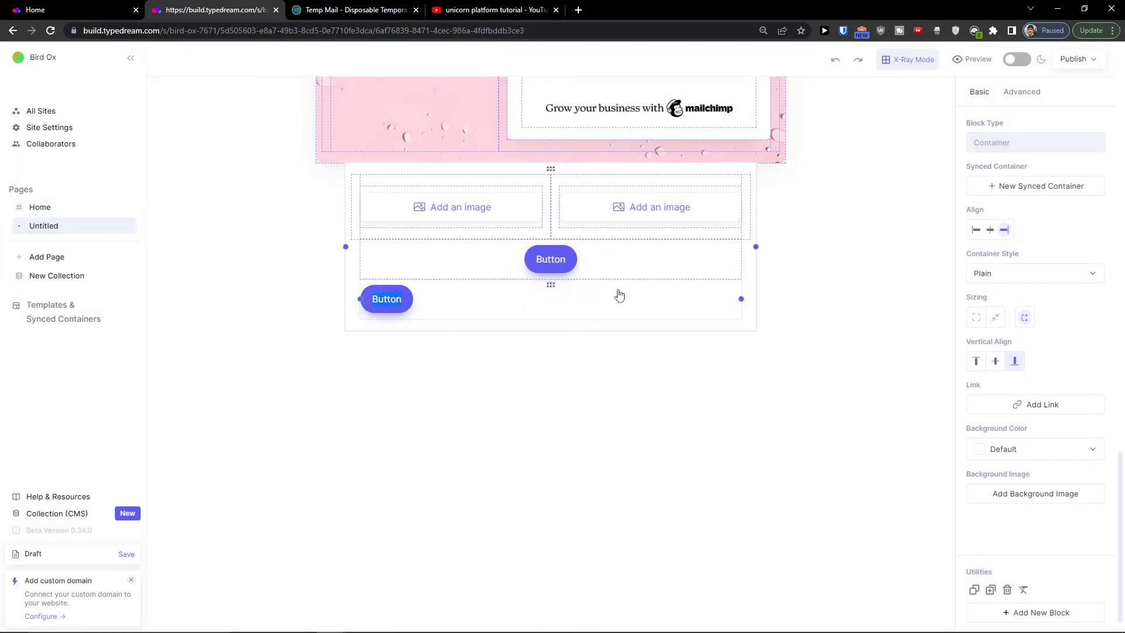
- Move the new button to the right of the first button and align it to the center of its column
drag(551, 284, 755, 254)
click(672, 281)
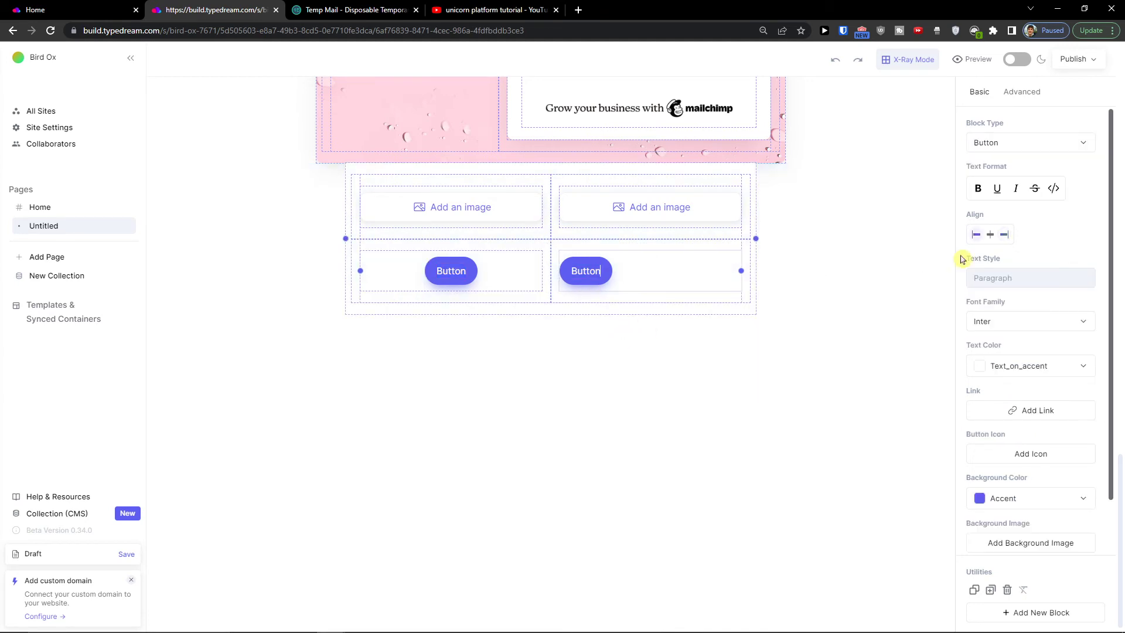
click(990, 234)
scroll(469, 345, up, 4)
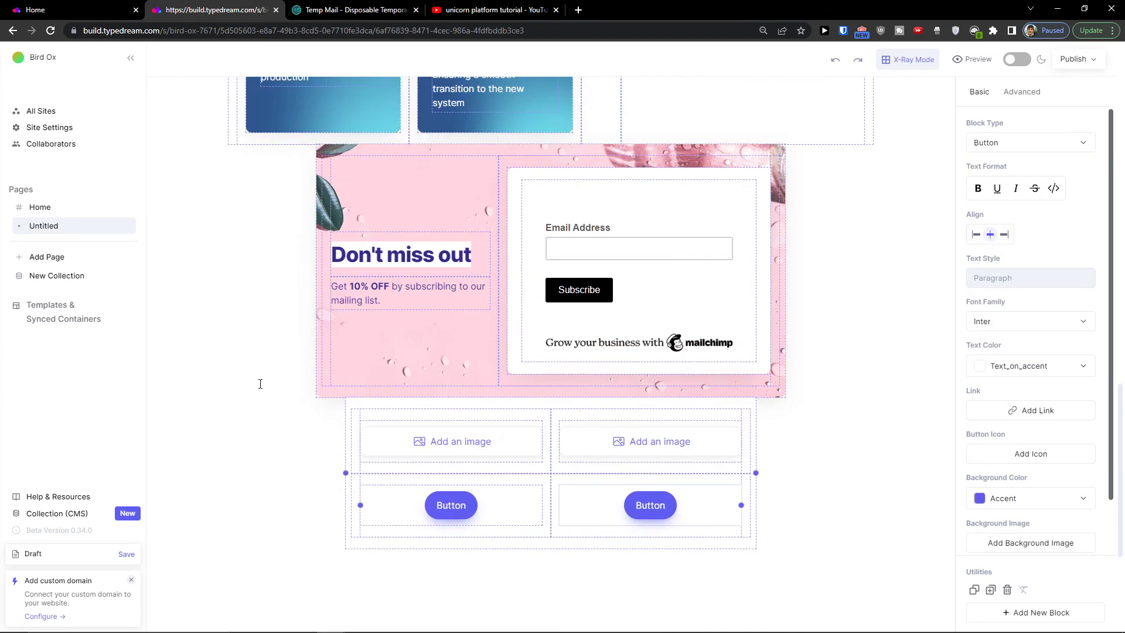
scroll(515, 457, down, 1)
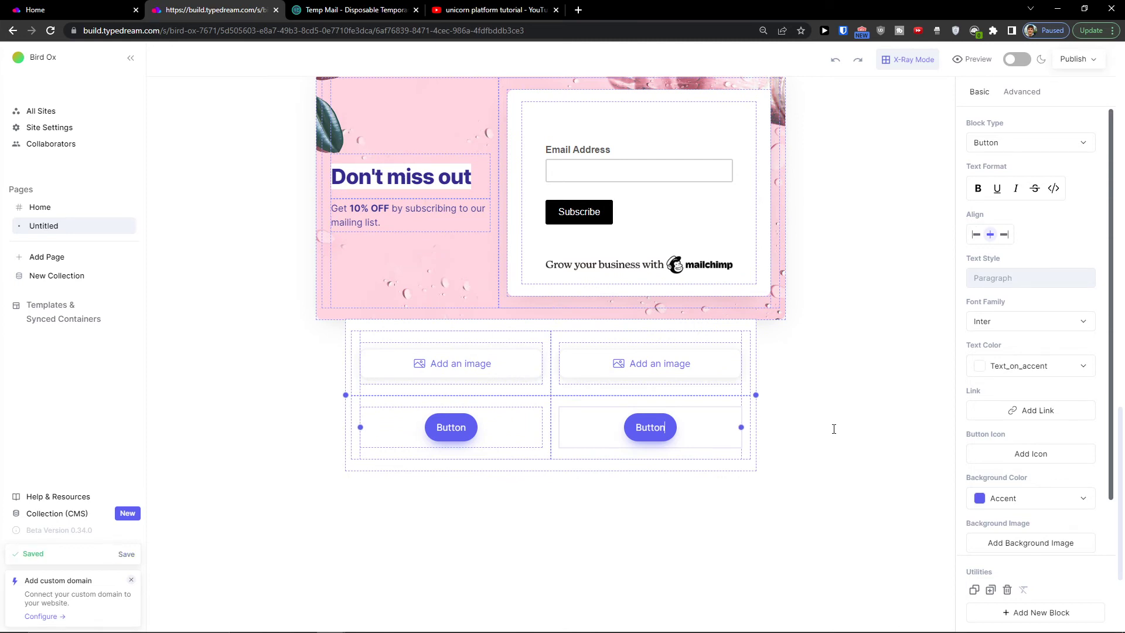
click(1015, 613)
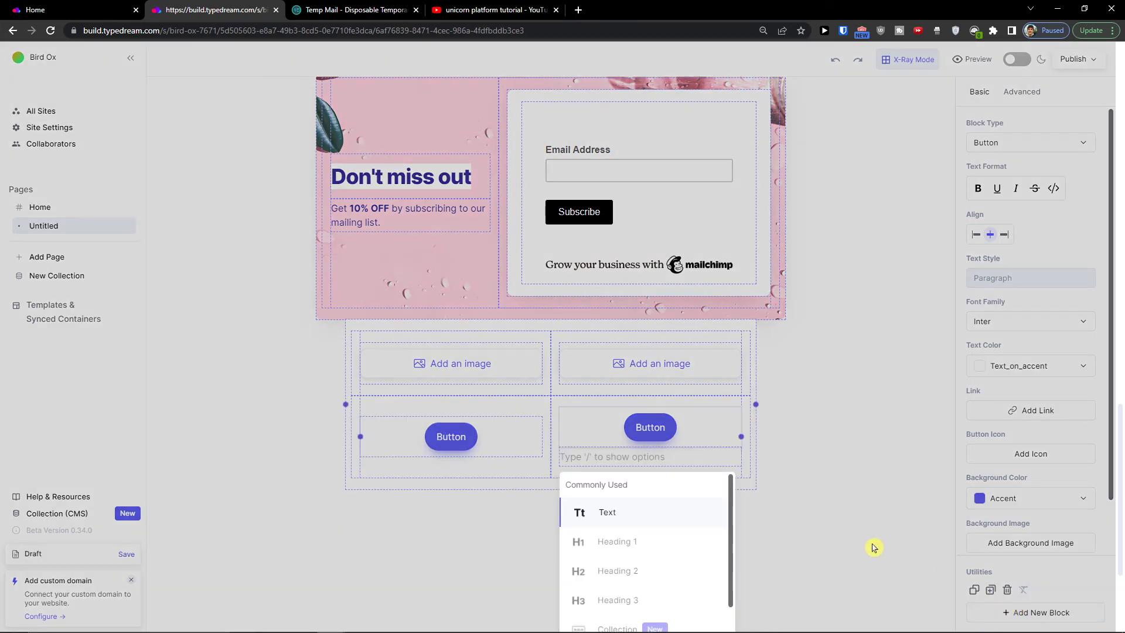
click(802, 489)
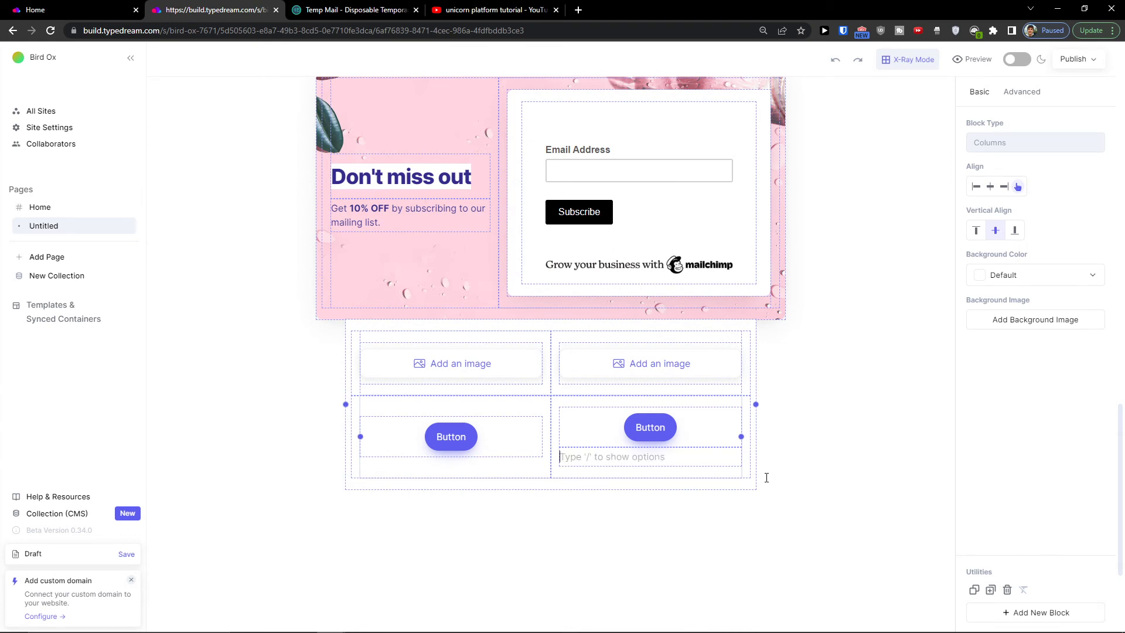
key(BackSpace)
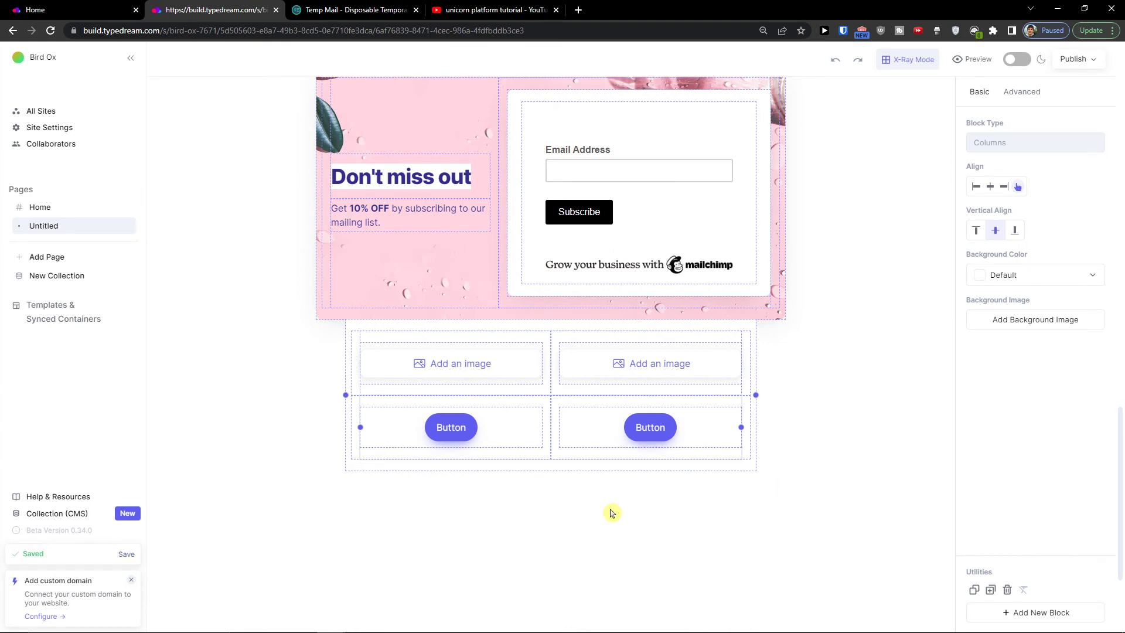
- Add a Text block reading "This is a description" in the container and move it between the image row and the button row
click(1020, 613)
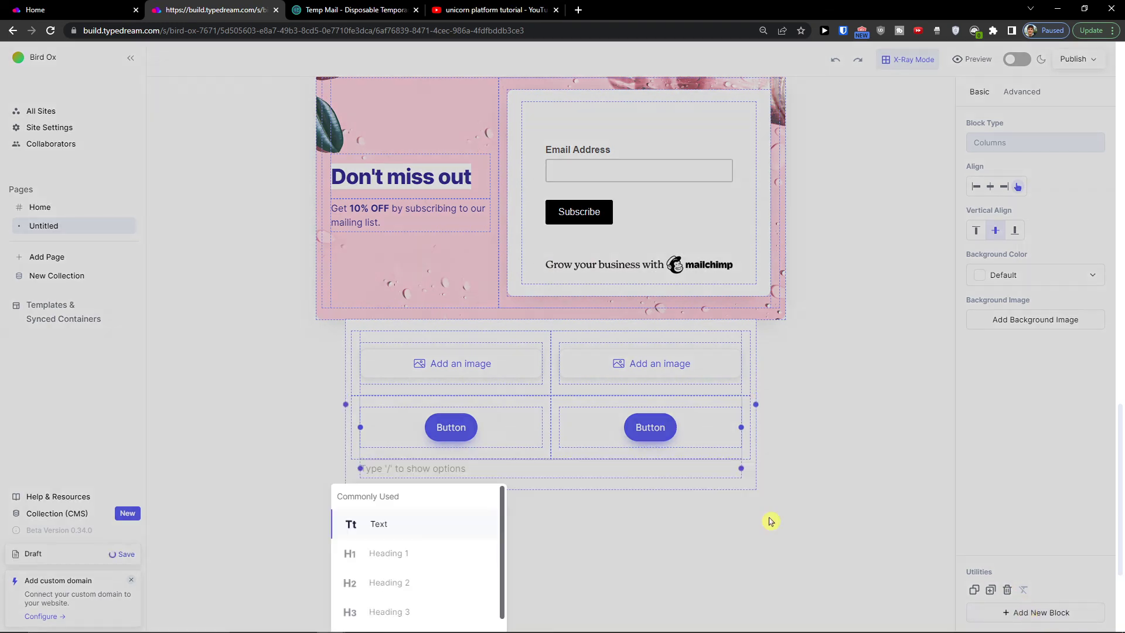
scroll(474, 465, down, 1)
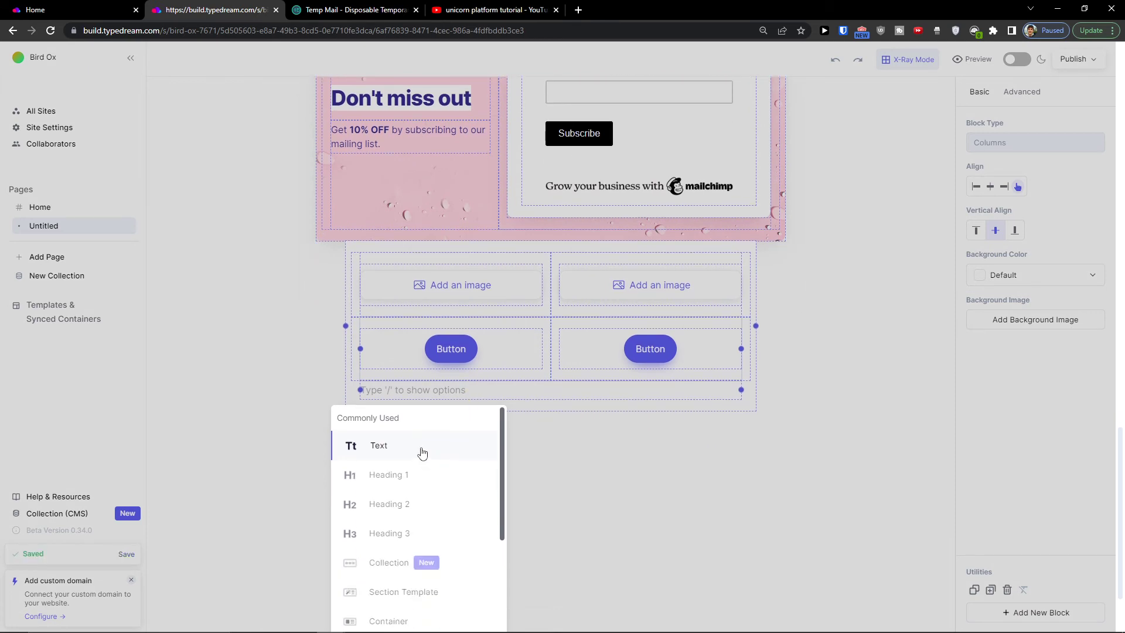
click(422, 452)
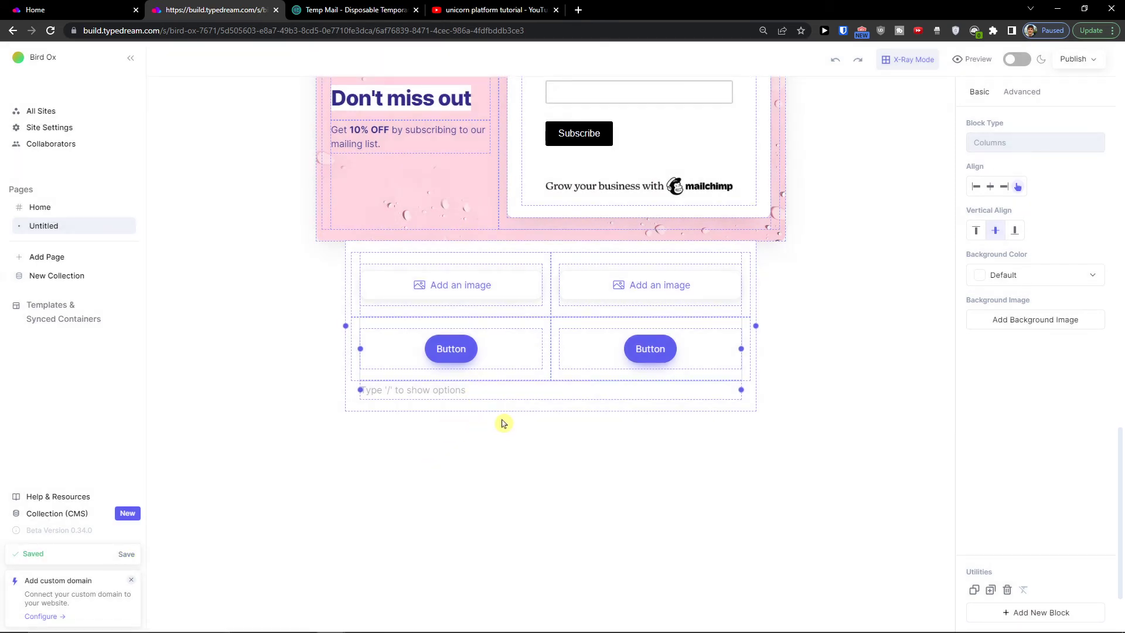
click(508, 390)
text(This is a description)
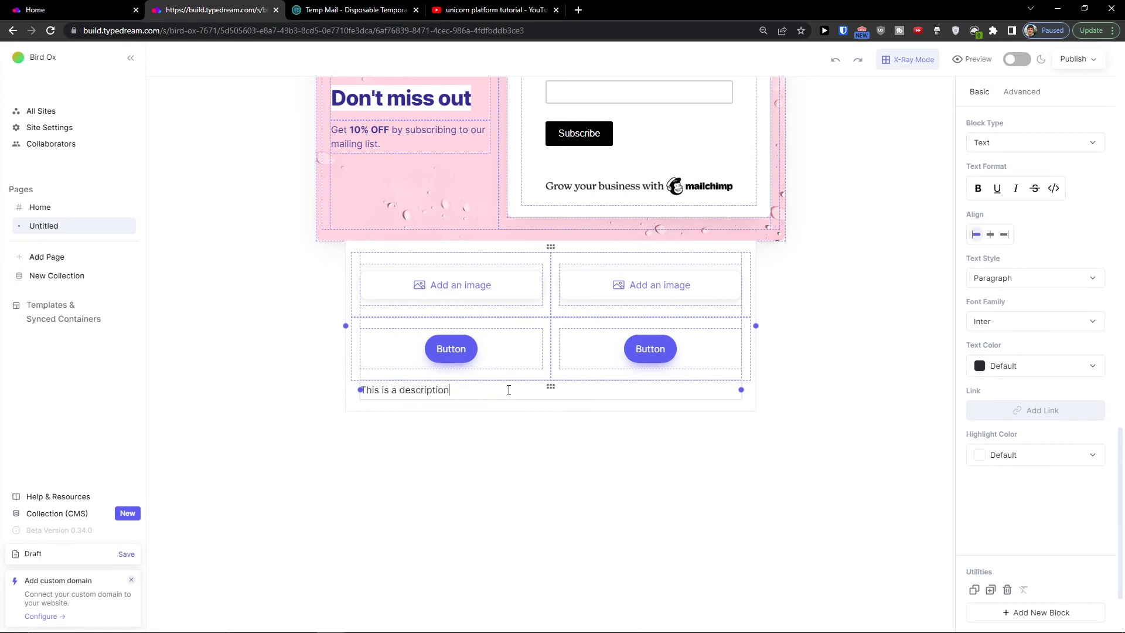
drag(551, 385, 477, 322)
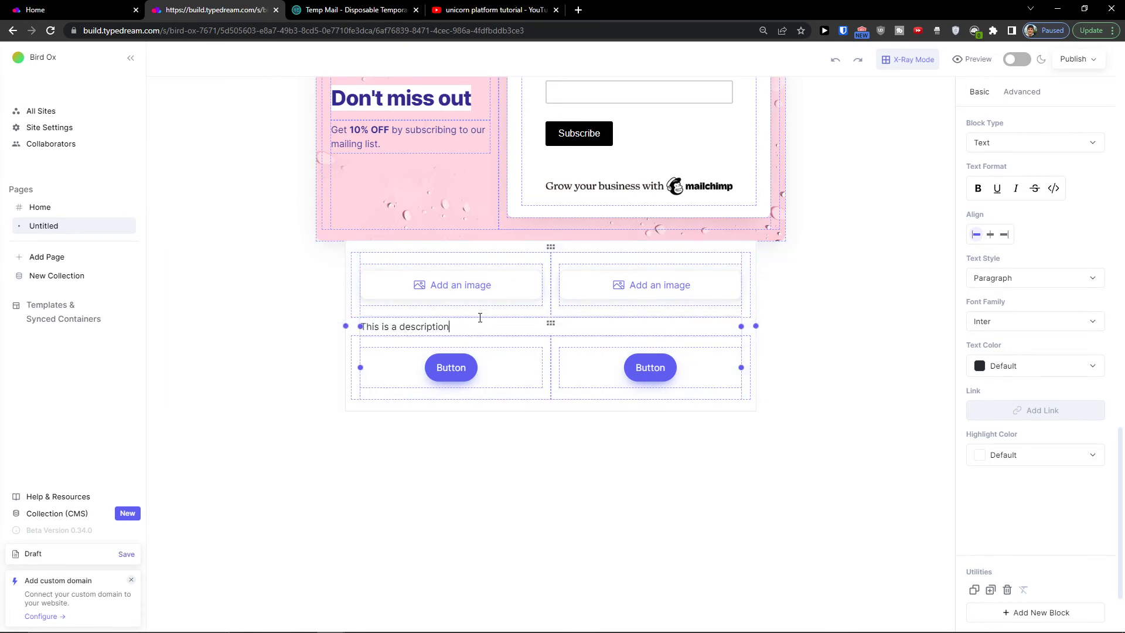
- Add a second text line reading "Another description" and place it to the right of the first description
click(971, 612)
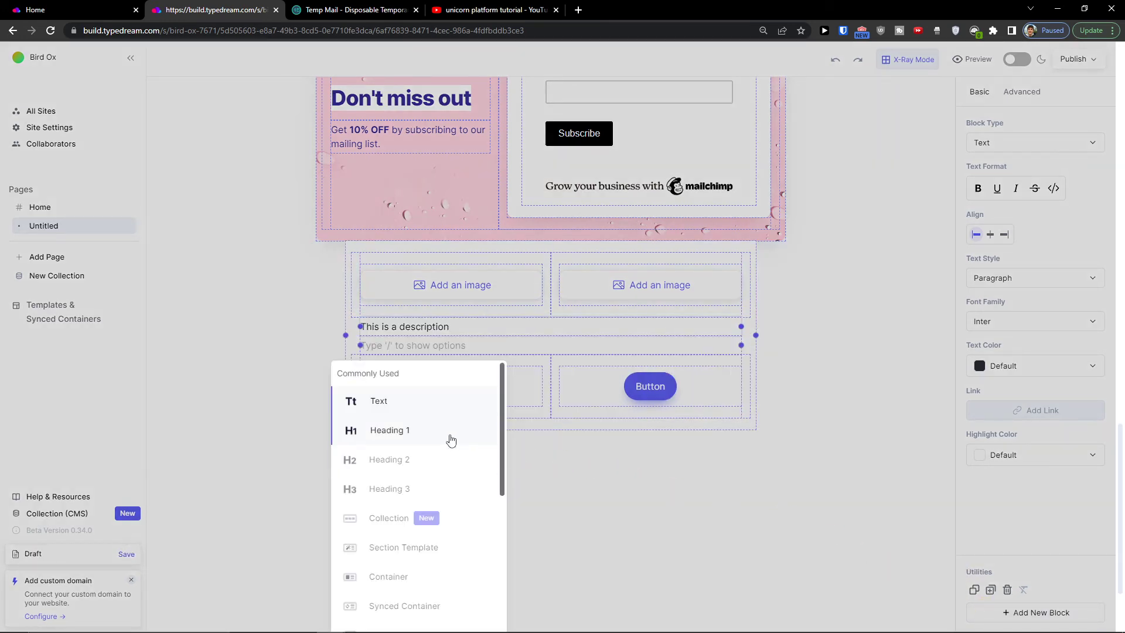
key(Escape)
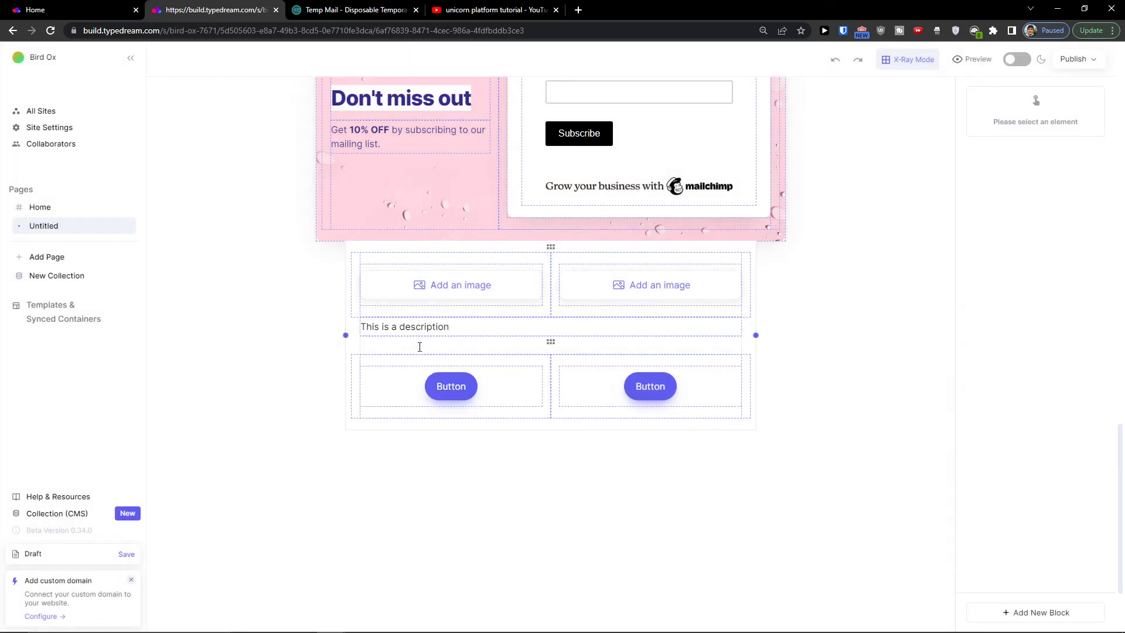
click(420, 348)
text(Another des)
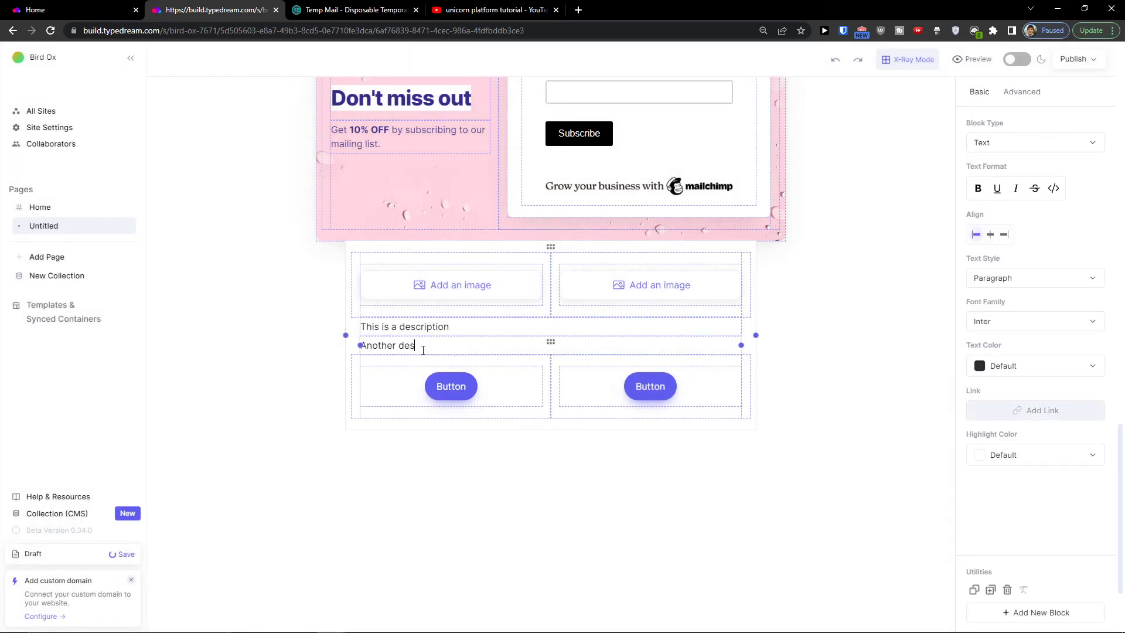
drag(550, 342, 757, 329)
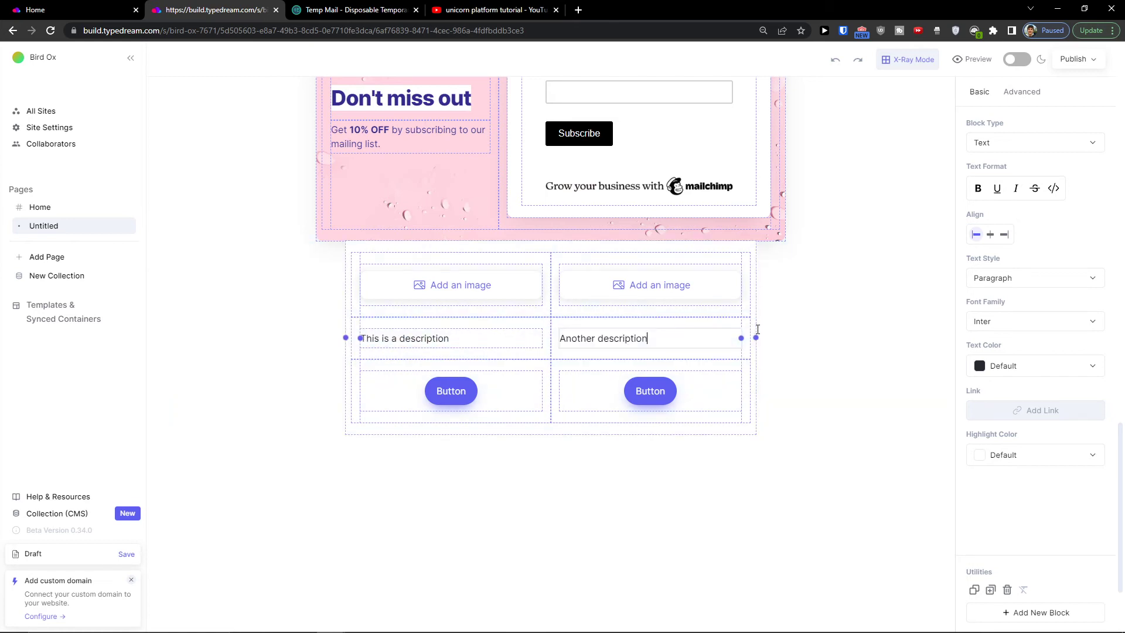
- Center the "Another description" text and set the description columns' alignment to center
click(996, 235)
click(478, 345)
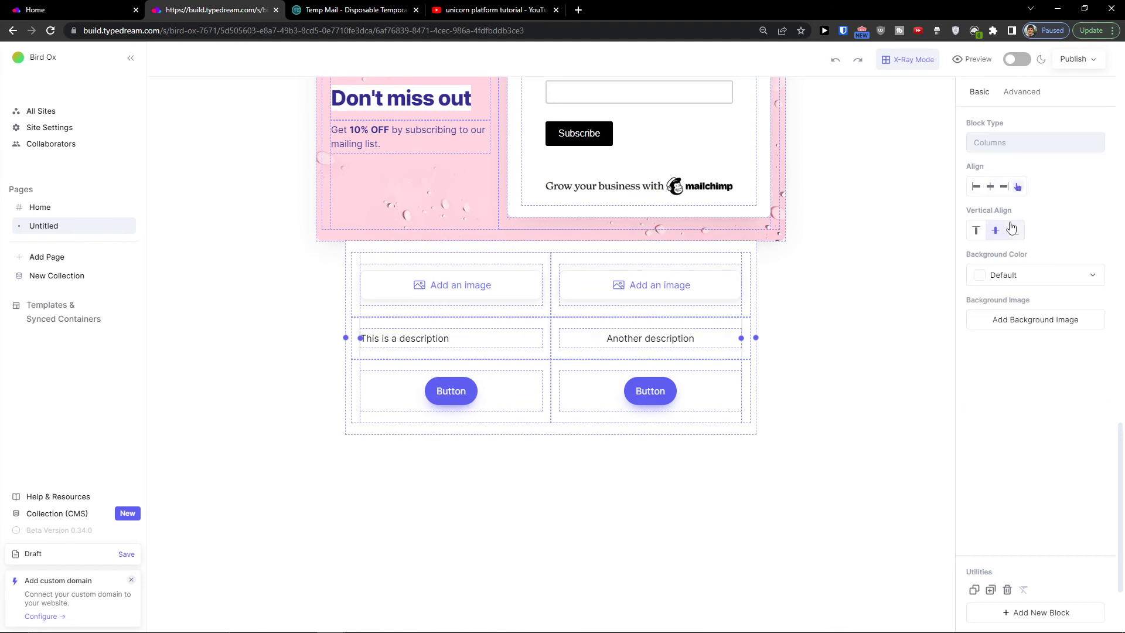
click(991, 188)
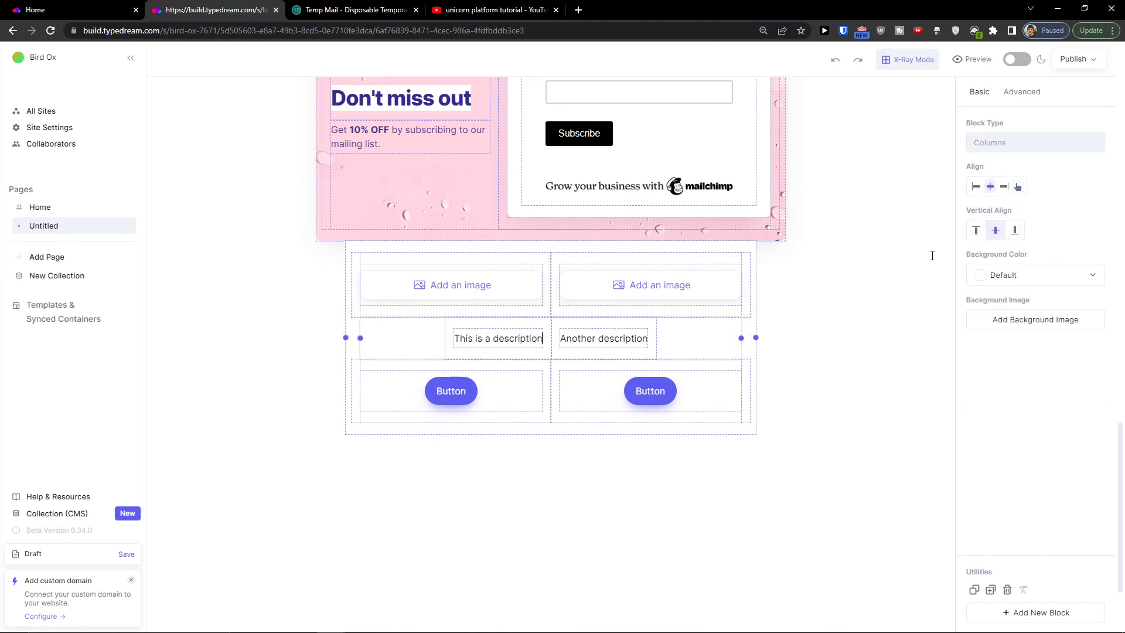
- Try left alignment on the description columns and set them back to center alignment
click(530, 335)
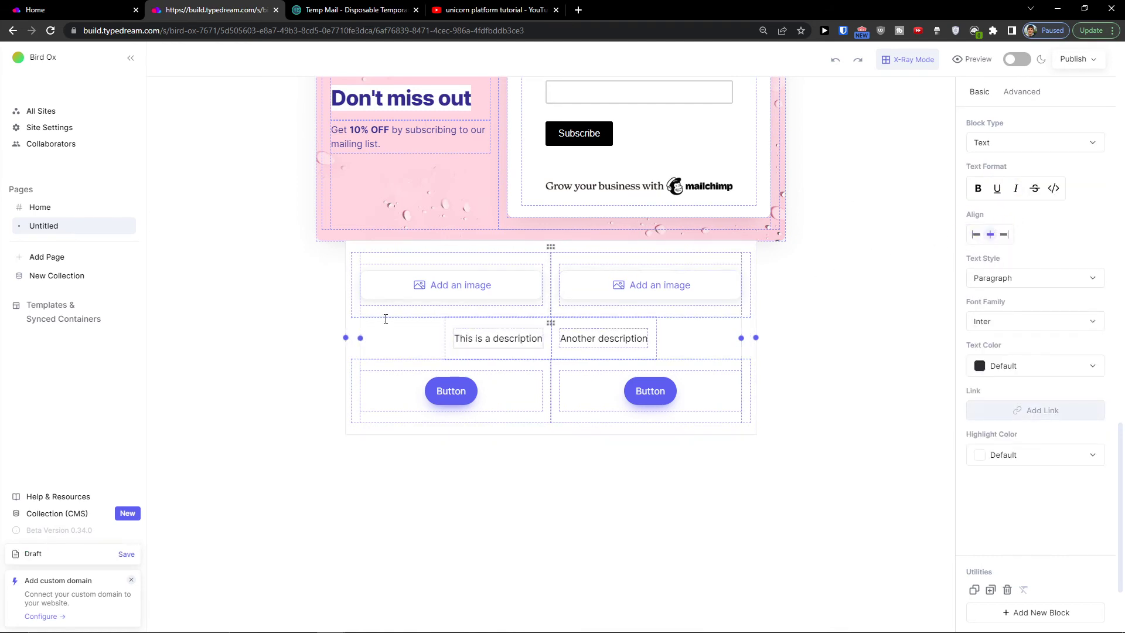
click(434, 328)
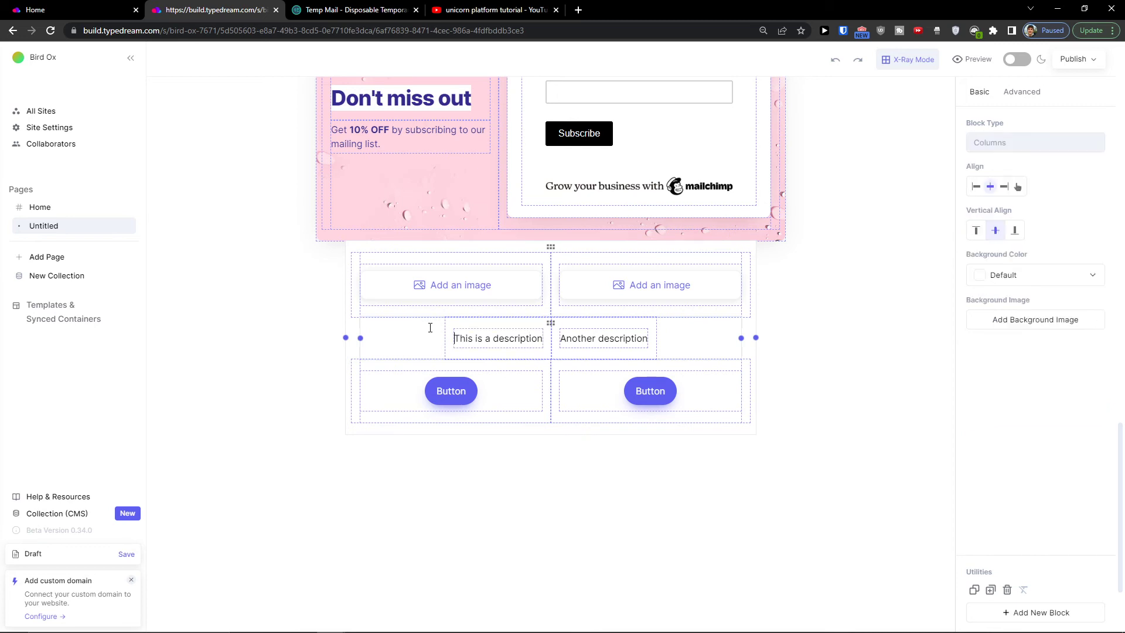
click(975, 188)
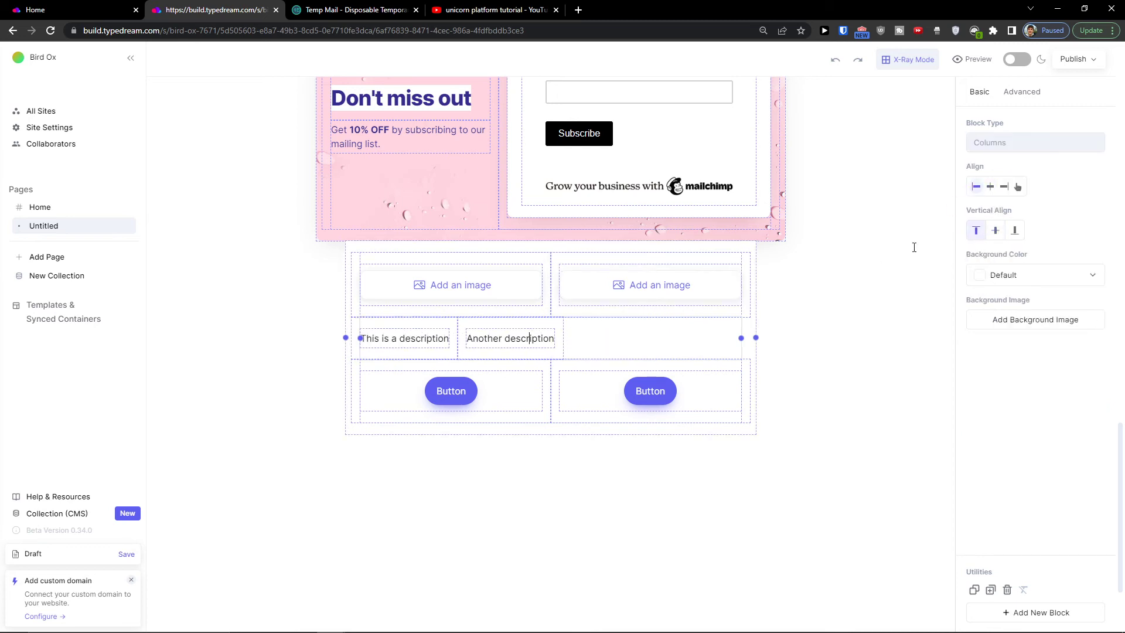
click(507, 343)
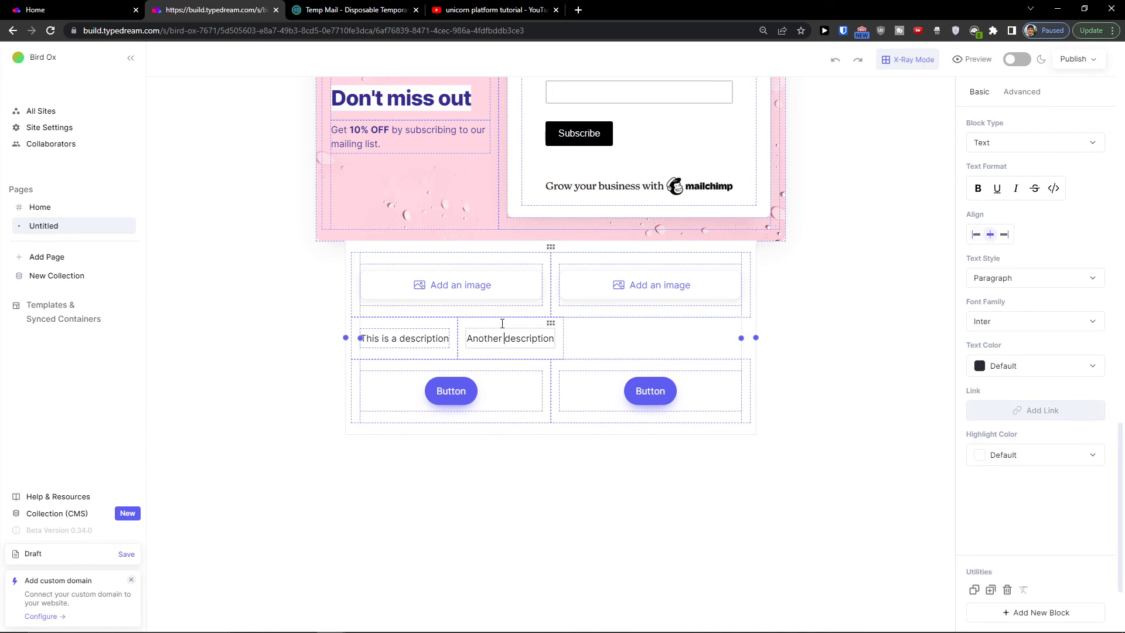
click(503, 324)
click(496, 348)
click(502, 326)
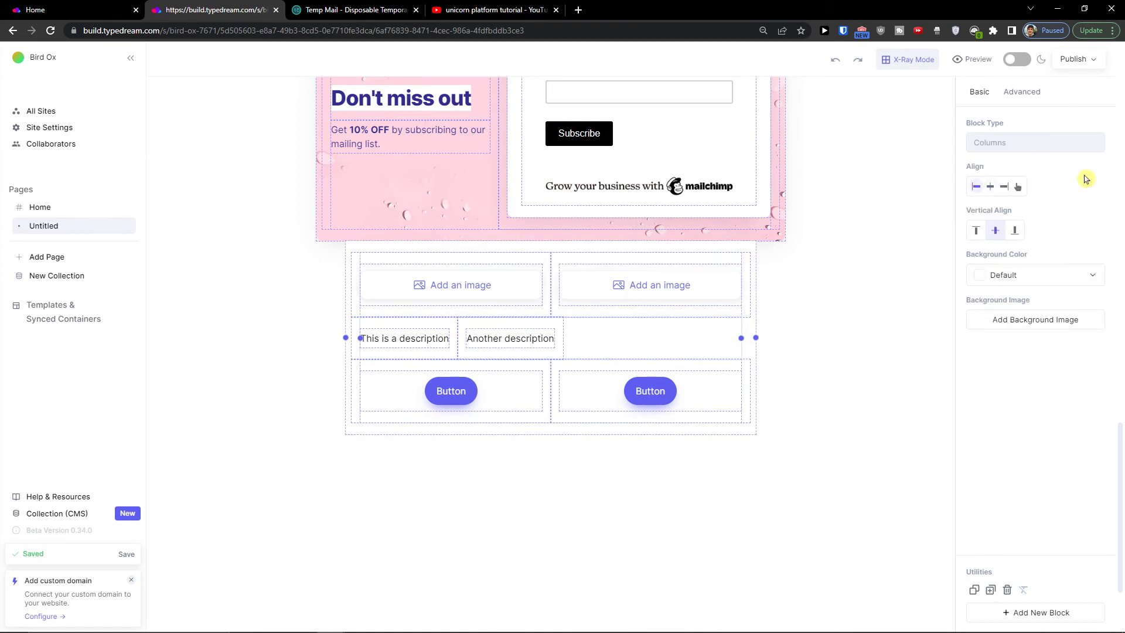
click(990, 187)
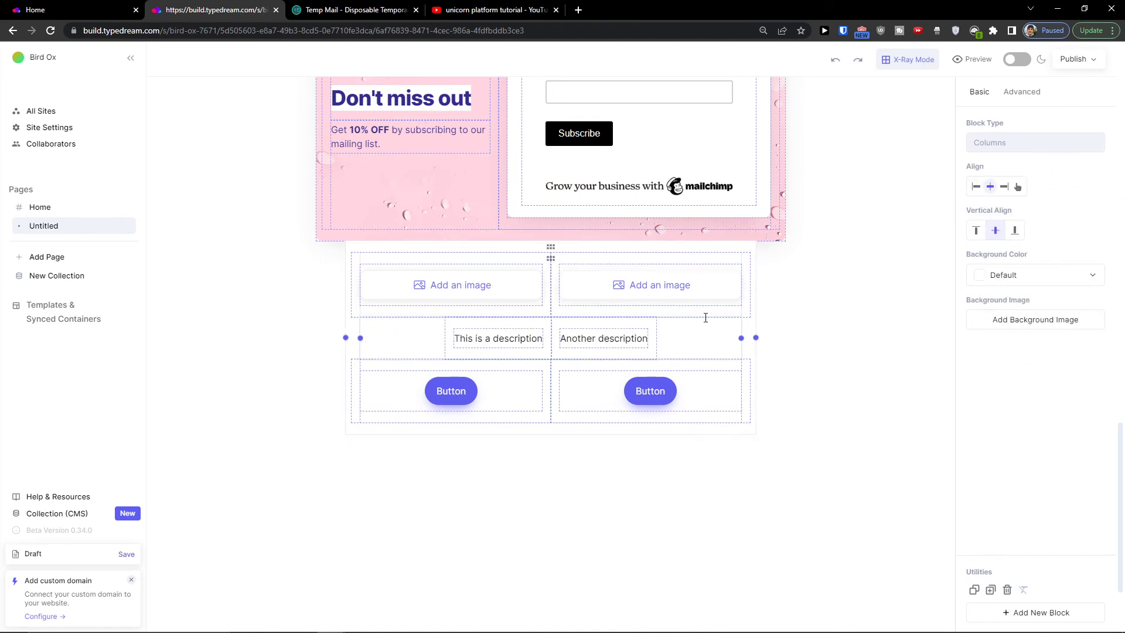
- Set the description columns to bottom vertical and center horizontal alignment, and try resizing the row from its edges
click(1014, 230)
click(1004, 187)
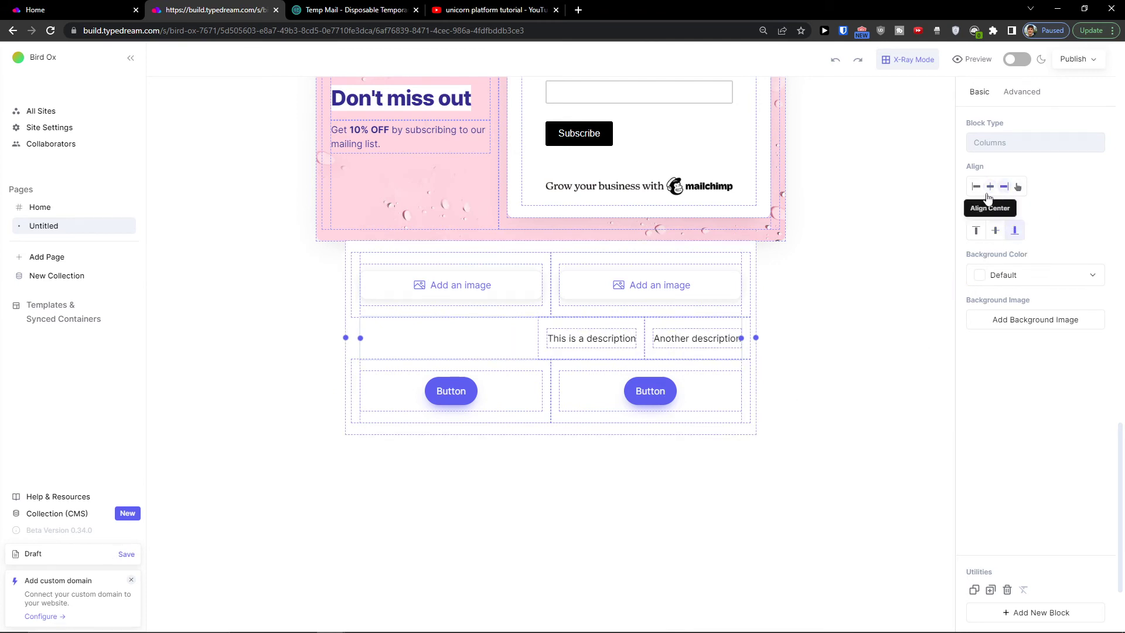
click(989, 193)
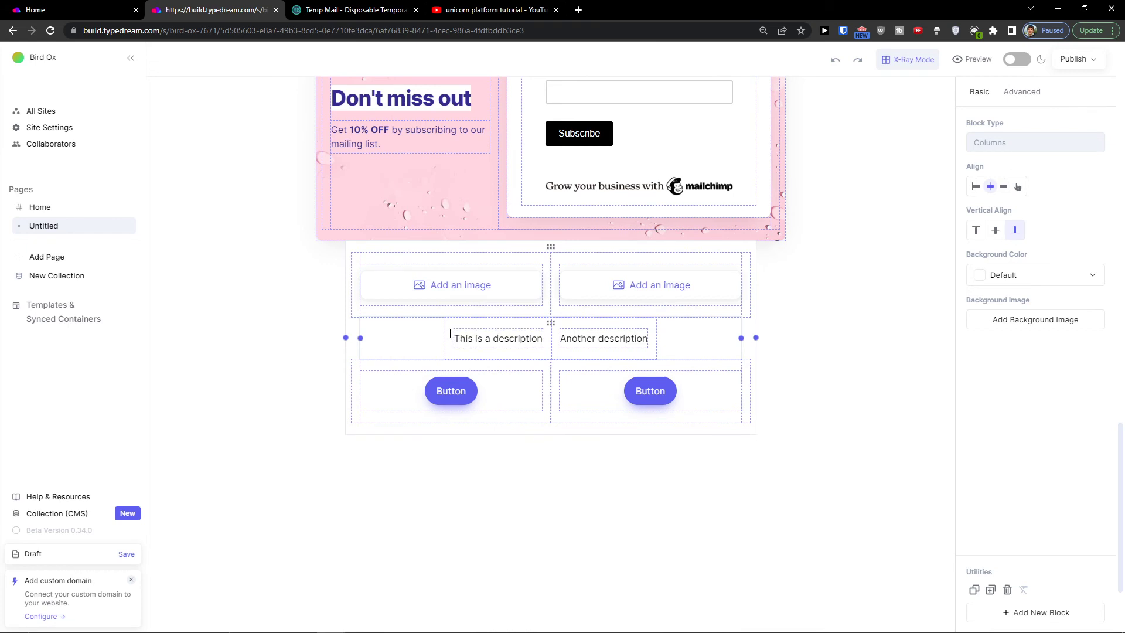
click(359, 344)
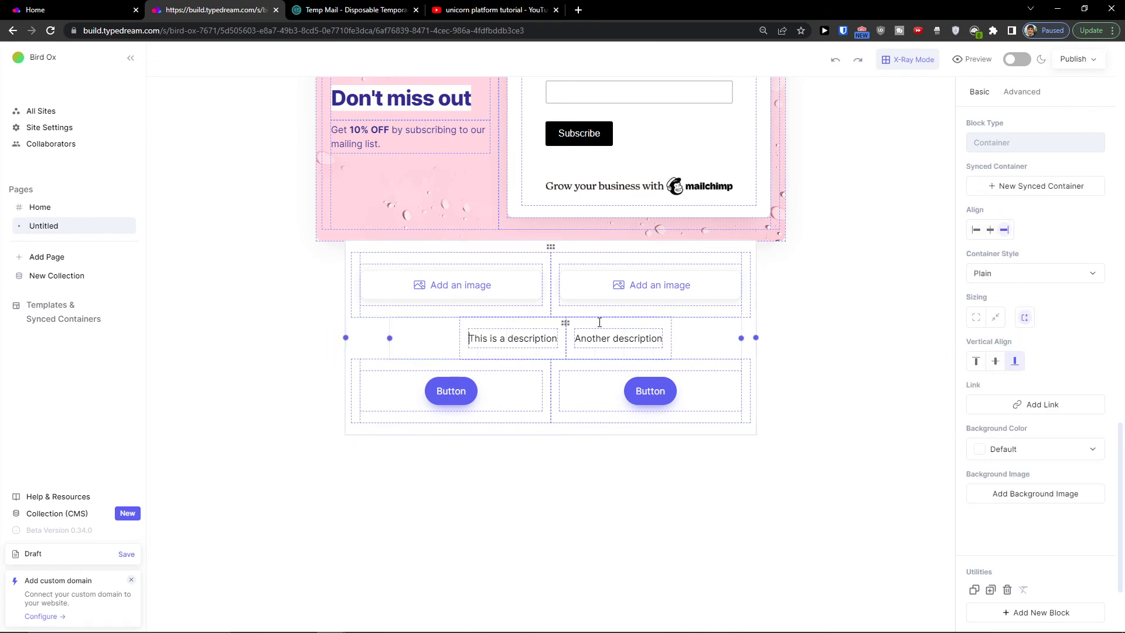
drag(738, 340, 794, 347)
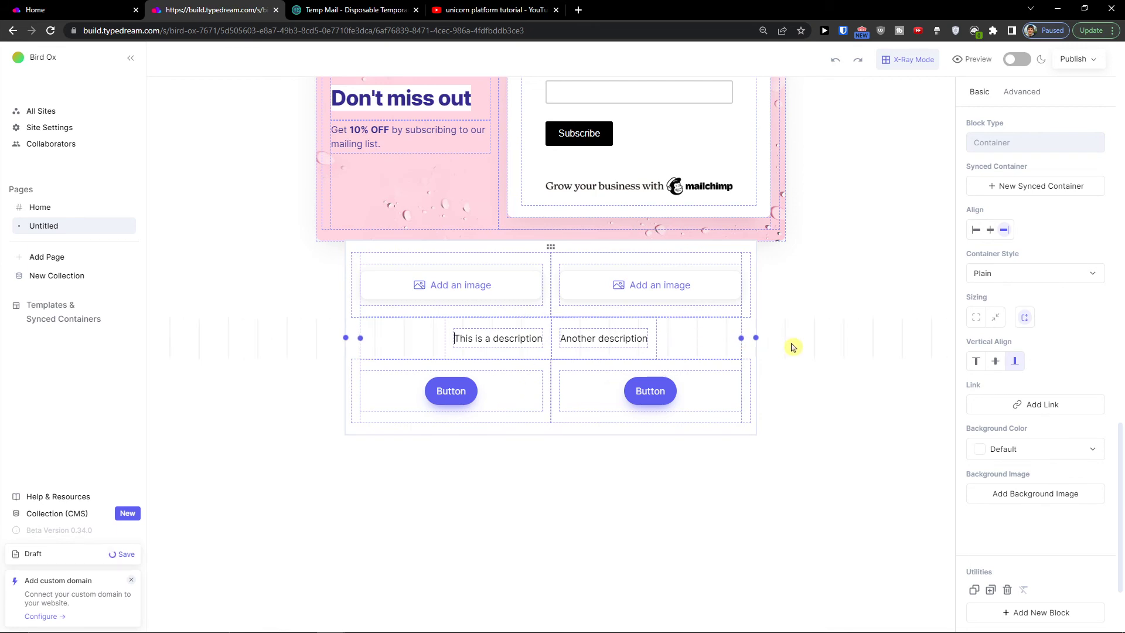
- Replace the word "Another" in the second description with a long run of the letter l and trim part of it
double_click(592, 346)
text(lllllllllllllllllllllllllllllllllllll)
key(BackSpace)
key(BackSpace)
key(BackSpace)
key(BackSpace)
key(BackSpace)
key(BackSpace)
key(BackSpace)
key(BackSpace)
key(BackSpace)
key(BackSpace)
key(BackSpace)
key(BackSpace)
key(BackSpace)
key(BackSpace)
key(BackSpace)
key(BackSpace)
key(BackSpace)
key(BackSpace)
key(BackSpace)
key(BackSpace)
key(BackSpace)
key(BackSpace)
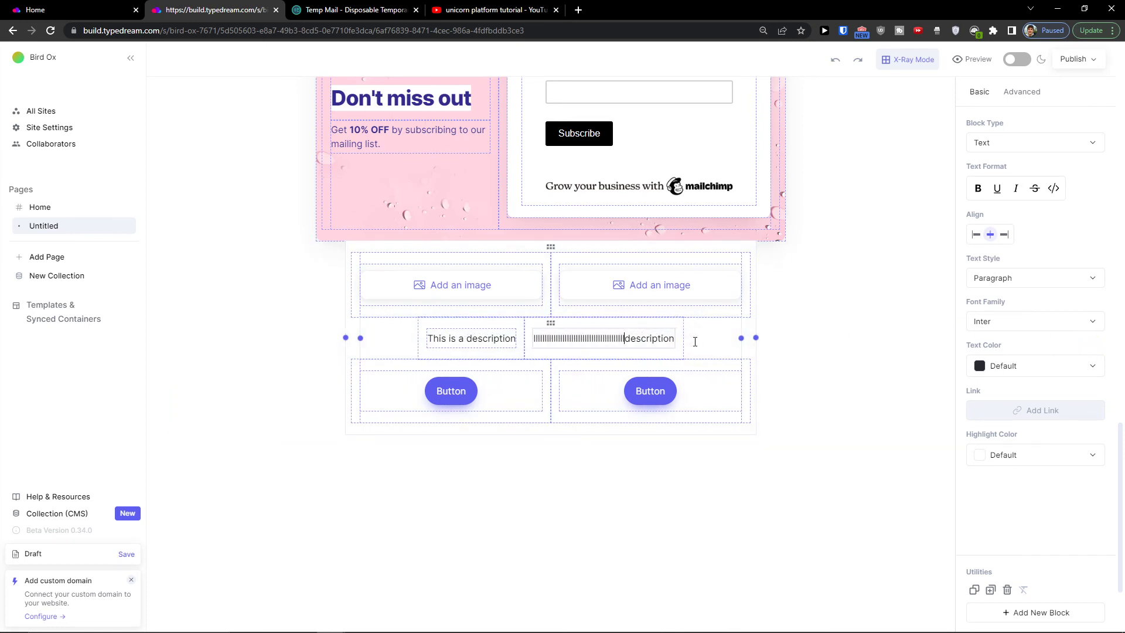
- Delete both description texts and remove the empty line between the image row and the button row
click(655, 336)
key(BackSpace)
drag(632, 337, 567, 333)
key(BackSpace)
key(BackSpace)
key(BackSpace)
key(BackSpace)
key(BackSpace)
key(BackSpace)
key(BackSpace)
key(BackSpace)
key(BackSpace)
key(BackSpace)
key(BackSpace)
key(BackSpace)
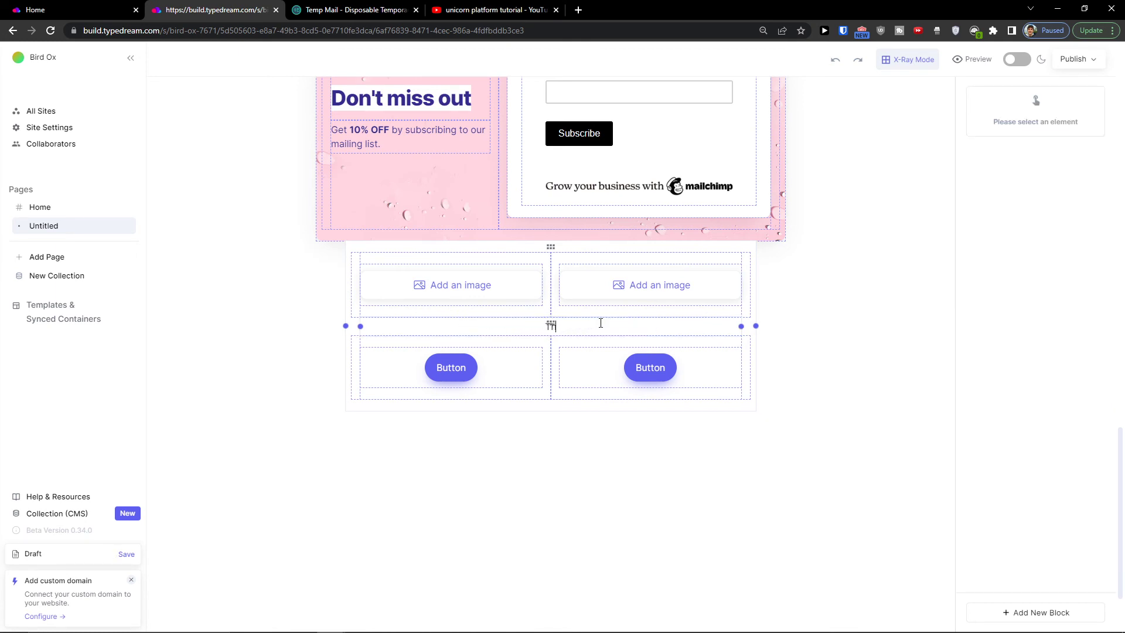
key(BackSpace)
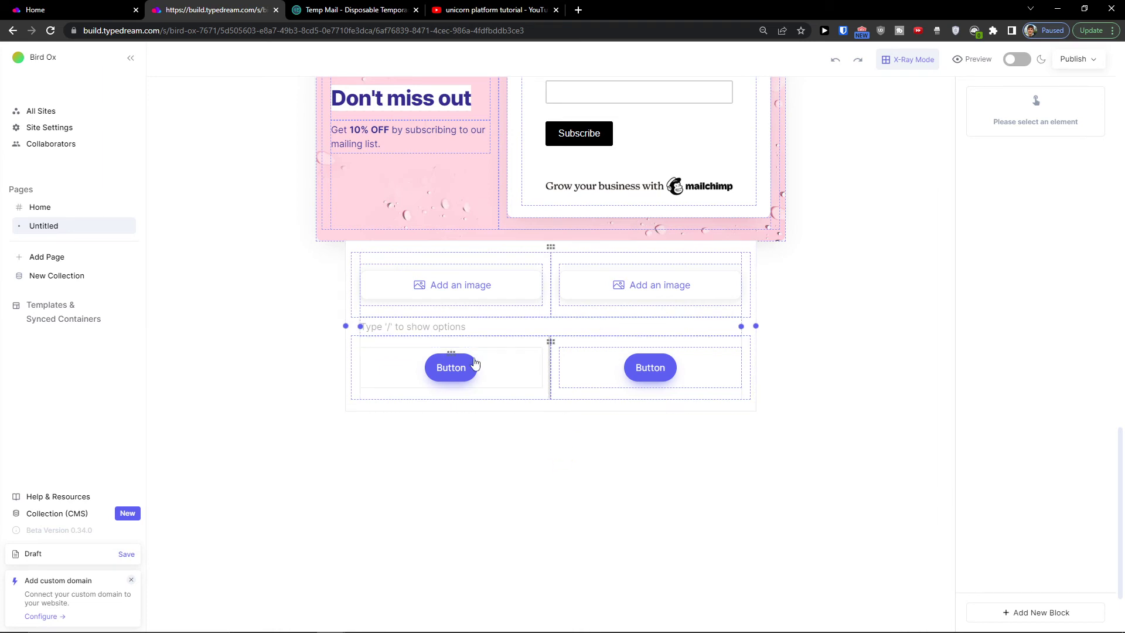
key(BackSpace)
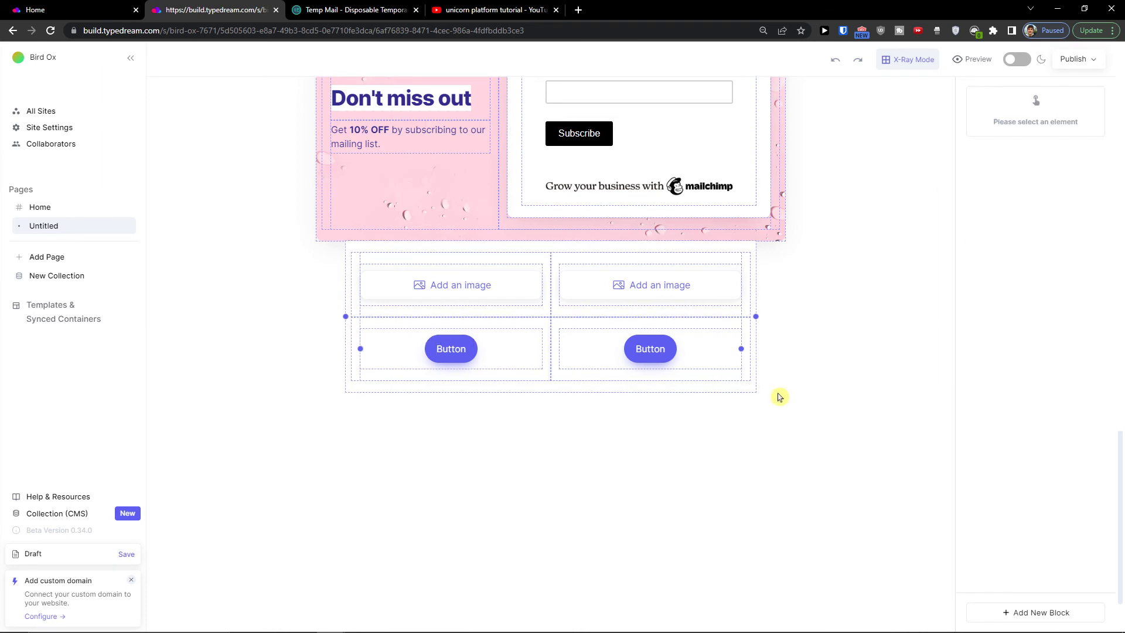
- Insert a synced container below the two-column block with the buttons
click(1013, 613)
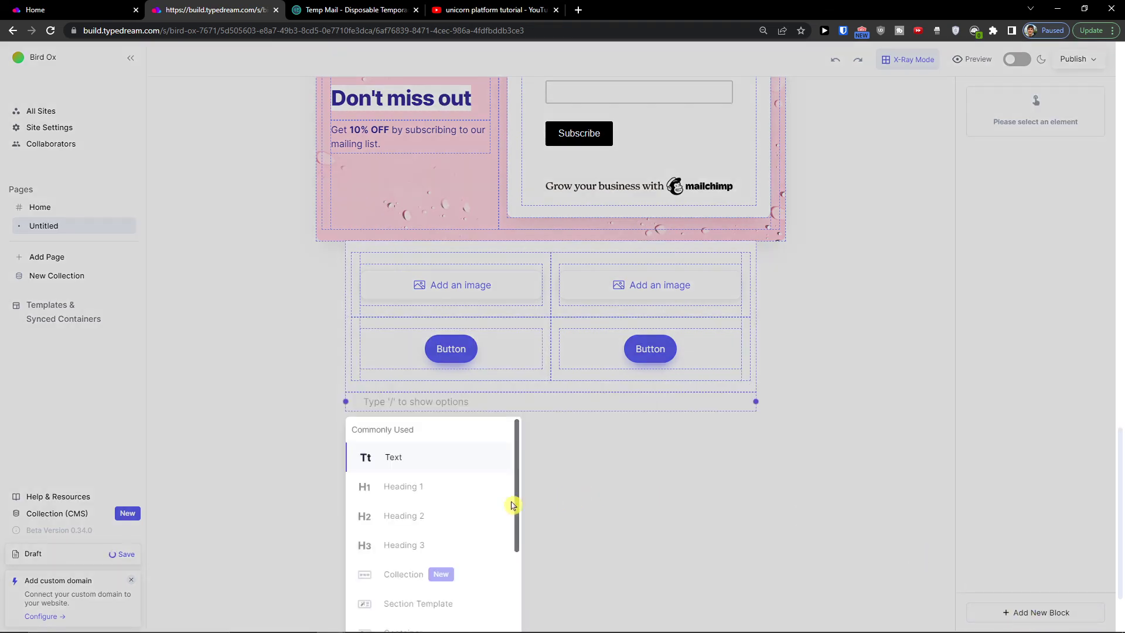
scroll(437, 504, down, 3)
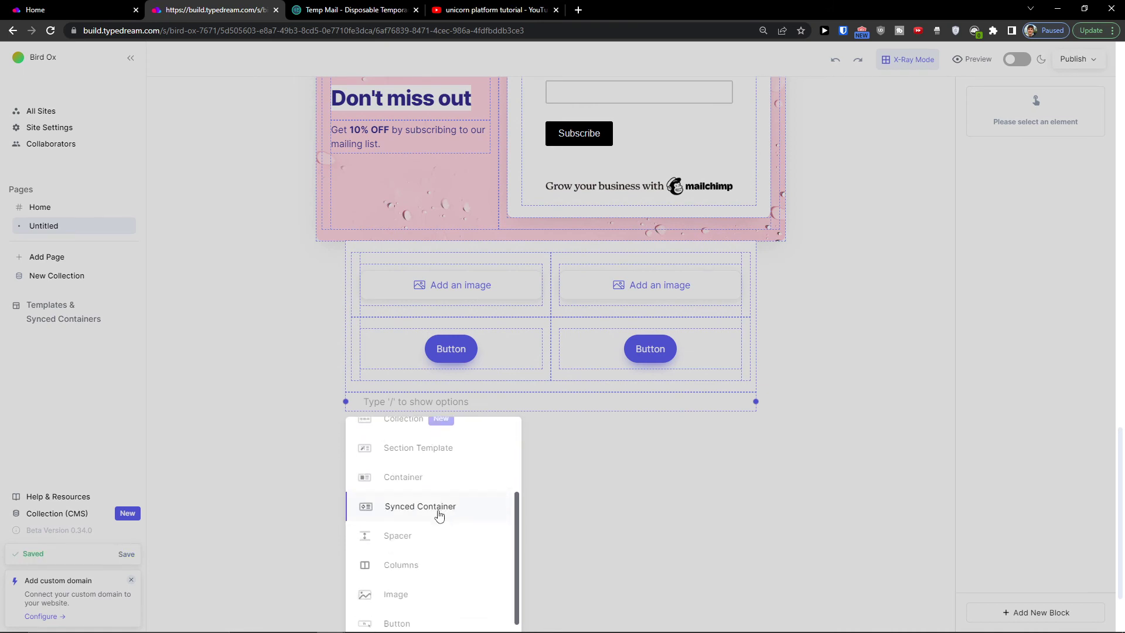
click(439, 515)
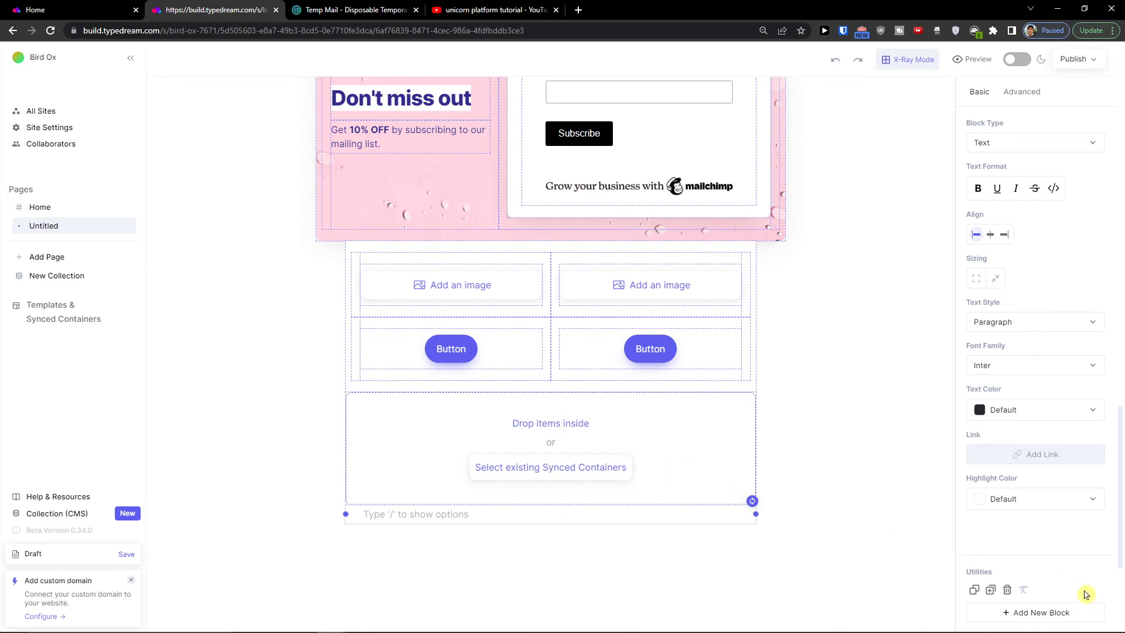
- Insert an embed block below the synced container and leave its link source empty
click(1047, 614)
click(641, 518)
text(/)
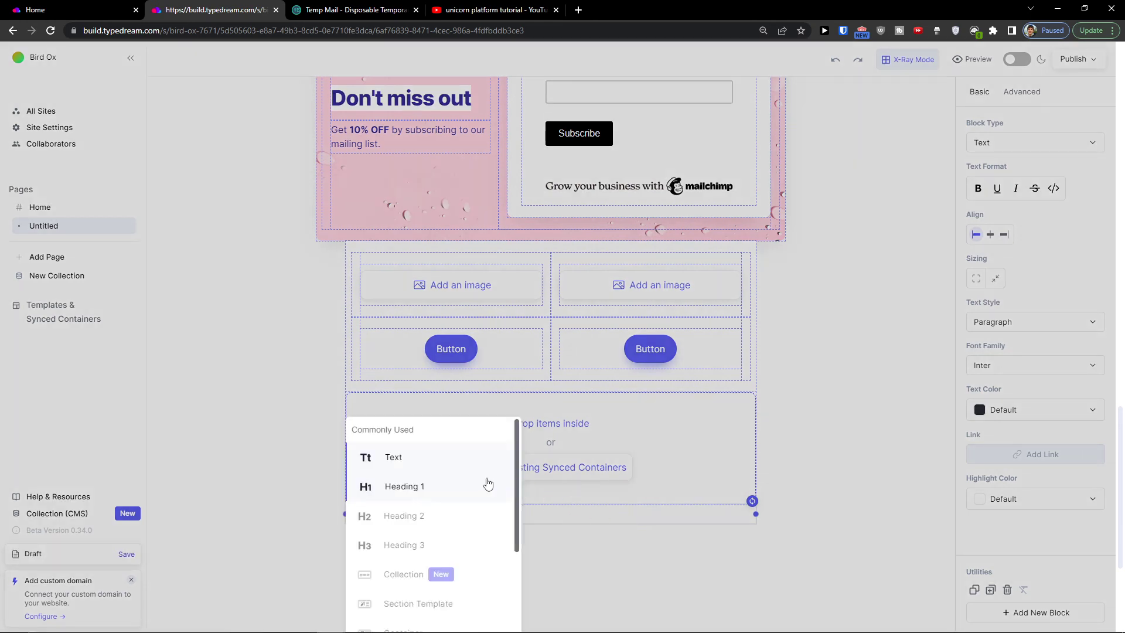
scroll(484, 482, down, 3)
scroll(274, 478, down, 1)
scroll(497, 515, down, 2)
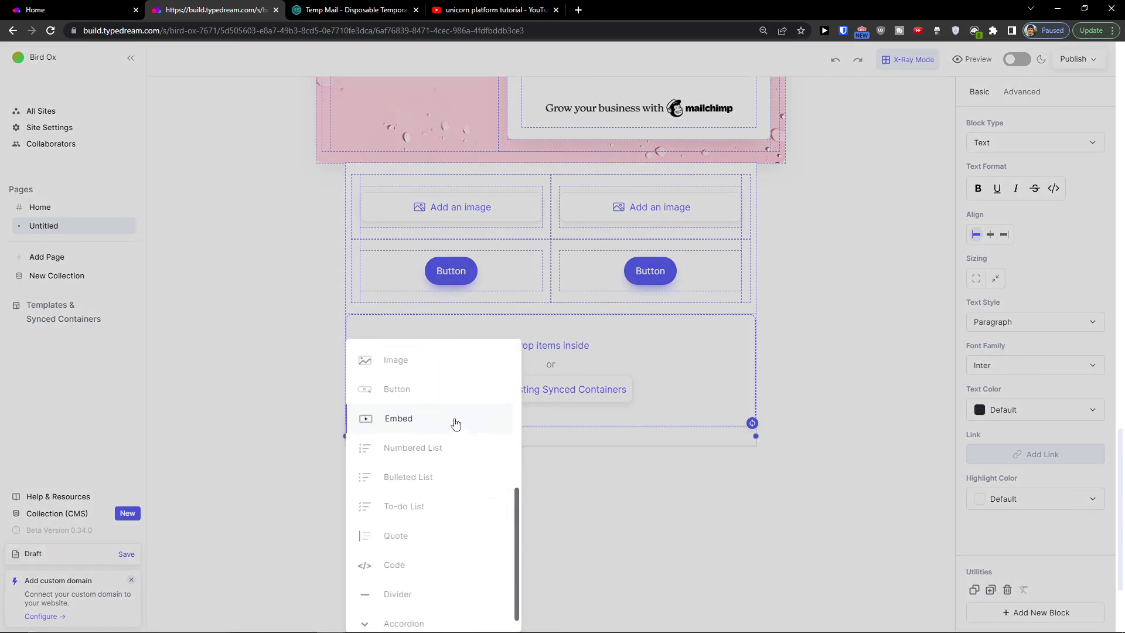
click(455, 421)
click(595, 452)
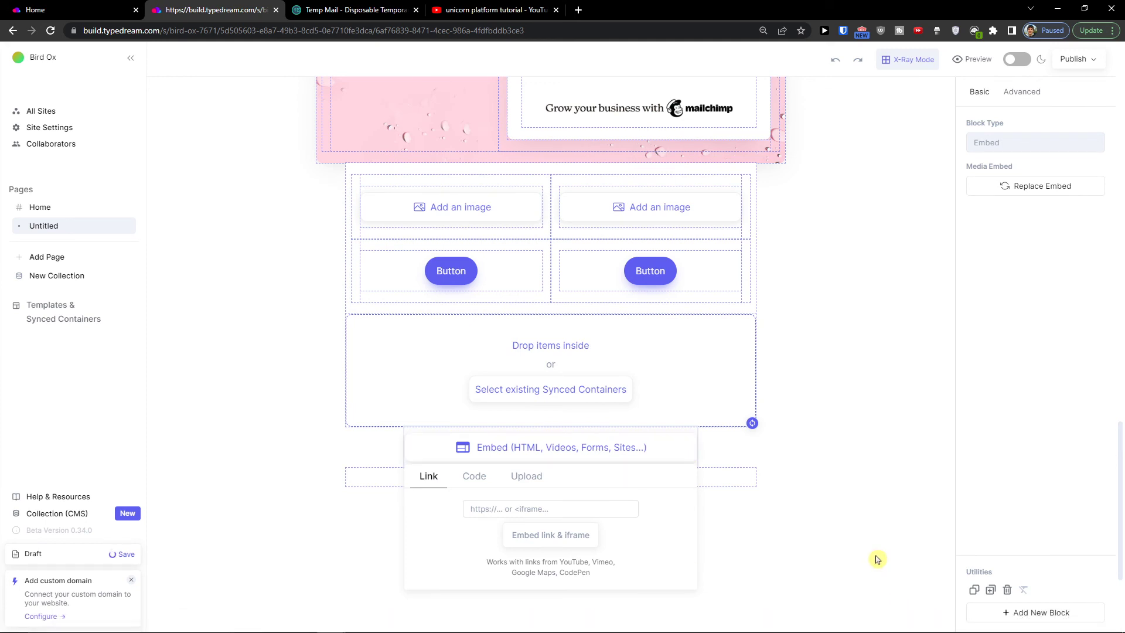
click(877, 558)
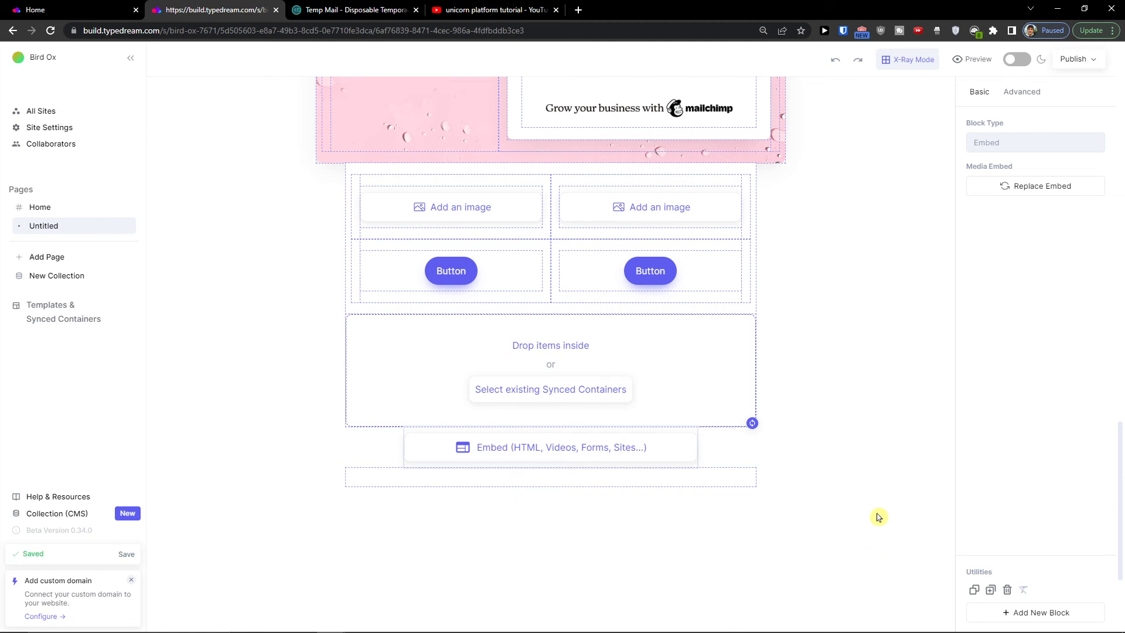
- Insert a to-do list in the empty line below the embed block
click(722, 477)
text(/)
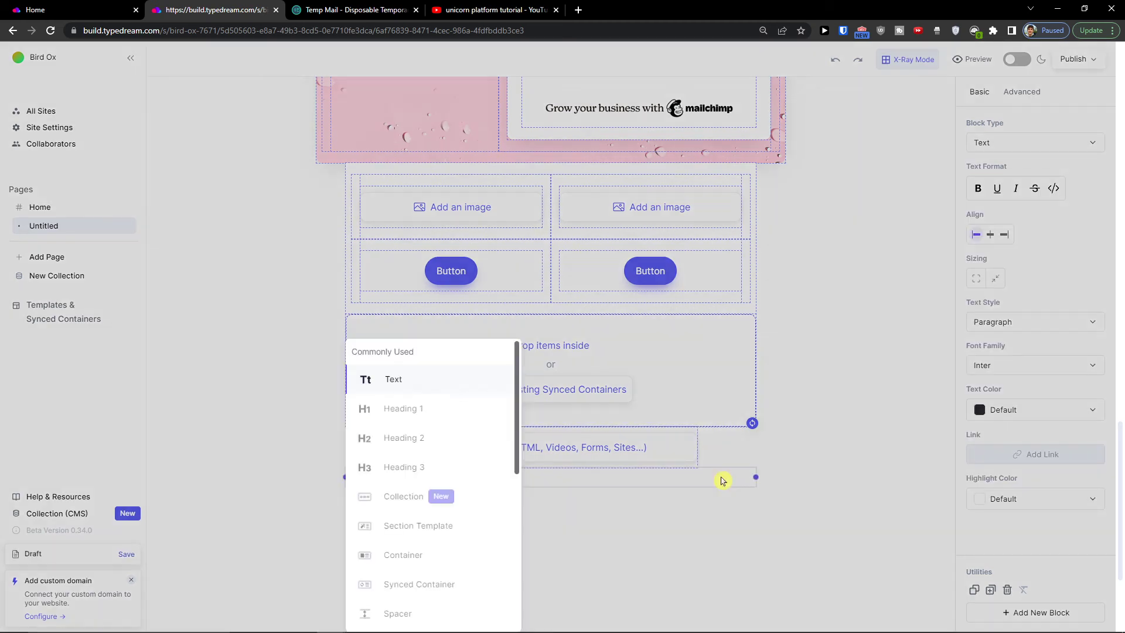
scroll(670, 447, down, 3)
scroll(468, 347, down, 2)
scroll(468, 347, down, 4)
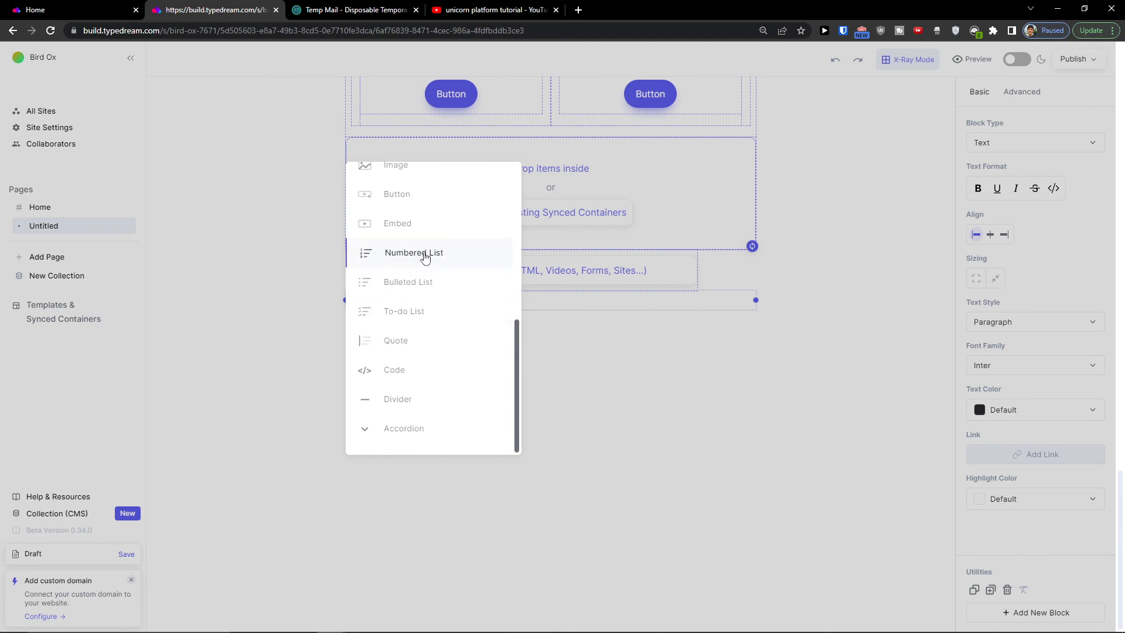
click(434, 312)
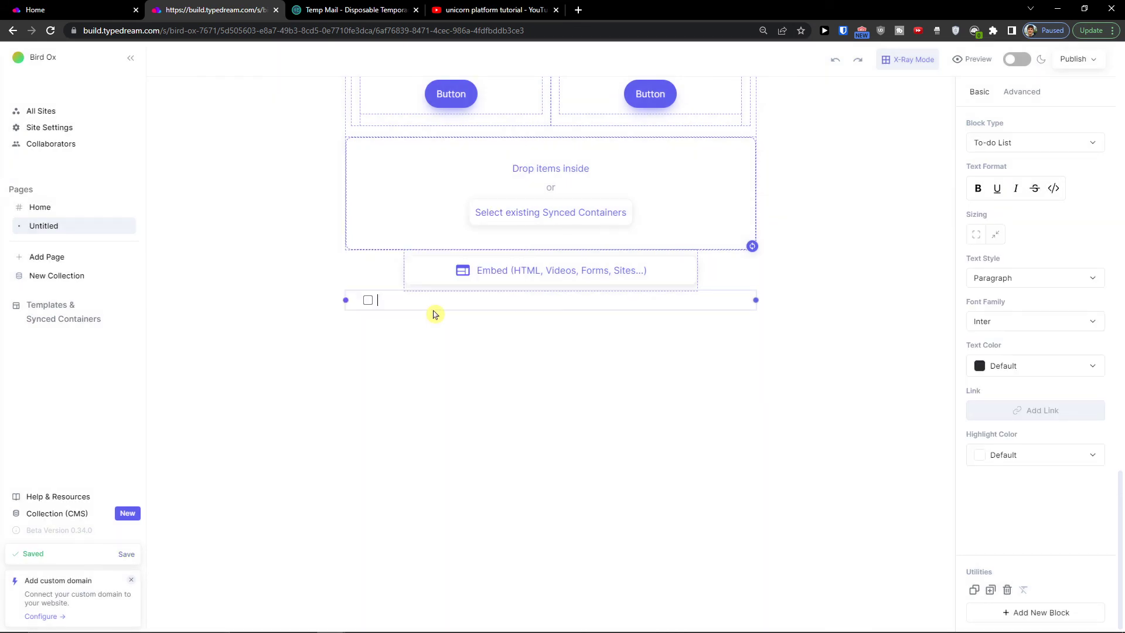
- Add six more empty items to the to-do list and select the first item
key(Return)
key(Return)
key(Return)
key(Return)
key(Return)
key(Return)
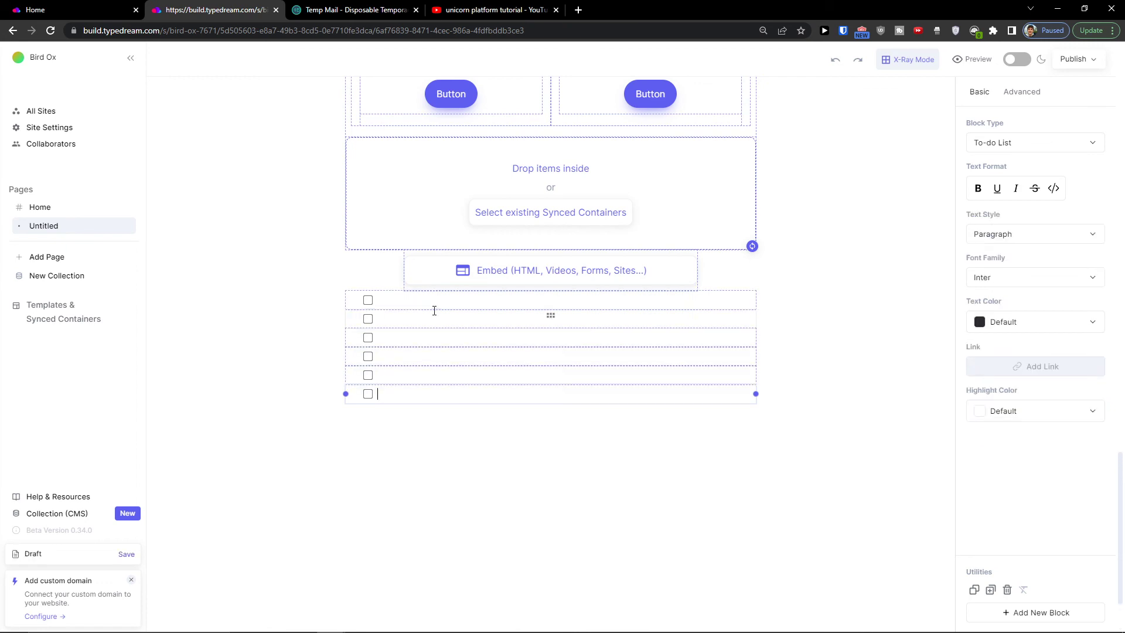
click(368, 301)
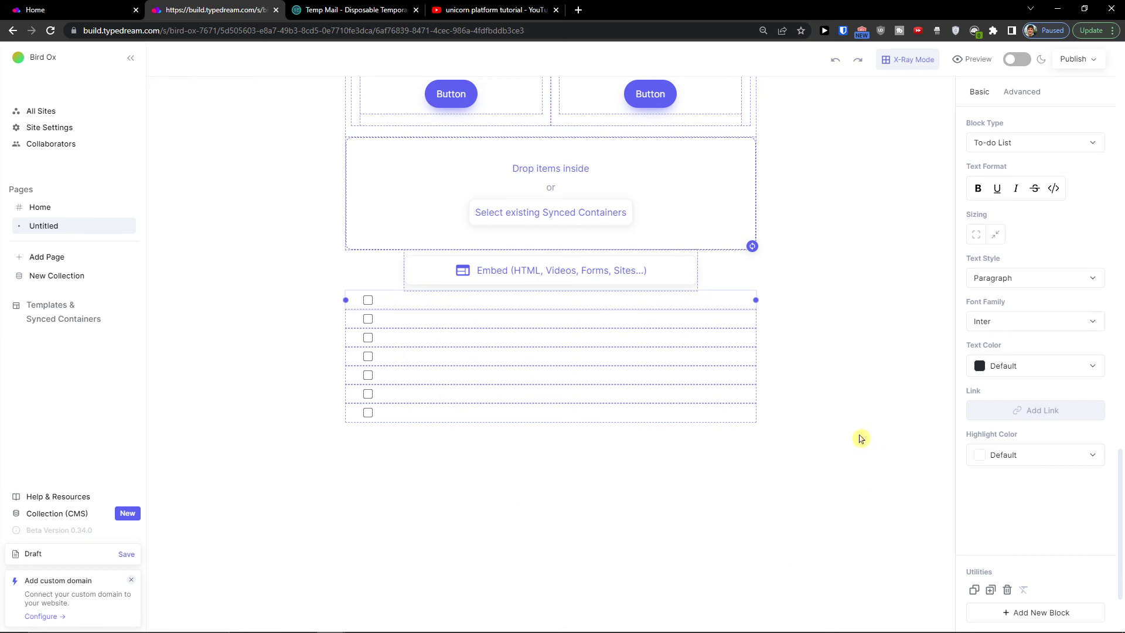
- Insert an empty code block and move it below the last to-do item
click(1011, 611)
scroll(557, 545, down, 2)
scroll(440, 460, down, 5)
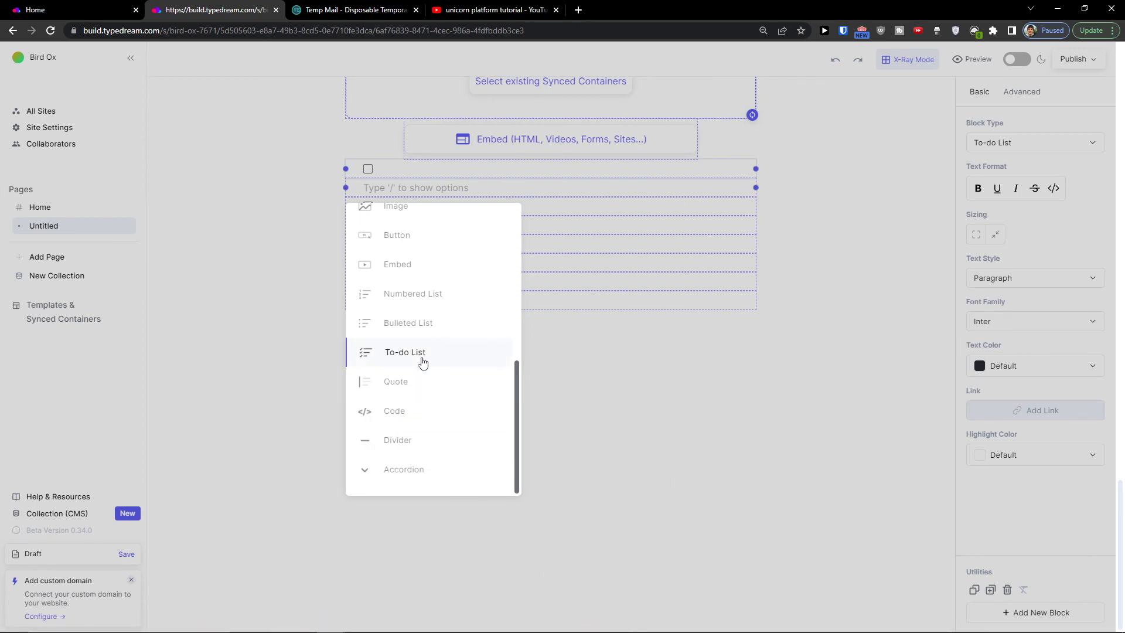
click(442, 416)
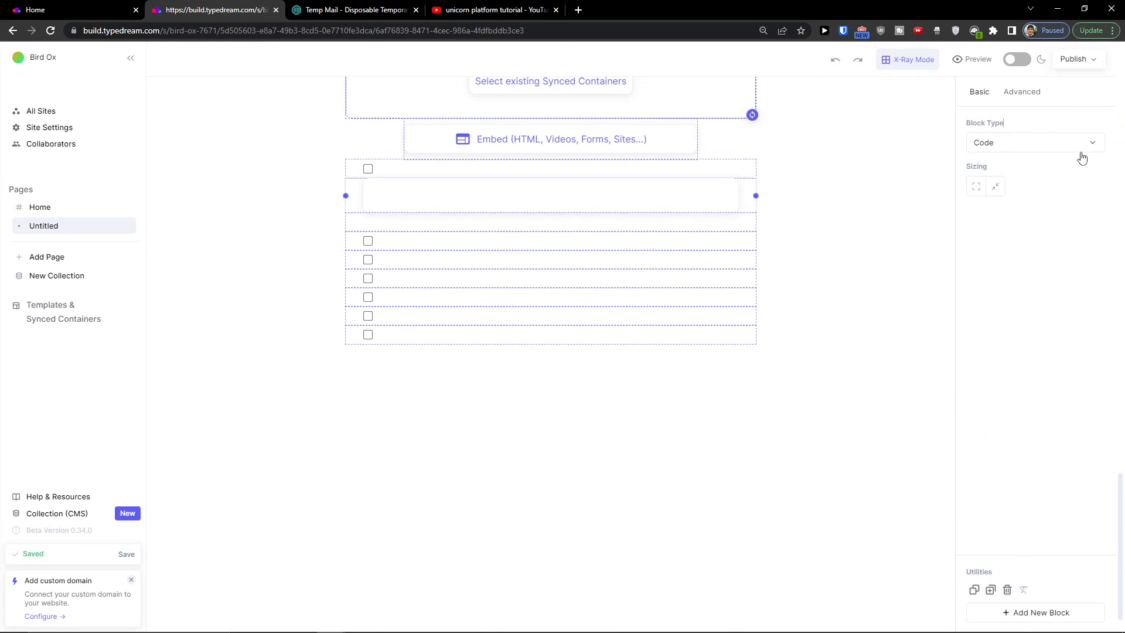
click(1063, 148)
click(600, 205)
drag(550, 185, 547, 314)
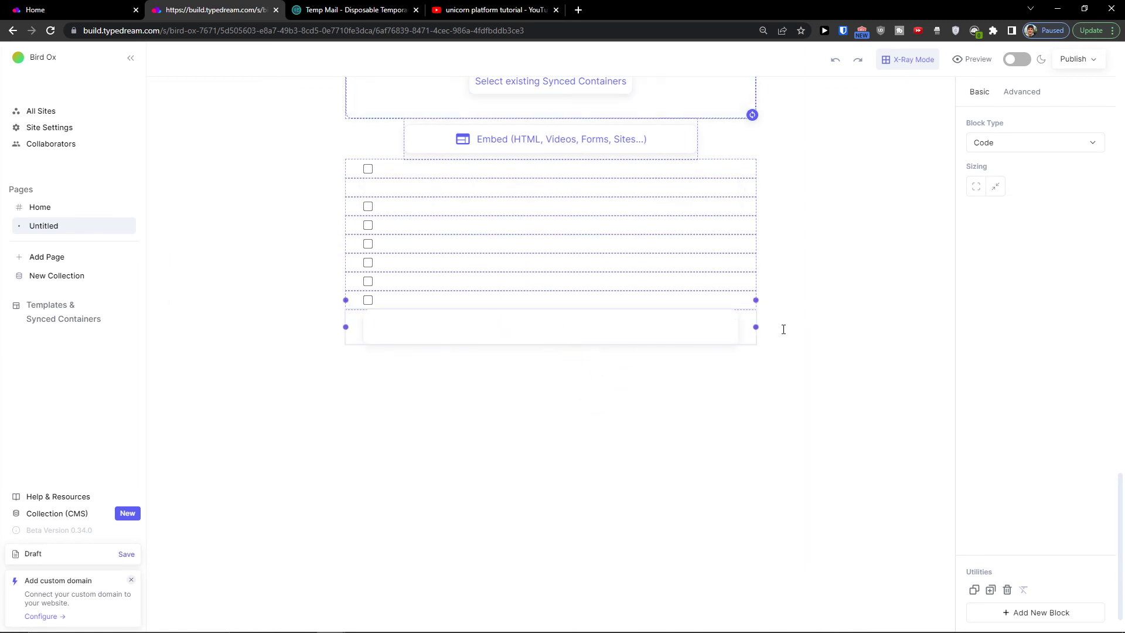
- Add a divider below the code block and widen both blocks to the same width, well beyond the to-do list
click(999, 612)
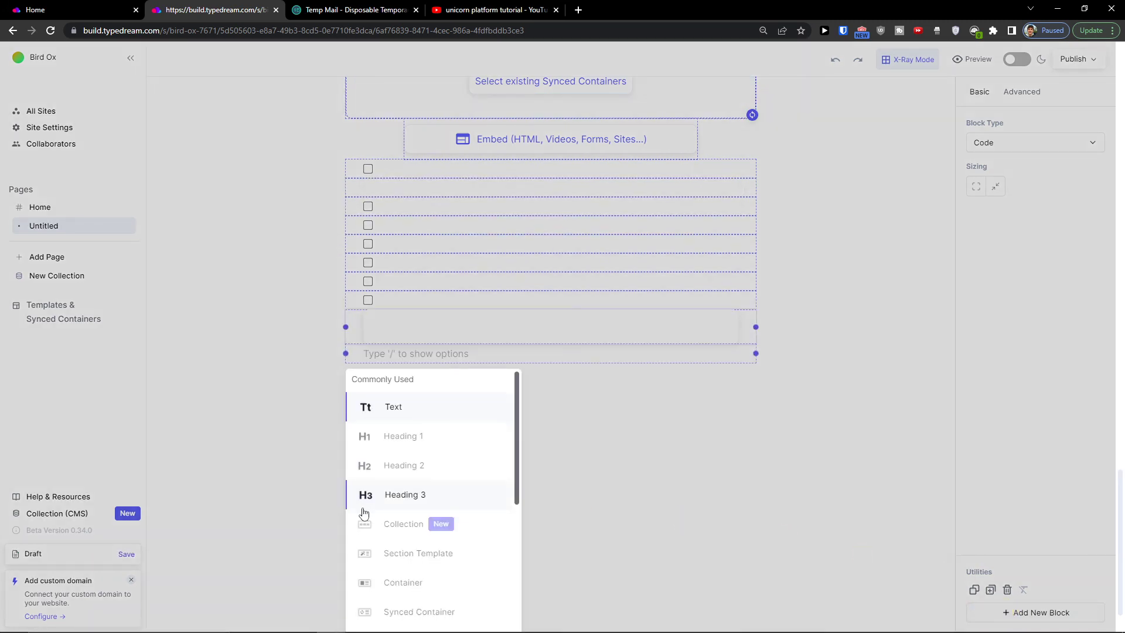
scroll(364, 514, down, 5)
scroll(304, 512, down, 1)
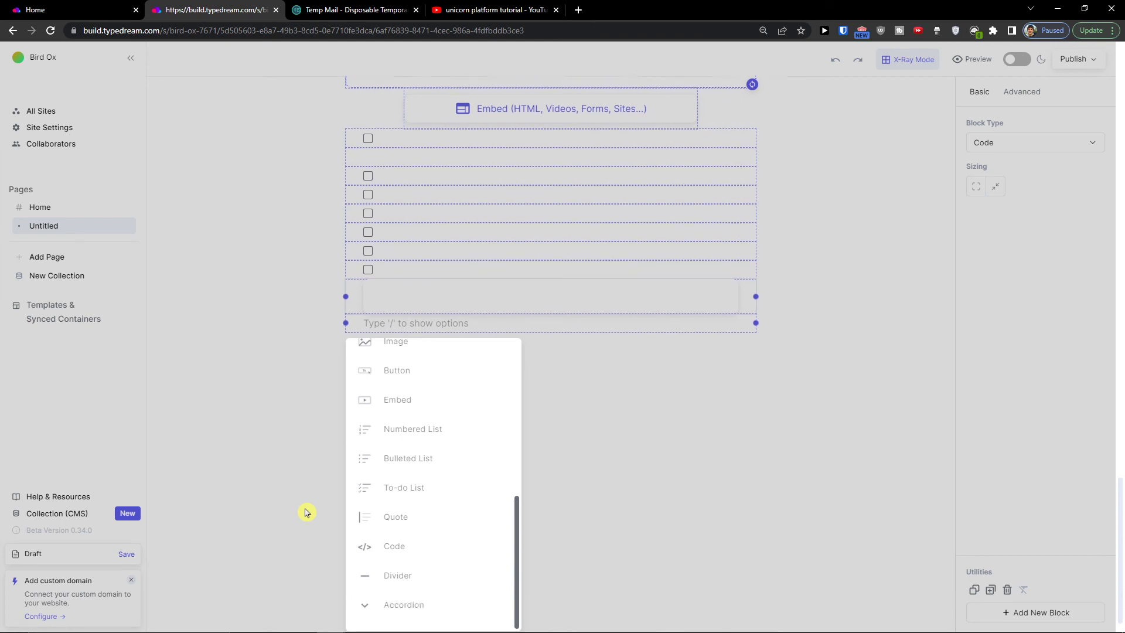
click(436, 566)
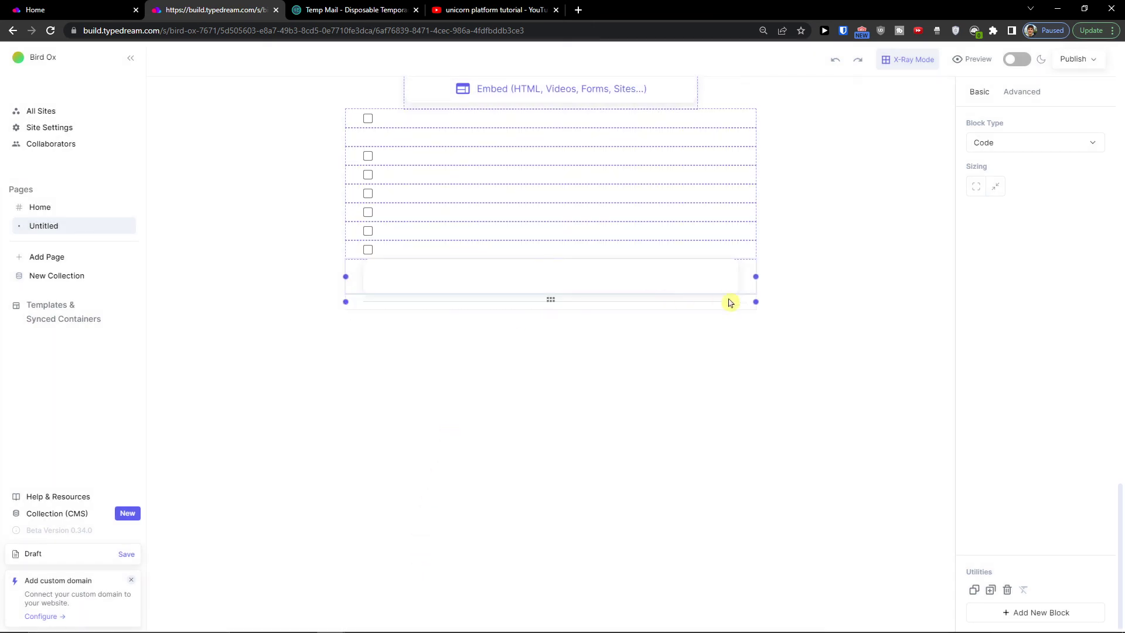
drag(755, 301, 902, 301)
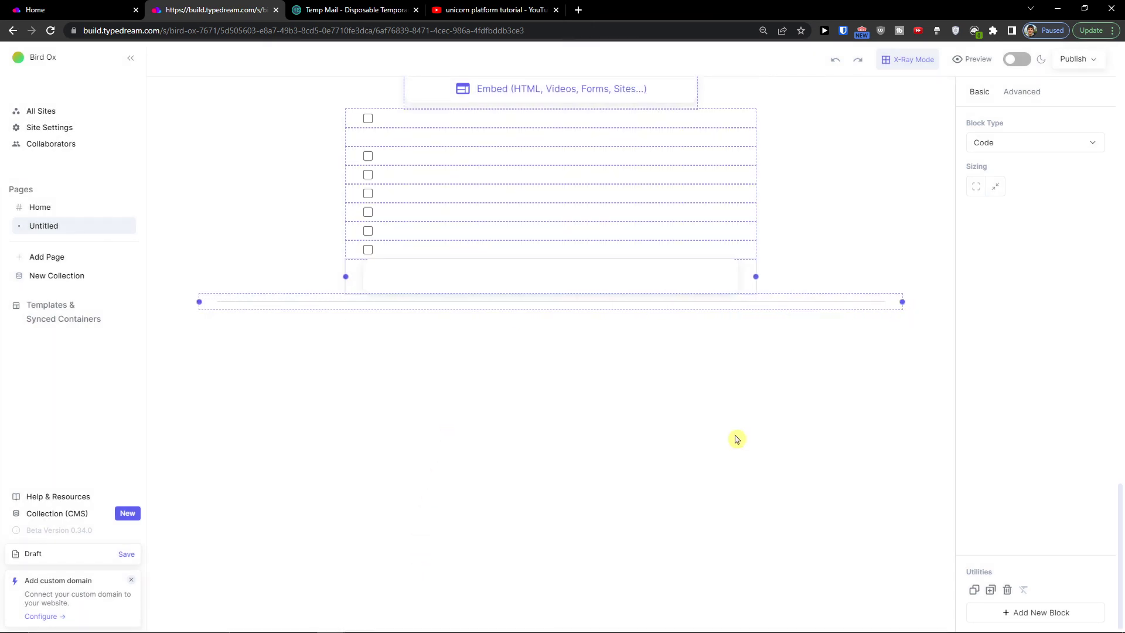
drag(349, 277, 198, 278)
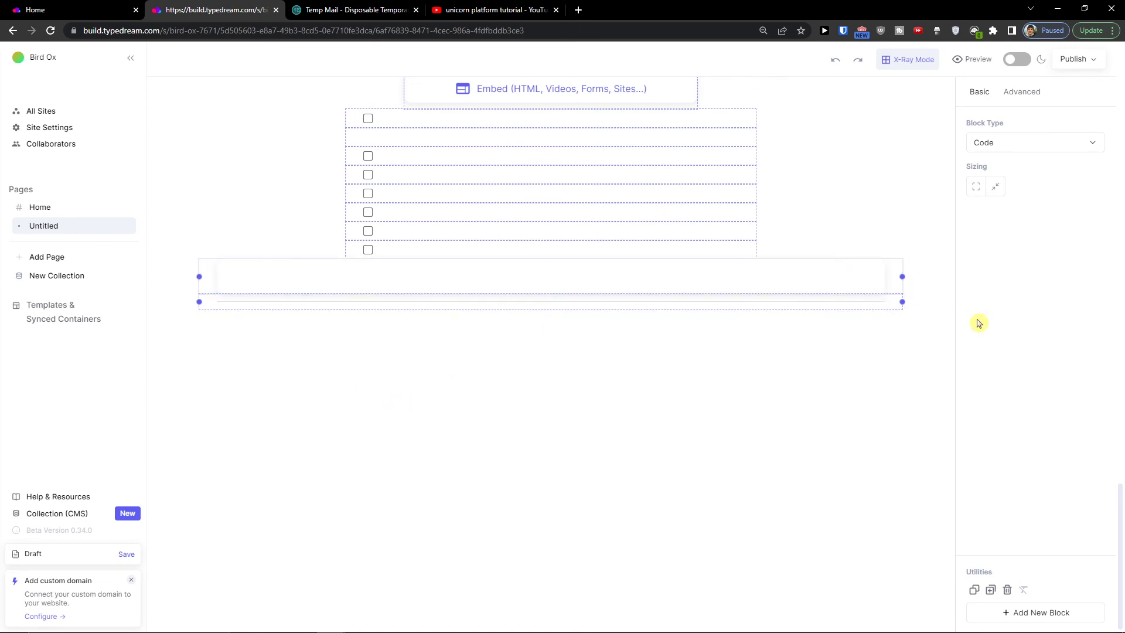
- Insert an accordion between the code block and the divider
click(1031, 612)
scroll(467, 474, down, 5)
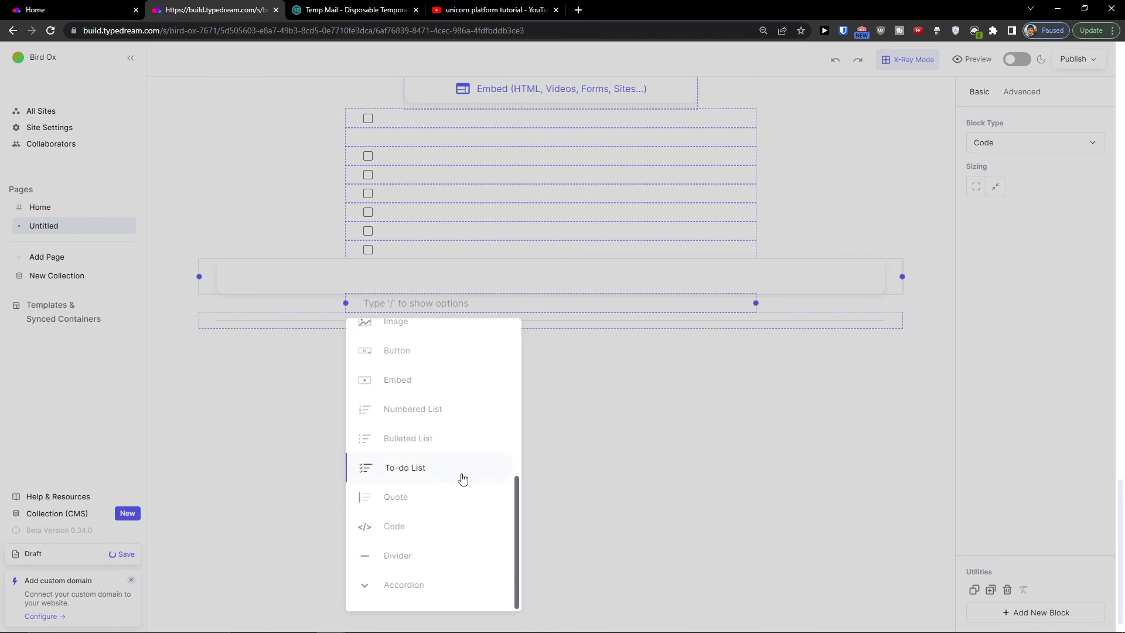
click(428, 565)
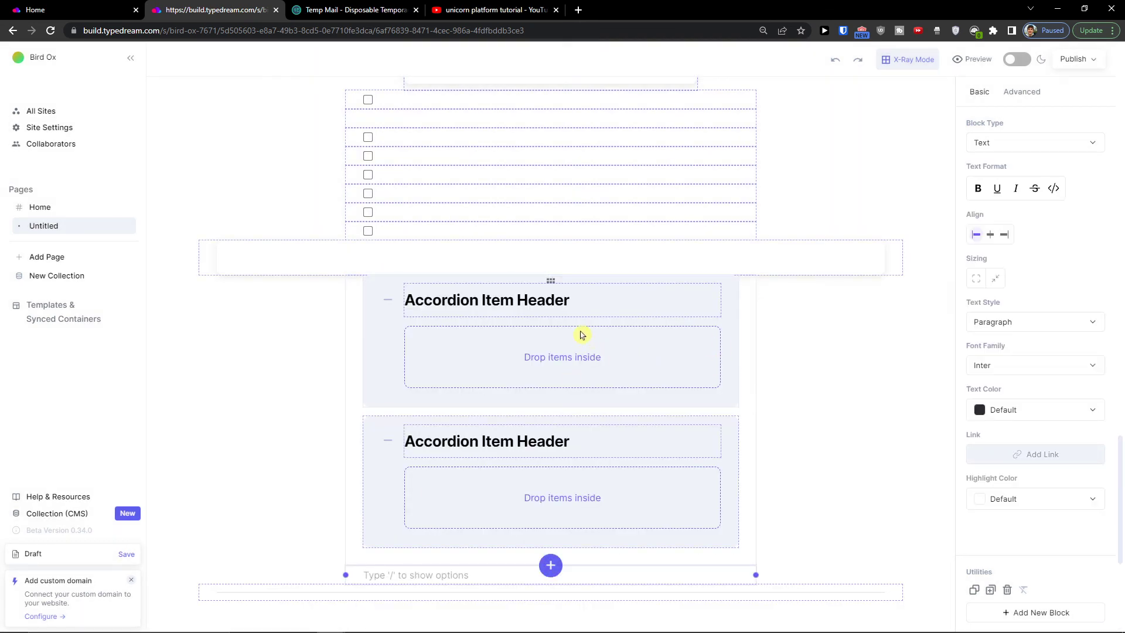
- Review the stacked sections up to the page header, including the container settings of the "Audit your workflows" card
scroll(620, 375, up, 15)
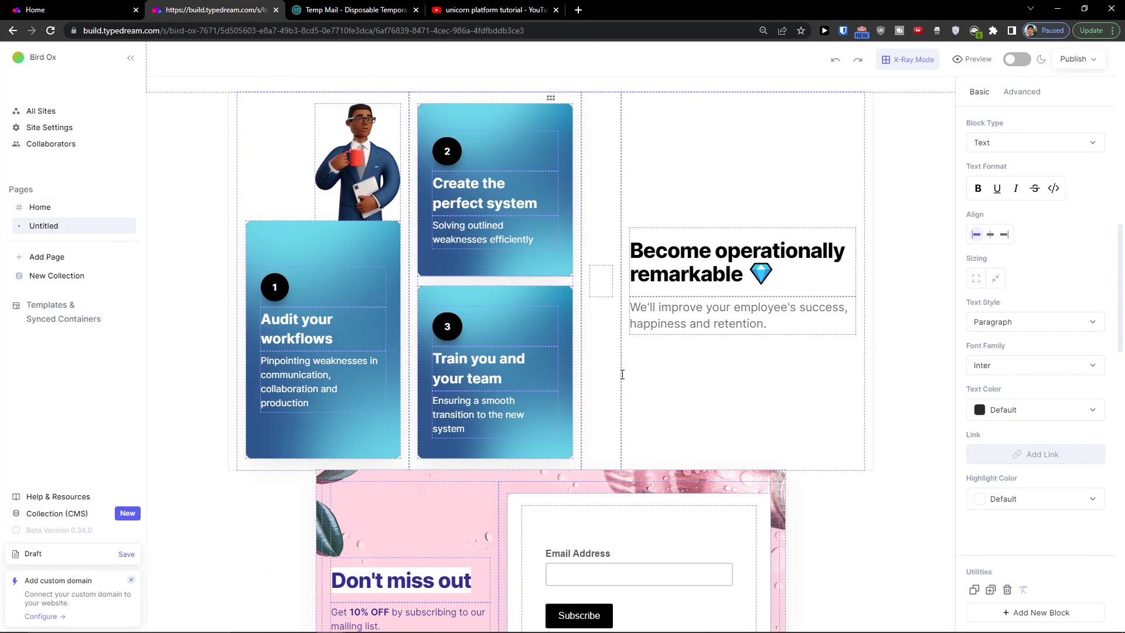
scroll(622, 374, up, 3)
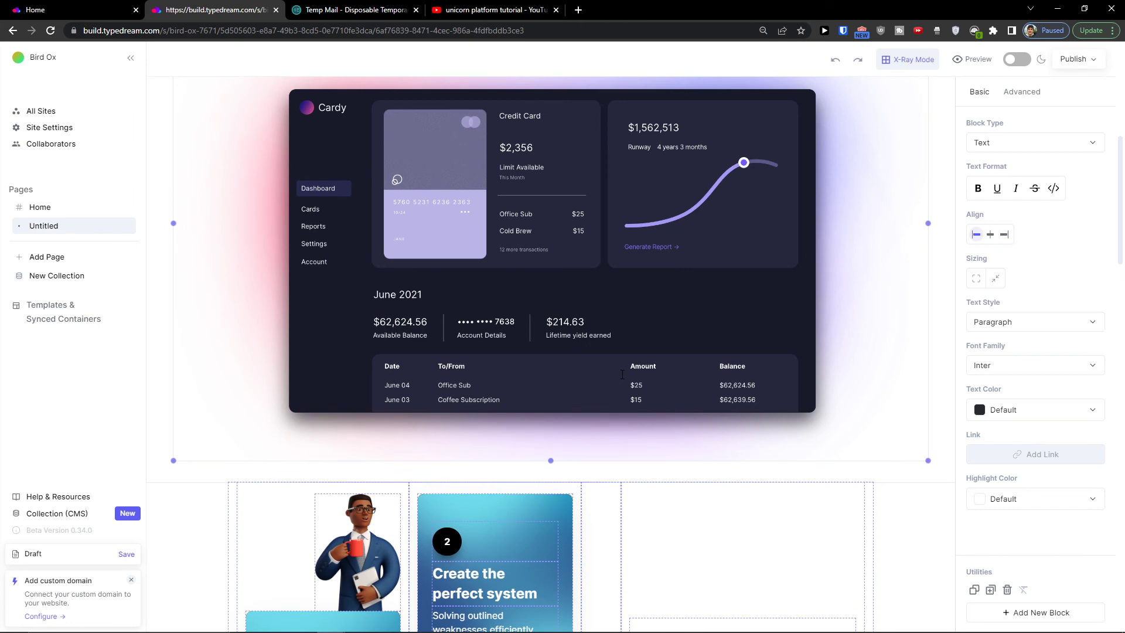
scroll(623, 374, down, 20)
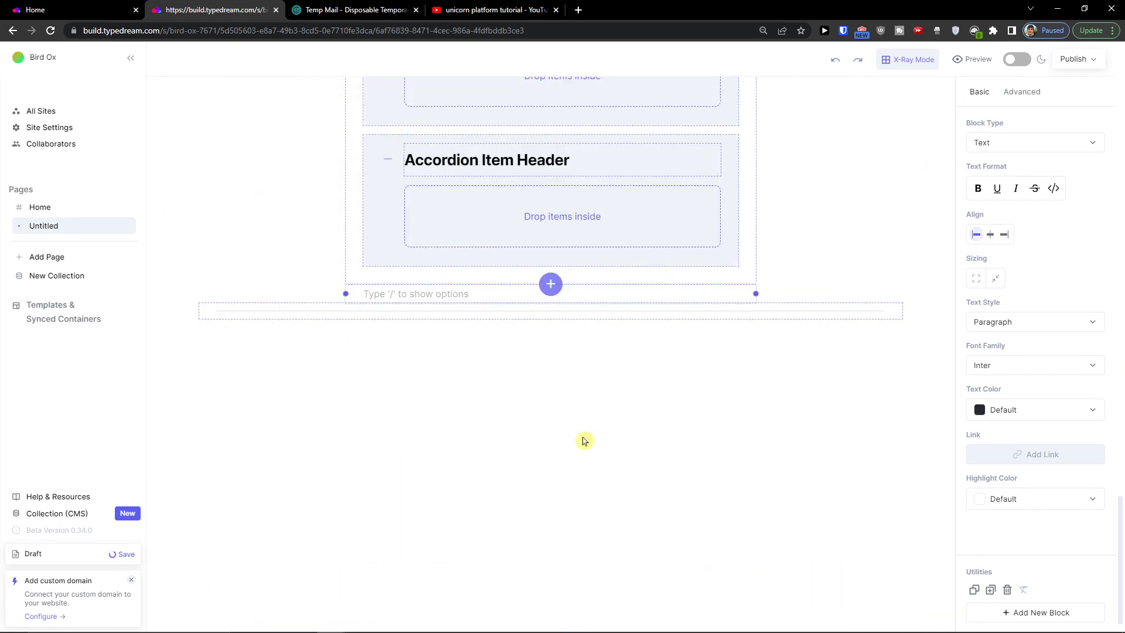
scroll(575, 315, up, 15)
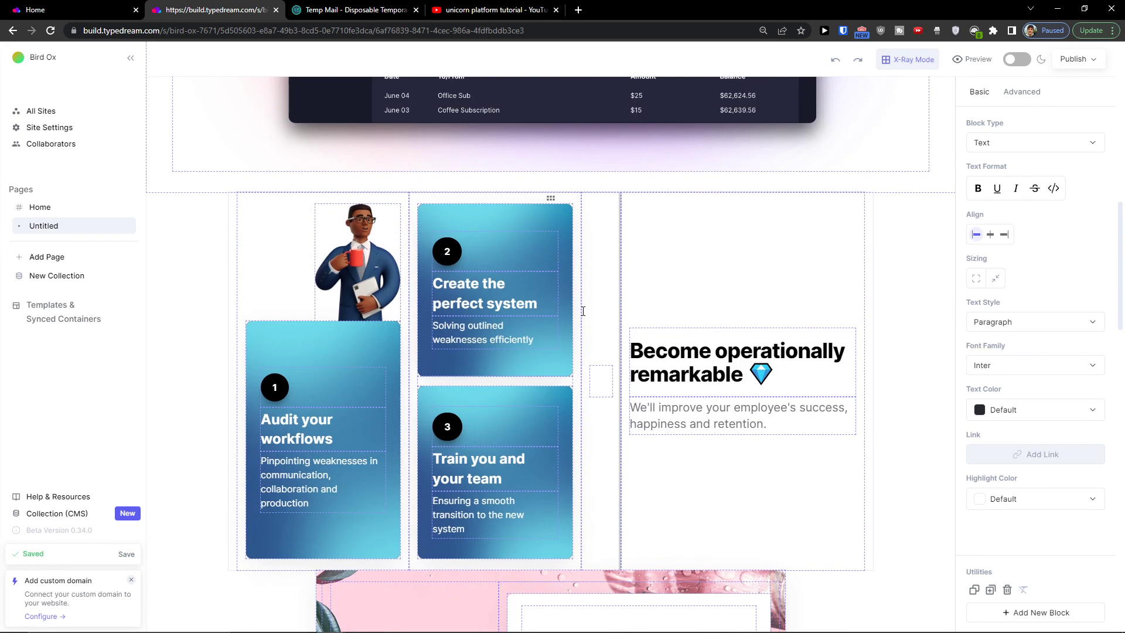
click(381, 386)
scroll(1002, 434, down, 1)
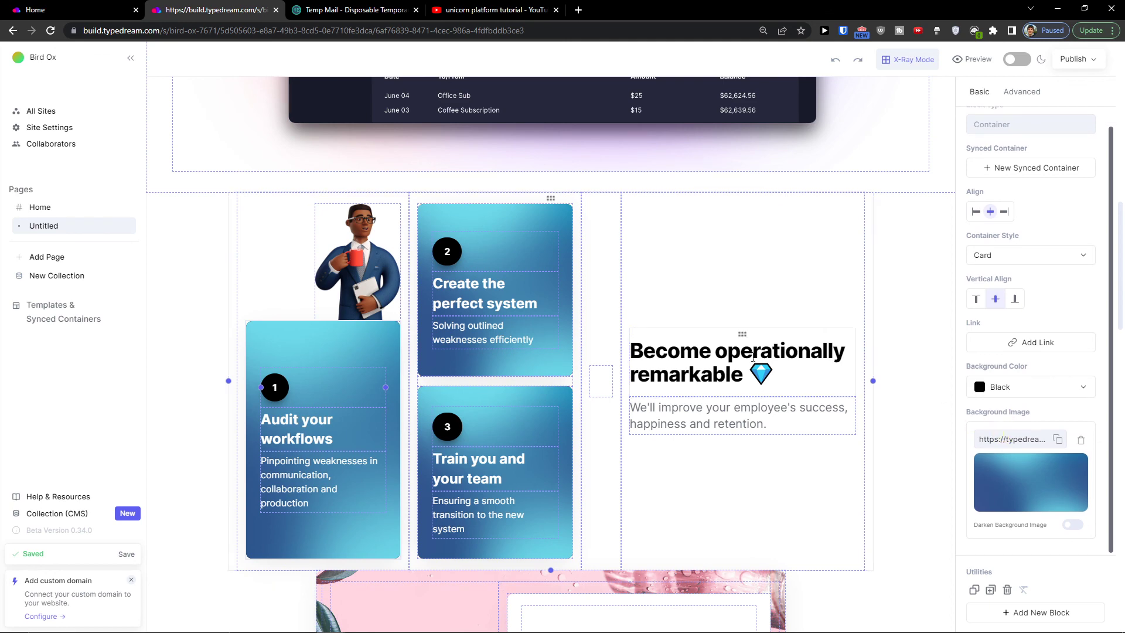
scroll(510, 307, up, 6)
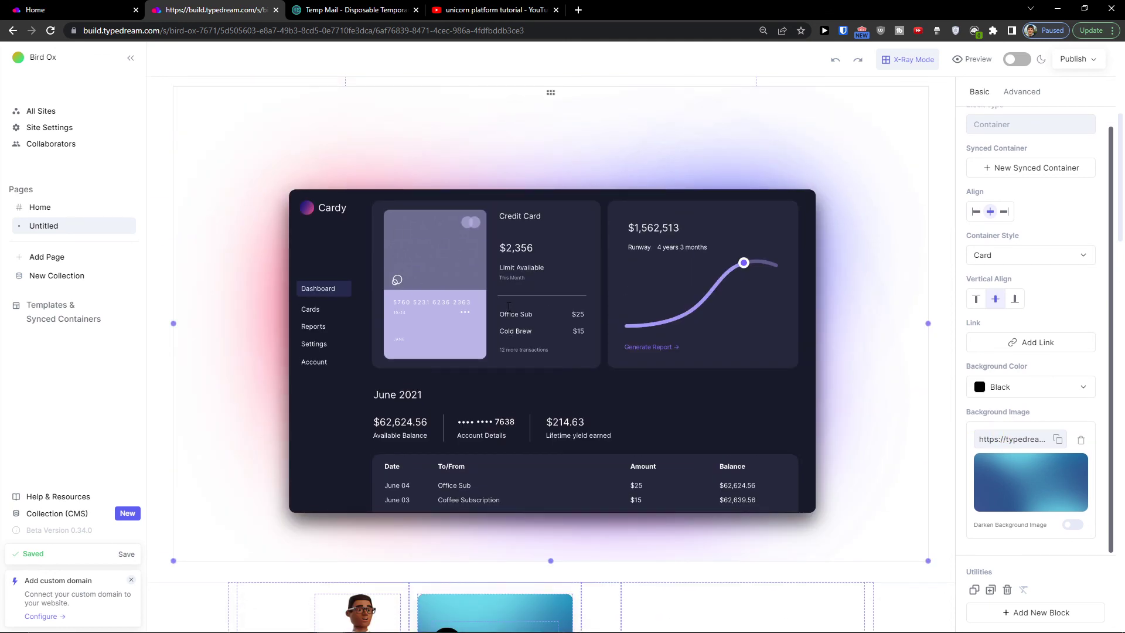
scroll(319, 246, up, 5)
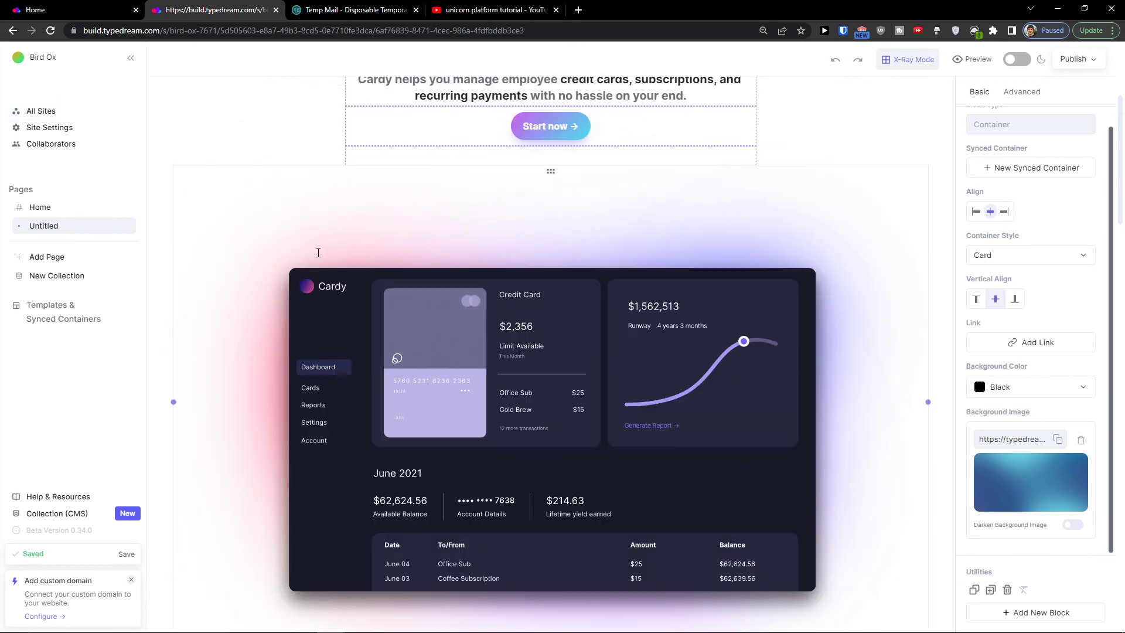
scroll(319, 246, up, 1)
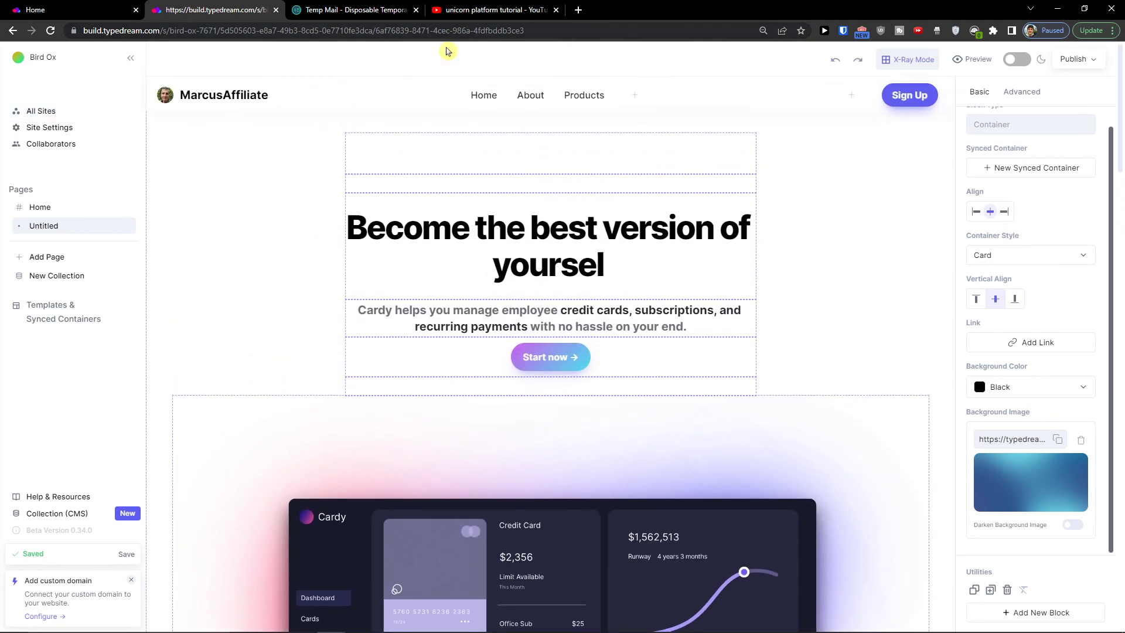
- Try the page in dark mode and switch back to light mode
click(1018, 59)
scroll(551, 352, down, 12)
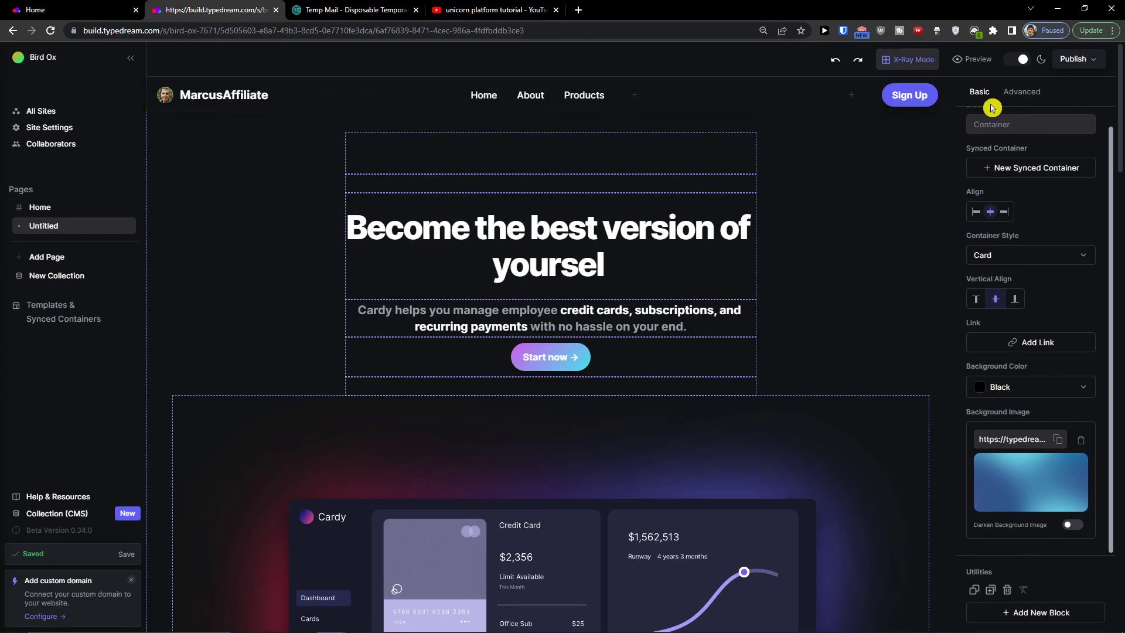
click(1017, 63)
- Open the page preview and examine its sections, toggling dark mode on and off in the editor in between
click(974, 59)
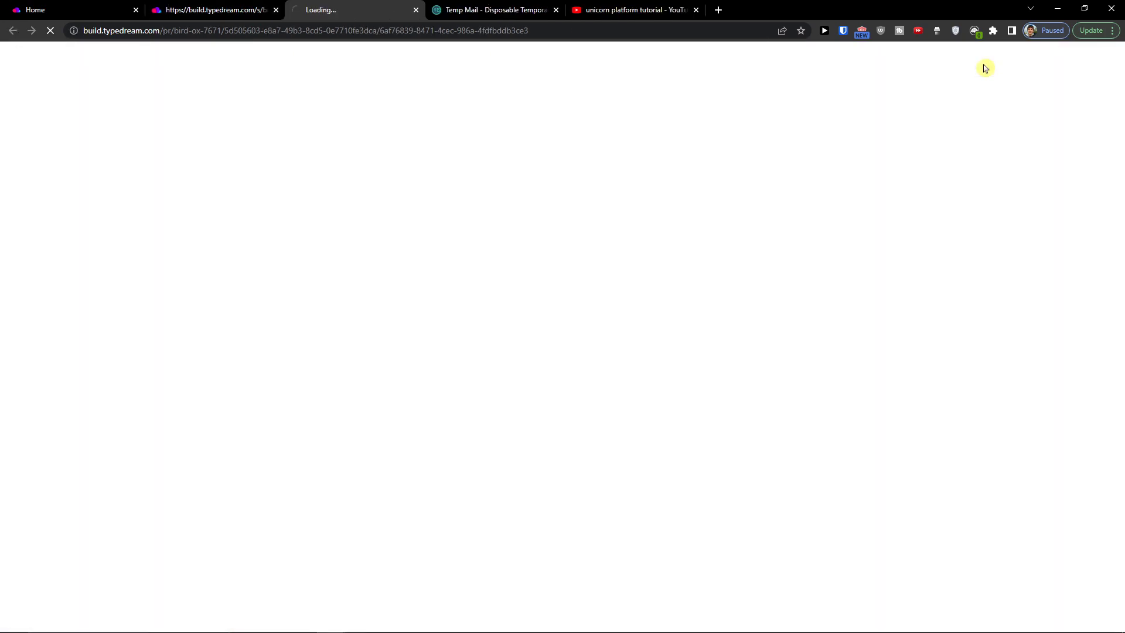
click(217, 10)
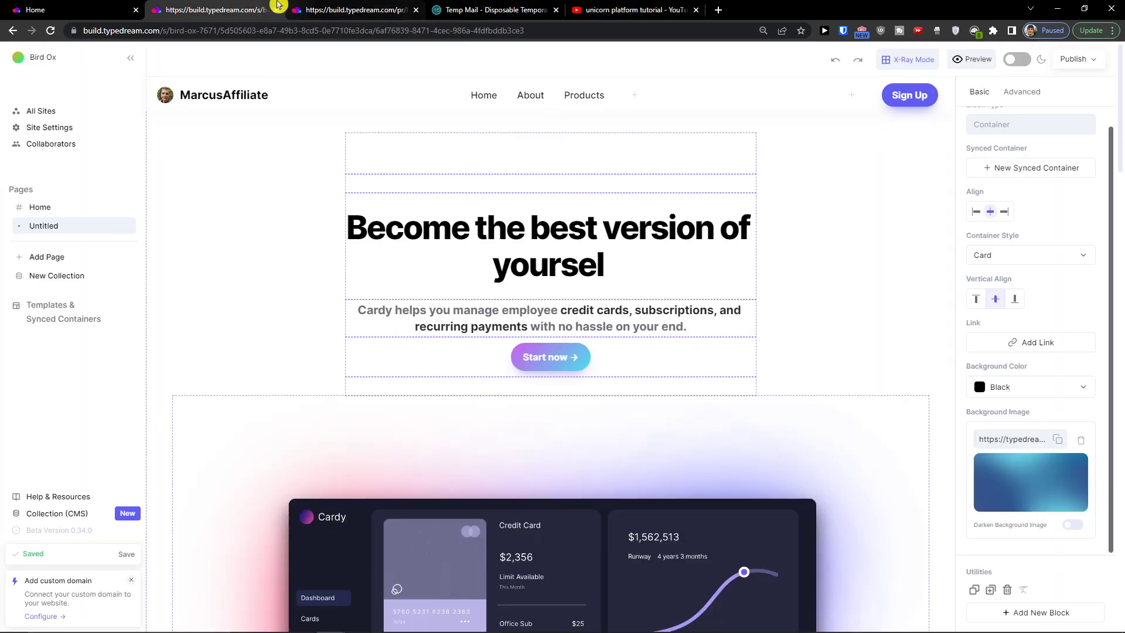
click(1017, 61)
click(1014, 61)
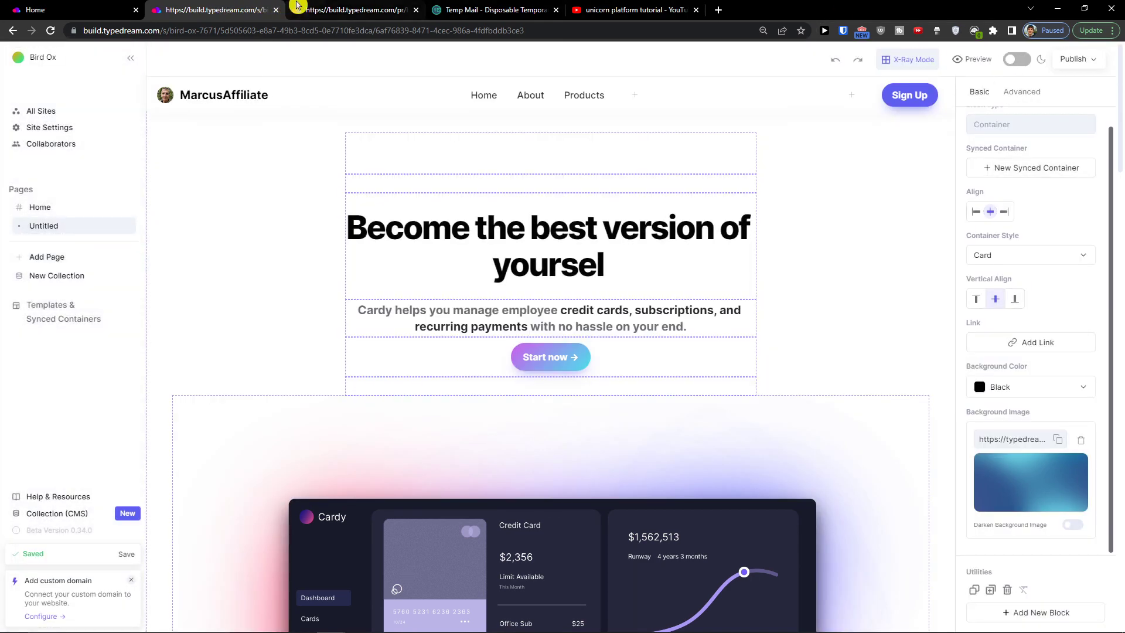
click(315, 14)
scroll(392, 246, down, 20)
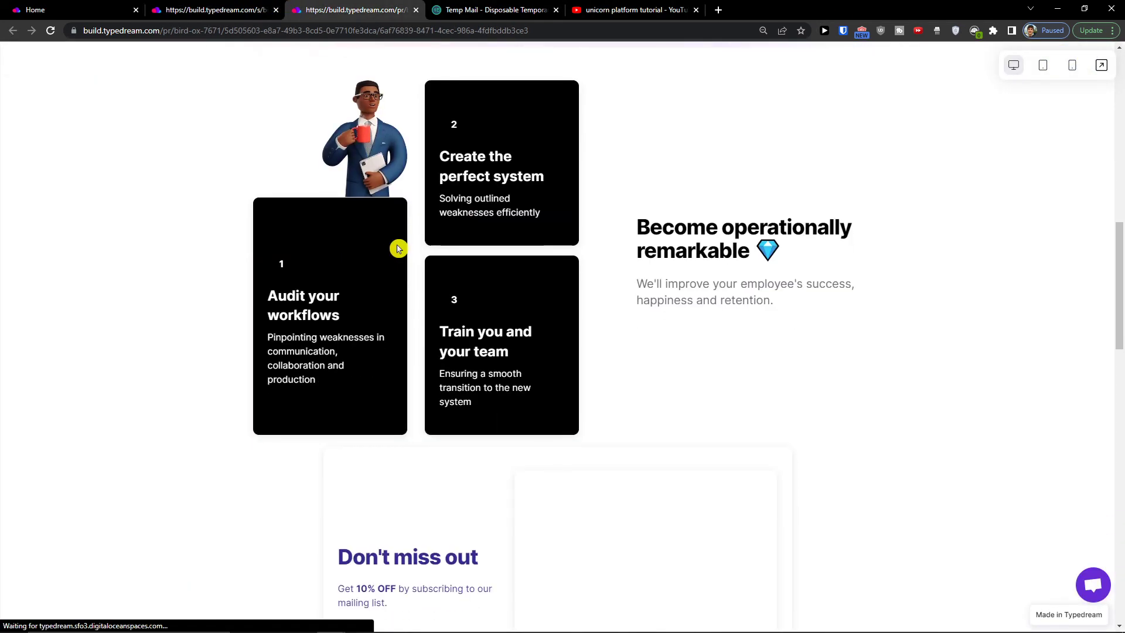
- Examine the previewed page from its lower sections up to the header, and check it in mobile, tablet and desktop sizes
scroll(397, 249, down, 8)
scroll(397, 248, up, 6)
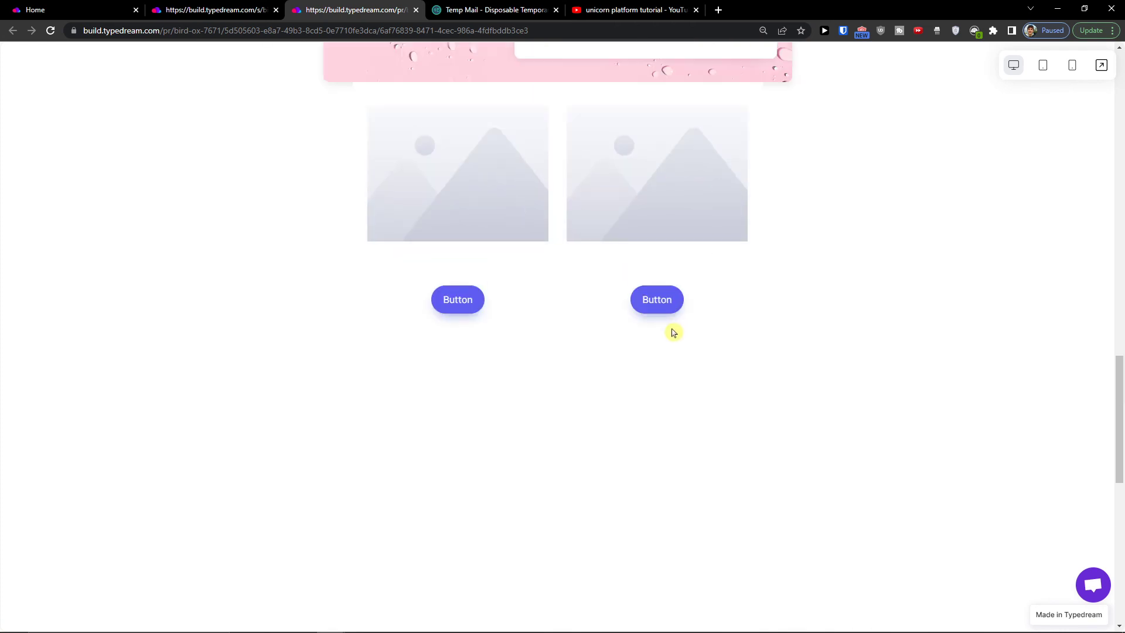
scroll(740, 364, up, 15)
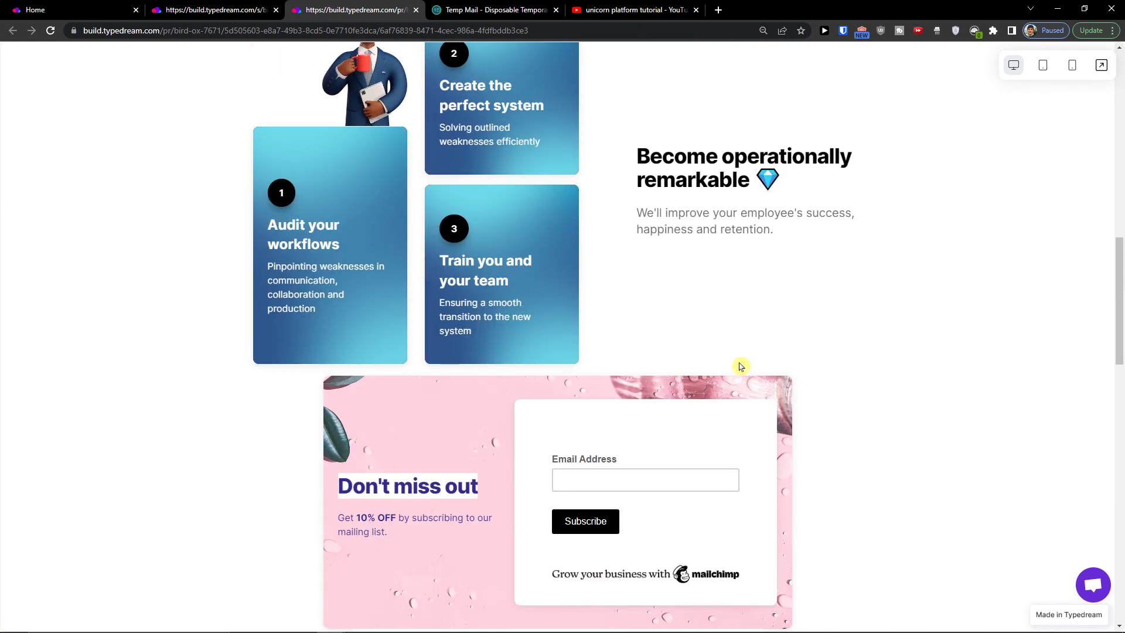
scroll(740, 366, up, 9)
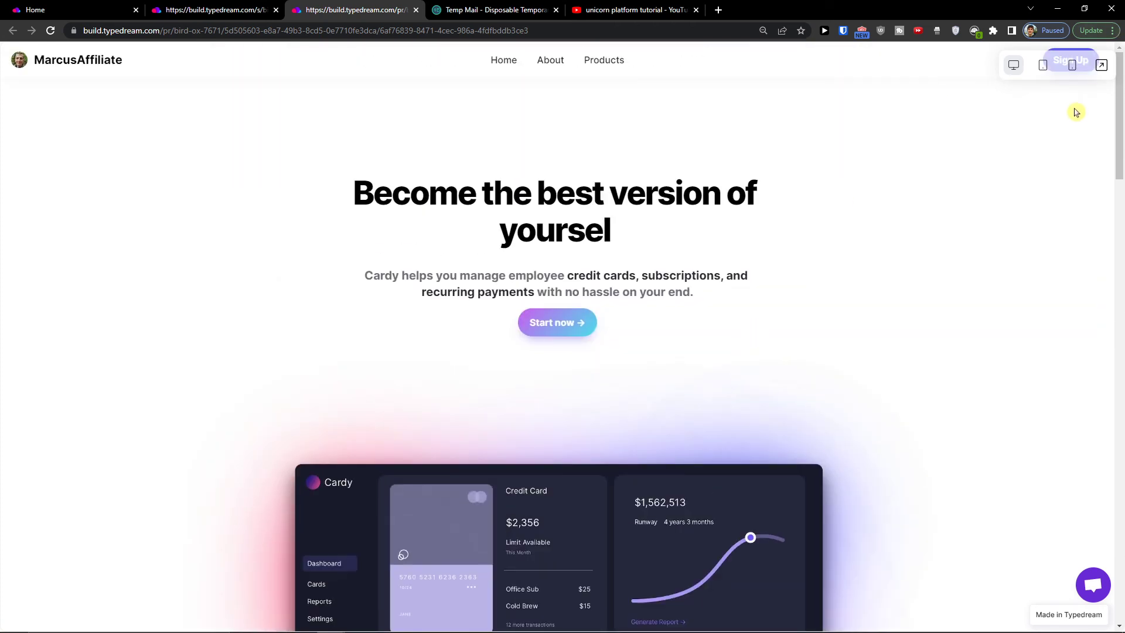
click(1049, 73)
click(1071, 64)
click(1043, 65)
click(1014, 65)
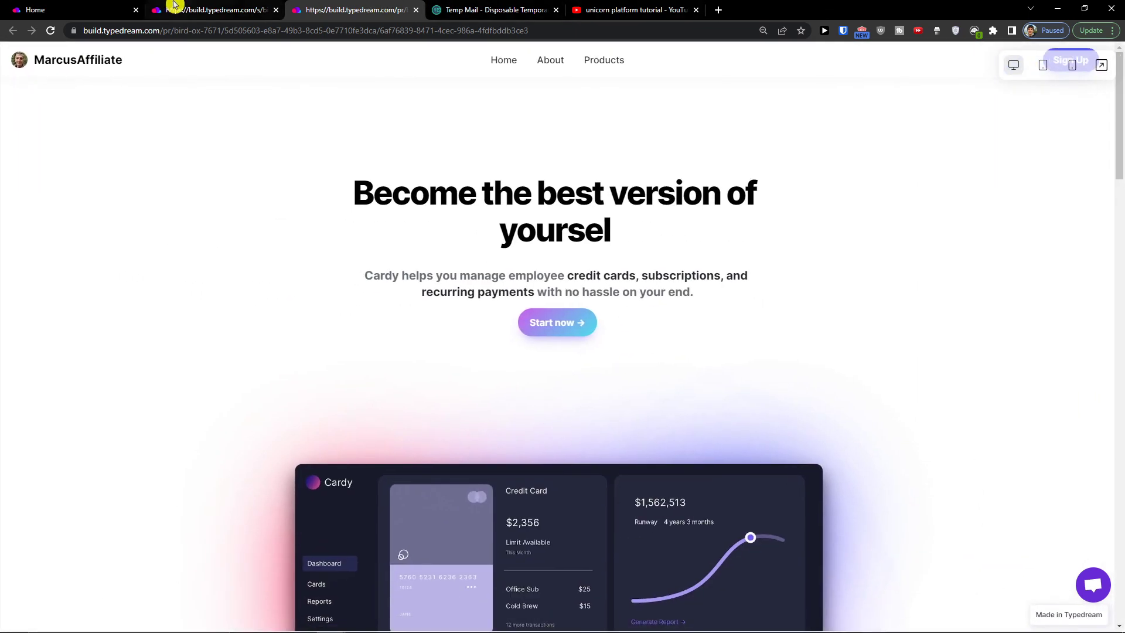
- Return to the editor, publish only the Untitled page to the site's typedream.app address and dismiss the confirmation
click(187, 10)
click(1078, 61)
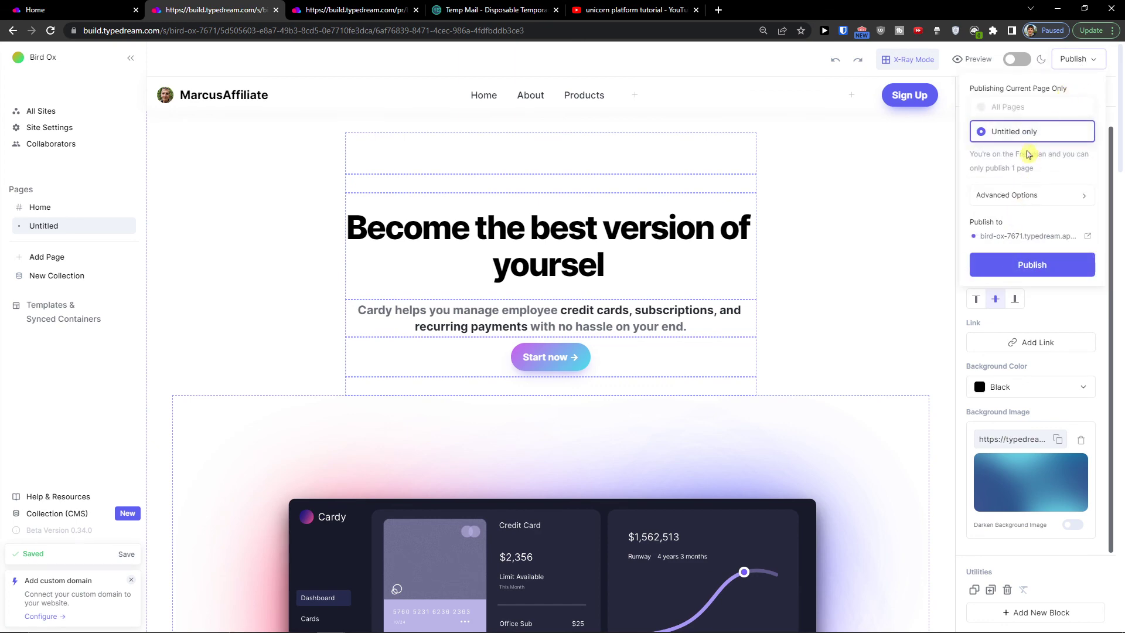
click(1031, 265)
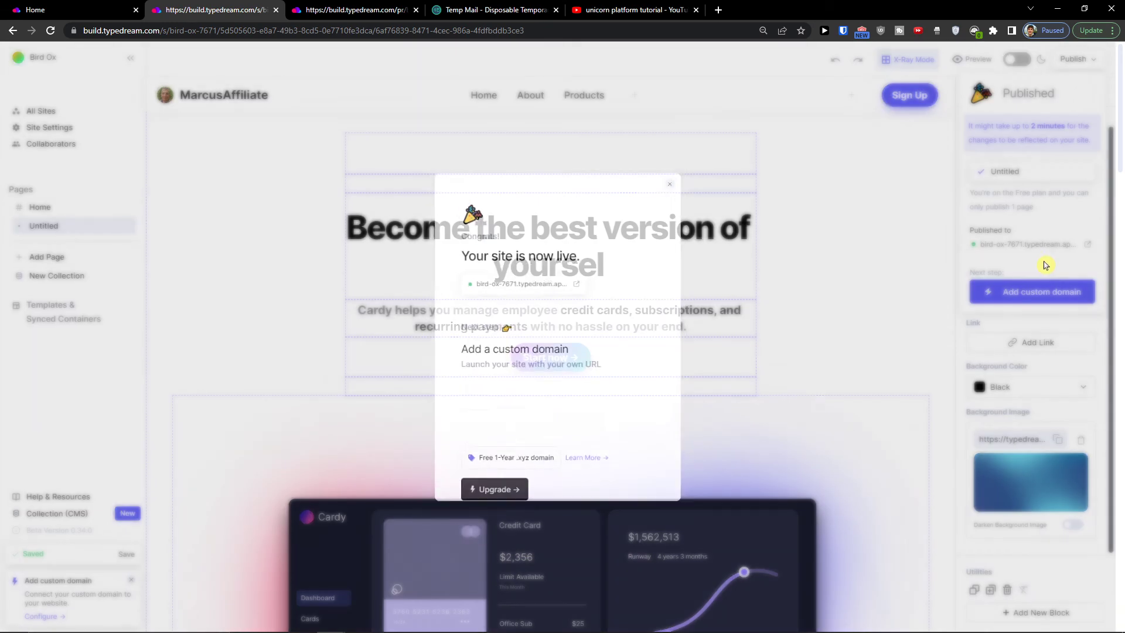
click(678, 174)
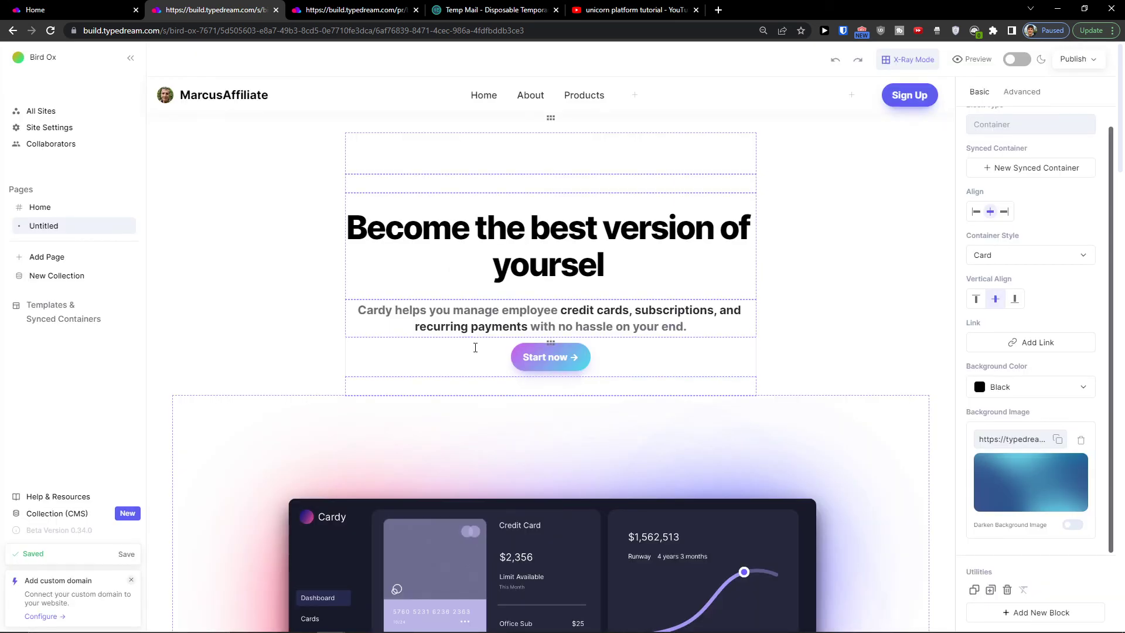
- Open the Untitled page's settings, try Share to web on and off again, and look through the SEO and page options
click(112, 227)
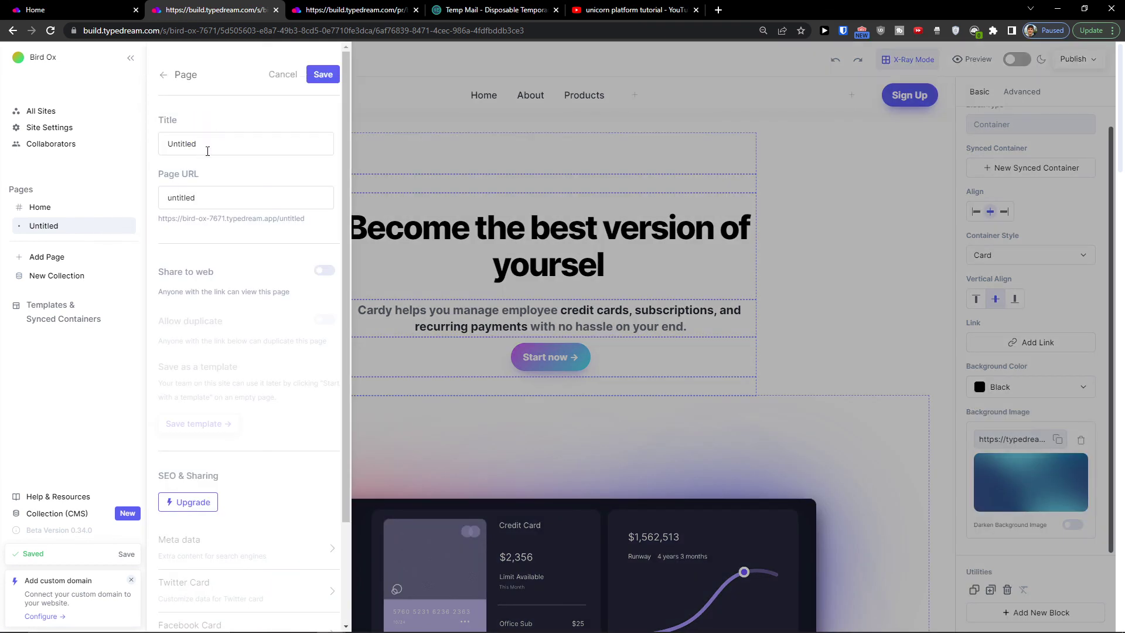
click(322, 271)
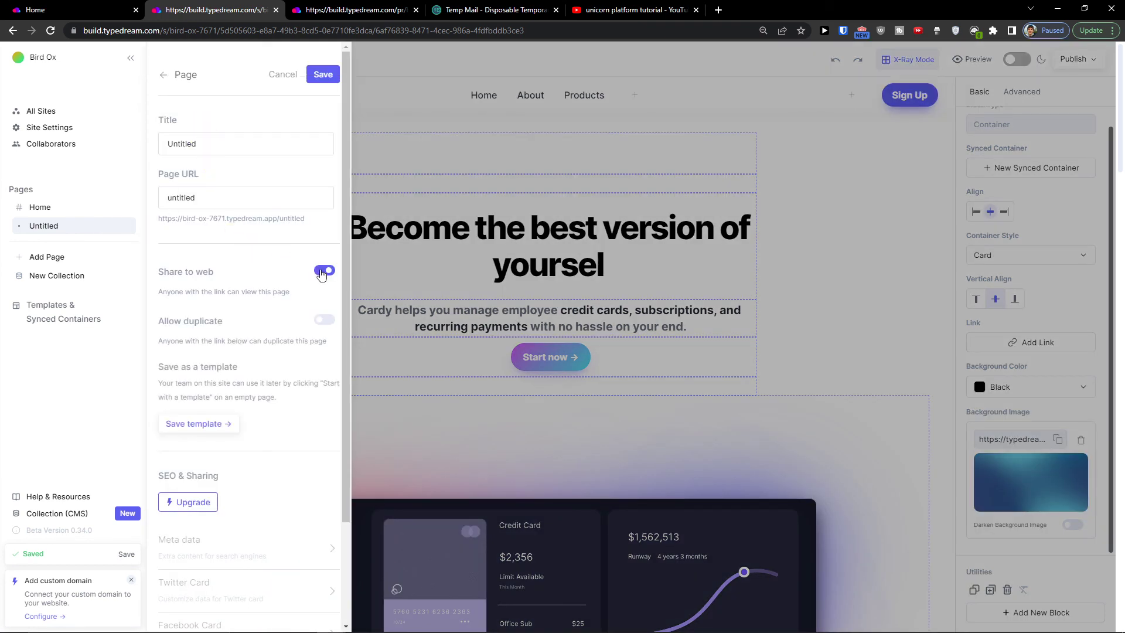
click(322, 271)
scroll(268, 329, down, 2)
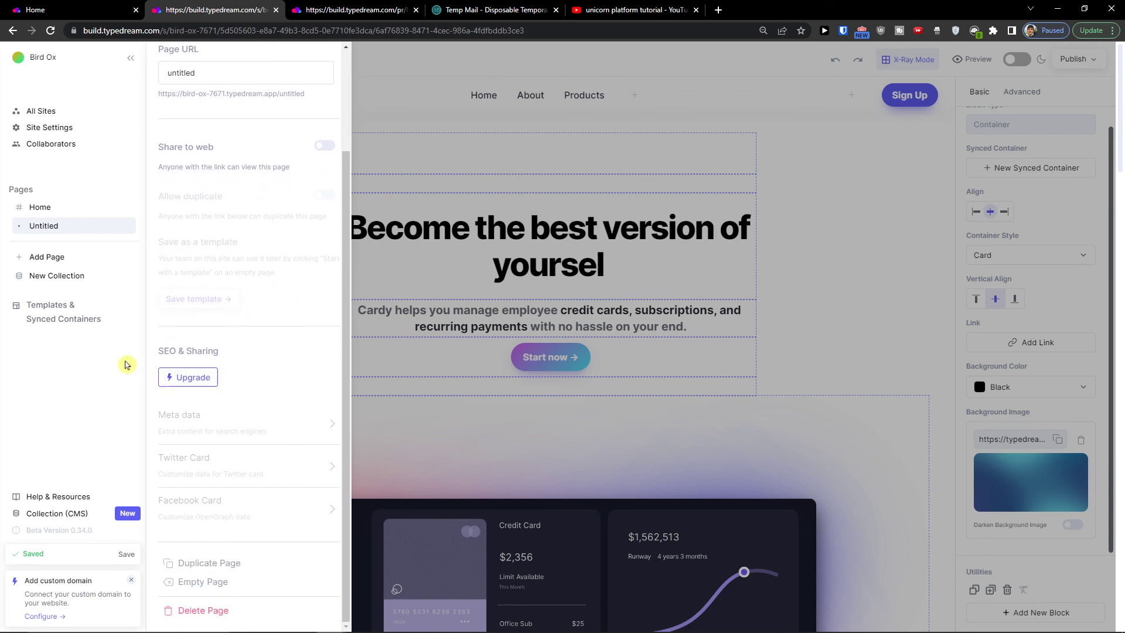
- Open the site settings and examine the icon, name, link and branding options as well as the custom domain page
click(62, 124)
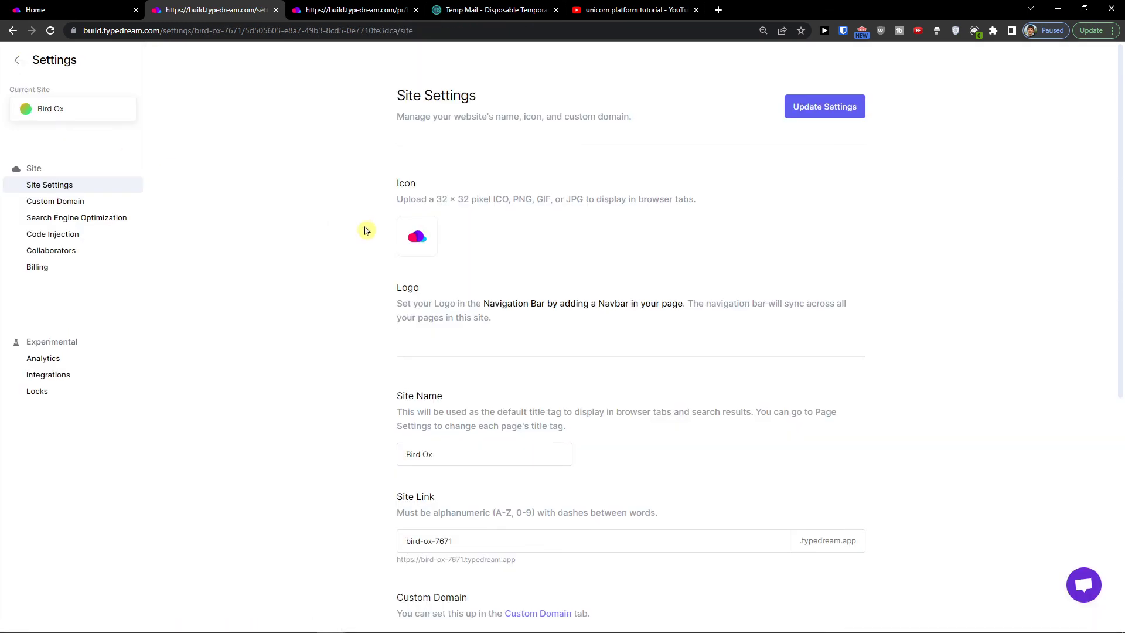
scroll(477, 274, down, 4)
scroll(483, 280, down, 2)
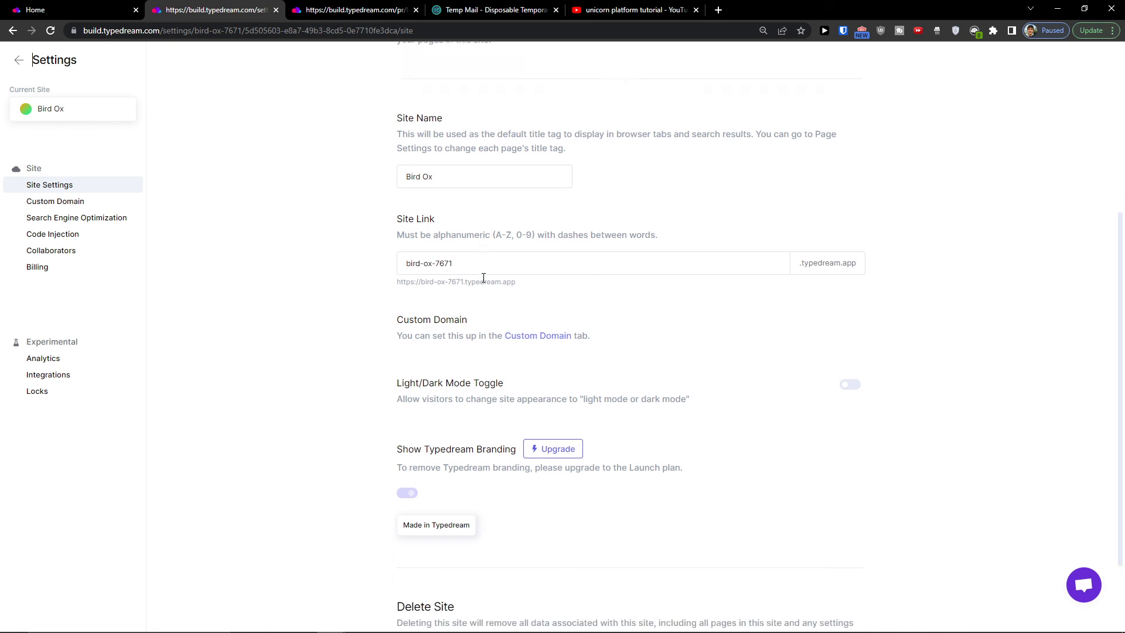
click(91, 203)
click(65, 184)
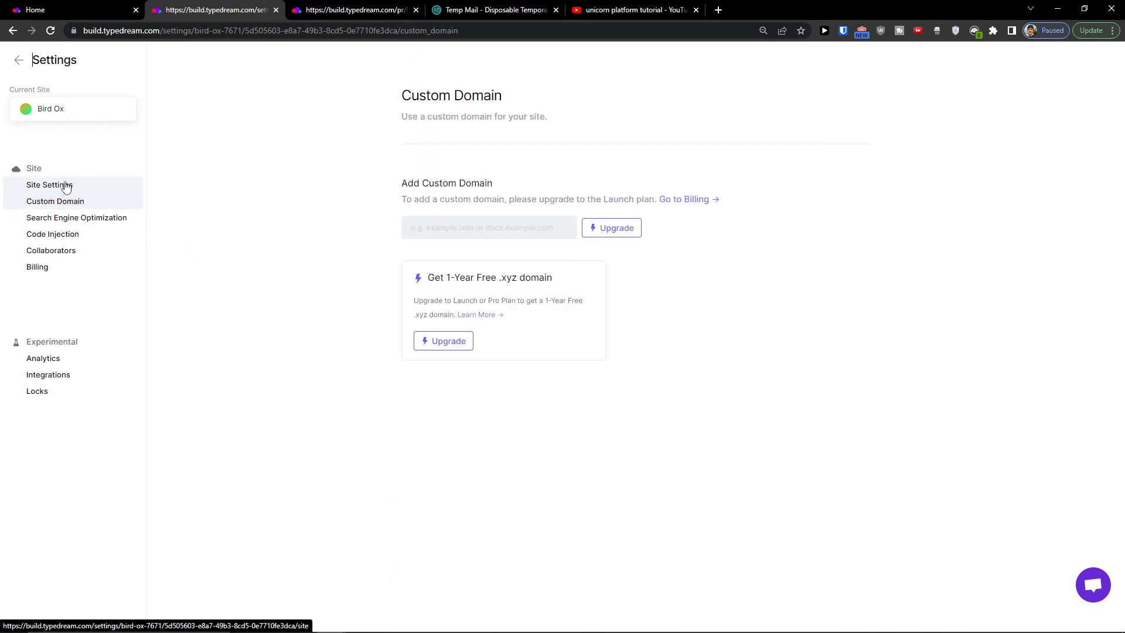